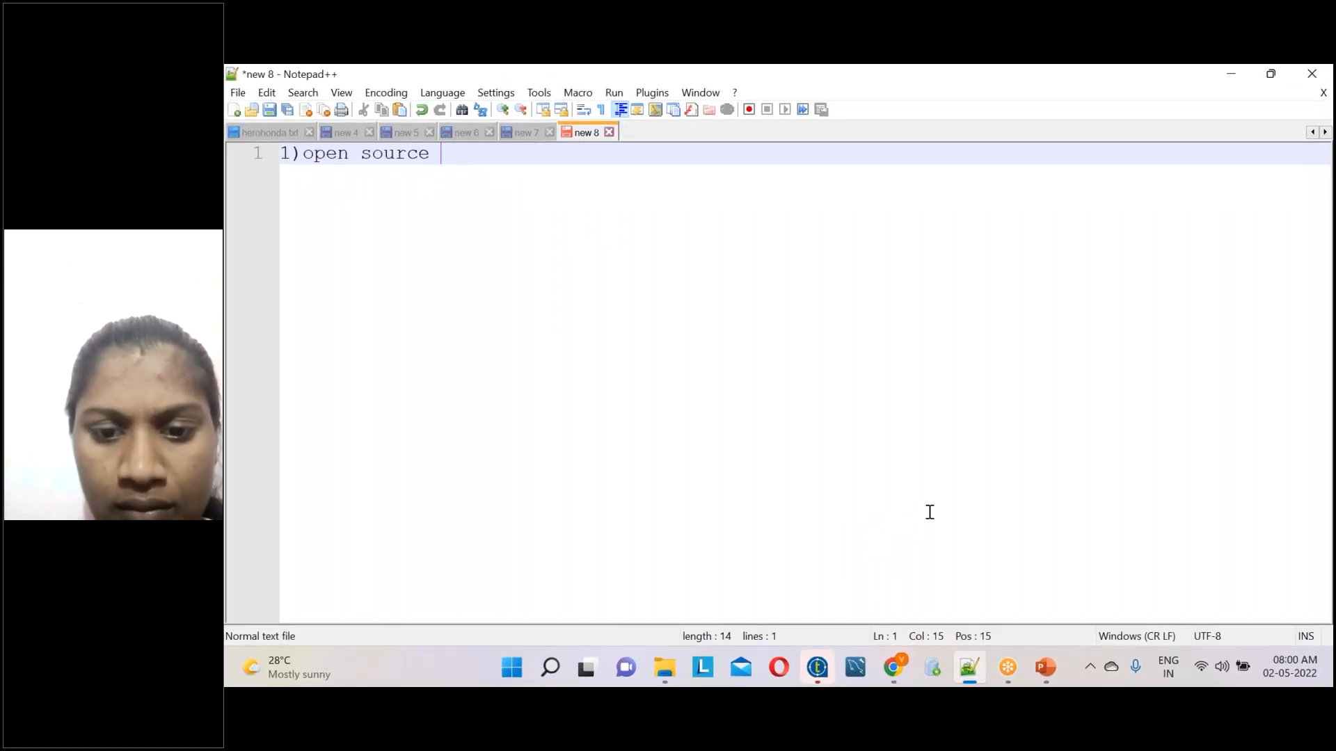
Replace all the text in the note with the heading "less cost" followed by blank lines
{"action": "key", "text": "ctrl+a"}
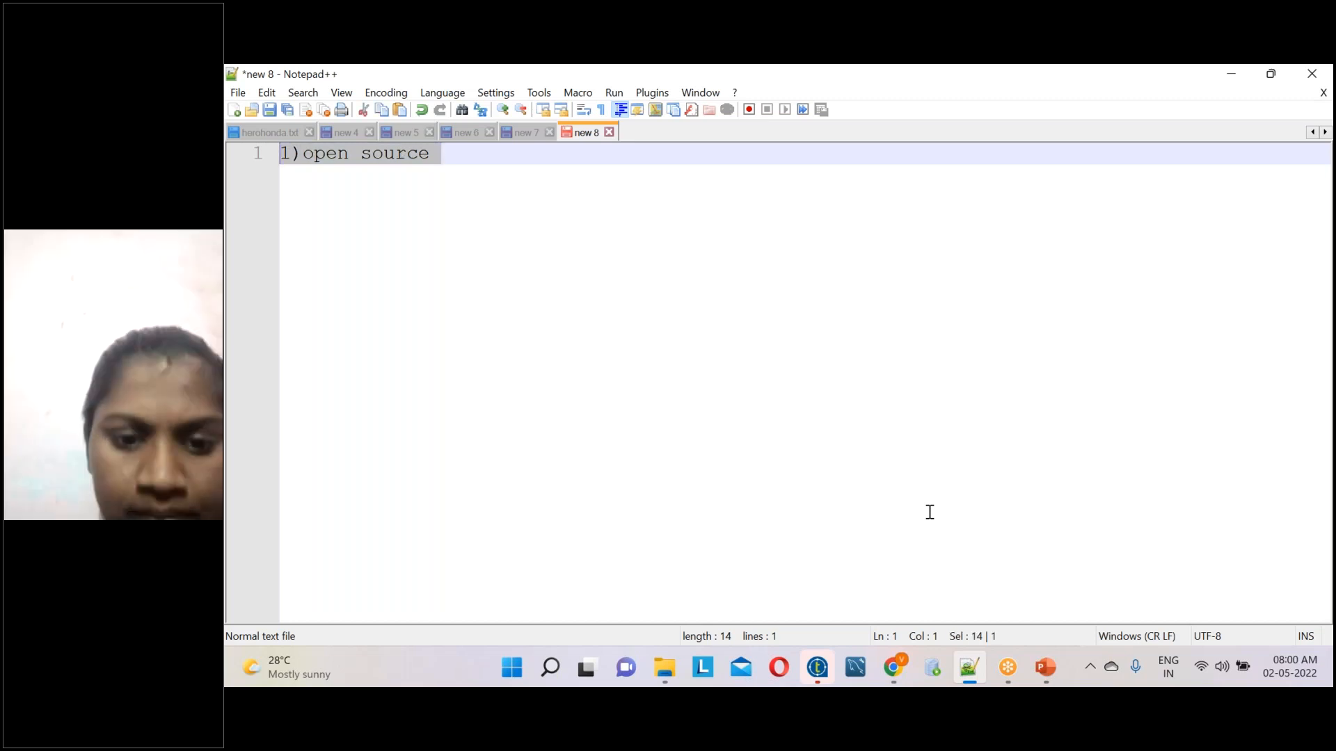
{"action": "key", "text": "Delete"}
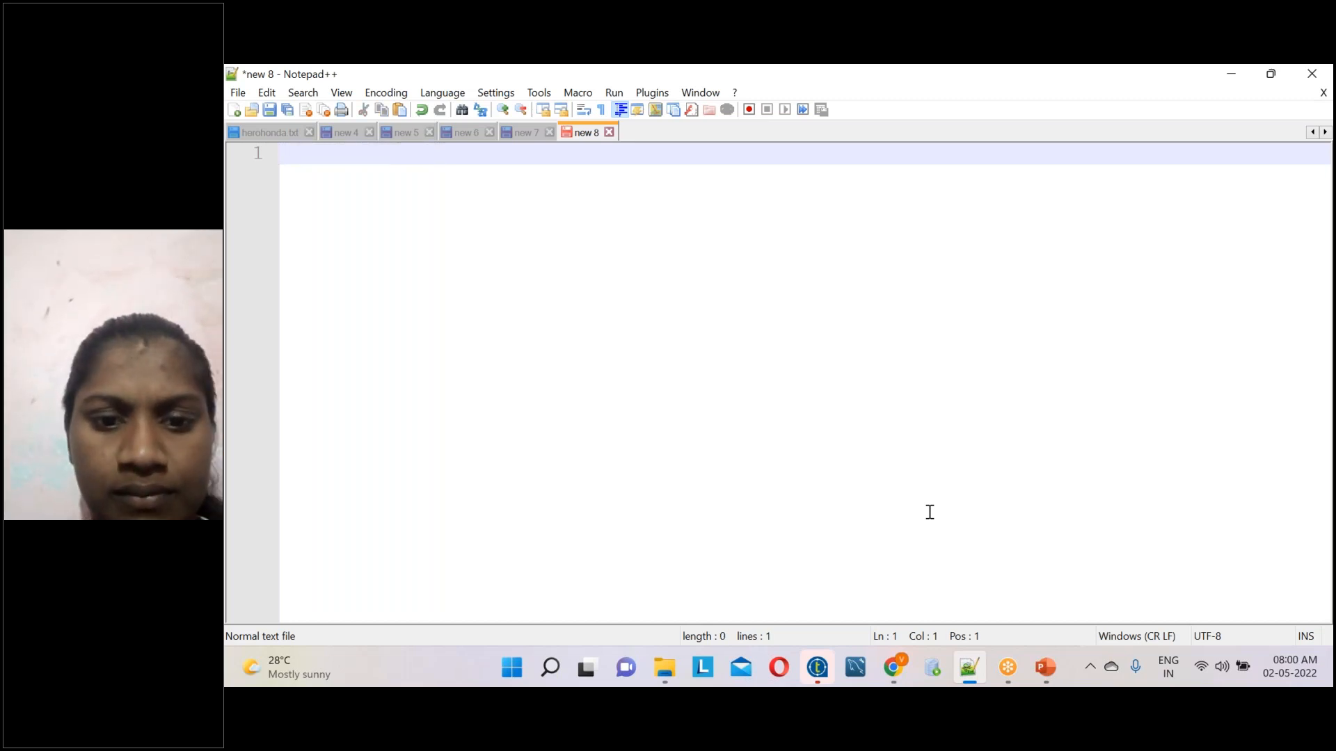
{"action": "type", "text": "etl"}
{"action": "key", "text": "BackSpace"}
{"action": "key", "text": "BackSpace"}
{"action": "key", "text": "BackSpace"}
{"action": "type", "text": "1"}
{"action": "type", "text": "ess cost"}
{"action": "key", "text": "Return"}
{"action": "key", "text": "Return"}
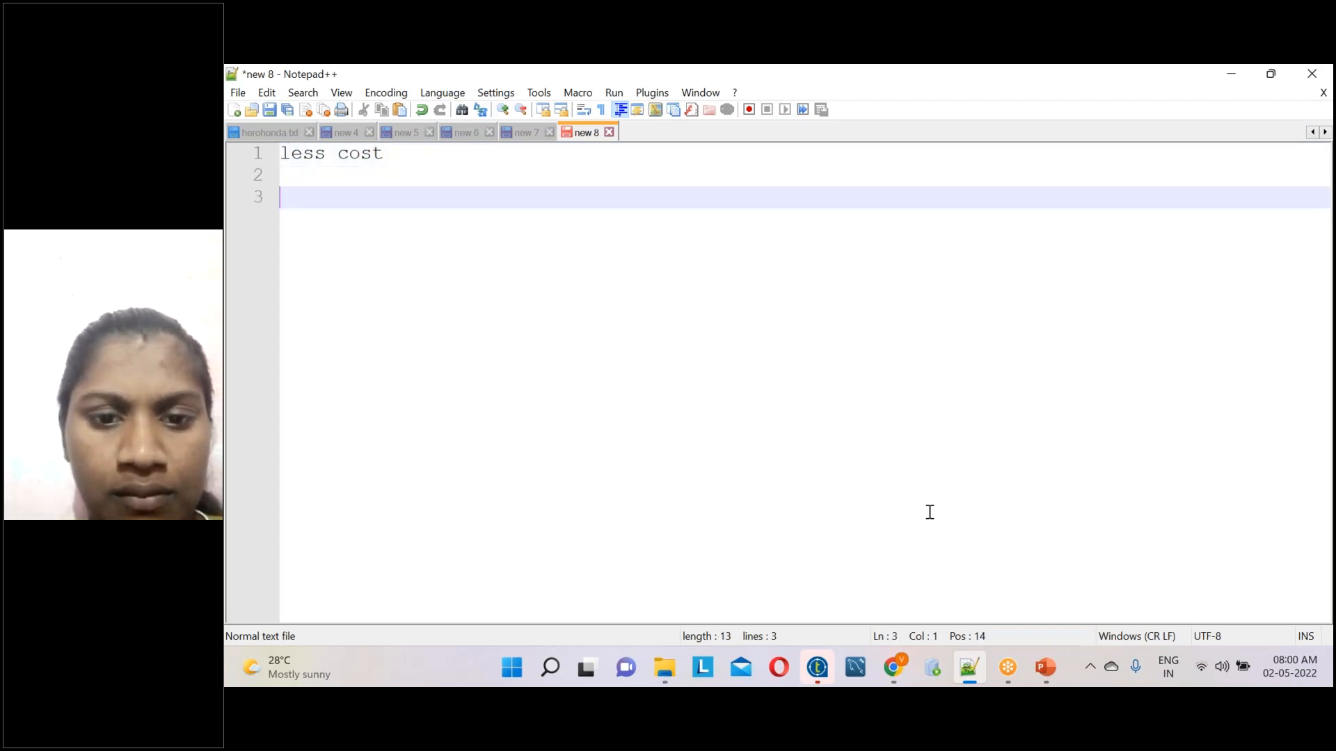
{"action": "key", "text": "Return"}
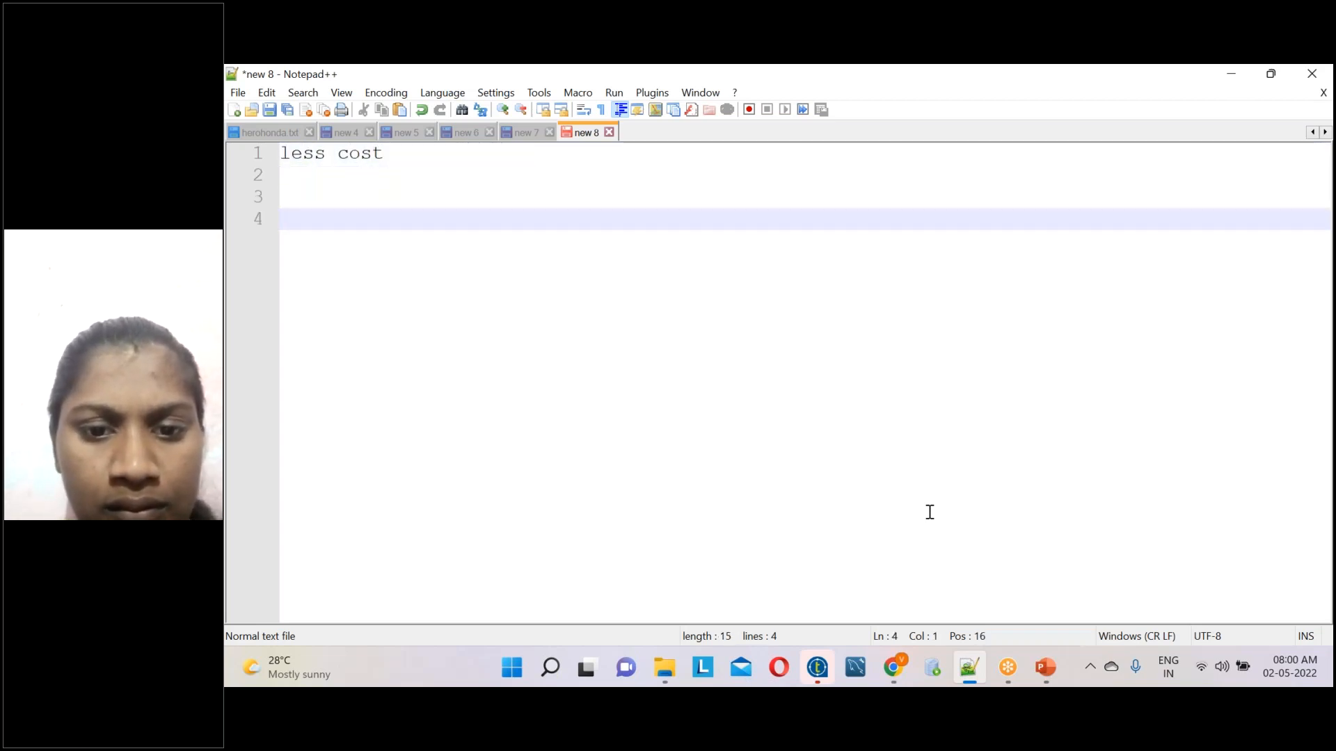
Write "10 memembers" on line 4 and leave blank lines below it
{"action": "type", "text": "1"}
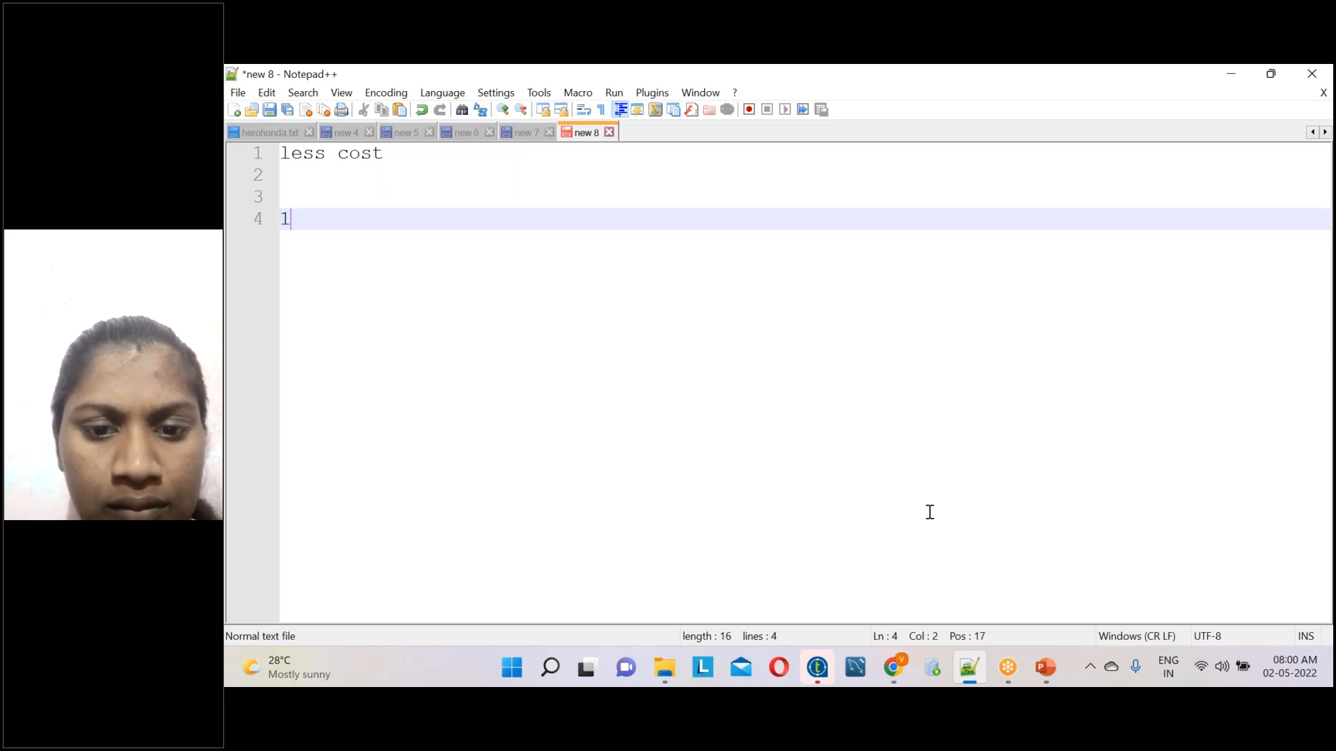
{"action": "type", "text": "0 memer"}
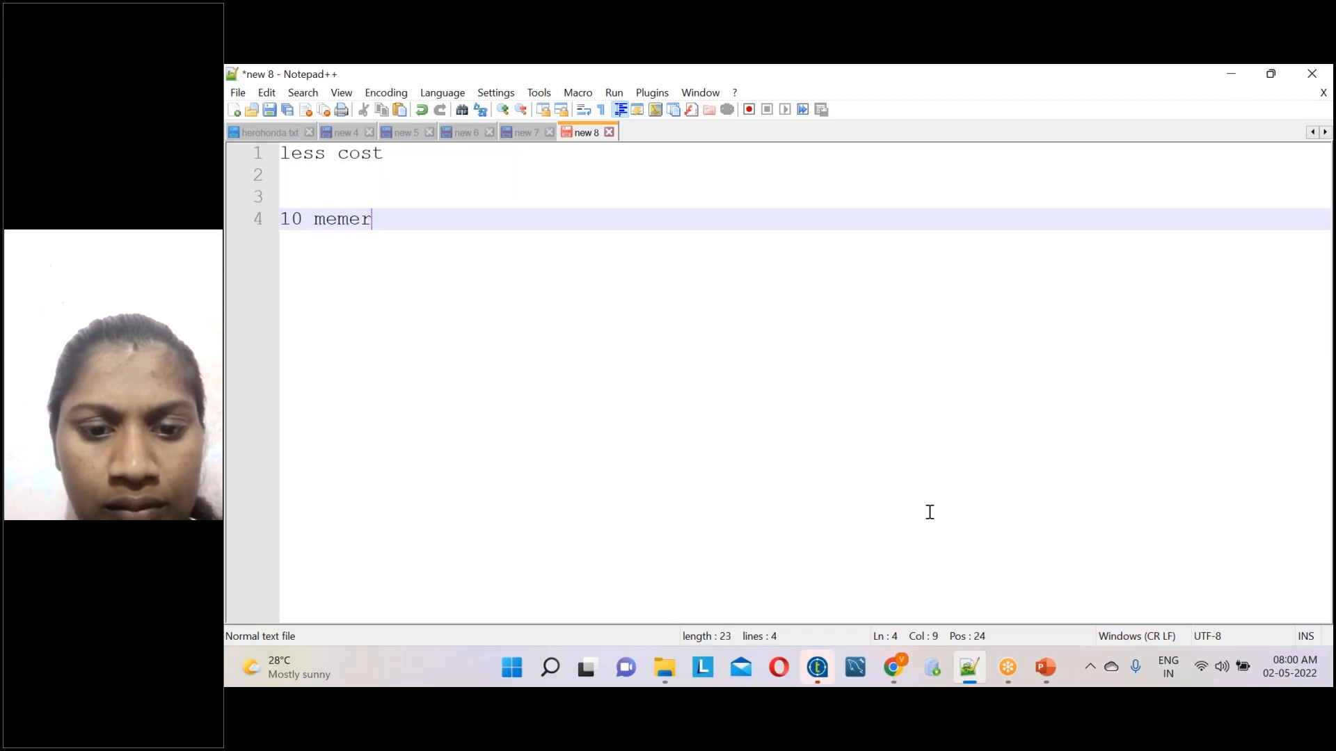
{"action": "key", "text": "BackSpace"}
{"action": "key", "text": "BackSpace"}
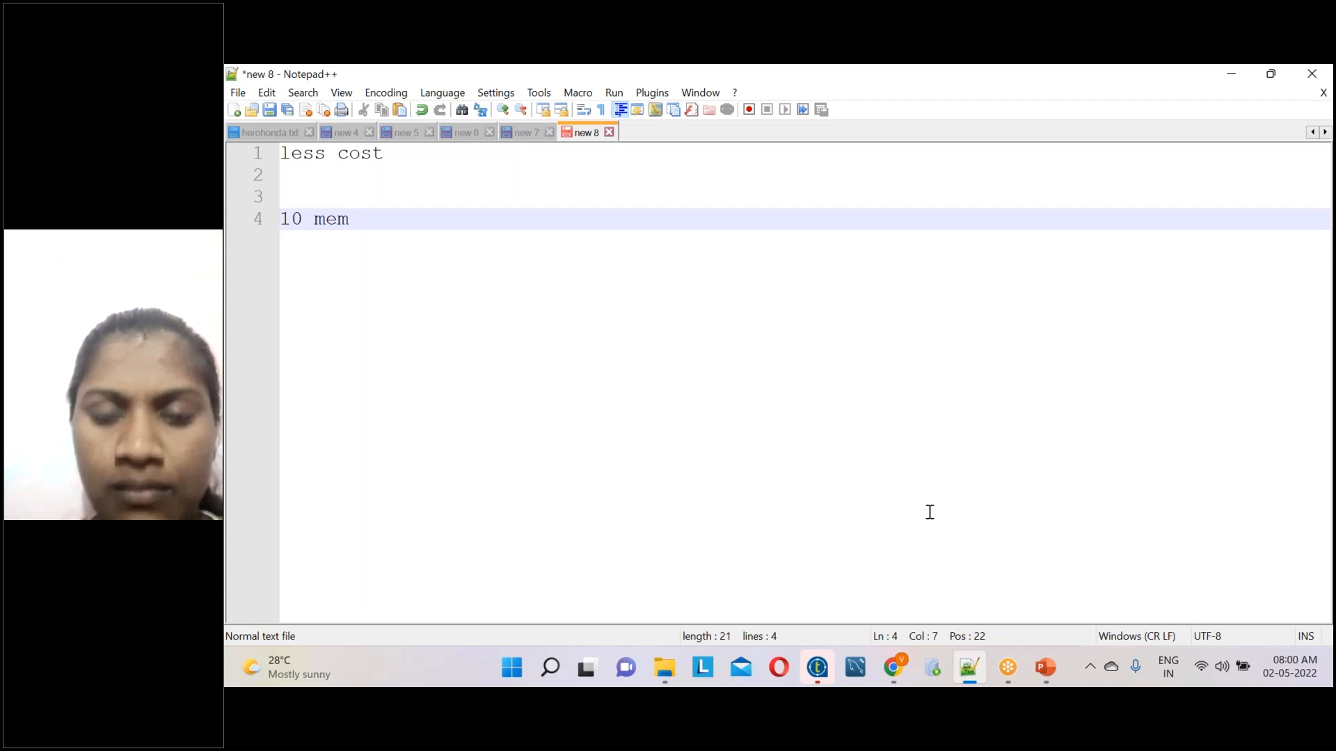
{"action": "type", "text": "em"}
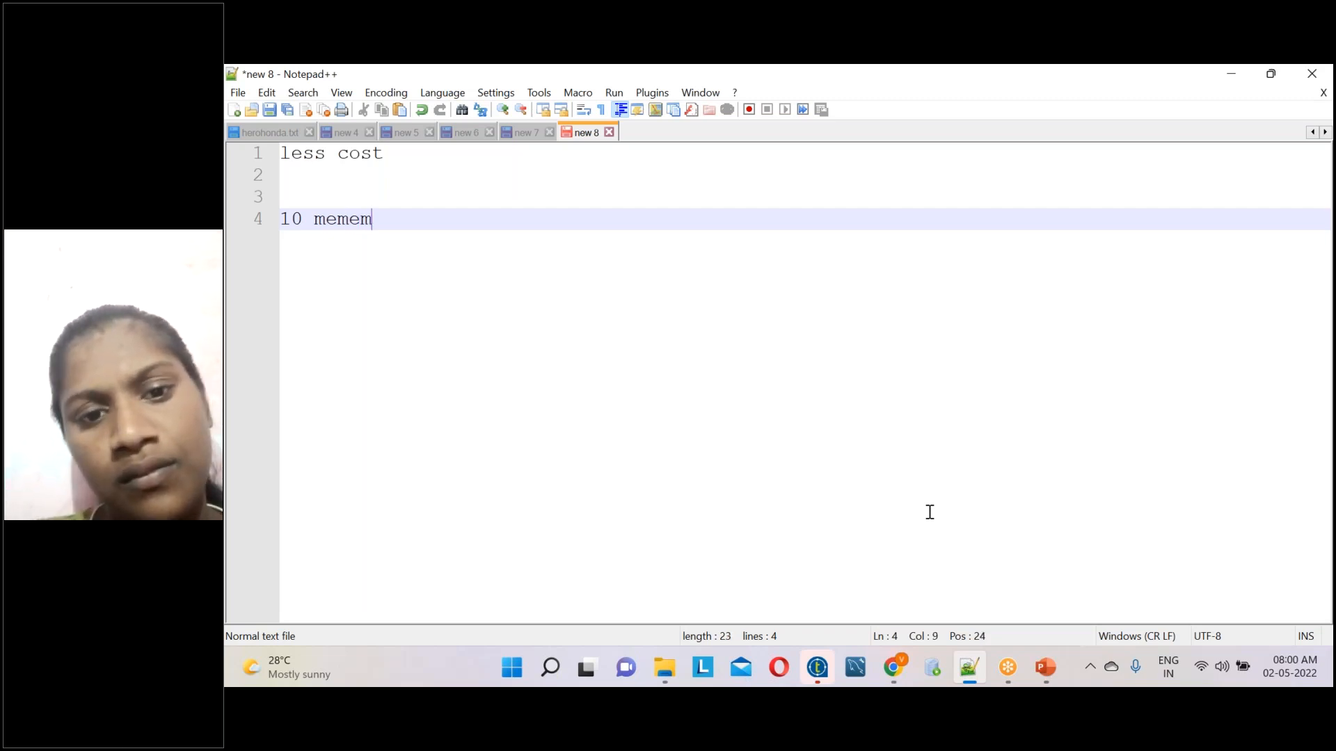
{"action": "type", "text": "bers"}
{"action": "key", "text": "Return"}
{"action": "key", "text": "Return"}
{"action": "key", "text": "Return"}
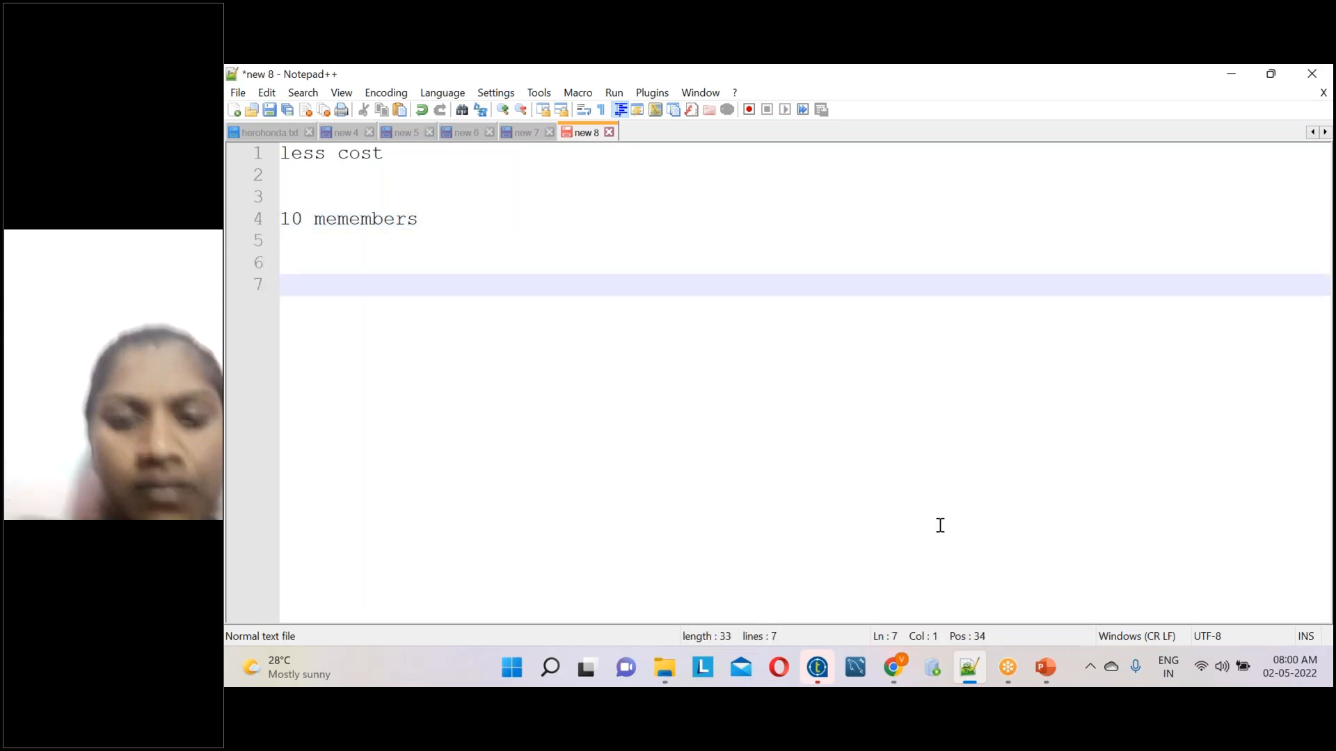
Append "10 lacks" to the "10 memembers" line and add two line breaks after it
{"action": "left_click", "coordinate": [451, 224]}
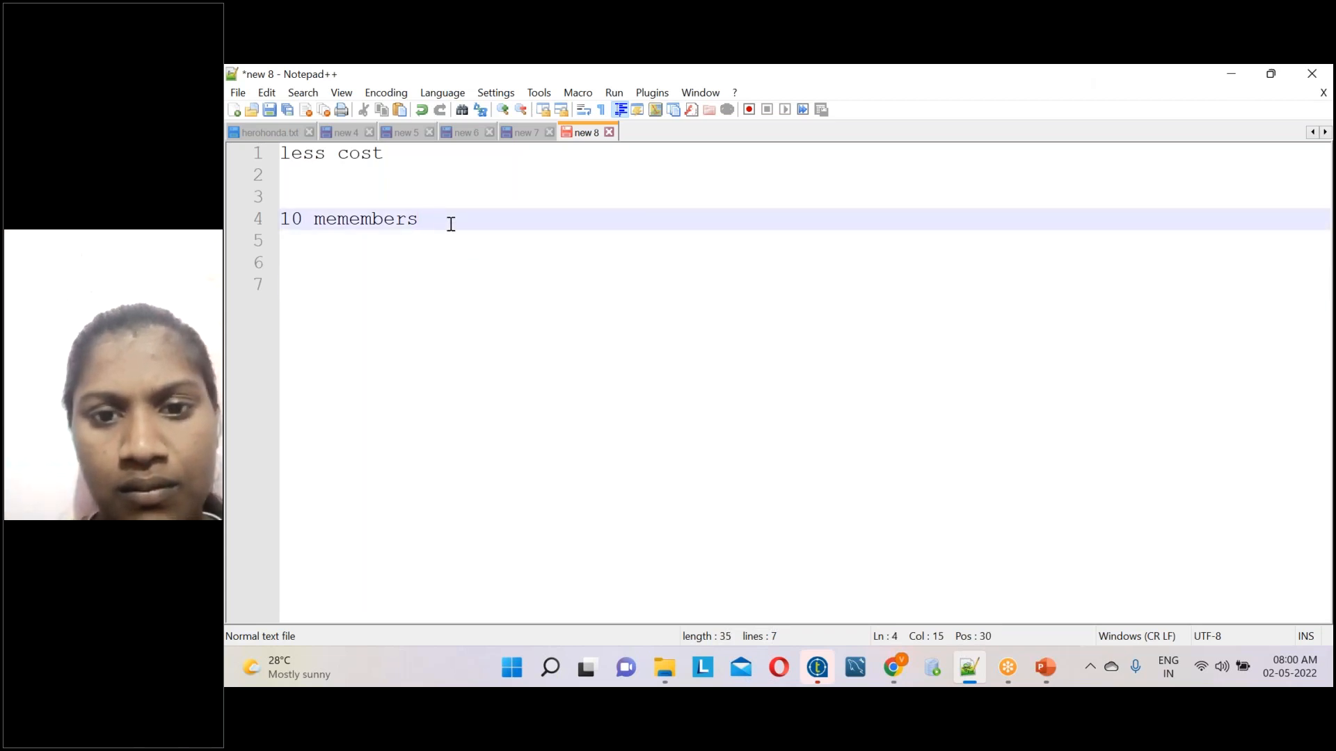
{"action": "type", "text": "10 lack"}
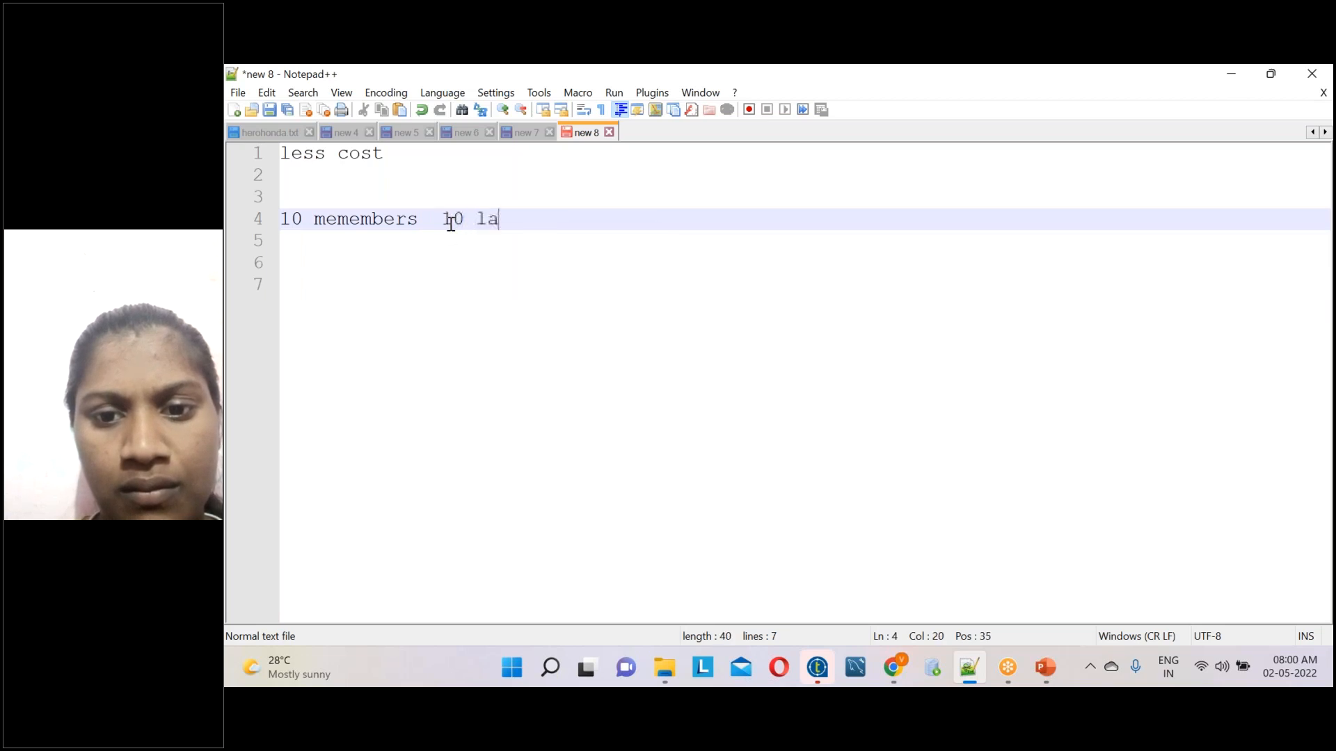
{"action": "type", "text": "s"}
{"action": "key", "text": "Return"}
{"action": "key", "text": "Return"}
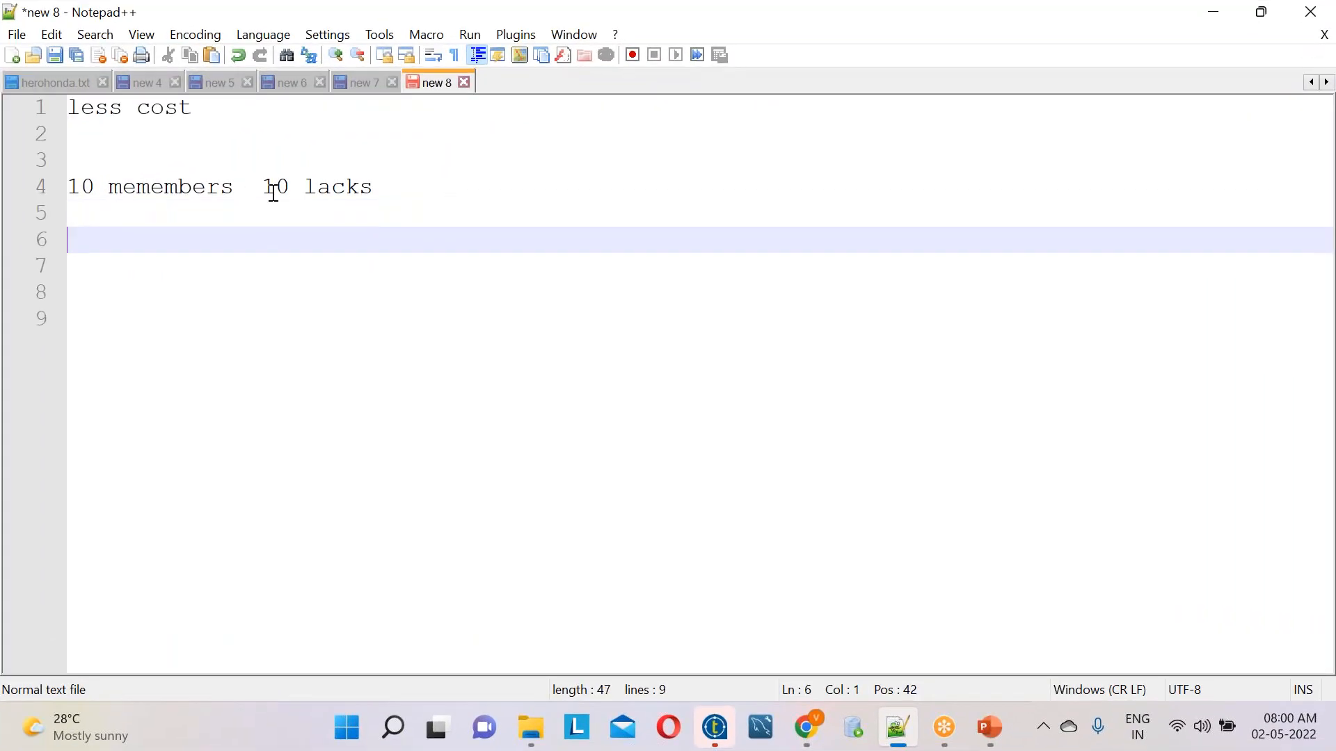
Write "10 member" on line 6 with "4 lacks" aligned beneath the amount above, ending with a line break
{"action": "type", "text": "10 member"}
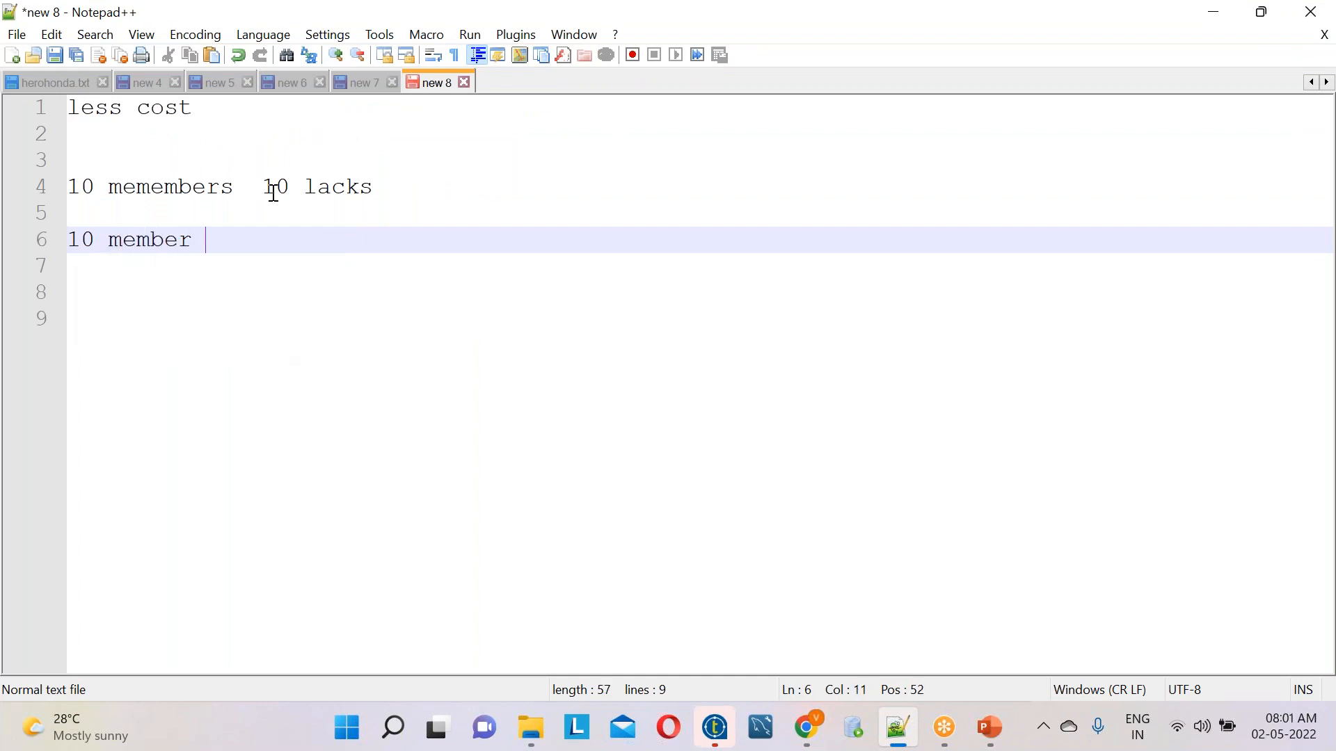
{"action": "key", "text": "BackSpace"}
{"action": "key", "text": "BackSpace"}
{"action": "type", "text": "4 lacks"}
{"action": "key", "text": "Return"}
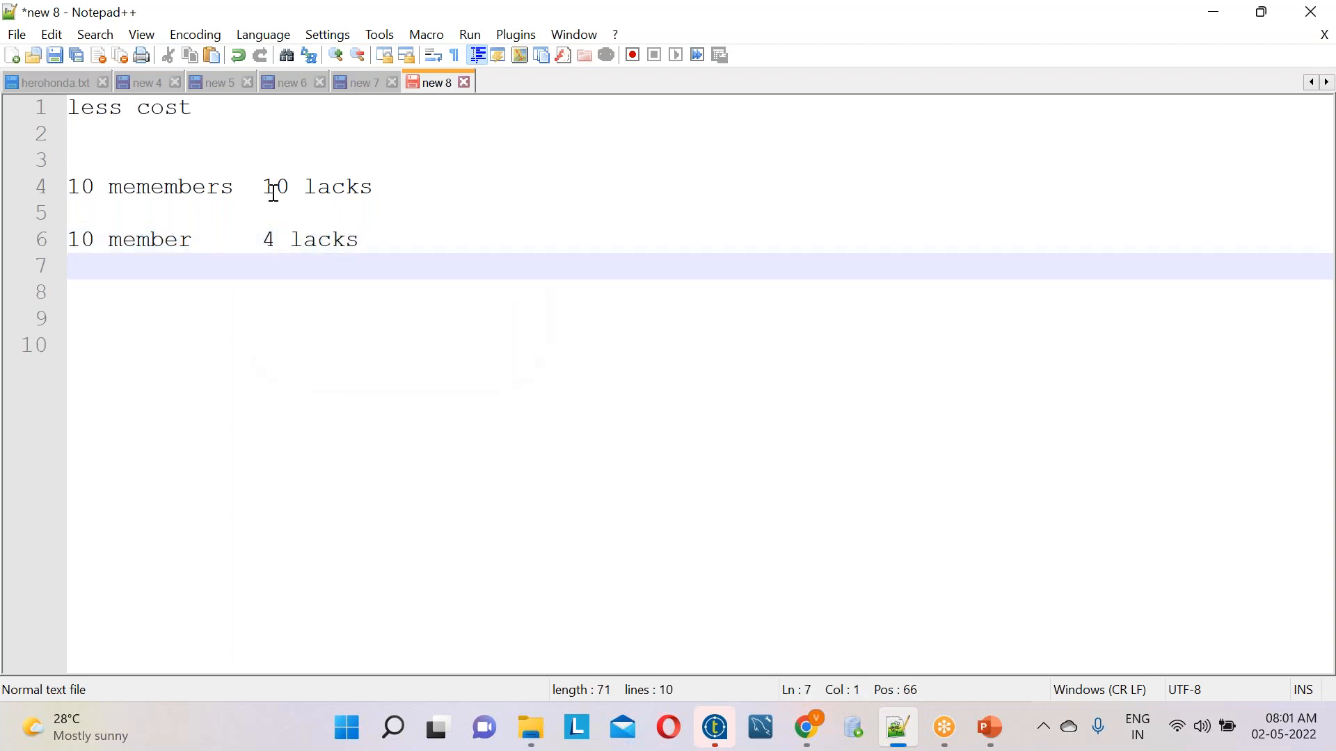
Change the amount on the "10 member" line to 5 lacks
{"action": "left_click", "coordinate": [270, 244]}
{"action": "key", "text": "BackSpace"}
{"action": "type", "text": "5"}
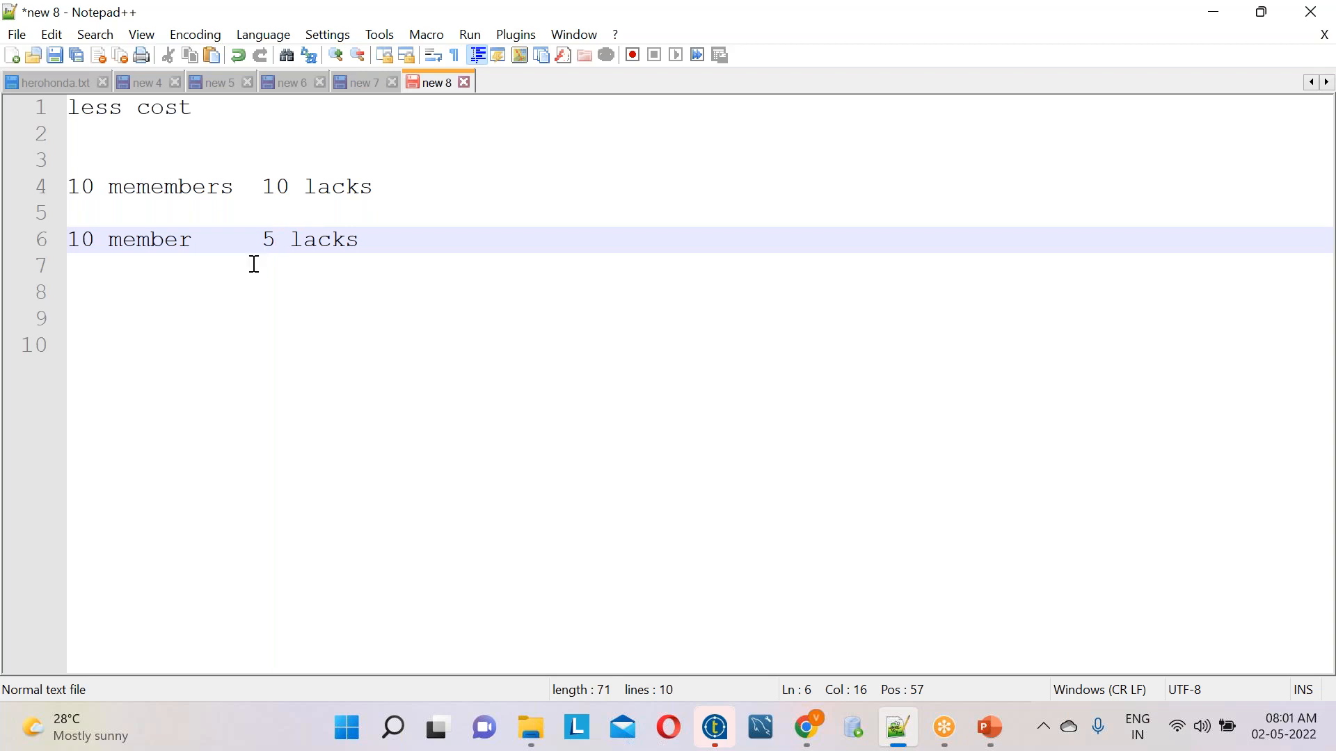
Append "talend" to the end of the "10 member" line and add blank lines below
{"action": "left_click_drag", "start_coordinate": [364, 237], "coordinate": [57, 236]}
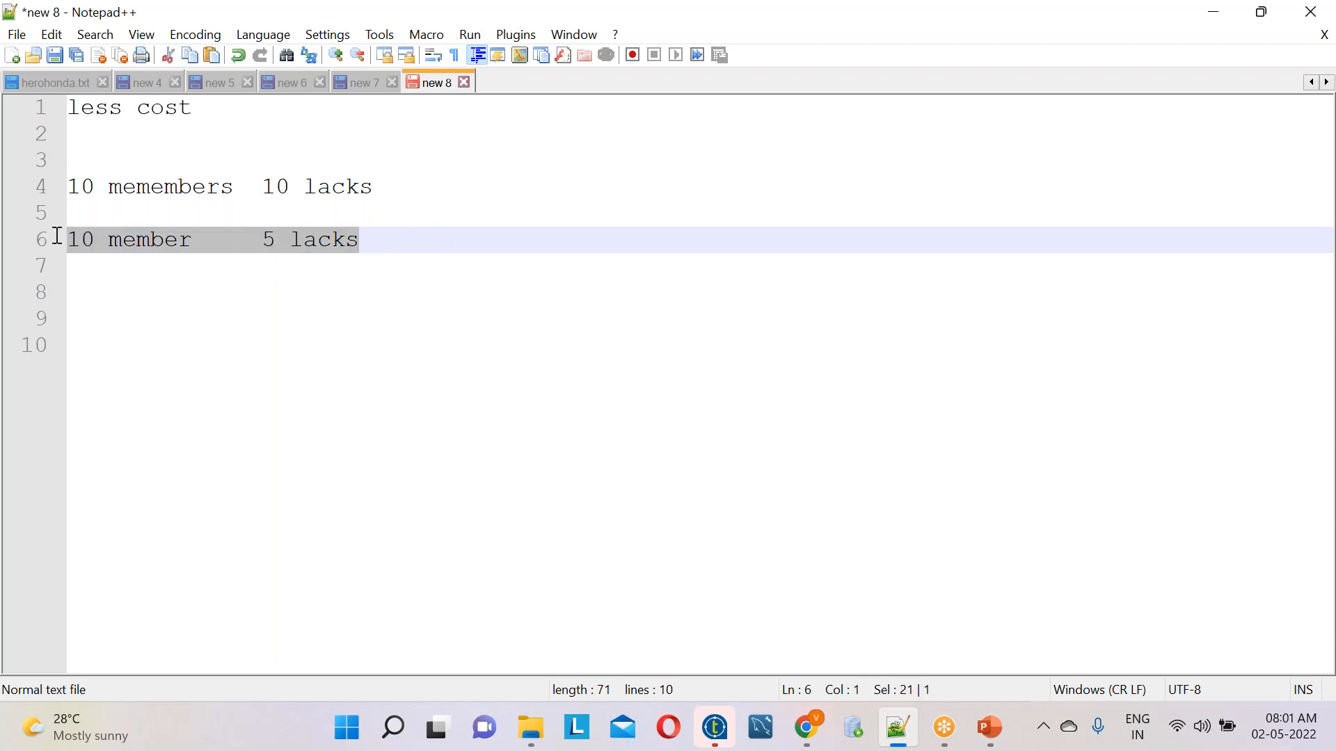
{"action": "left_click", "coordinate": [428, 241]}
{"action": "type", "text": "talend"}
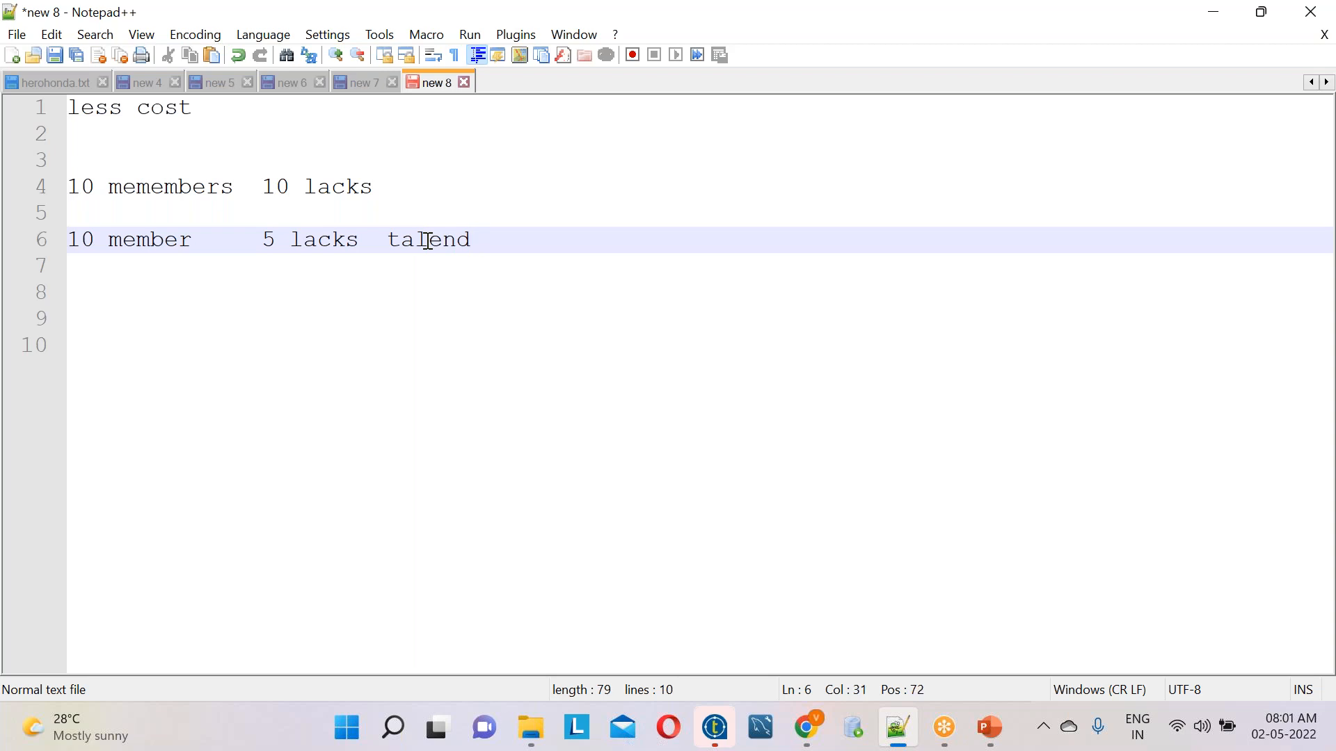
{"action": "key", "text": "Return"}
{"action": "key", "text": "Return"}
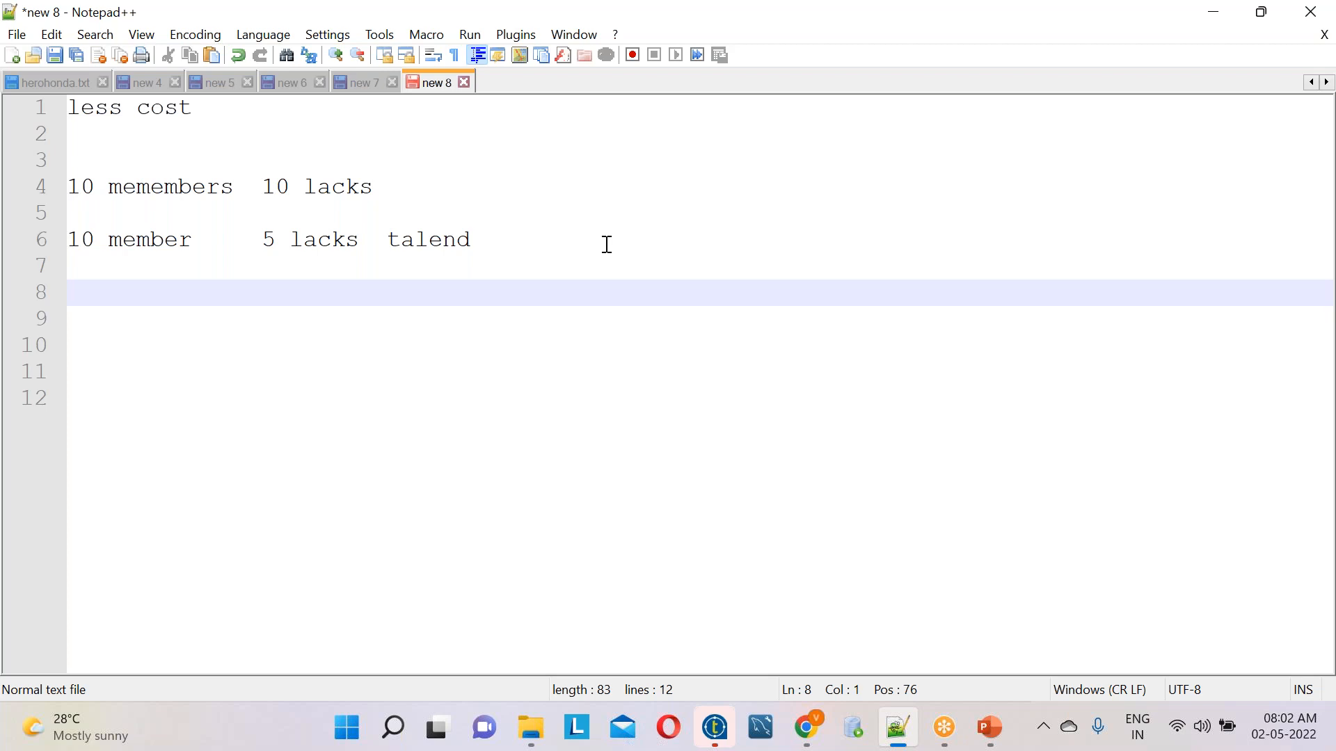
{"action": "left_click", "coordinate": [268, 241]}
{"action": "left_click_drag", "start_coordinate": [275, 240], "coordinate": [290, 241]}
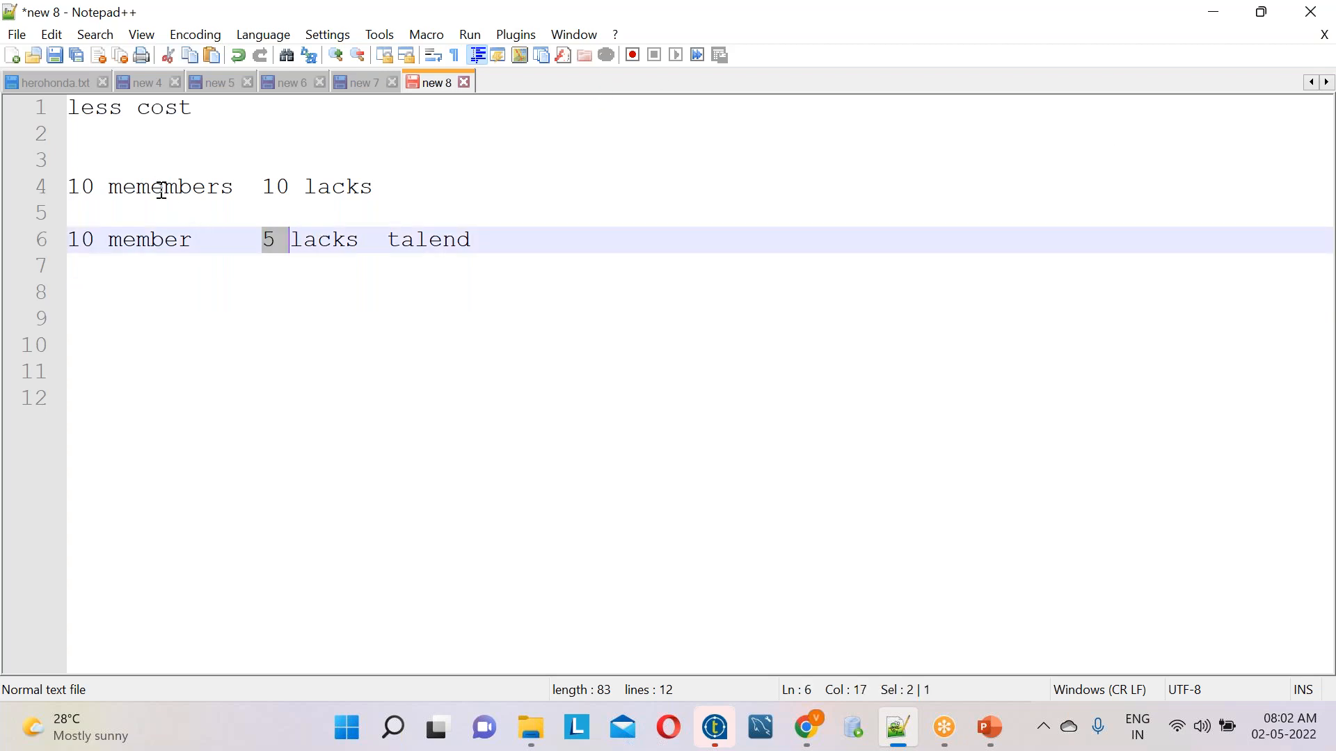
{"action": "left_click_drag", "start_coordinate": [206, 240], "coordinate": [109, 239]}
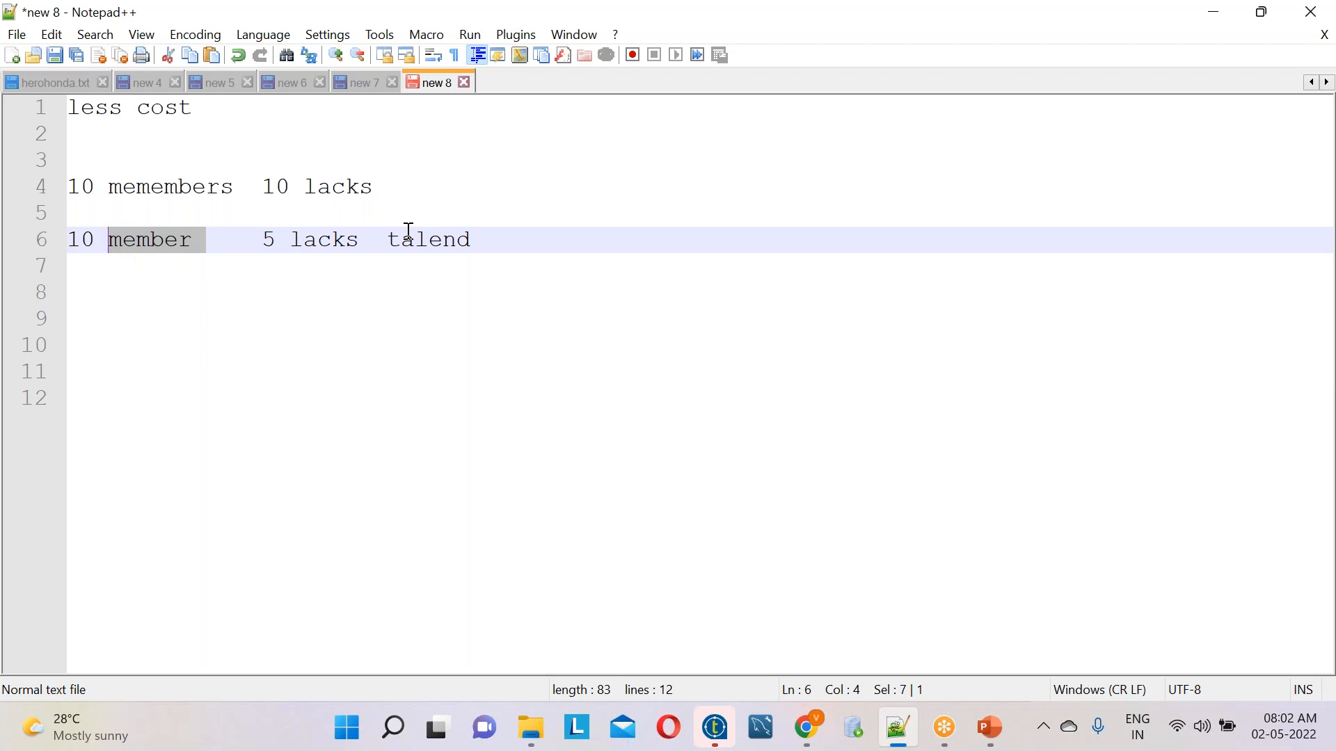
Write "1)talend openings are good in the marker" on line 9, below the member lines, followed by two line breaks
{"action": "left_click", "coordinate": [545, 239]}
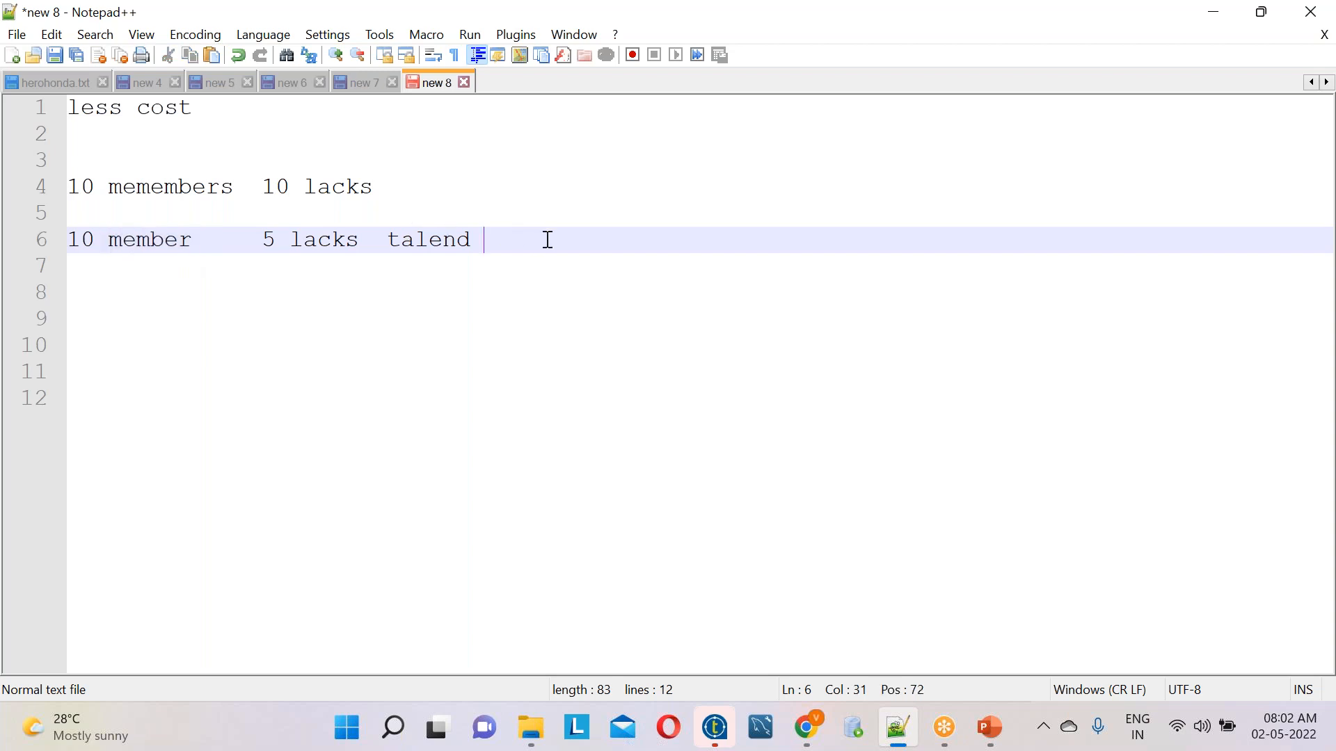
{"action": "key", "text": "Return"}
{"action": "key", "text": "Return"}
{"action": "key", "text": "Return"}
{"action": "type", "text": "1"}
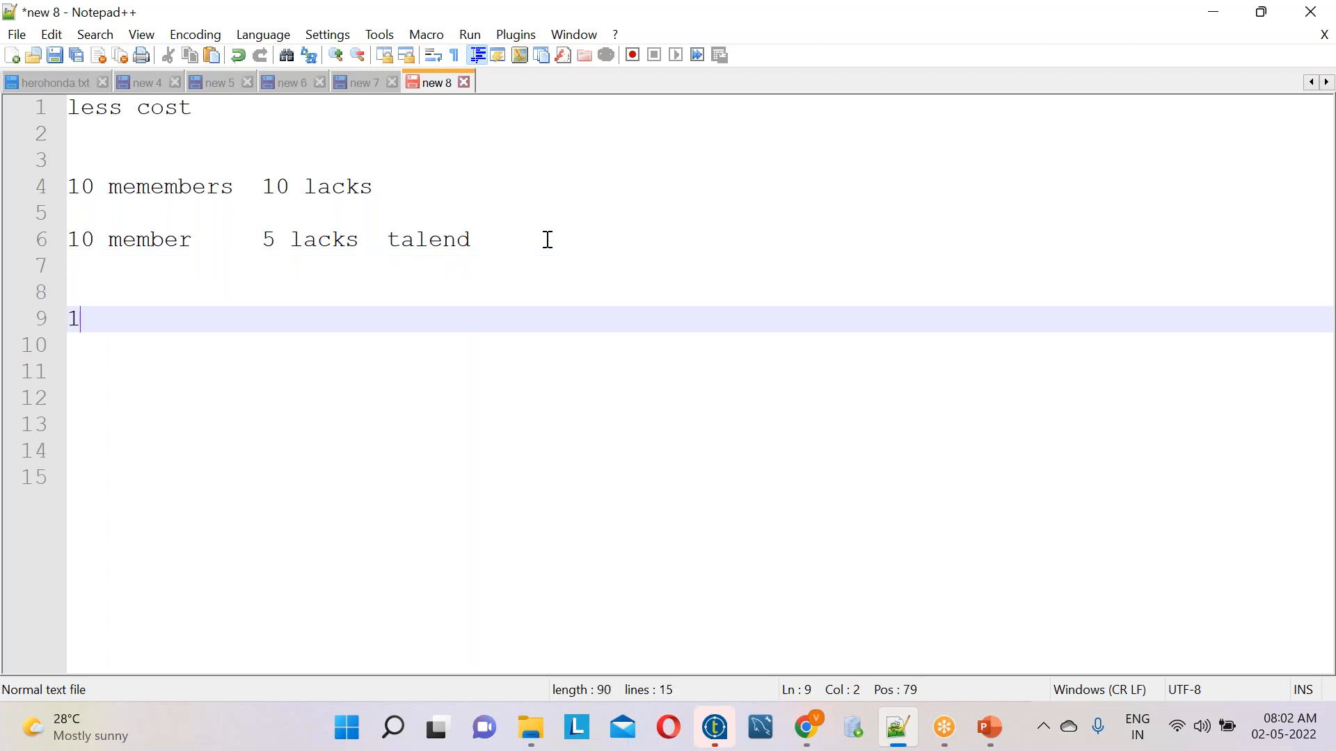
{"action": "type", "text": ")ta"}
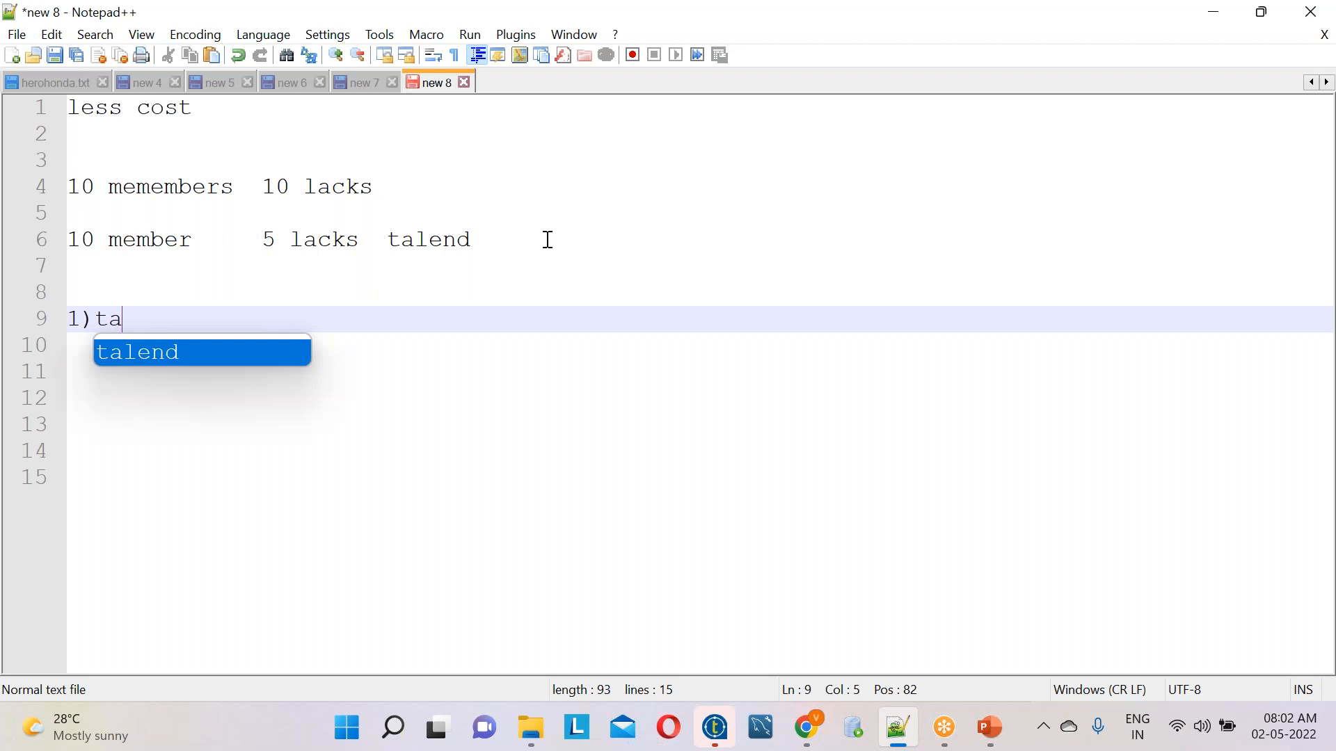
{"action": "type", "text": "lend opening"}
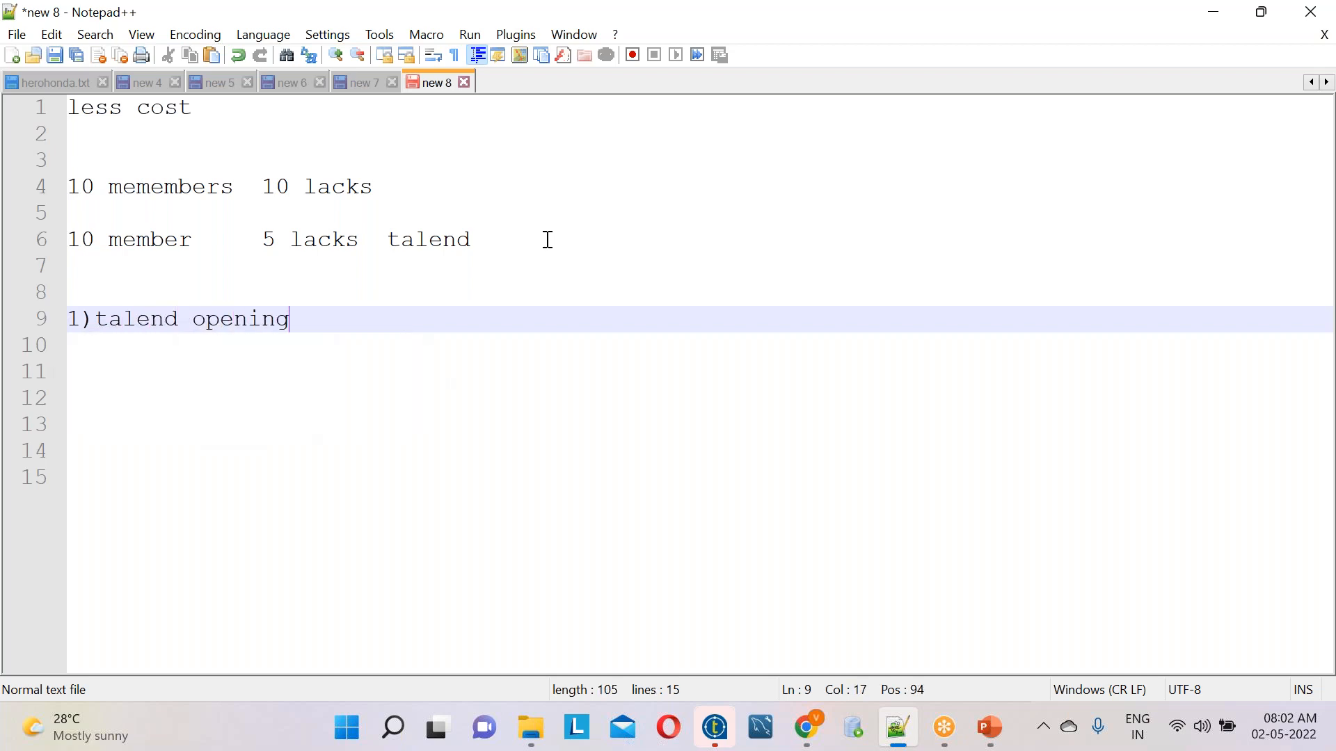
{"action": "type", "text": "s are good"}
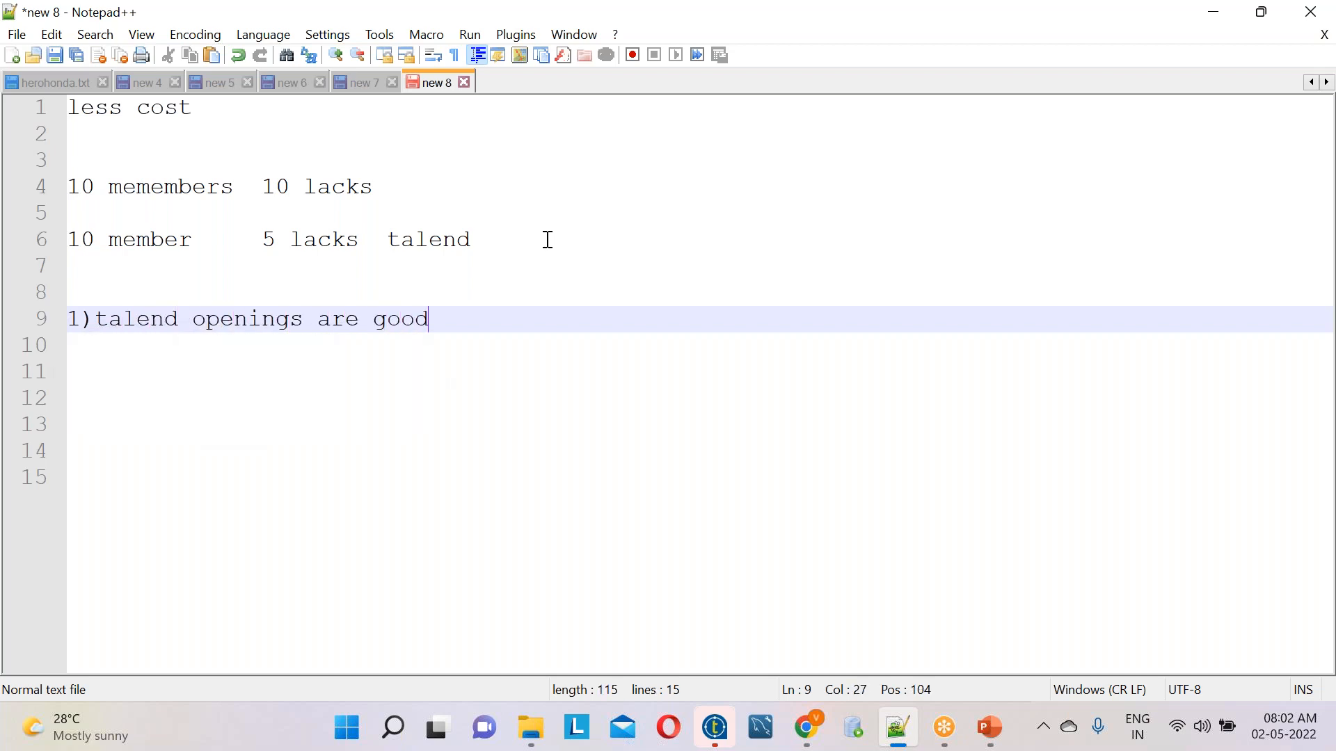
{"action": "type", "text": " in the marker"}
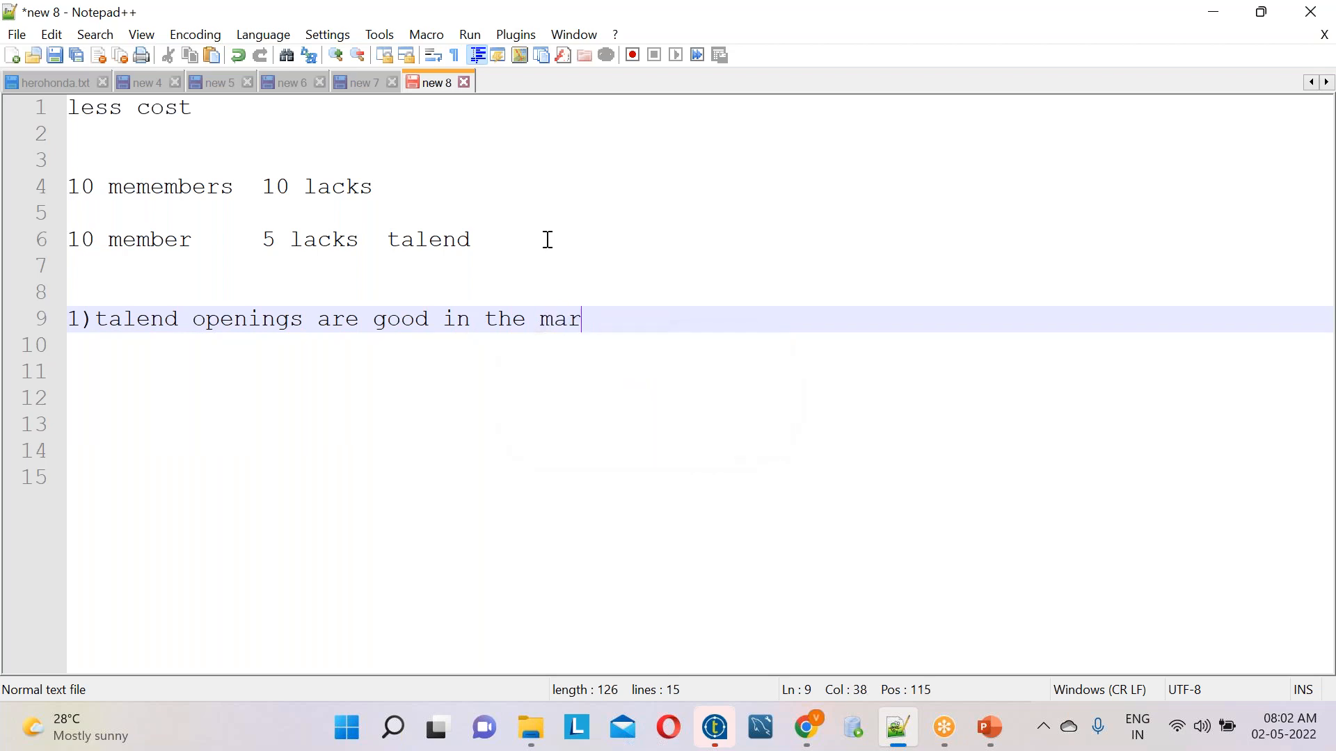
{"action": "key", "text": "Return"}
{"action": "key", "text": "Return"}
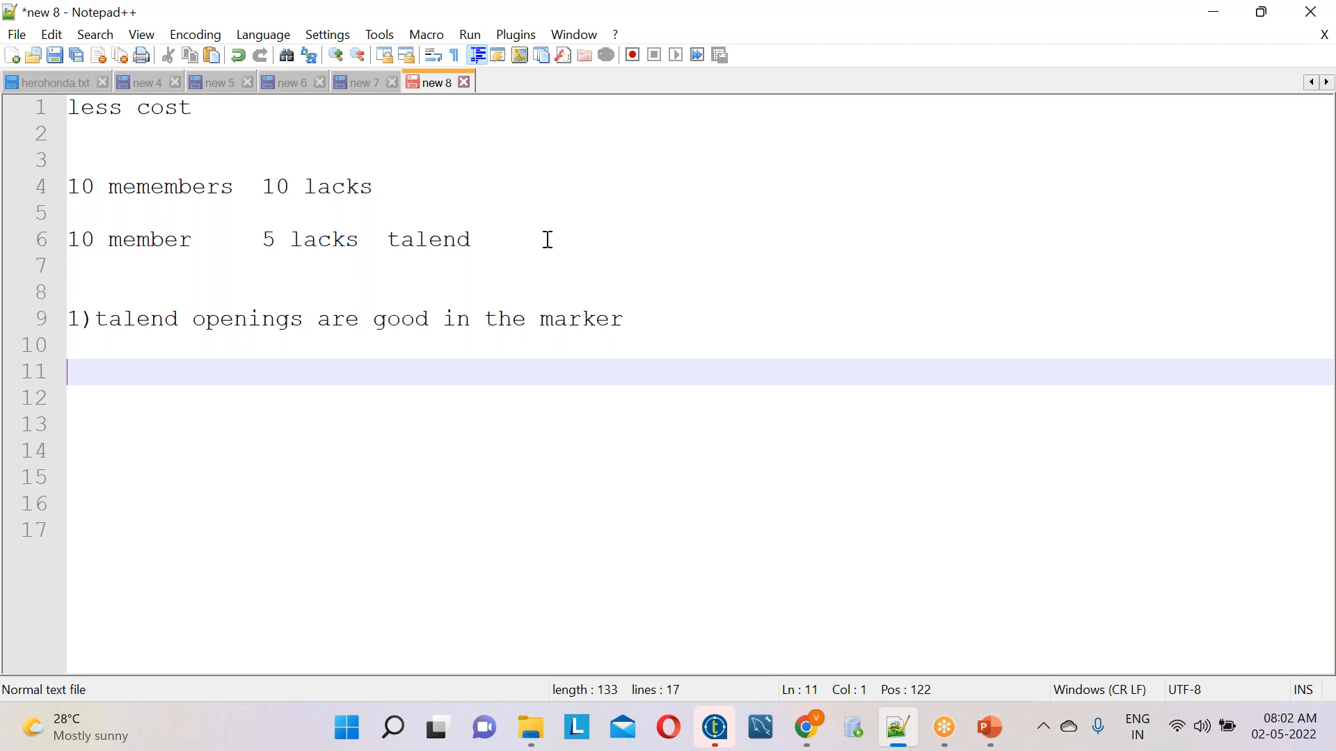
Delete all the text in the note
{"action": "key", "text": "ctrl+a"}
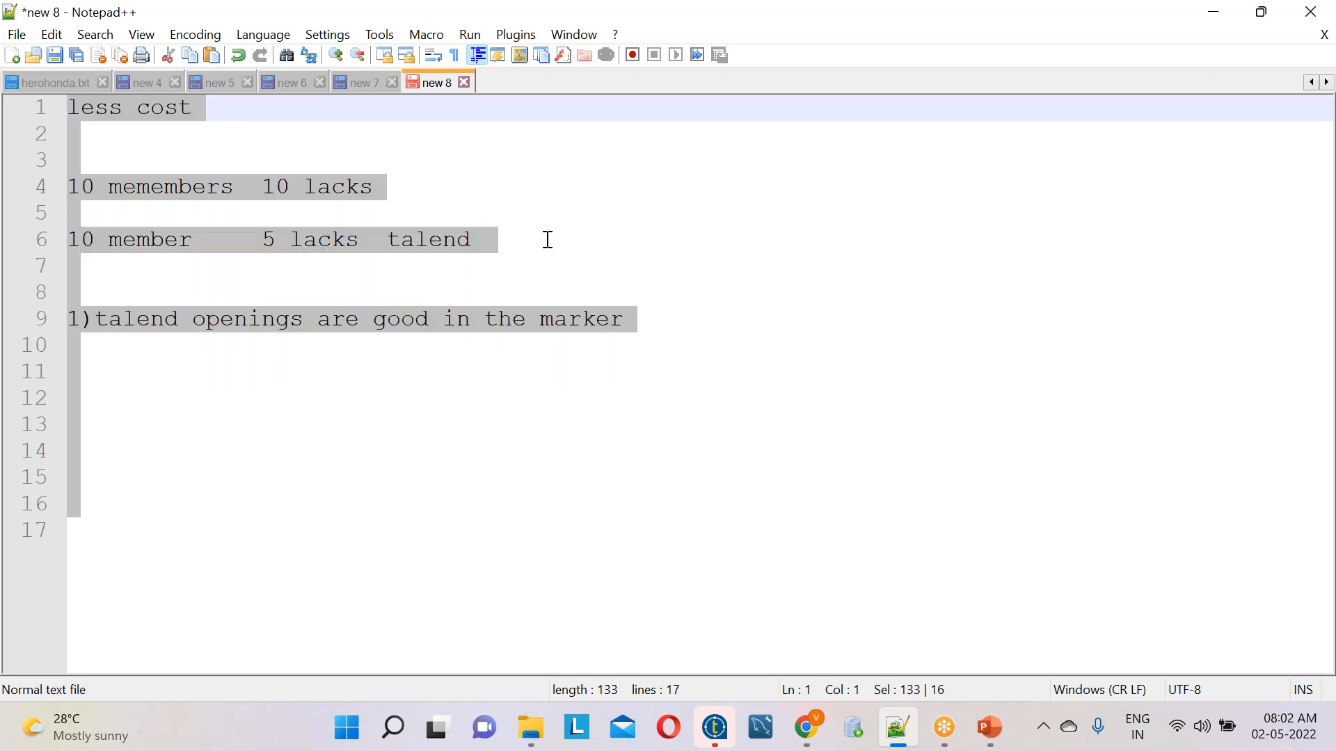
{"action": "key", "text": "Delete"}
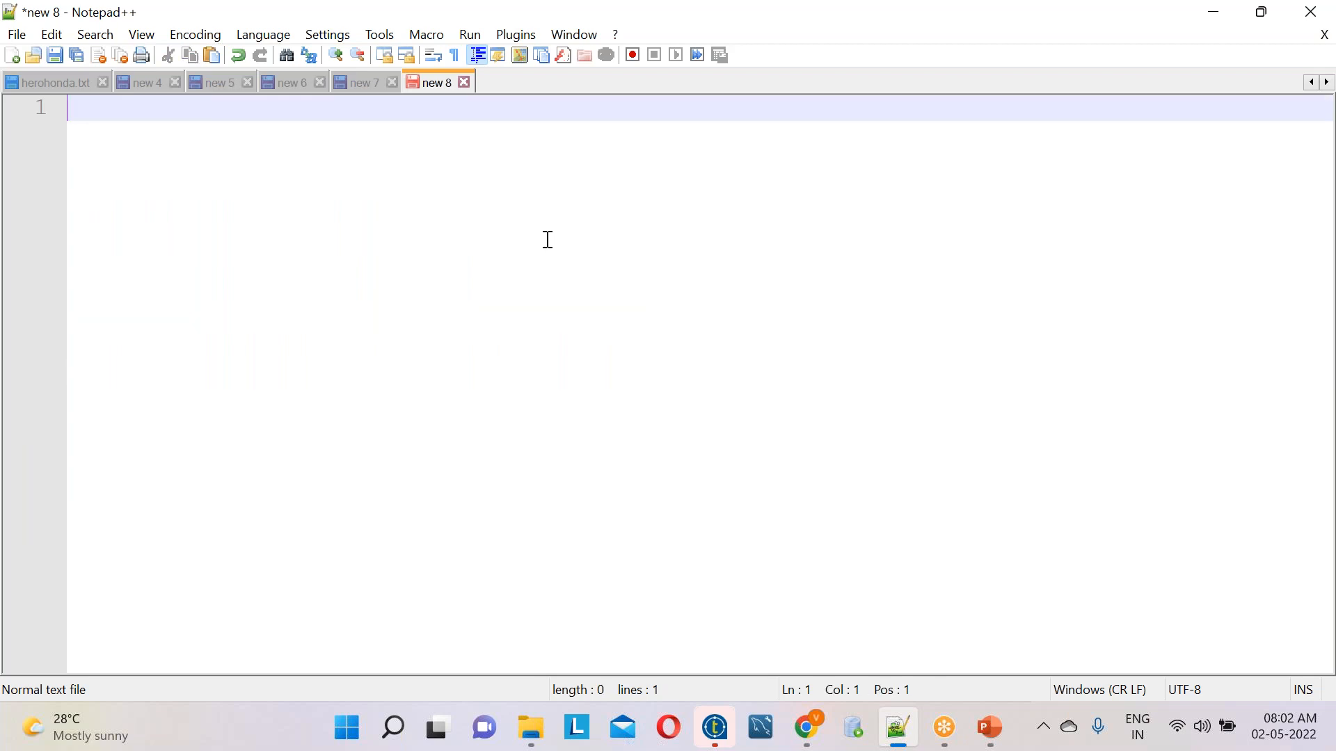
{"action": "key", "text": "Return"}
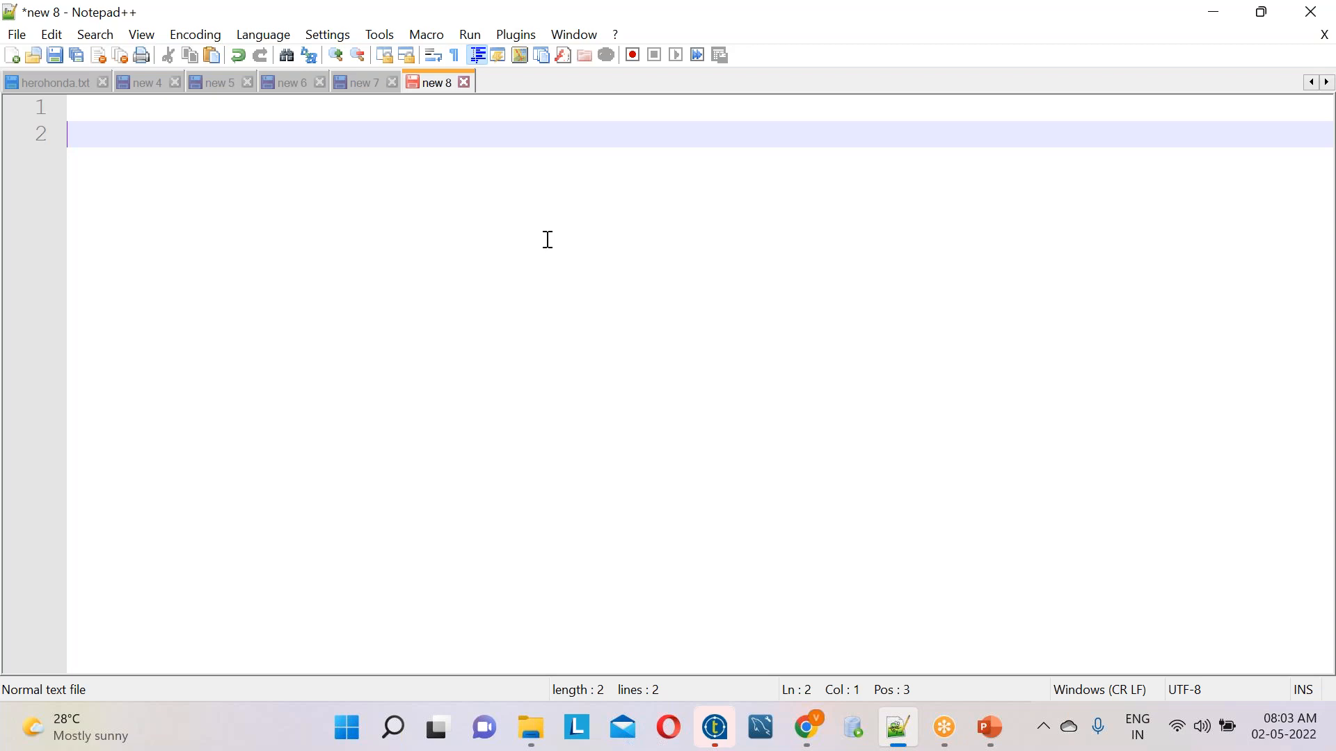
{"action": "left_click", "coordinate": [916, 27]}
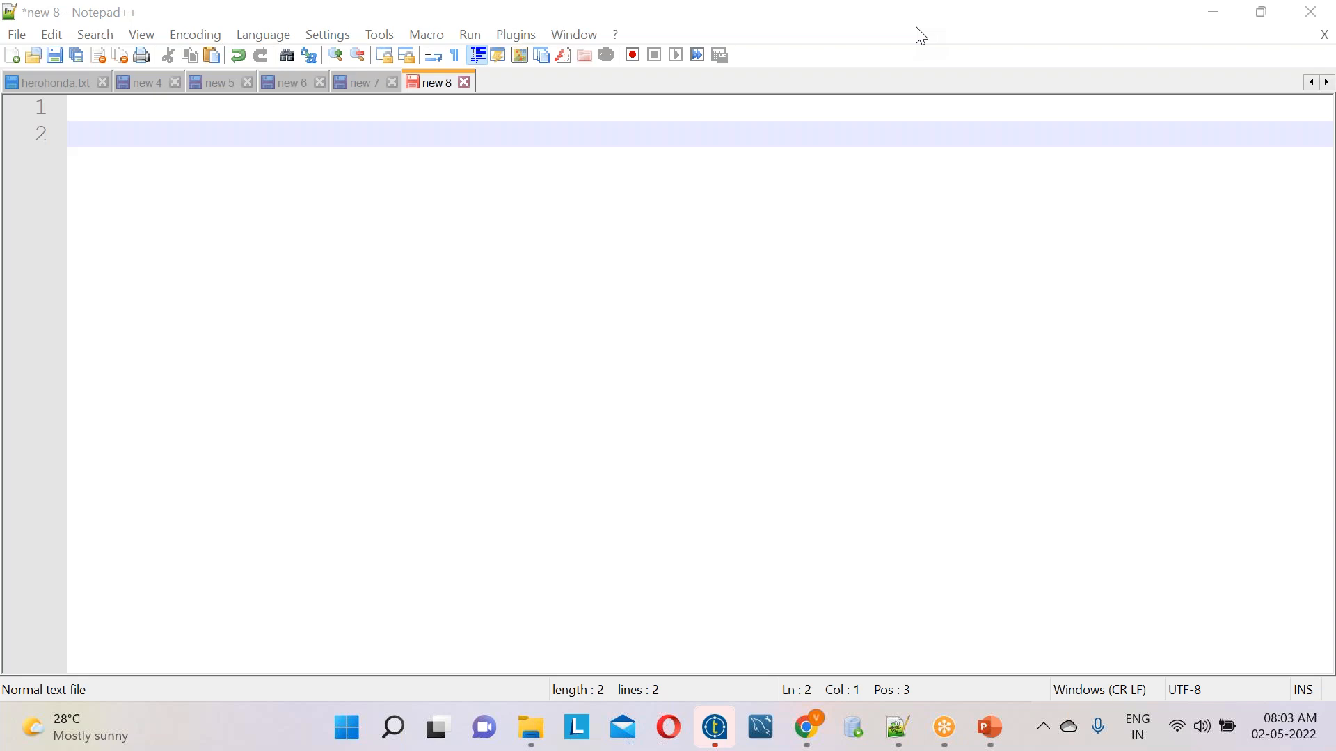
{"action": "left_click", "coordinate": [189, 199]}
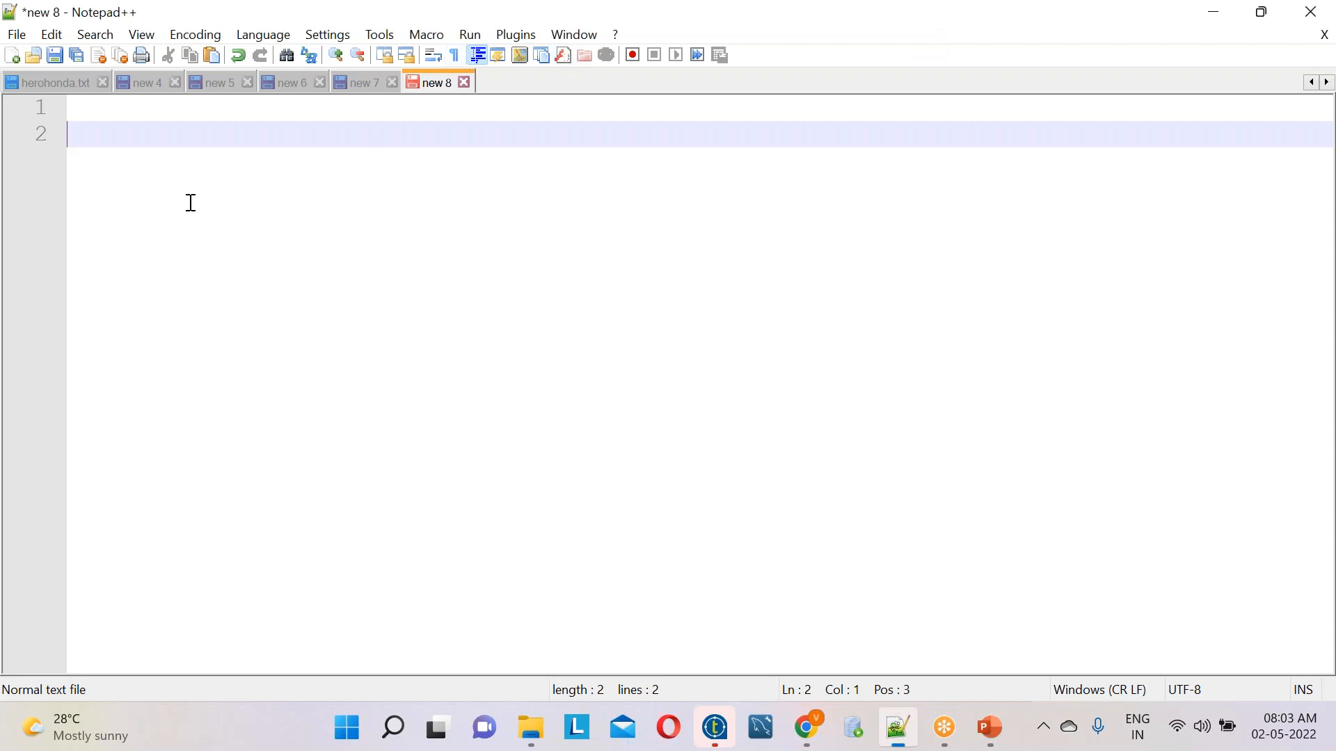
{"action": "key", "text": "Return"}
{"action": "key", "text": "Return"}
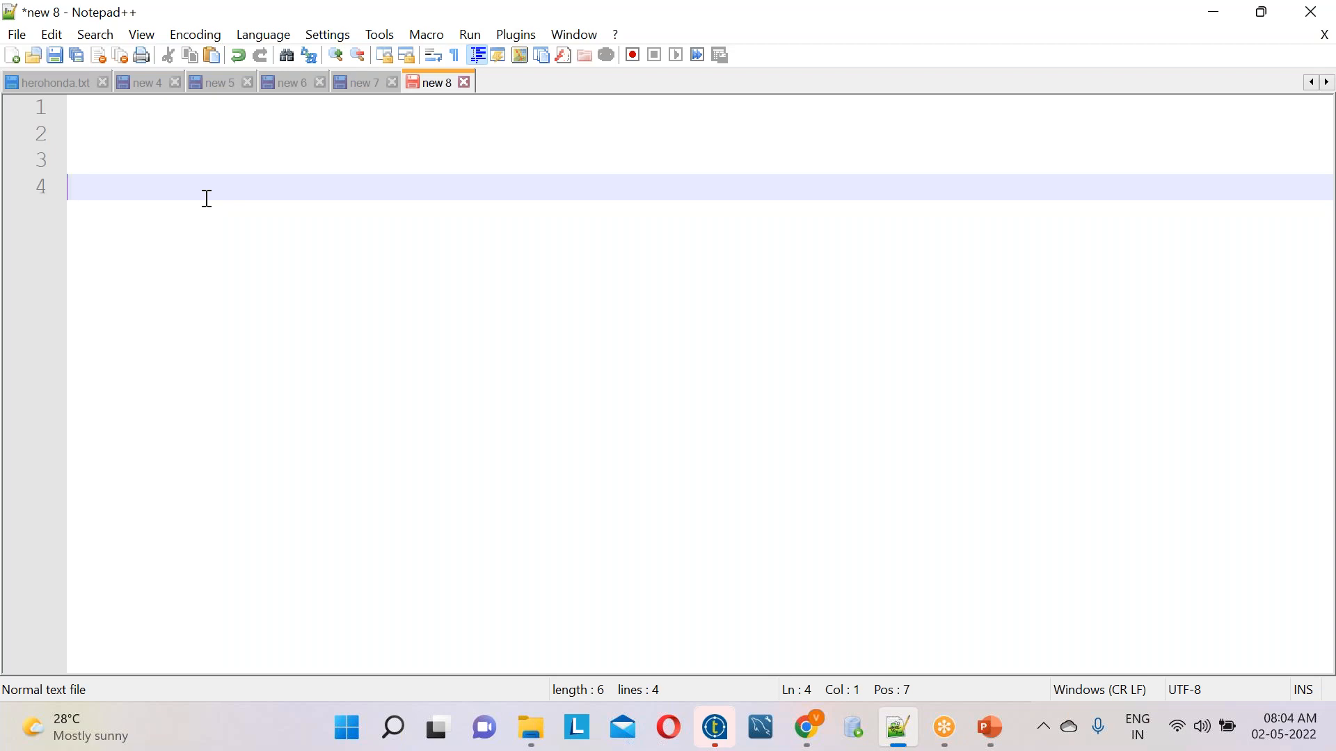
{"action": "key", "text": "Return"}
{"action": "type", "text": "t"}
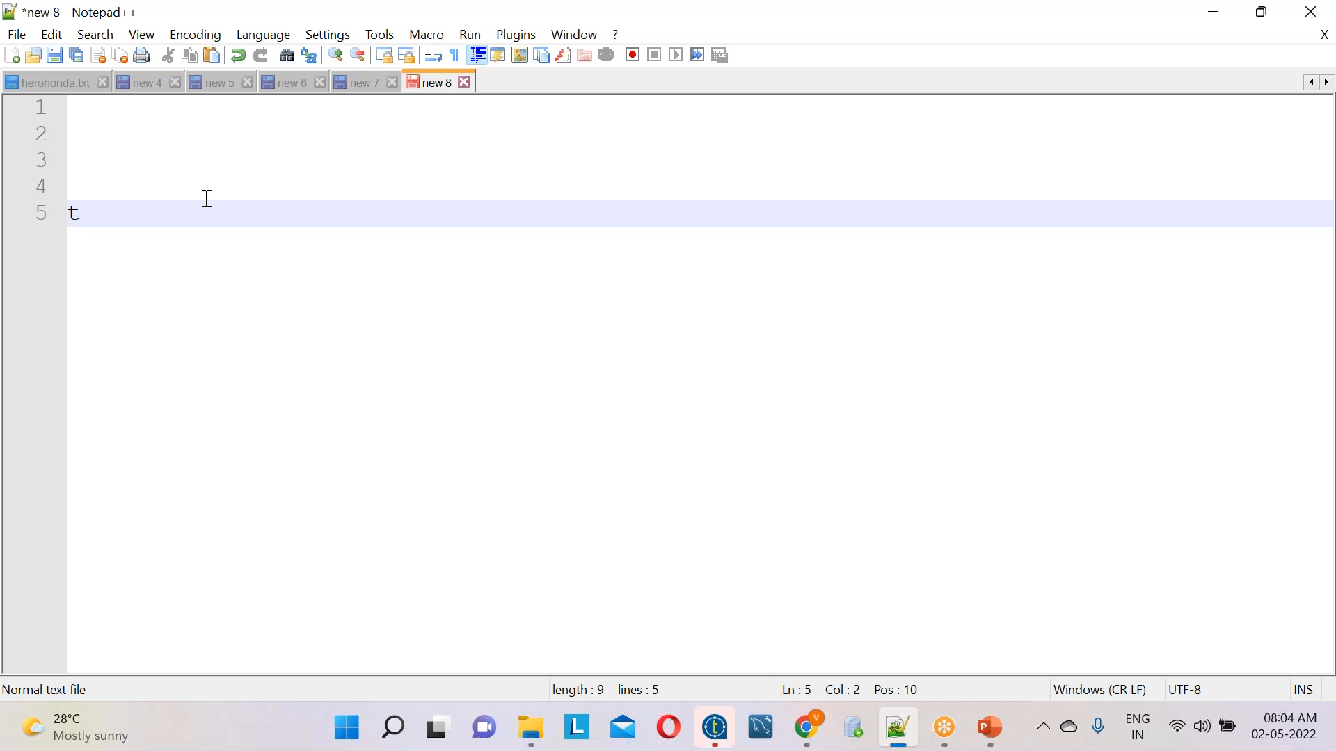
{"action": "key", "text": "ctrl+a"}
{"action": "key", "text": "Delete"}
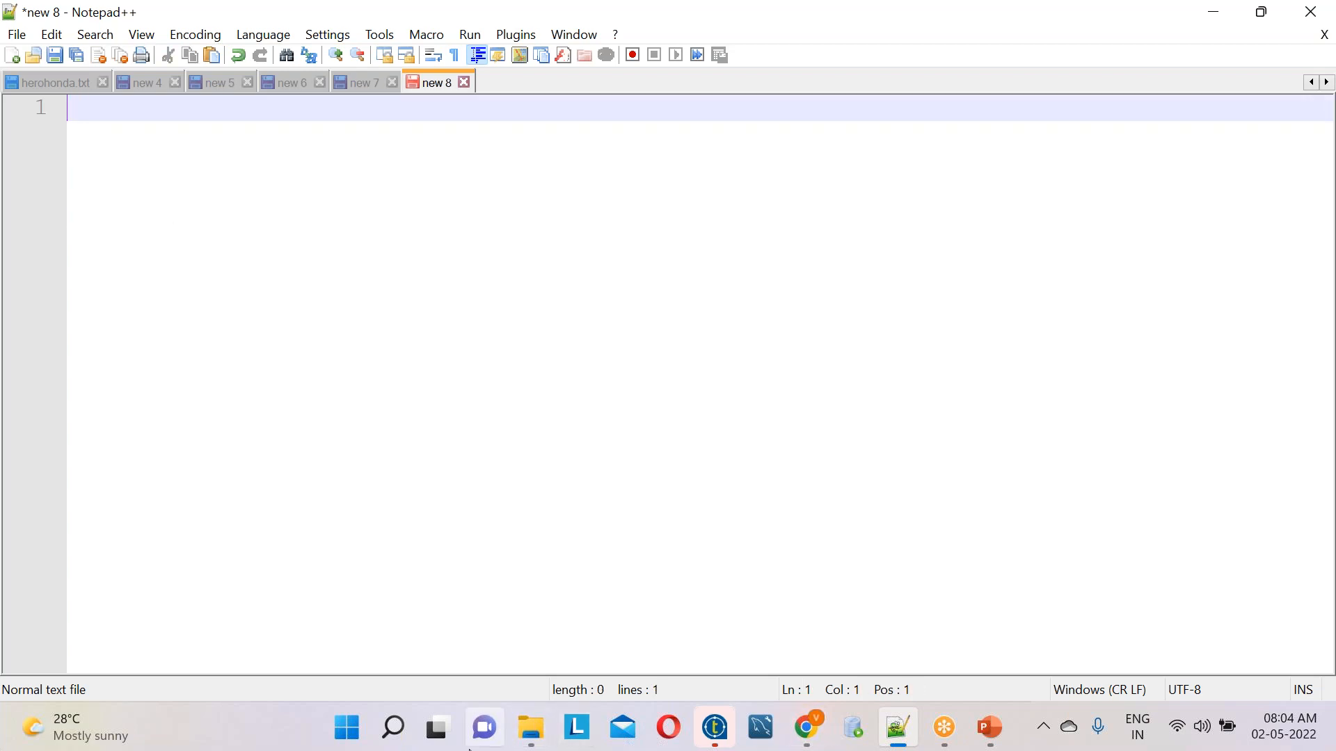
Switch to File Explorer and open the Talend training course Excel workbook stored in the Talend demo folder
{"action": "mouse_move", "coordinate": [535, 722]}
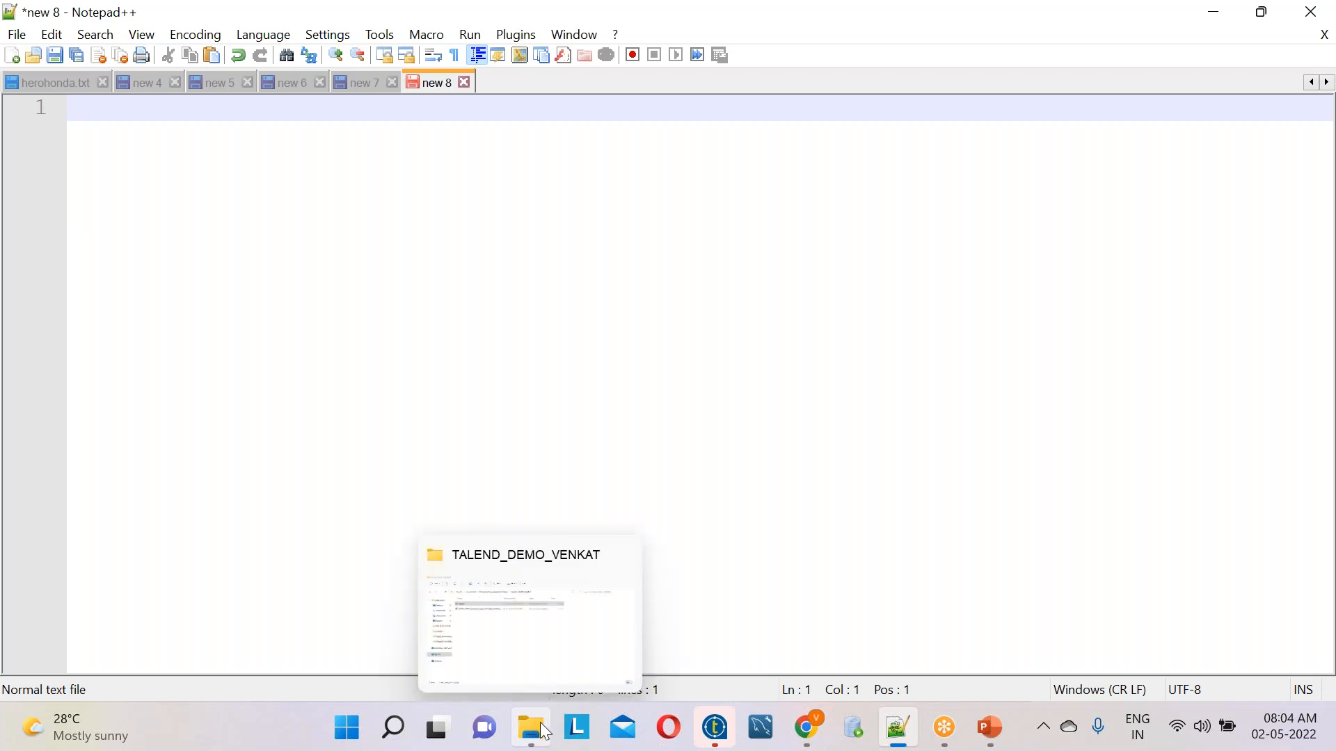
{"action": "left_click", "coordinate": [504, 656]}
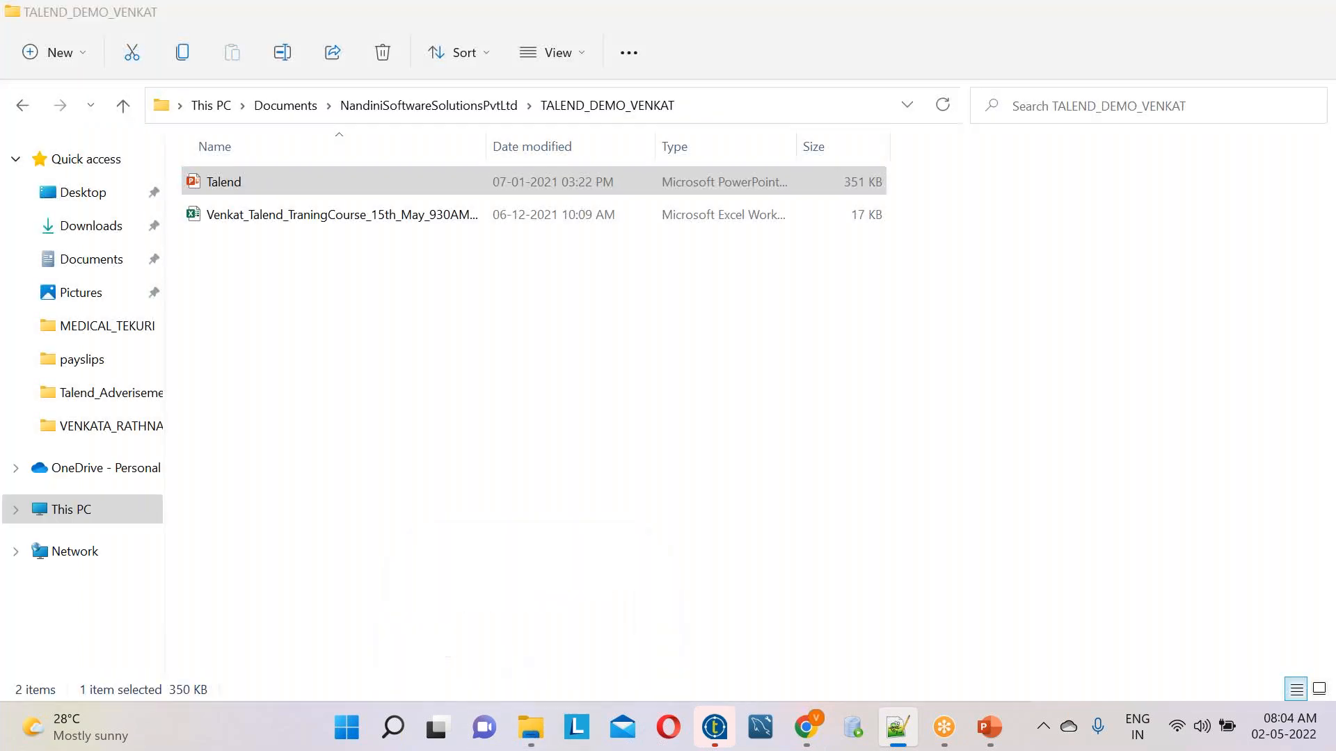
{"action": "left_click", "coordinate": [313, 223]}
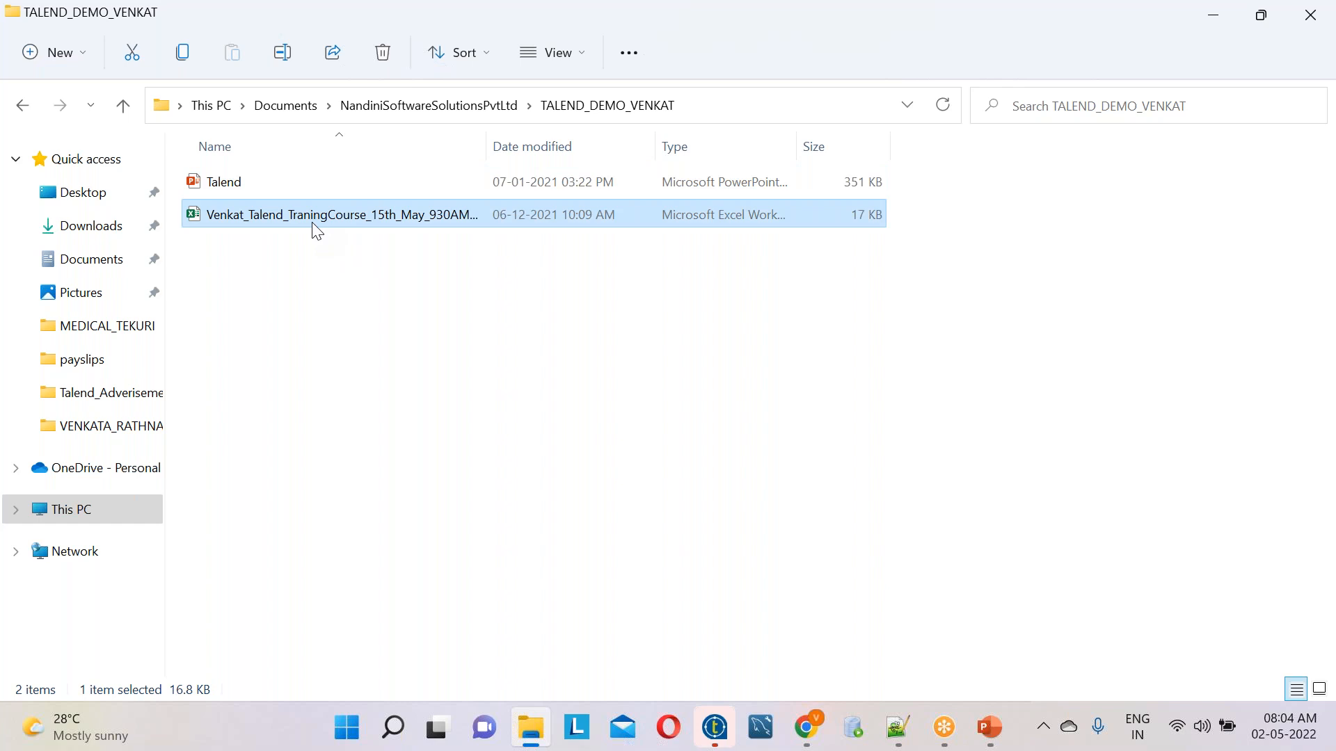
{"action": "double_click", "coordinate": [313, 223]}
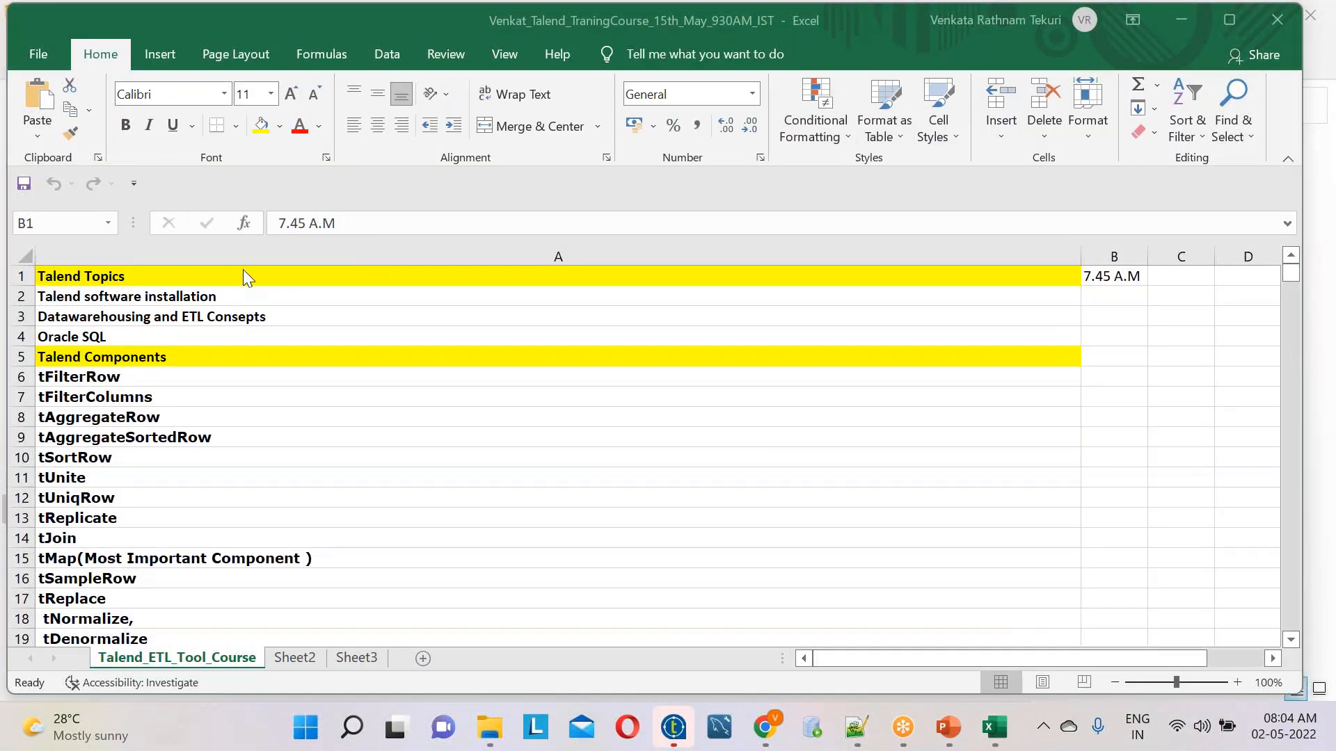
Switch back to Notepad++ and write "35 working days monday to friday" on line 1, followed by two line breaks
{"action": "left_click", "coordinate": [870, 743]}
{"action": "type", "text": "35 working"}
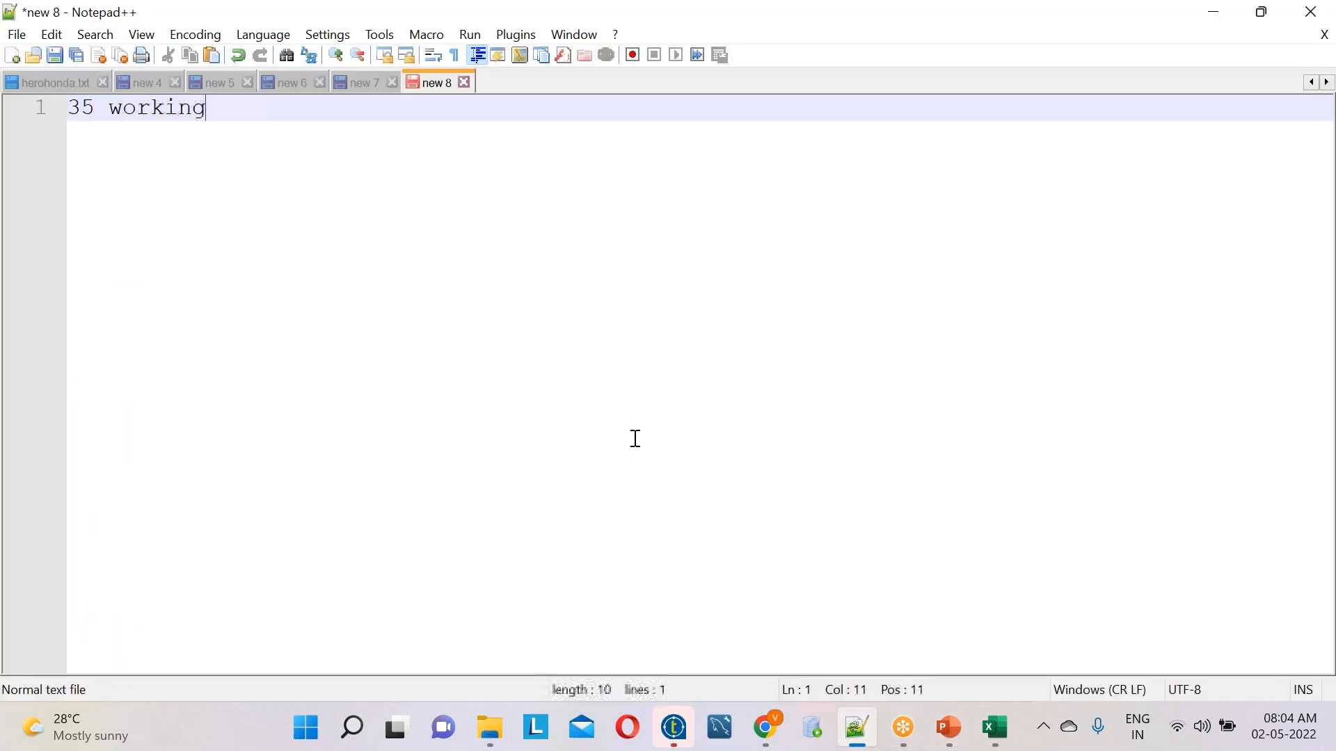
{"action": "type", "text": " days monday to friday"}
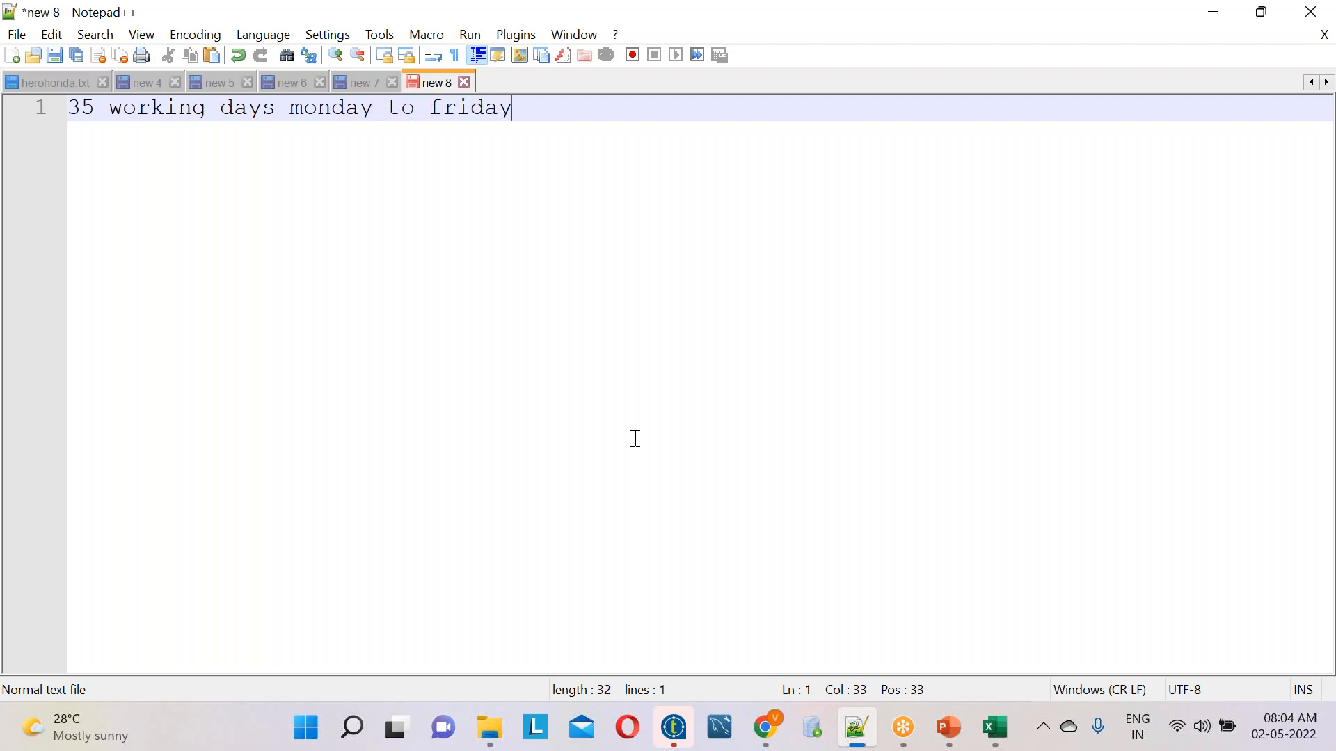
{"action": "key", "text": "Return"}
{"action": "key", "text": "Return"}
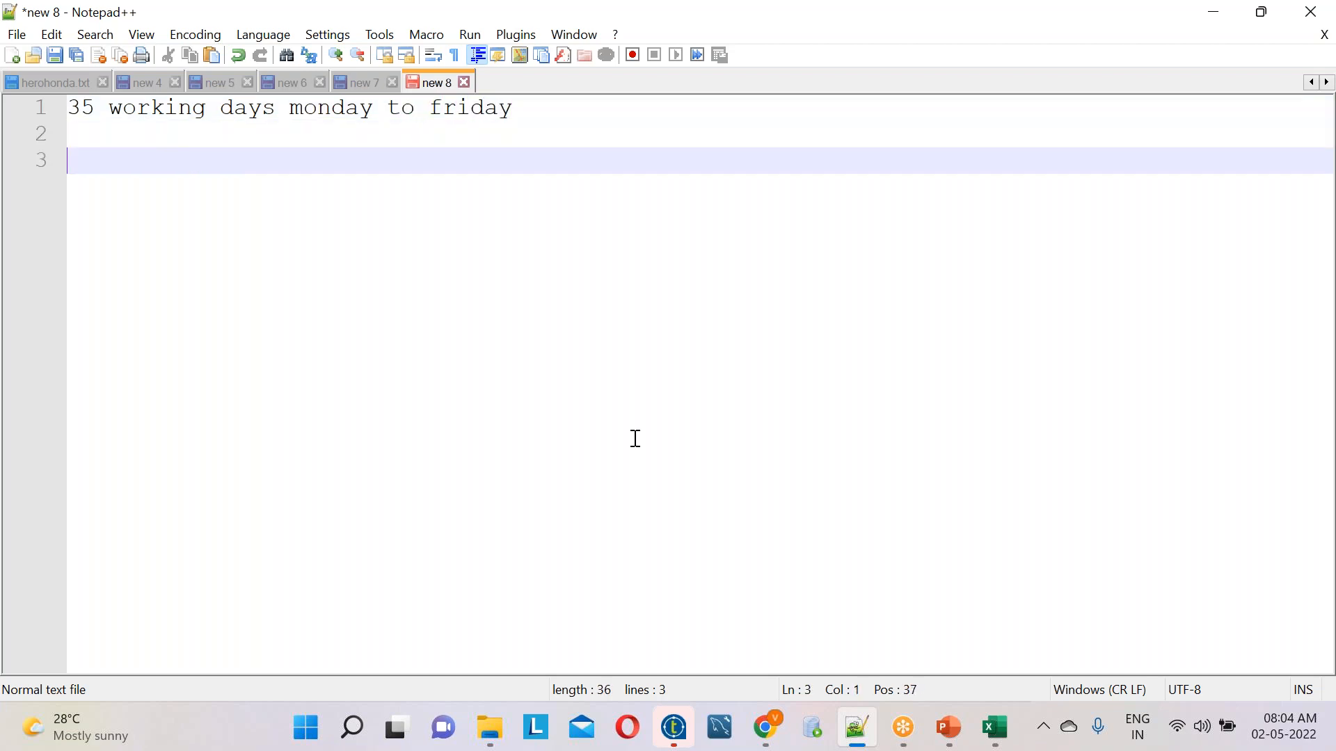
Write "7.45 am to 9 am daily IST" on line 3, followed by two line breaks
{"action": "type", "text": "7.45 am t"}
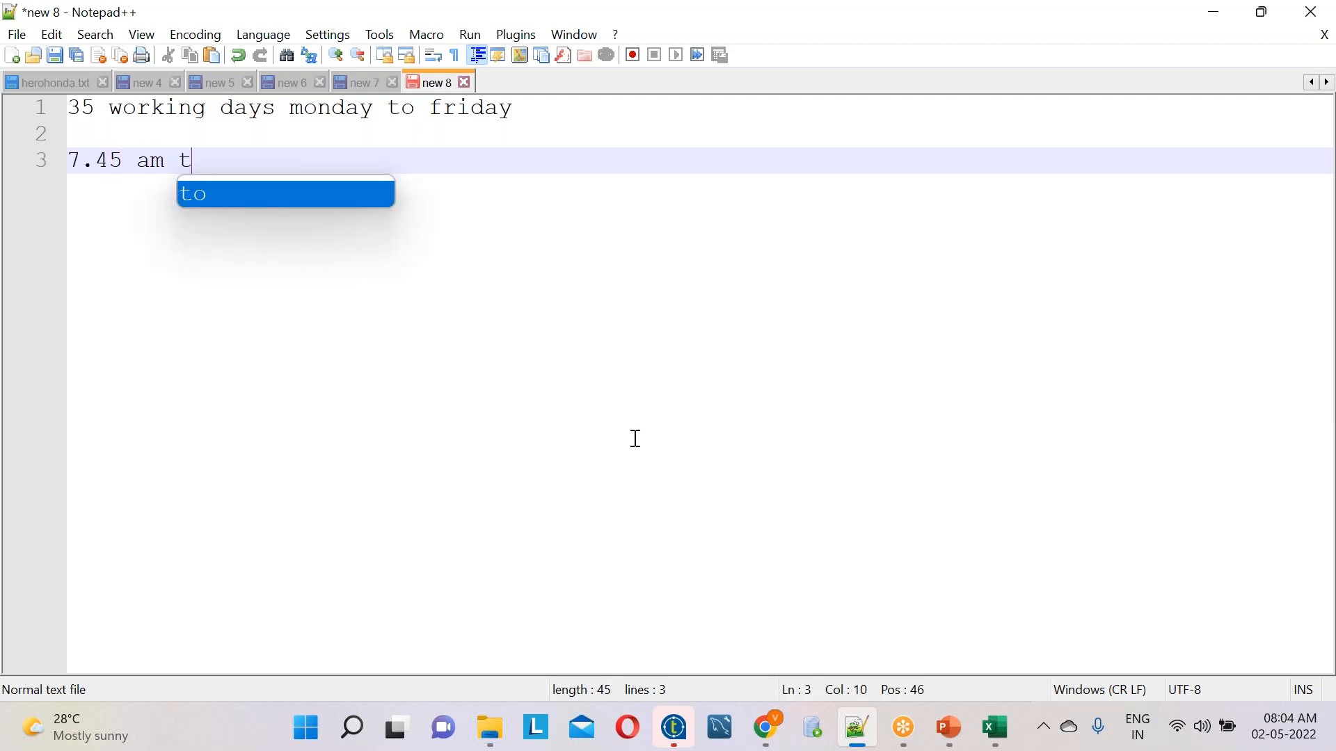
{"action": "type", "text": "o 9 am "}
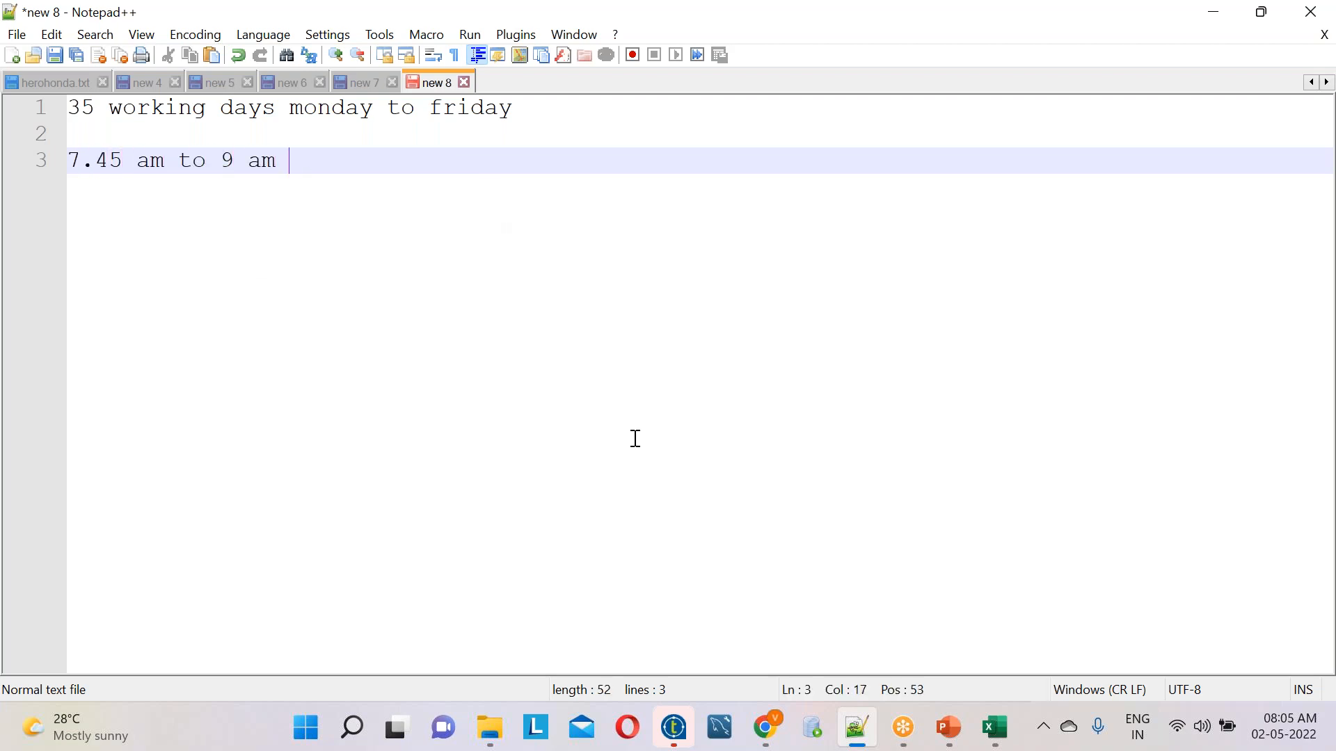
{"action": "type", "text": "daily IST"}
{"action": "key", "text": "Return"}
{"action": "key", "text": "Return"}
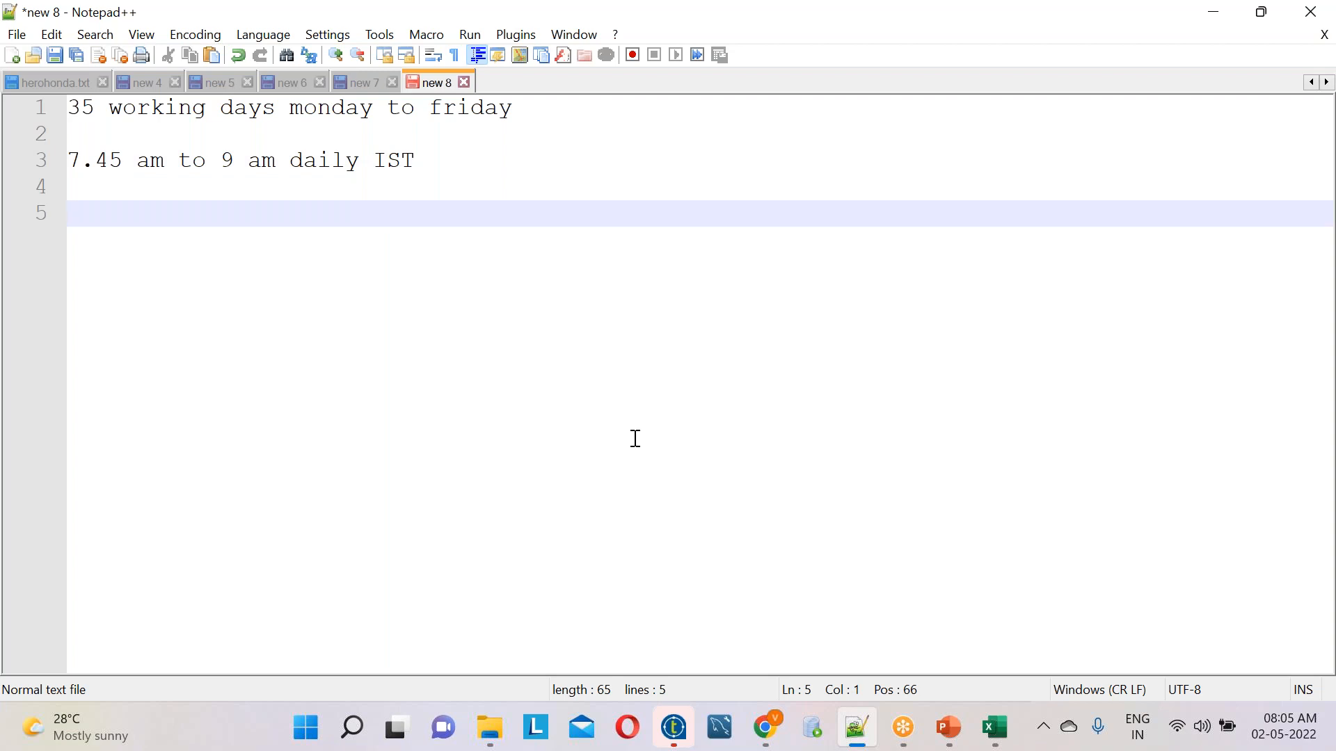
Check the date in the system calendar and write "4th May" on line 5, adding blank lines after the timing line
{"action": "left_click", "coordinate": [1285, 728]}
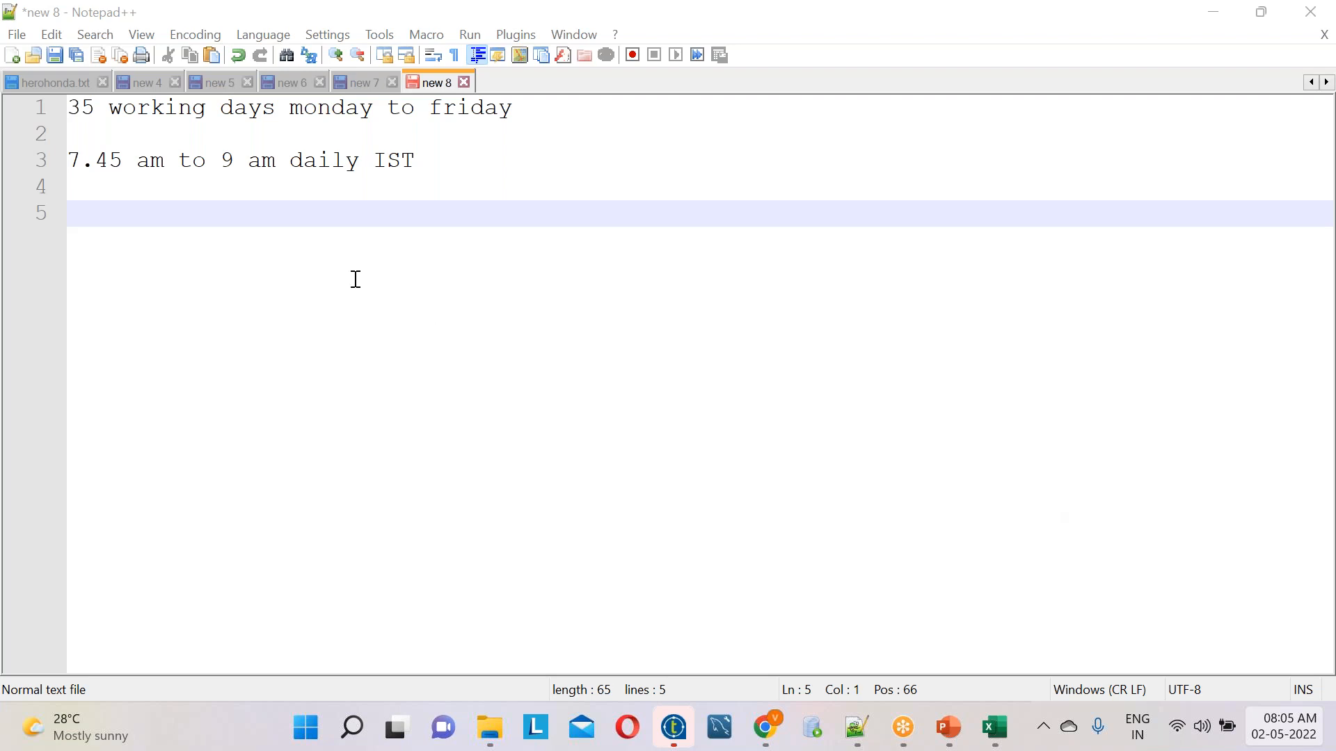
{"action": "left_click", "coordinate": [453, 151]}
{"action": "key", "text": "Return"}
{"action": "key", "text": "Return"}
{"action": "type", "text": "4th "}
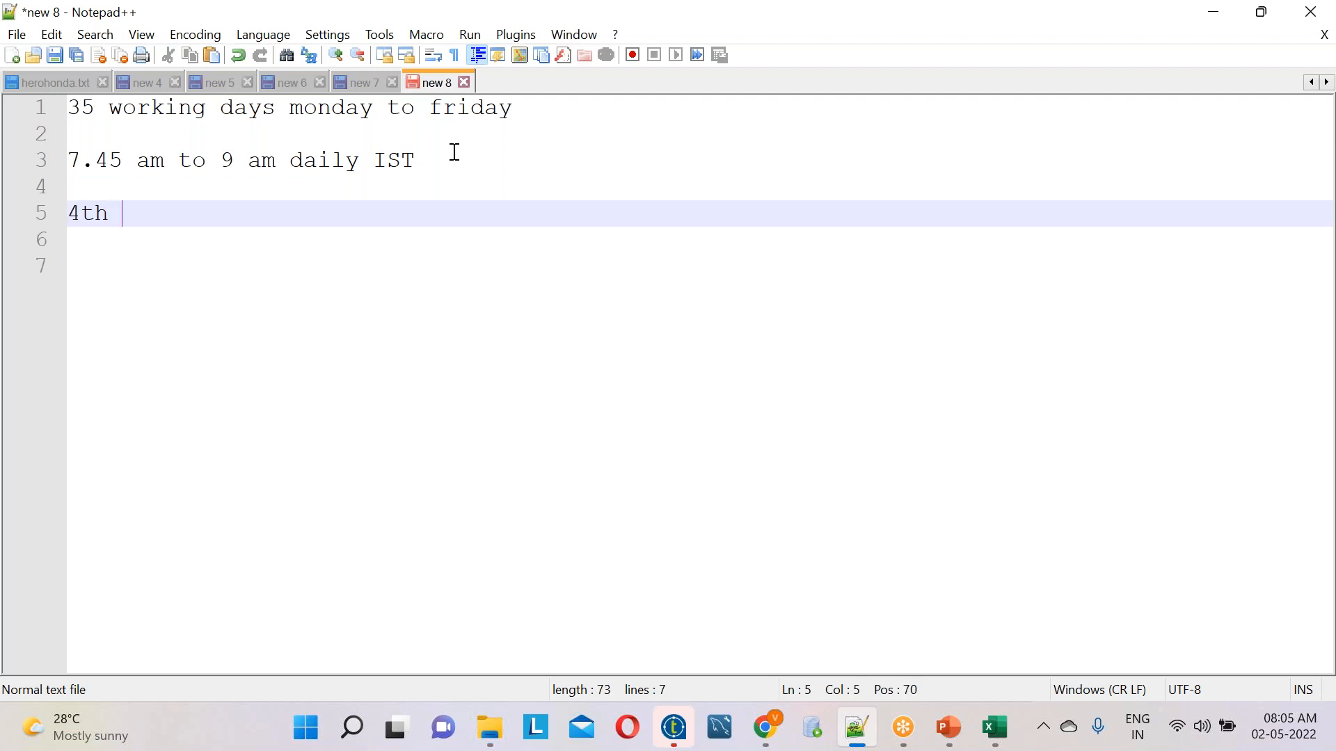
{"action": "type", "text": "May"}
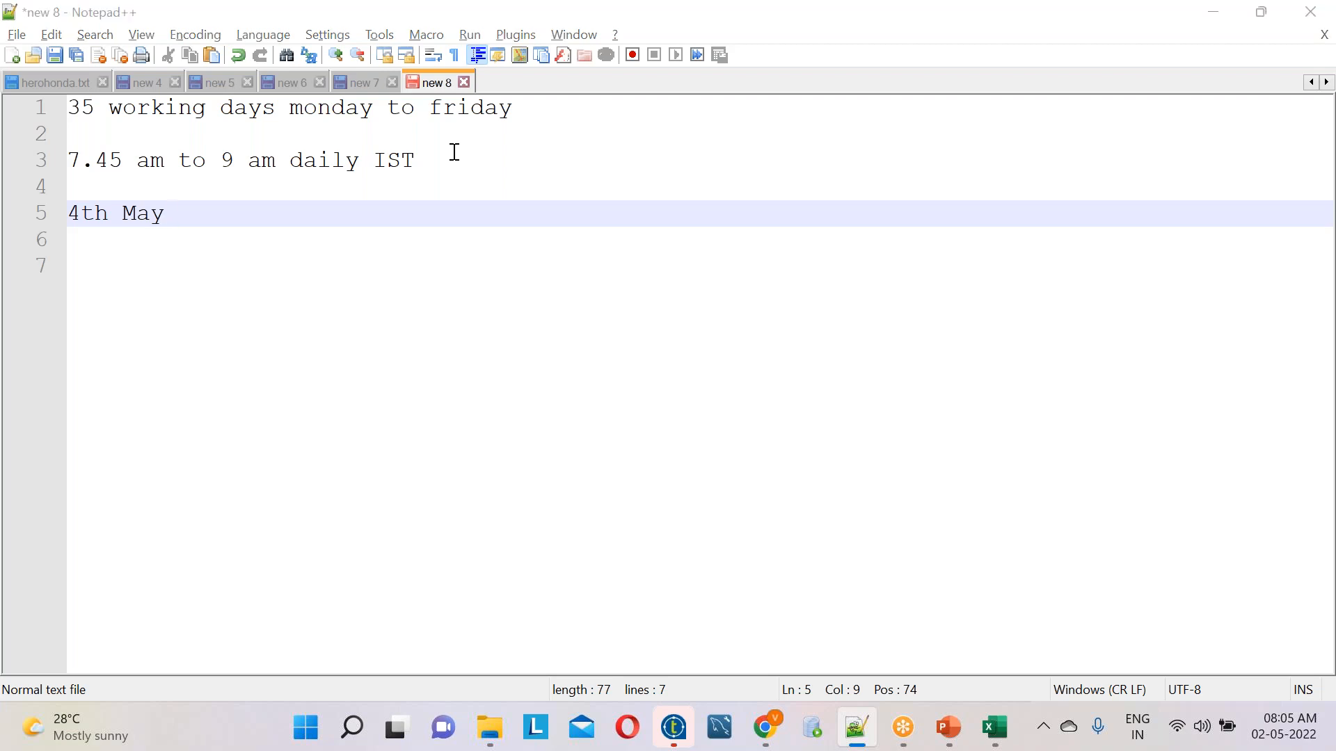
Switch to the Excel course workbook and go through the opening topics, from Talend software installation to the Talend Components heading
{"action": "key", "text": "alt+Tab"}
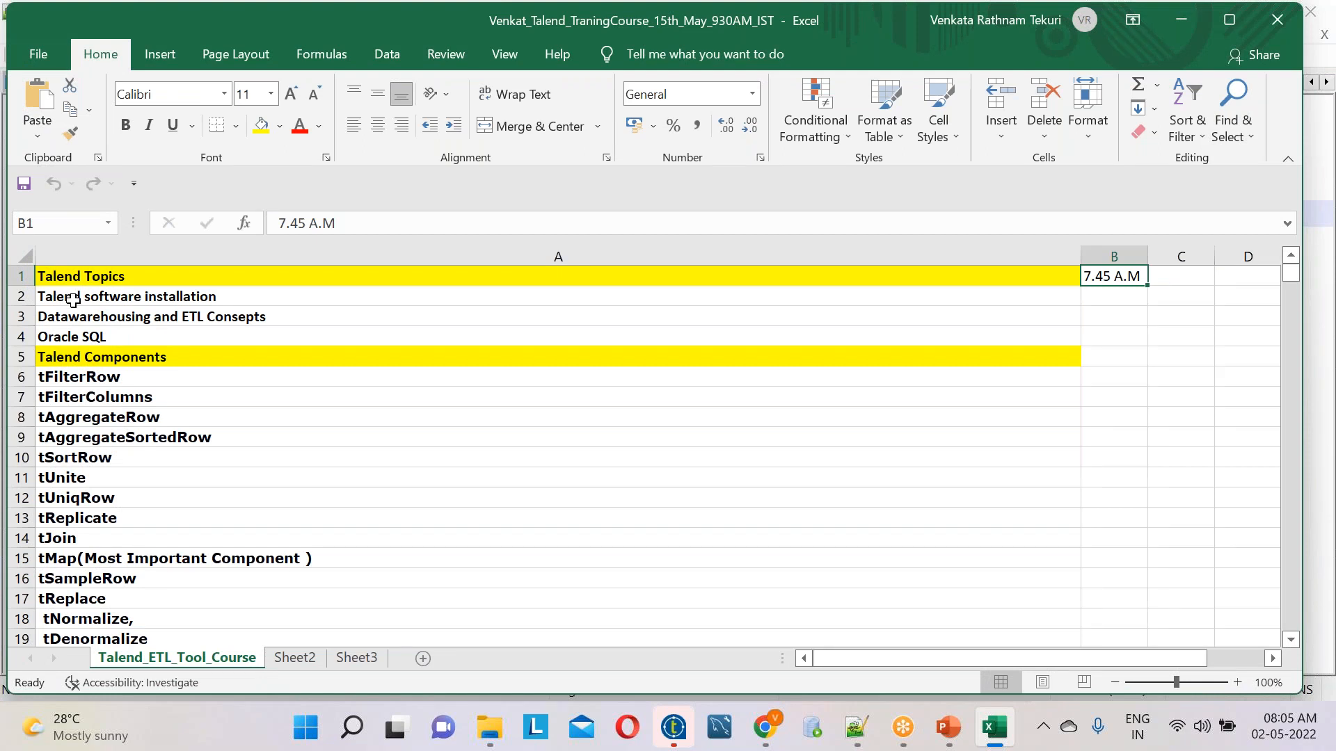
{"action": "left_click", "coordinate": [234, 304]}
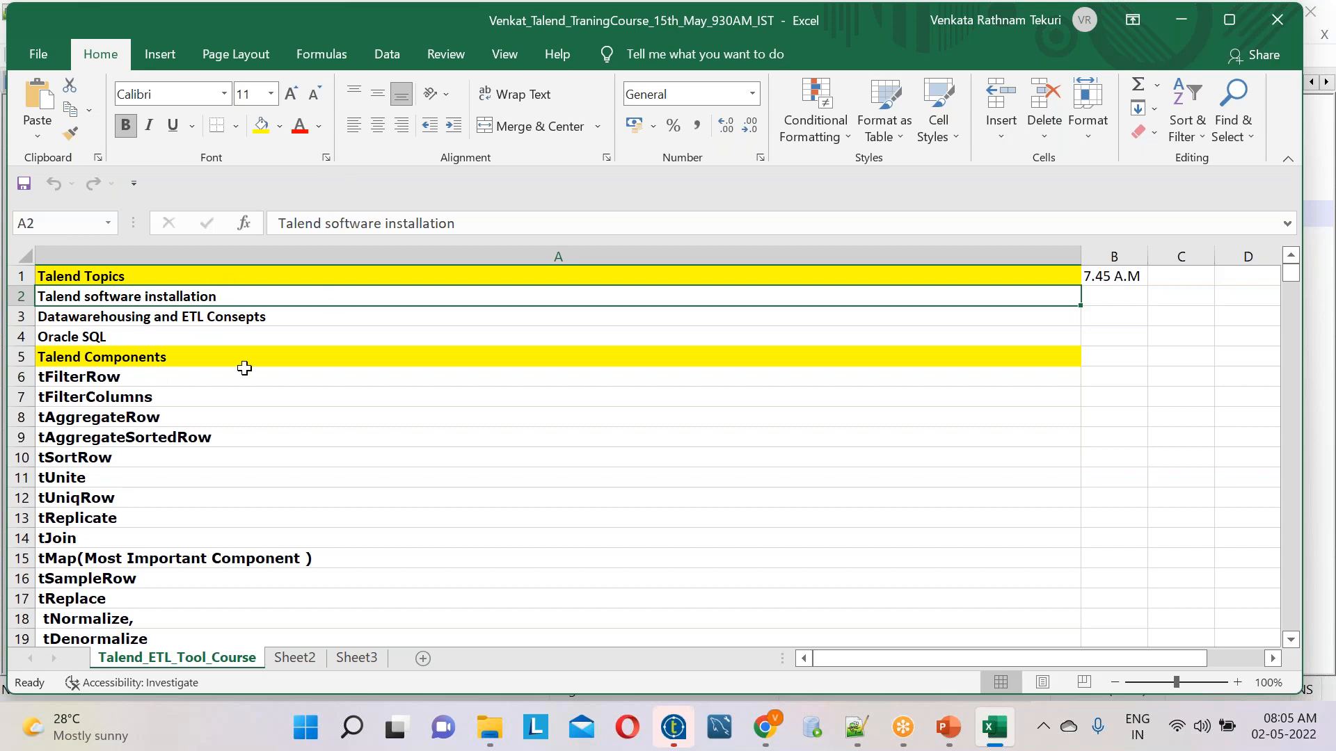
{"action": "left_click", "coordinate": [97, 321]}
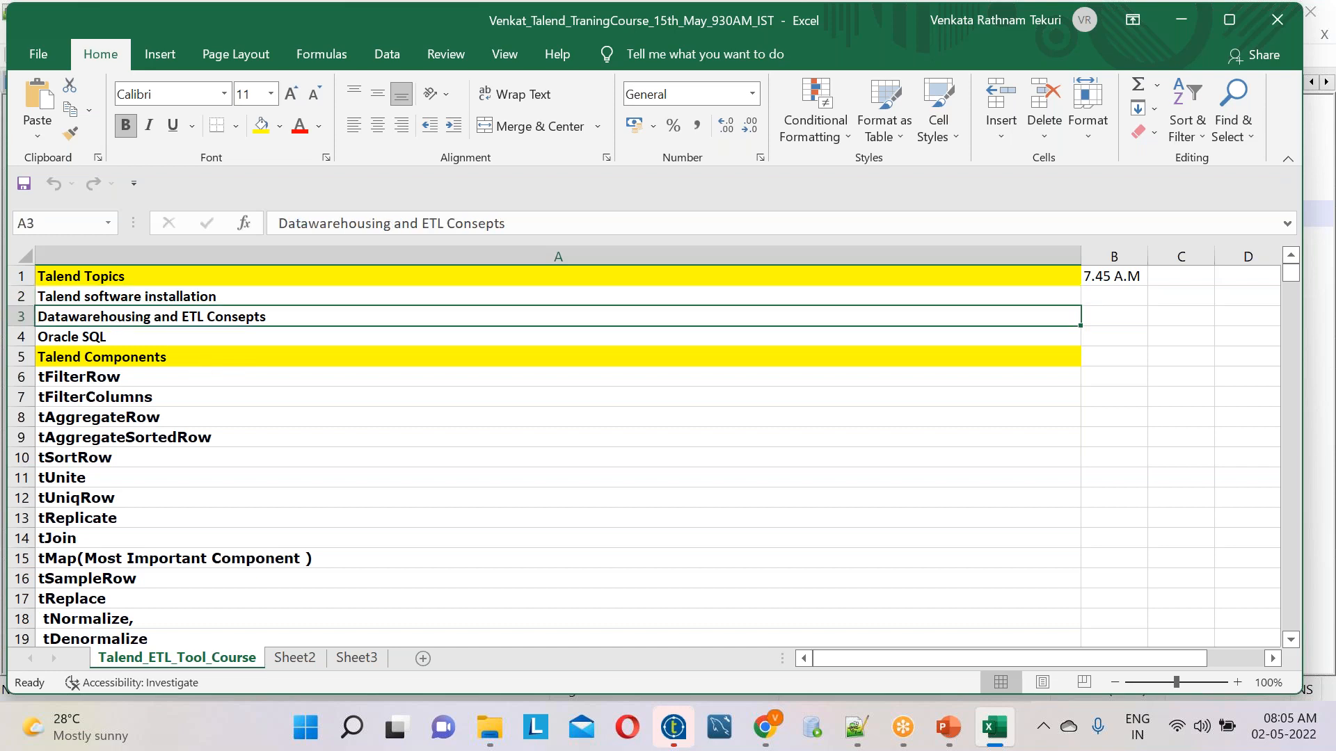
{"action": "left_click", "coordinate": [91, 338]}
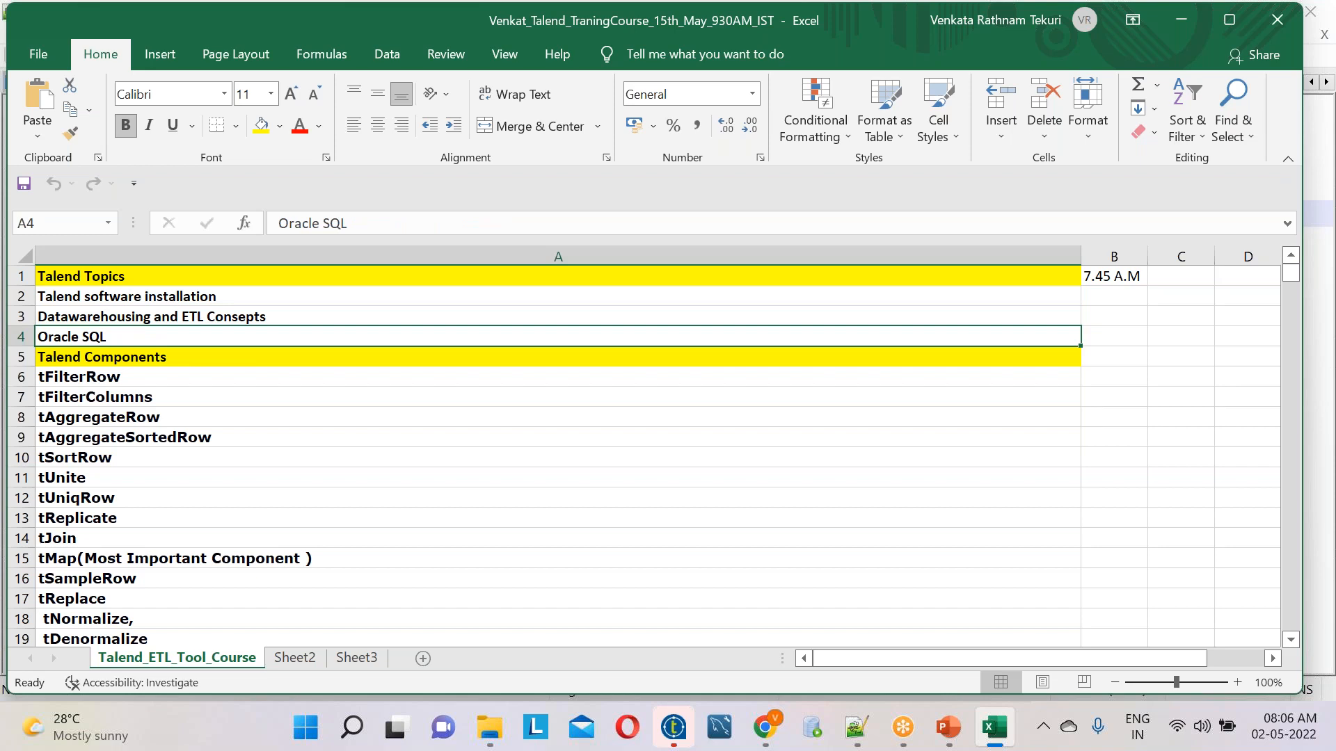
{"action": "left_click", "coordinate": [149, 371]}
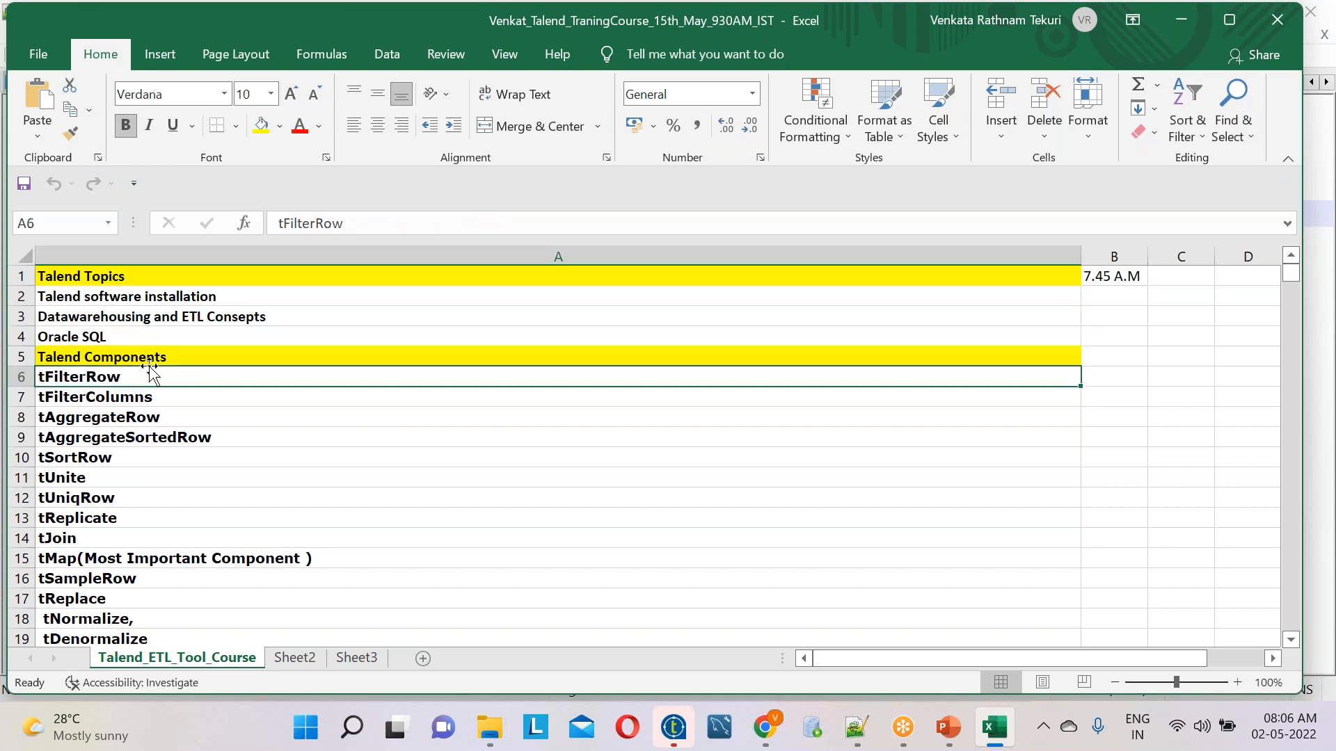
{"action": "left_click", "coordinate": [188, 349]}
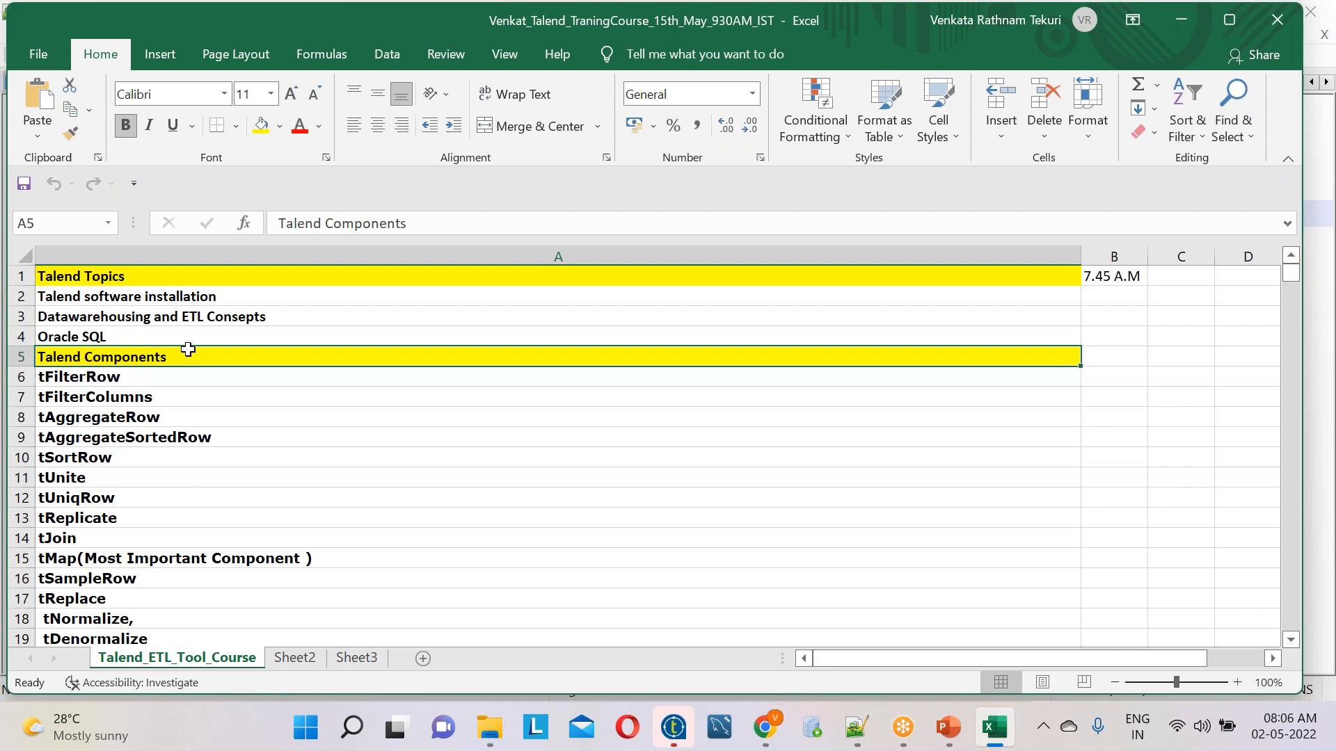
Select the component list in column A from the Talend Components heading in row 5 down to tAmazonAuroraOutput in row 109
{"action": "key", "text": "shift+Down"}
{"action": "key", "text": "shift+Down"}
{"action": "key", "text": "shift+Down"}
{"action": "key", "text": "shift+Down"}
{"action": "key", "text": "shift+Down"}
{"action": "key", "text": "shift+Down"}
{"action": "key", "text": "shift+Down"}
{"action": "key", "text": "shift+Down"}
{"action": "key", "text": "shift+Down"}
{"action": "key", "text": "shift+Down"}
{"action": "key", "text": "shift+Down"}
{"action": "key", "text": "shift+Down"}
{"action": "key", "text": "shift+Down"}
{"action": "key", "text": "shift+Down"}
{"action": "key", "text": "shift+Down"}
{"action": "key", "text": "shift+Down"}
{"action": "key", "text": "shift+Down"}
{"action": "key", "text": "shift+Down"}
{"action": "key", "text": "shift+Down"}
{"action": "key", "text": "shift+Down"}
{"action": "key", "text": "shift+Down"}
{"action": "key", "text": "shift+Down"}
{"action": "key", "text": "shift+Down"}
{"action": "key", "text": "shift+Down"}
{"action": "key", "text": "shift+Down"}
{"action": "key", "text": "shift+Down"}
{"action": "key", "text": "shift+Down"}
{"action": "key", "text": "shift+Down"}
{"action": "key", "text": "shift+Down"}
{"action": "key", "text": "shift+Down"}
{"action": "key", "text": "shift+Down"}
{"action": "key", "text": "shift+Down"}
{"action": "key", "text": "shift+Down"}
{"action": "key", "text": "shift+Down"}
{"action": "key", "text": "shift+Down"}
{"action": "key", "text": "shift+Down"}
{"action": "key", "text": "shift+Down"}
{"action": "key", "text": "shift+Down"}
{"action": "key", "text": "shift+Down"}
{"action": "key", "text": "shift+Down"}
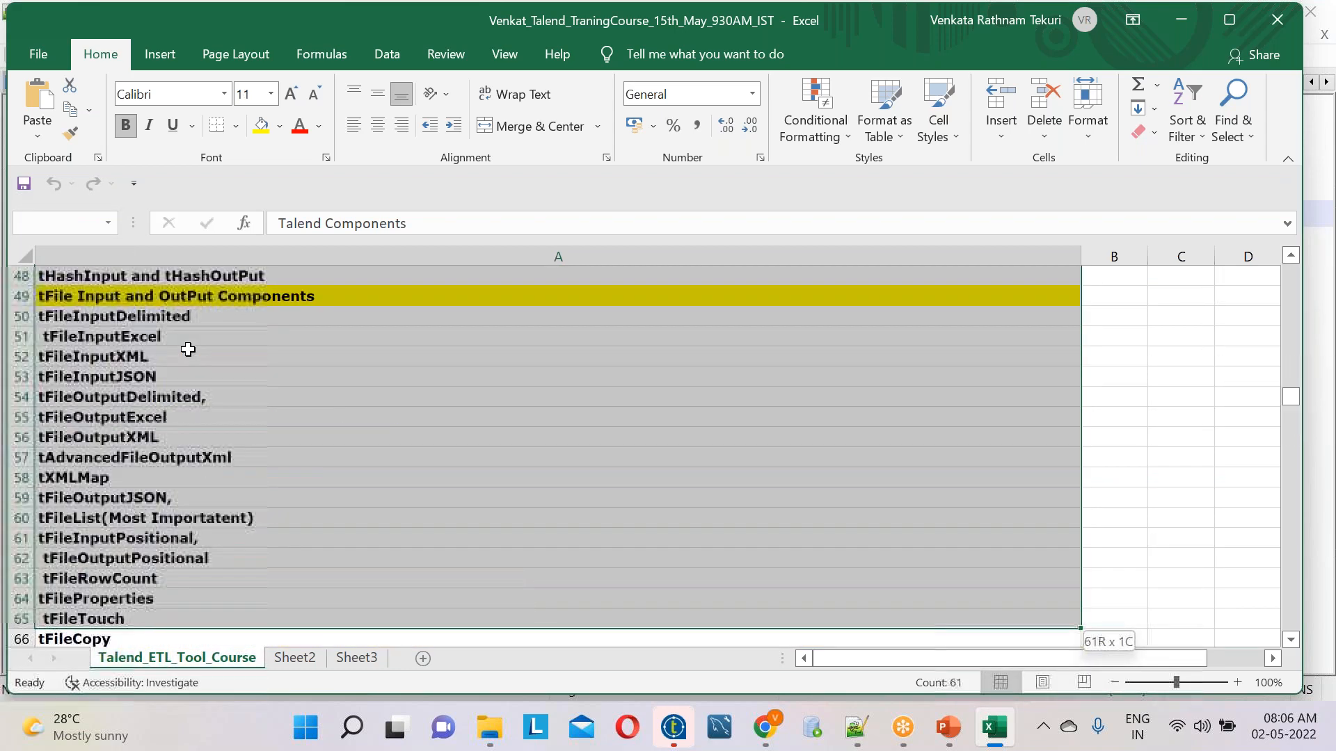
{"action": "key", "text": "shift+Down"}
{"action": "key", "text": "shift+Down"}
{"action": "key", "text": "shift+Down"}
{"action": "key", "text": "shift+Down"}
{"action": "key", "text": "shift+Down"}
{"action": "key", "text": "shift+Down"}
{"action": "key", "text": "shift+Down"}
{"action": "key", "text": "shift+Down"}
{"action": "key", "text": "shift+Down"}
{"action": "key", "text": "shift+Down"}
{"action": "key", "text": "shift+Down"}
{"action": "key", "text": "shift+Down"}
{"action": "key", "text": "shift+Down"}
{"action": "key", "text": "shift+Down"}
{"action": "key", "text": "shift+Down"}
{"action": "key", "text": "shift+Down"}
{"action": "key", "text": "shift+Down"}
{"action": "key", "text": "shift+Down"}
{"action": "key", "text": "shift+Down"}
{"action": "key", "text": "shift+Down"}
{"action": "key", "text": "shift+Down"}
{"action": "key", "text": "shift+Down"}
{"action": "key", "text": "shift+Down"}
{"action": "key", "text": "shift+Down"}
{"action": "key", "text": "shift+Down"}
{"action": "key", "text": "shift+Down"}
{"action": "key", "text": "shift+Down"}
{"action": "key", "text": "shift+Down"}
{"action": "key", "text": "shift+Down"}
{"action": "key", "text": "shift+Down"}
{"action": "key", "text": "shift+Down"}
{"action": "key", "text": "shift+Down"}
{"action": "key", "text": "shift+Down"}
{"action": "key", "text": "shift+Down"}
{"action": "key", "text": "shift+Down"}
{"action": "key", "text": "shift+Down"}
{"action": "key", "text": "shift+Down"}
{"action": "key", "text": "shift+Down"}
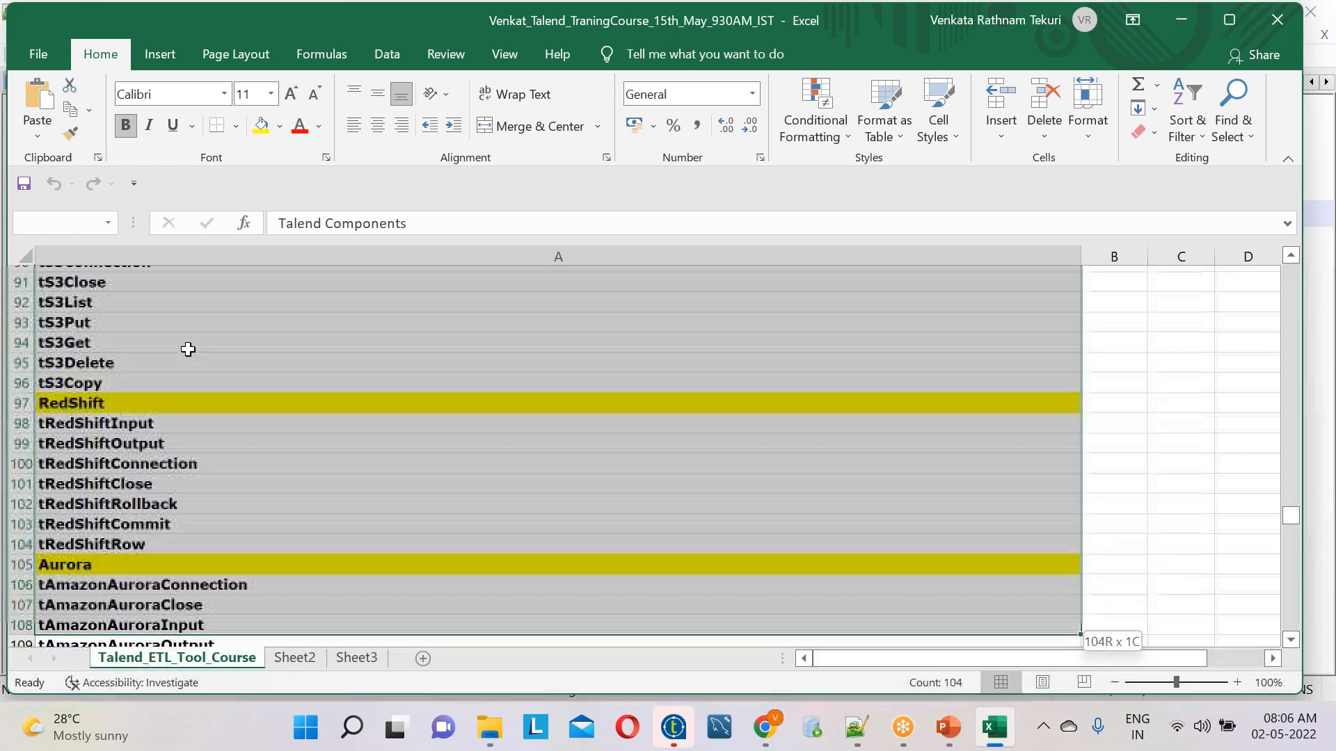
{"action": "key", "text": "shift+Down"}
Examine the file, Oracle and Teradata components around the "Database input and out put Components" heading
{"action": "scroll", "coordinate": [188, 349], "scroll_direction": "up", "scroll_amount": 5}
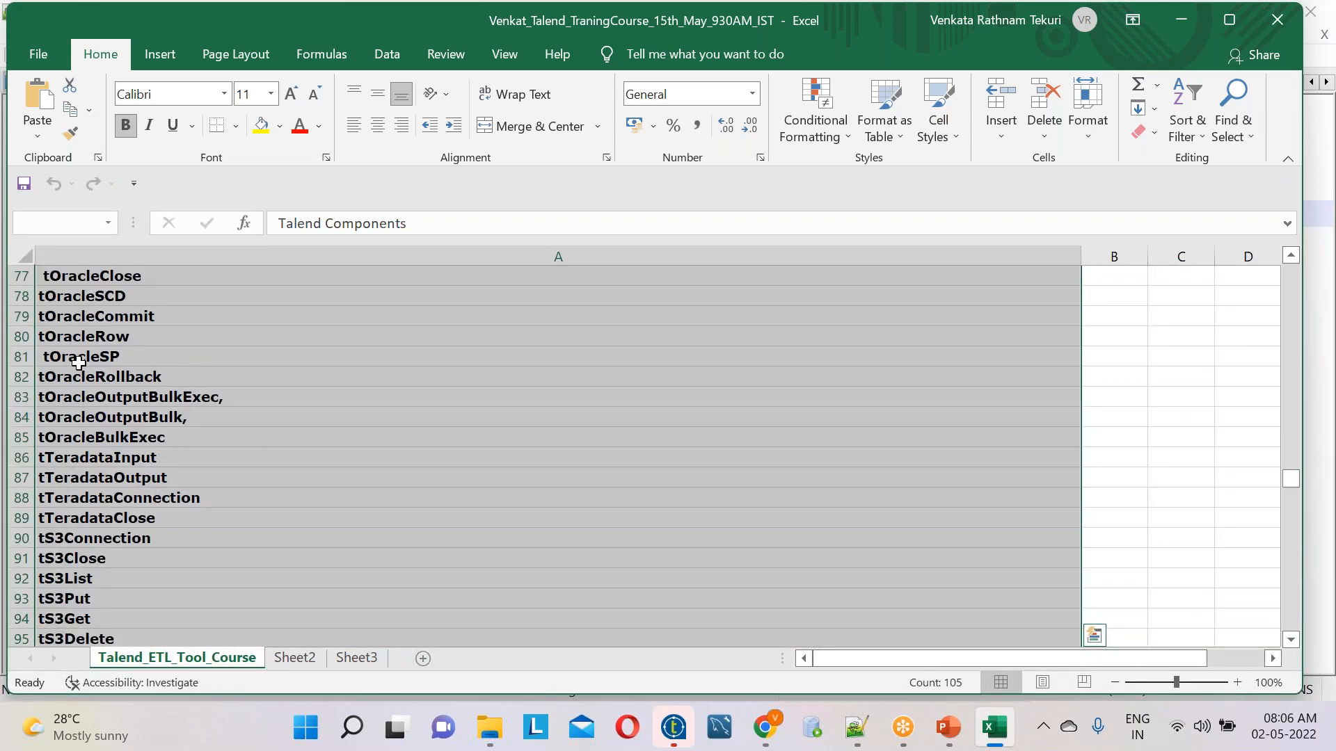
{"action": "scroll", "coordinate": [79, 362], "scroll_direction": "up", "scroll_amount": 5}
{"action": "scroll", "coordinate": [82, 565], "scroll_direction": "down", "scroll_amount": 1}
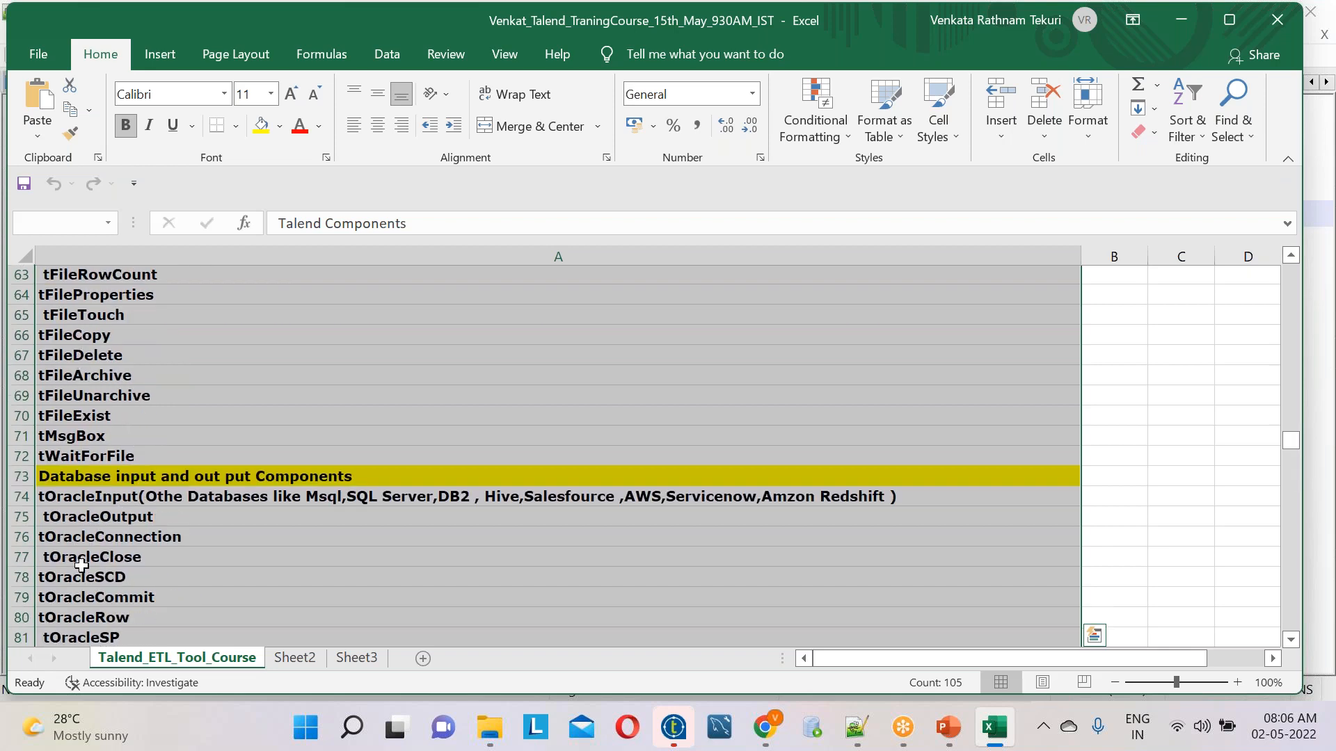
{"action": "scroll", "coordinate": [80, 557], "scroll_direction": "down", "scroll_amount": 5}
{"action": "scroll", "coordinate": [64, 515], "scroll_direction": "up", "scroll_amount": 2}
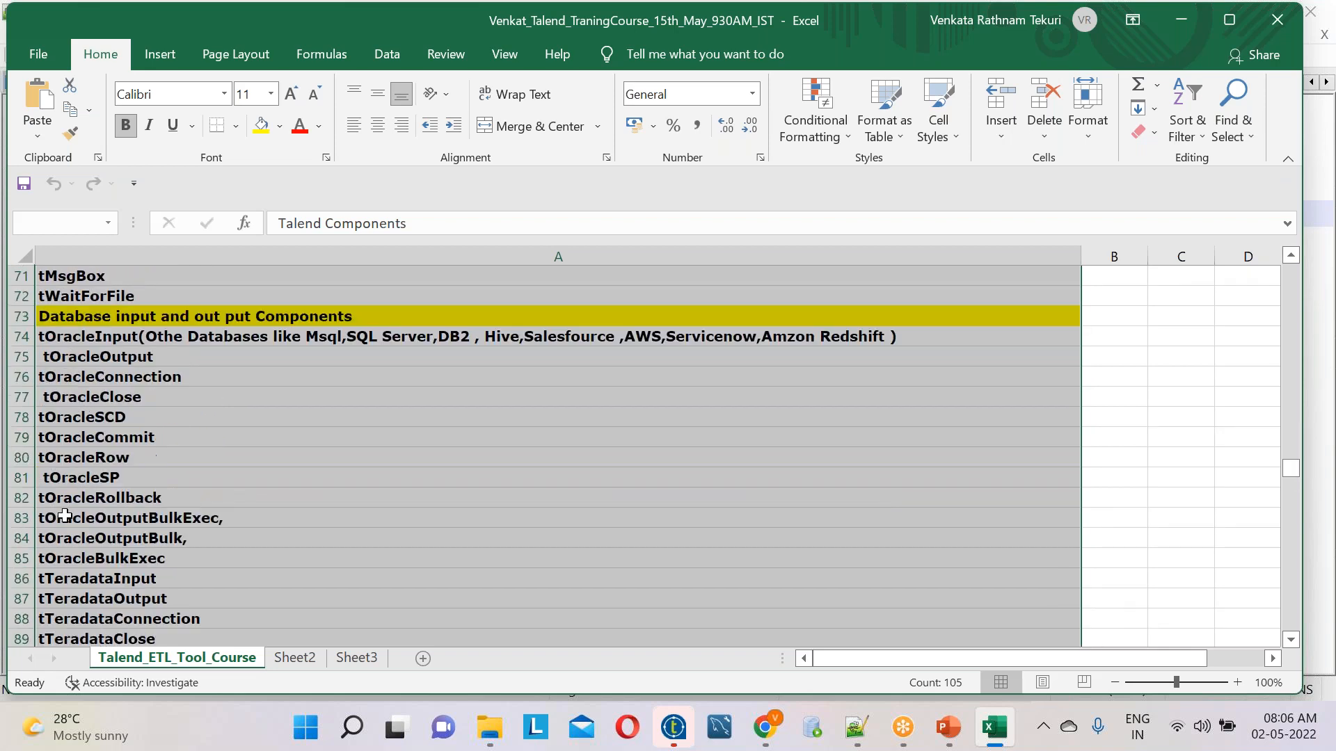
{"action": "scroll", "coordinate": [65, 515], "scroll_direction": "up", "scroll_amount": 3}
{"action": "scroll", "coordinate": [65, 516], "scroll_direction": "down", "scroll_amount": 4}
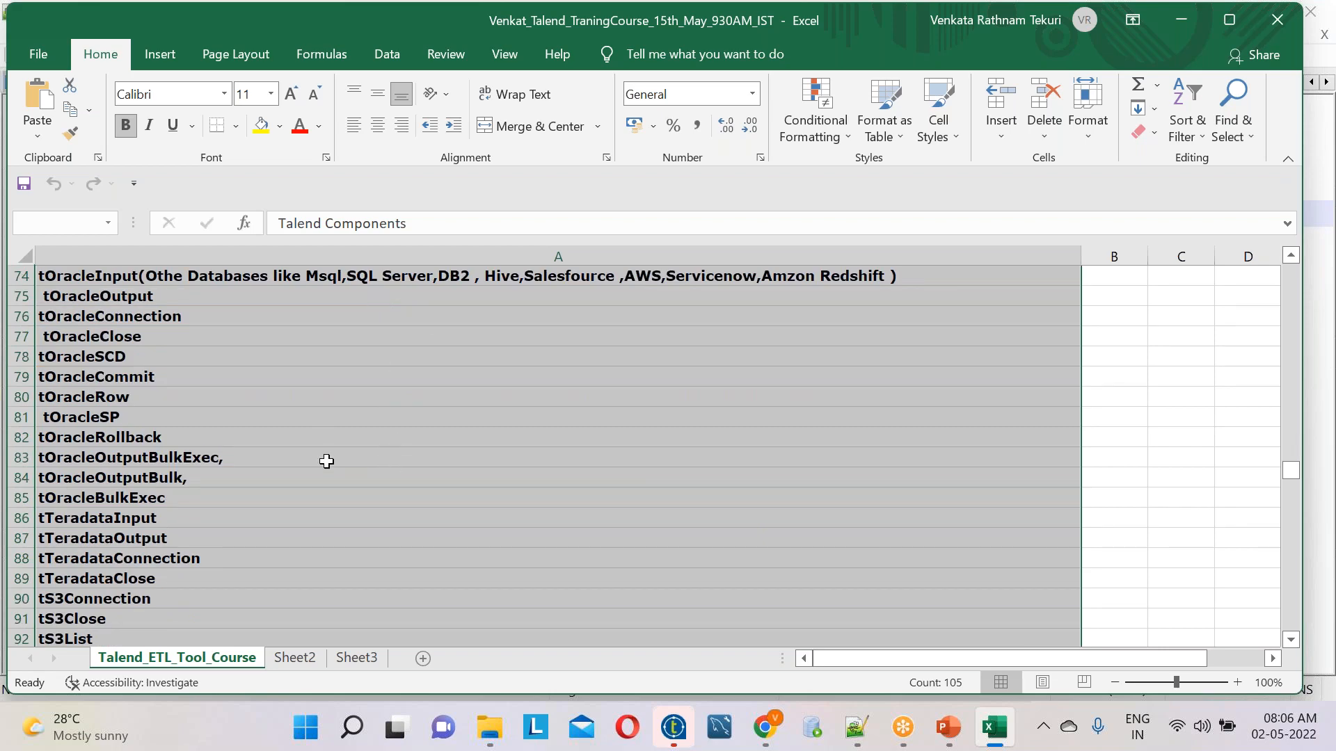
Review the closing course topics, from Slowly Changing Dimensions to job scheduling, interview questions, Project Explanation and Mock Interviews, and return to the first row
{"action": "scroll", "coordinate": [326, 462], "scroll_direction": "down", "scroll_amount": 11}
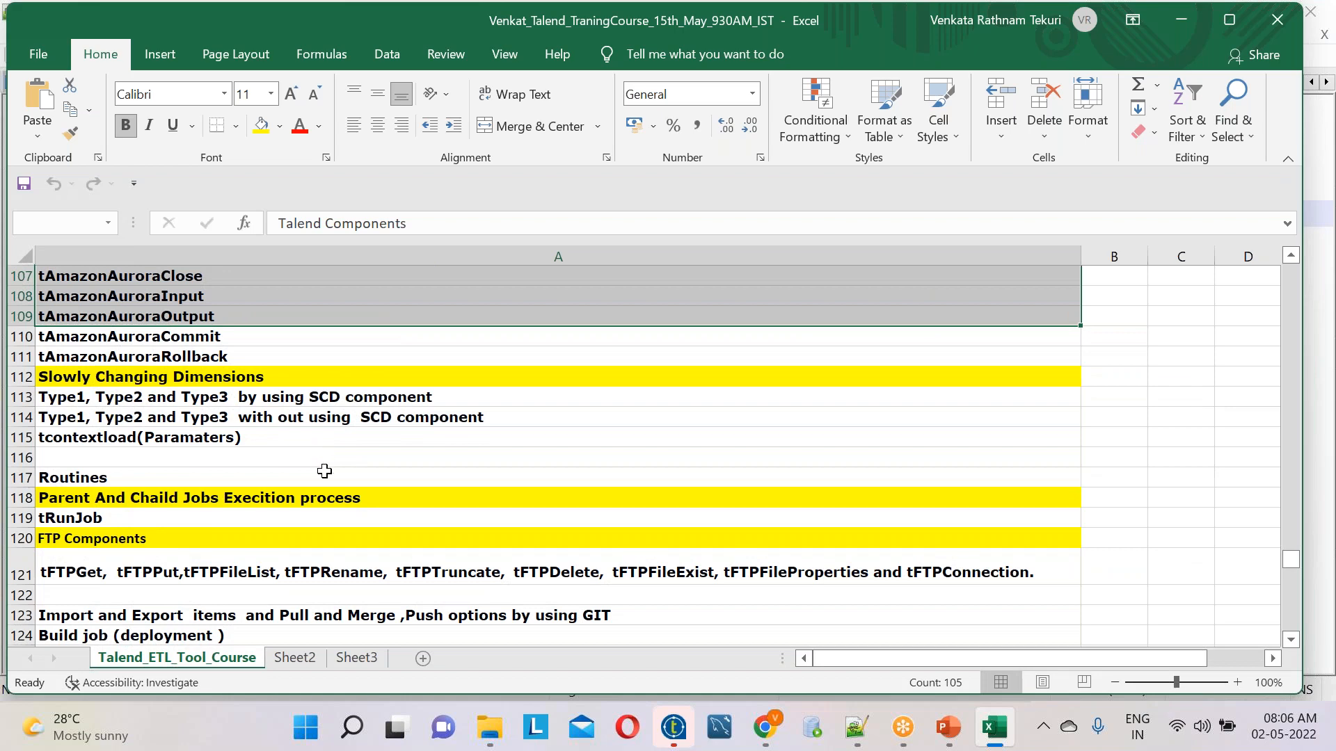
{"action": "scroll", "coordinate": [324, 473], "scroll_direction": "down", "scroll_amount": 2}
{"action": "scroll", "coordinate": [324, 475], "scroll_direction": "down", "scroll_amount": 2}
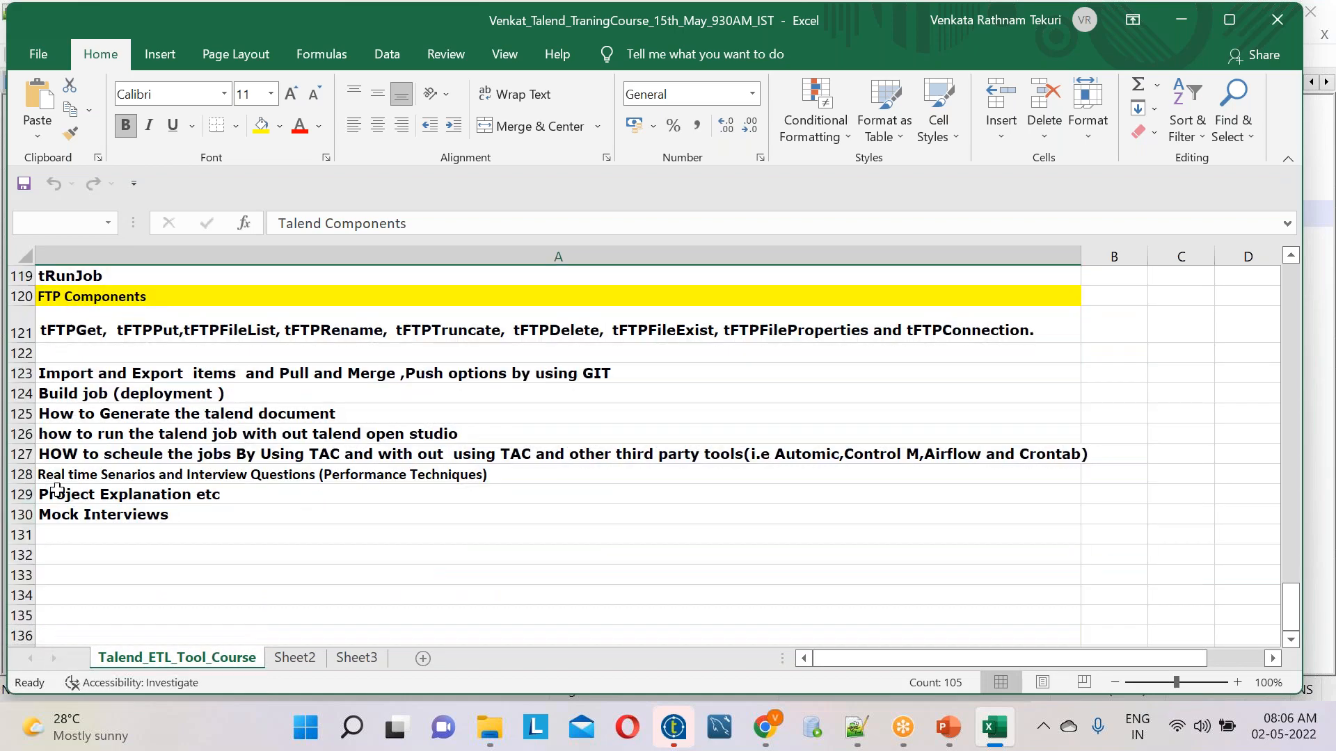
{"action": "left_click", "coordinate": [142, 482]}
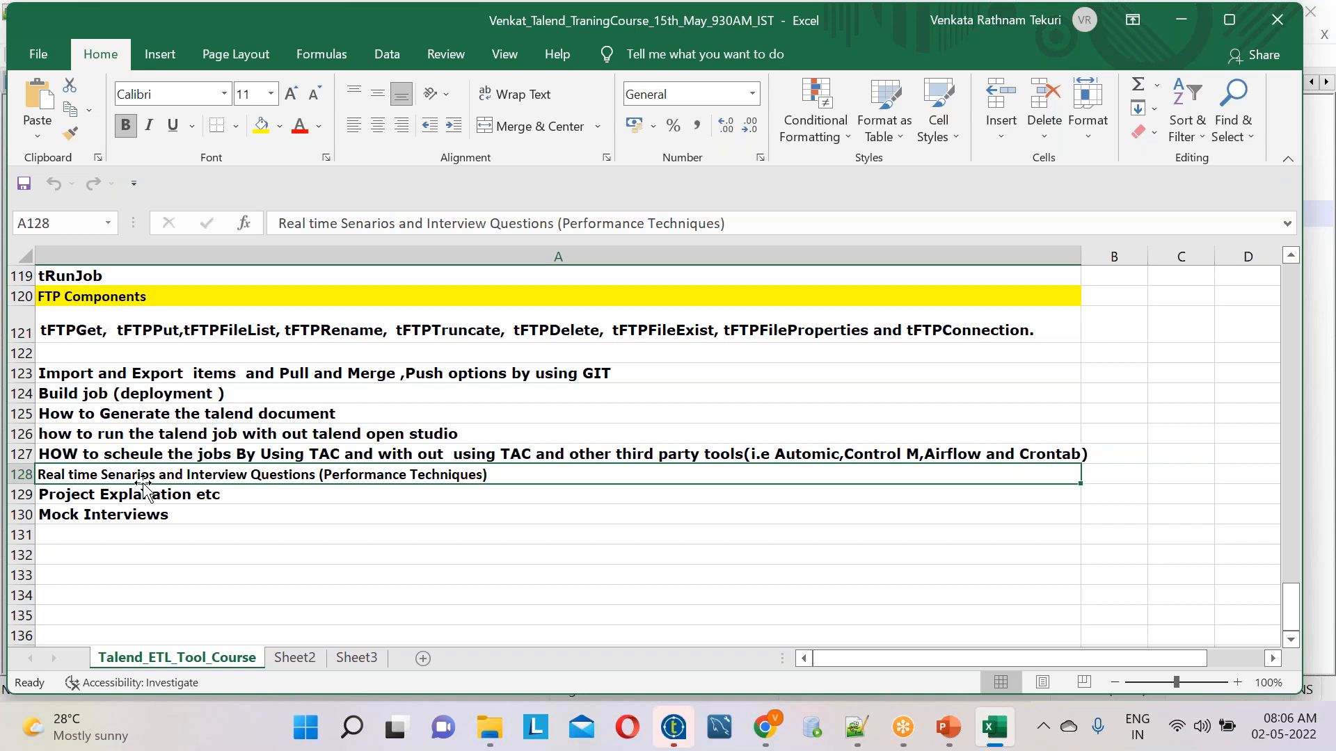
{"action": "left_click", "coordinate": [347, 454]}
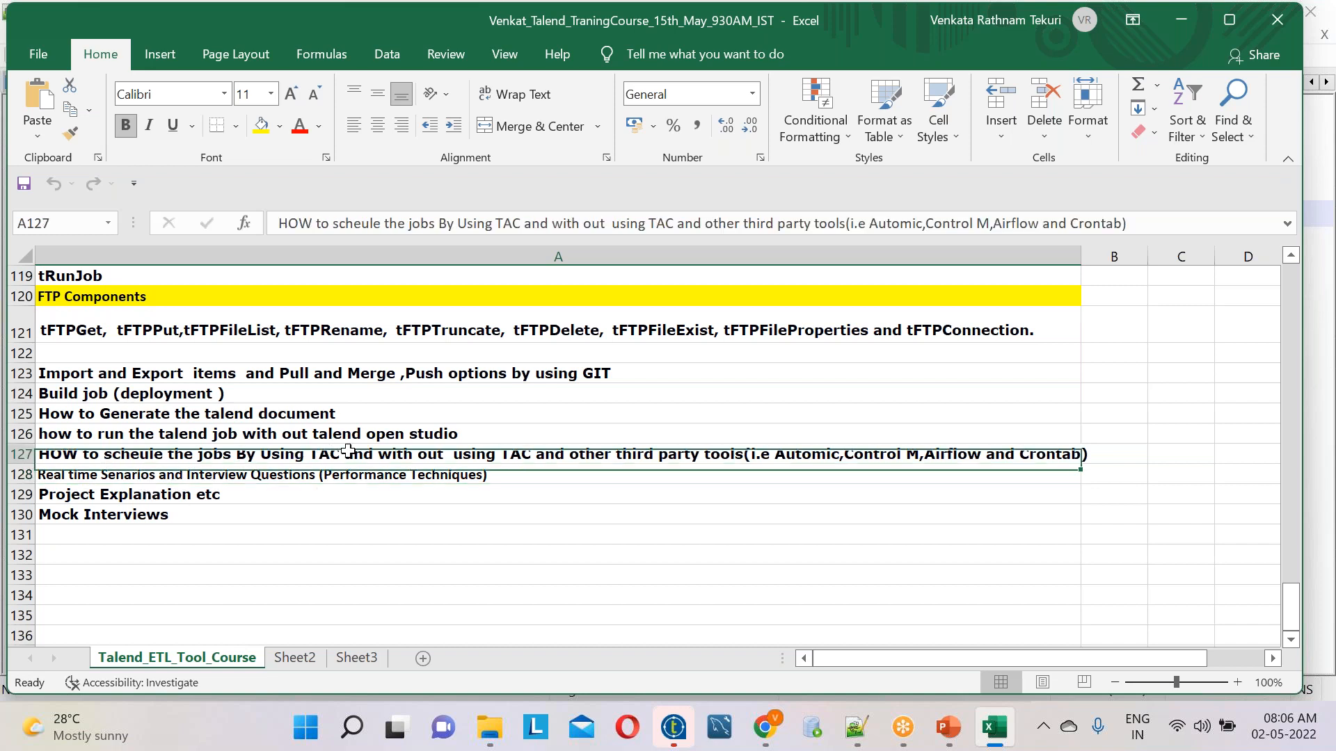
{"action": "left_click", "coordinate": [138, 496]}
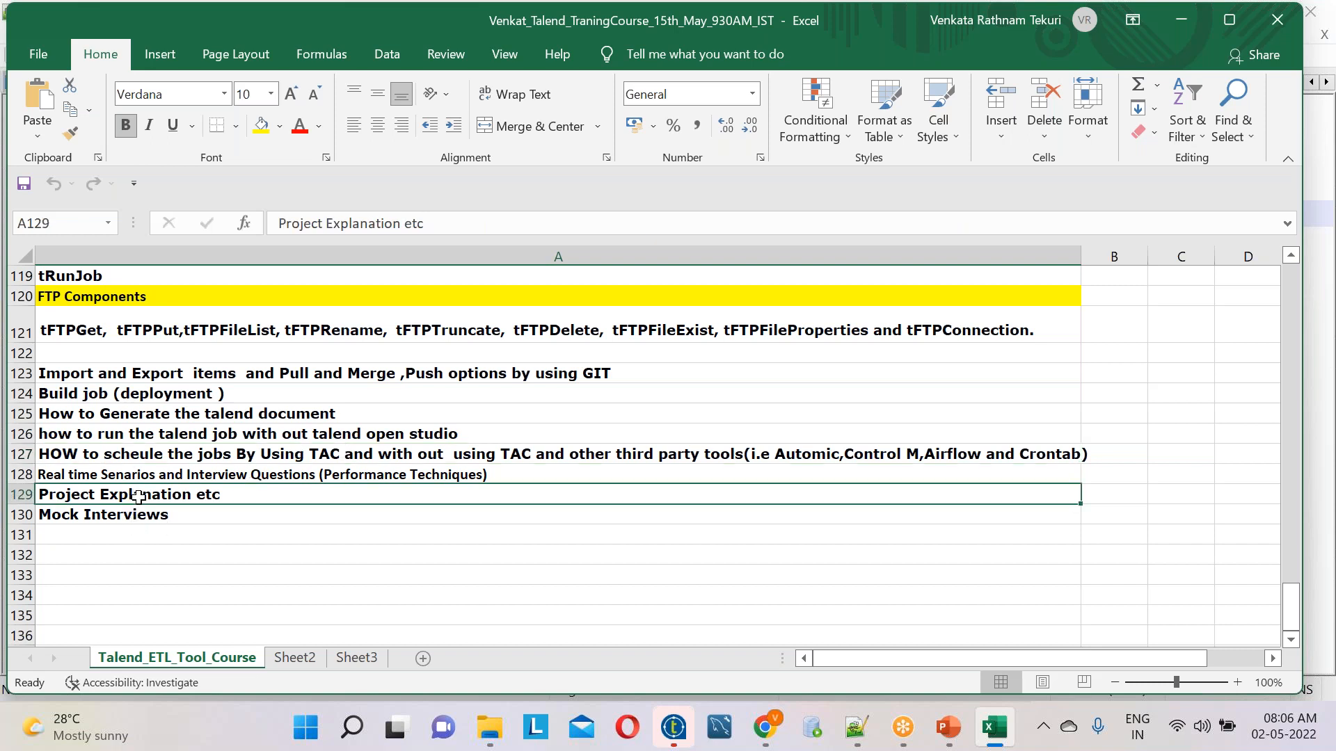
{"action": "left_click", "coordinate": [138, 514]}
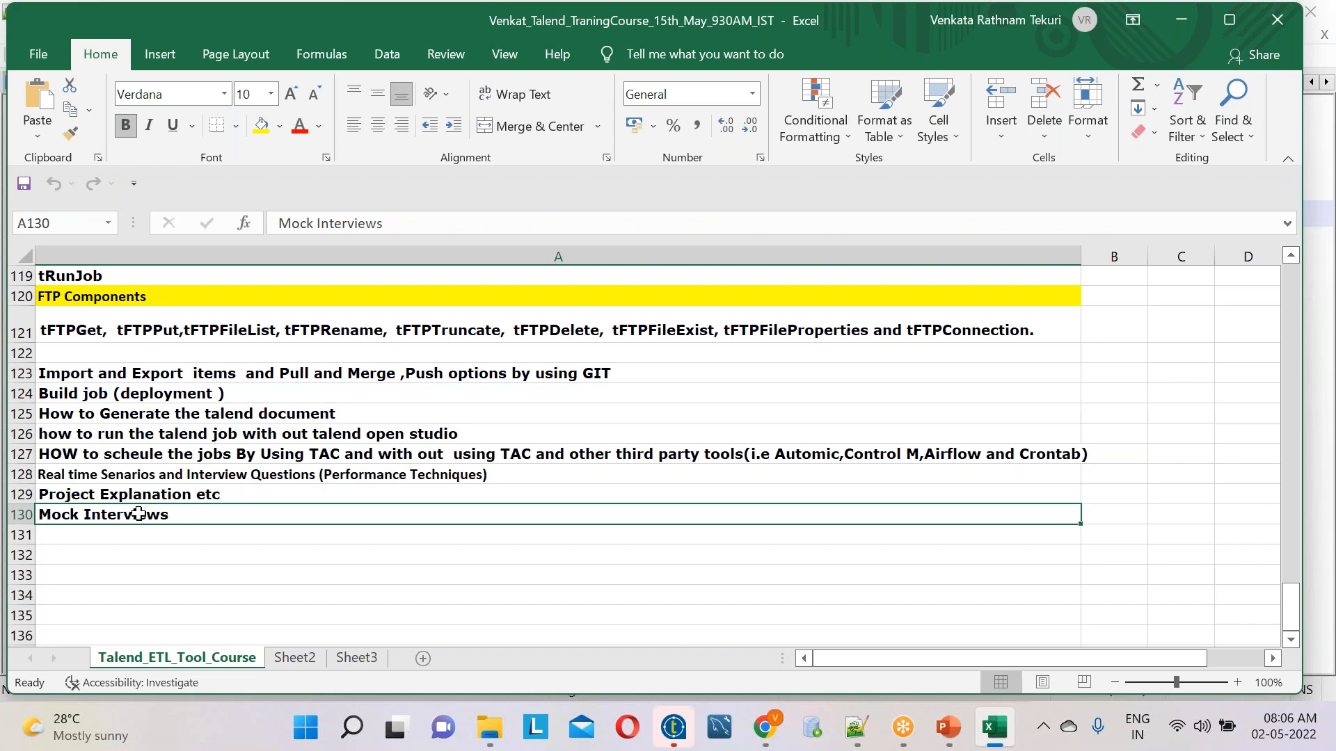
{"action": "scroll", "coordinate": [138, 514], "scroll_direction": "up", "scroll_amount": 16}
{"action": "scroll", "coordinate": [139, 514], "scroll_direction": "up", "scroll_amount": 17}
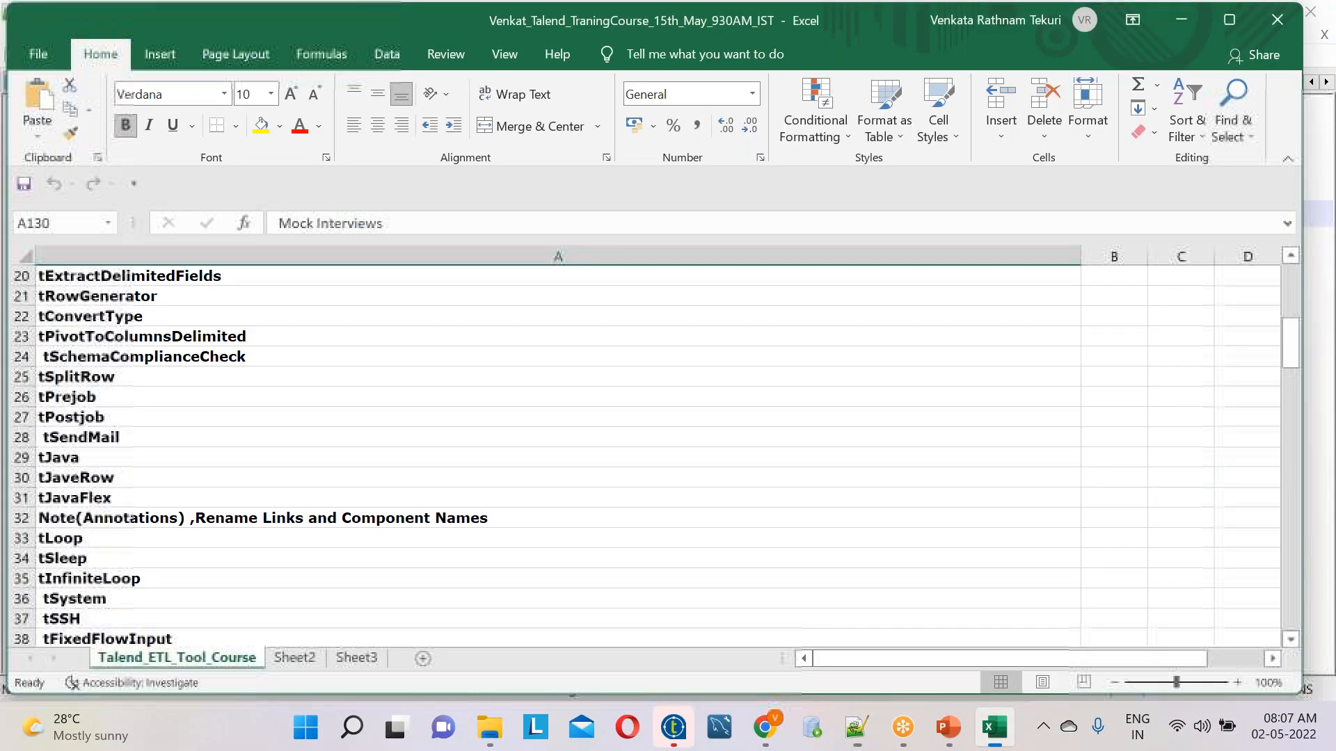
{"action": "scroll", "coordinate": [734, 544], "scroll_direction": "up", "scroll_amount": 6}
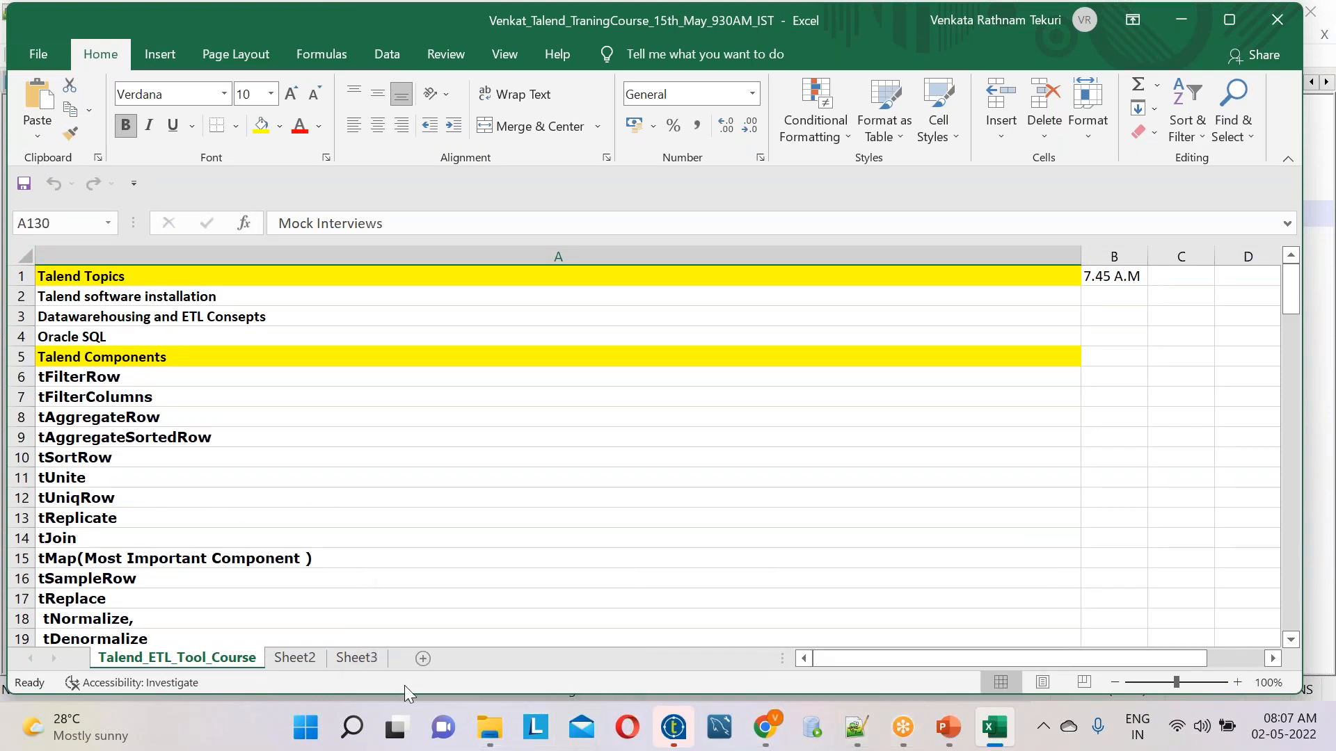
Switch to File Explorer and open the SOURCE folder inside BATCH745_14TH_MARCH_2022 under NandiniSoftwareSolutionsPvtLtd
{"action": "left_click", "coordinate": [489, 728]}
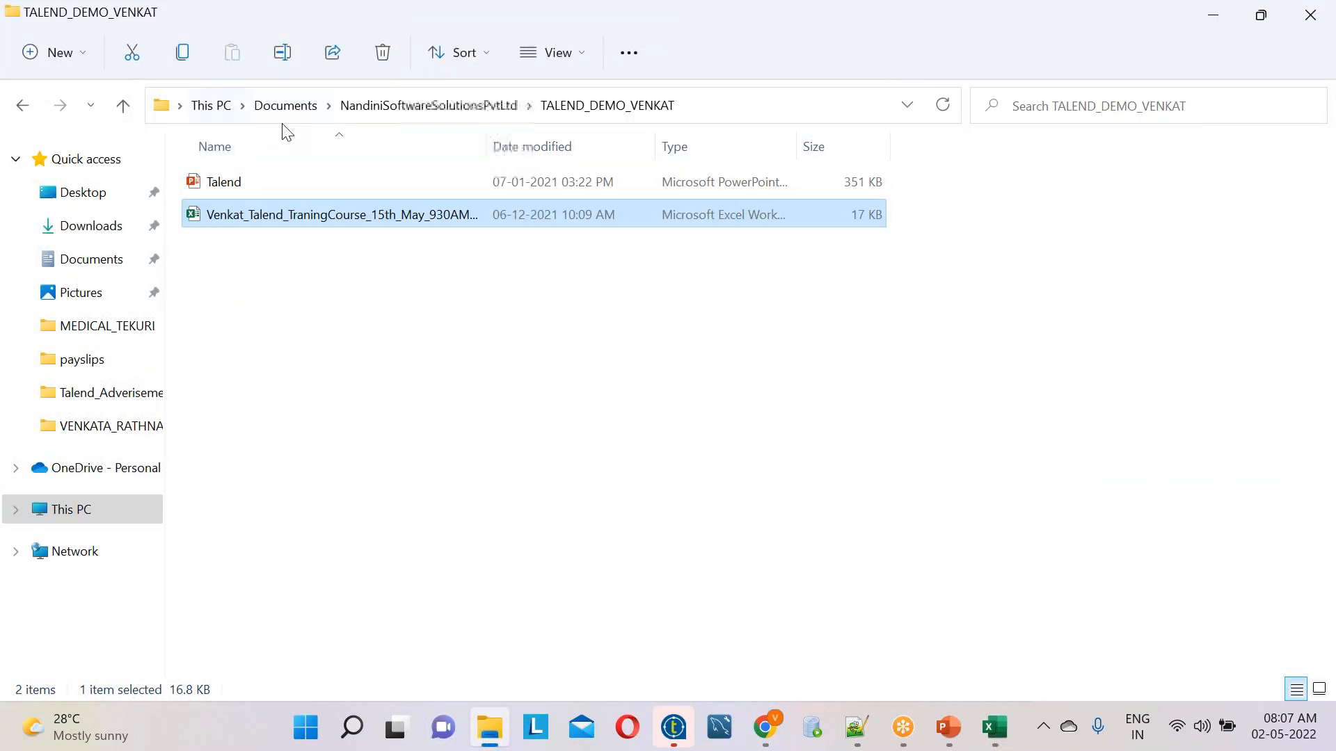
{"action": "left_click", "coordinate": [396, 106]}
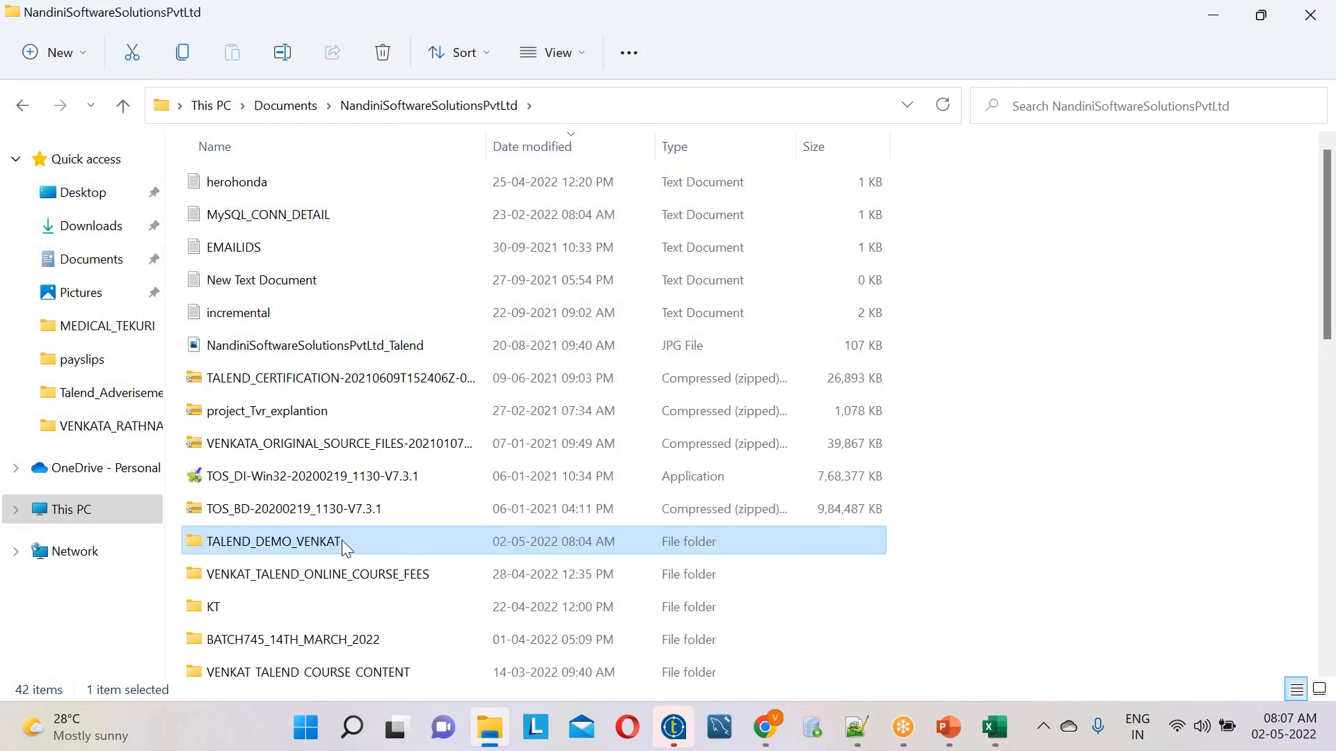
{"action": "double_click", "coordinate": [364, 638]}
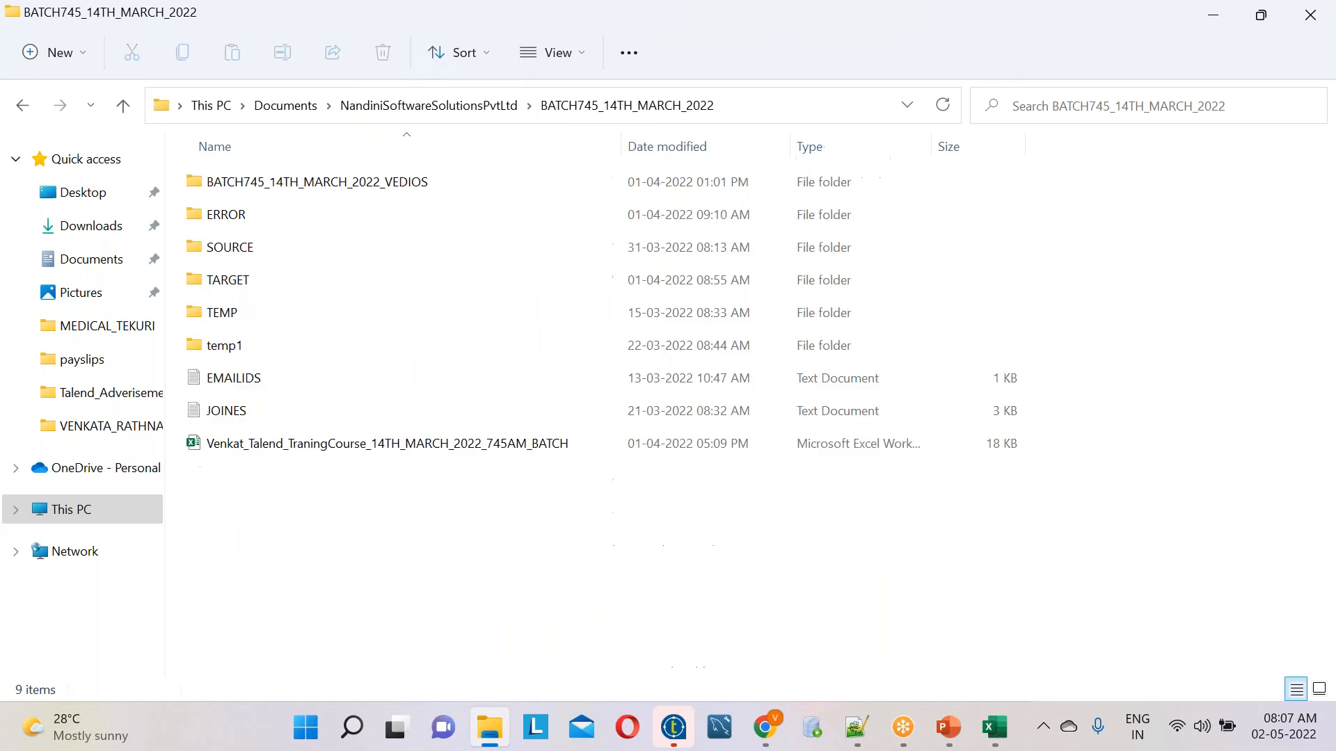
{"action": "double_click", "coordinate": [251, 244]}
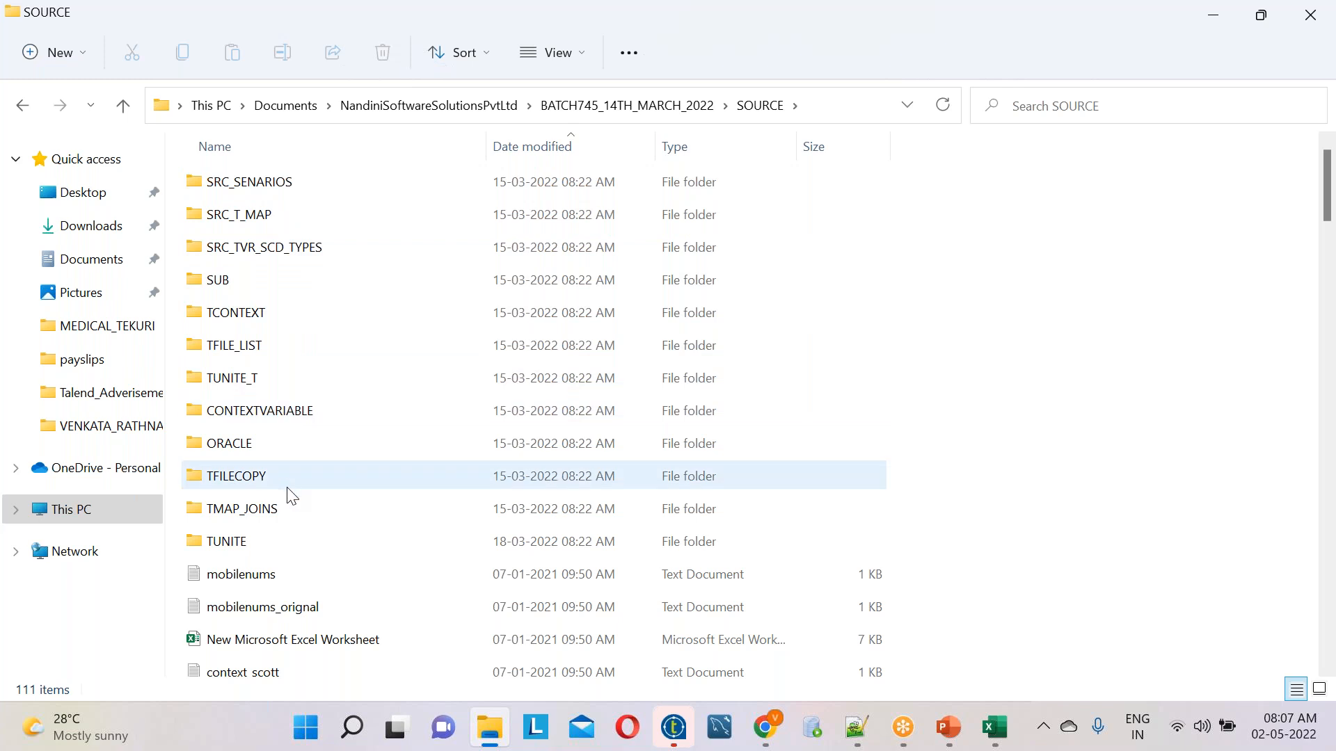
Browse the course source files down to the EMP_AGG text file and open it in Notepad++
{"action": "scroll", "coordinate": [287, 491], "scroll_direction": "down", "scroll_amount": 3}
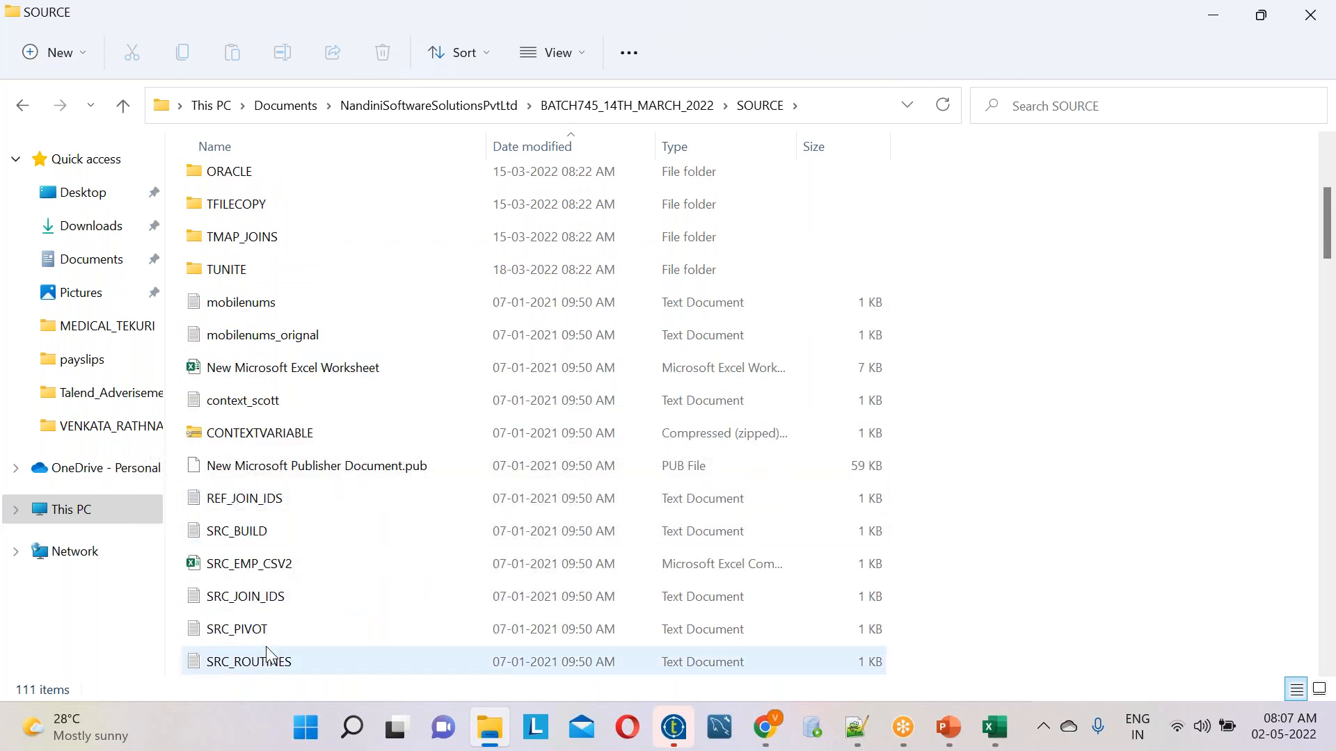
{"action": "scroll", "coordinate": [267, 652], "scroll_direction": "down", "scroll_amount": 2}
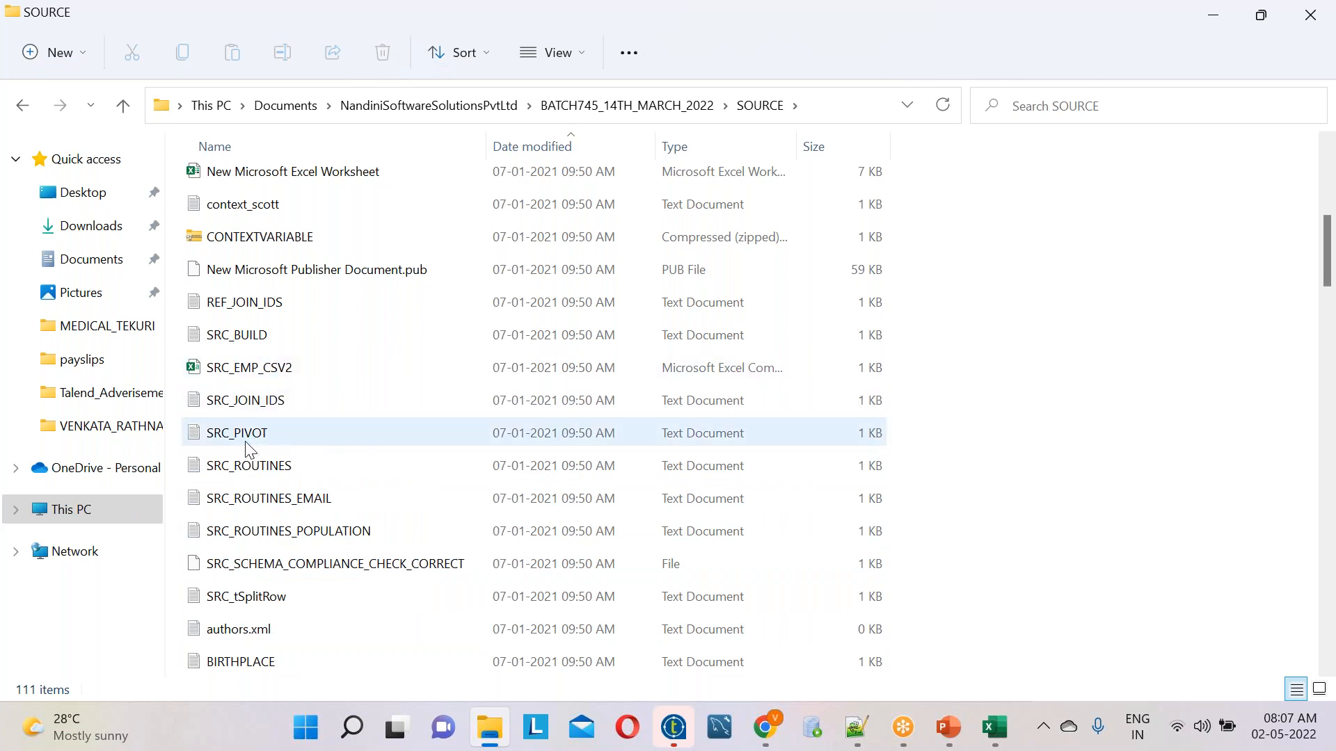
{"action": "scroll", "coordinate": [249, 449], "scroll_direction": "down", "scroll_amount": 9}
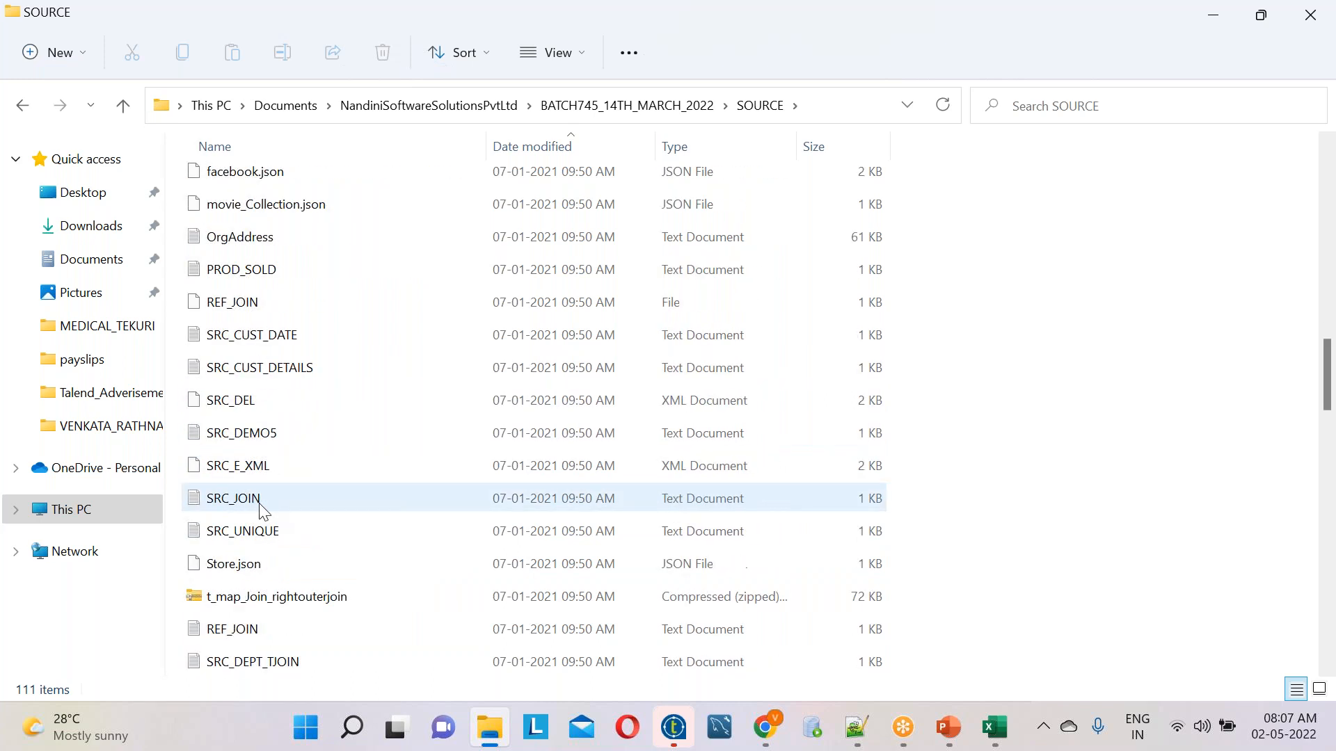
{"action": "scroll", "coordinate": [261, 511], "scroll_direction": "down", "scroll_amount": 2}
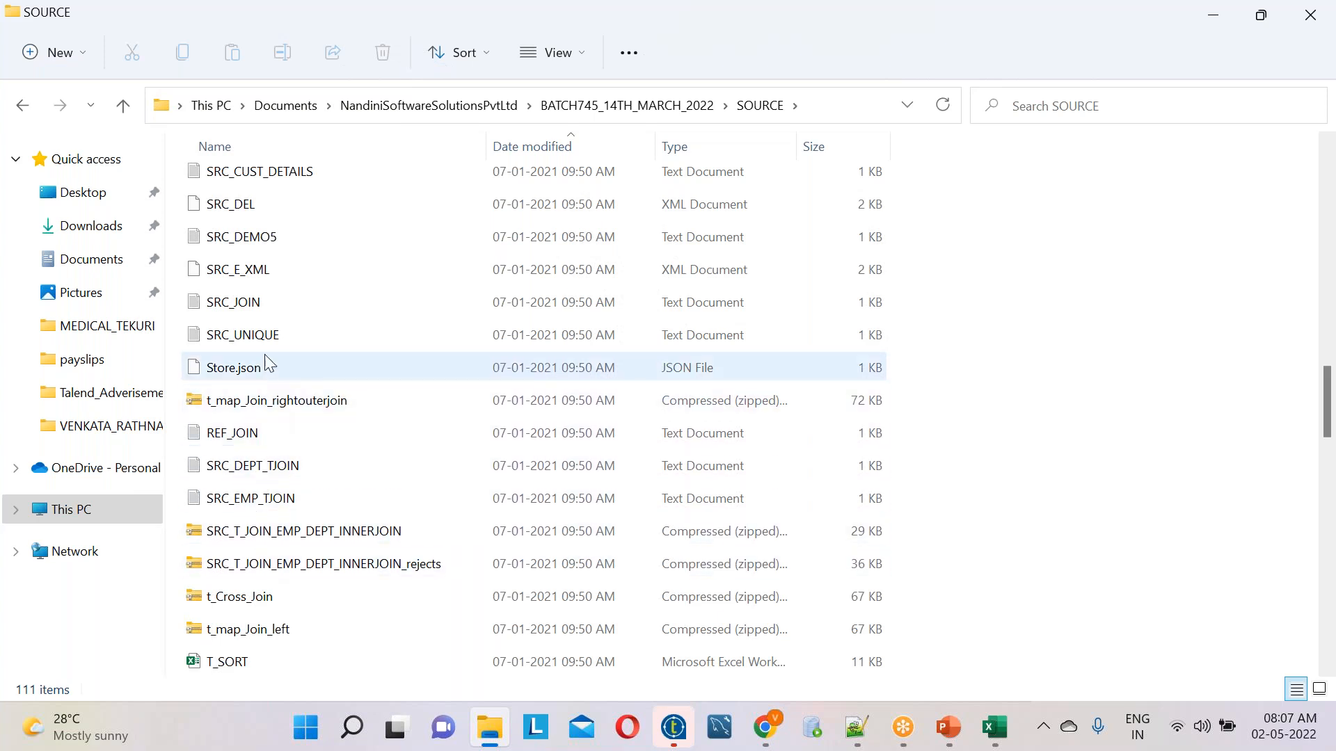
{"action": "scroll", "coordinate": [279, 400], "scroll_direction": "down", "scroll_amount": 1}
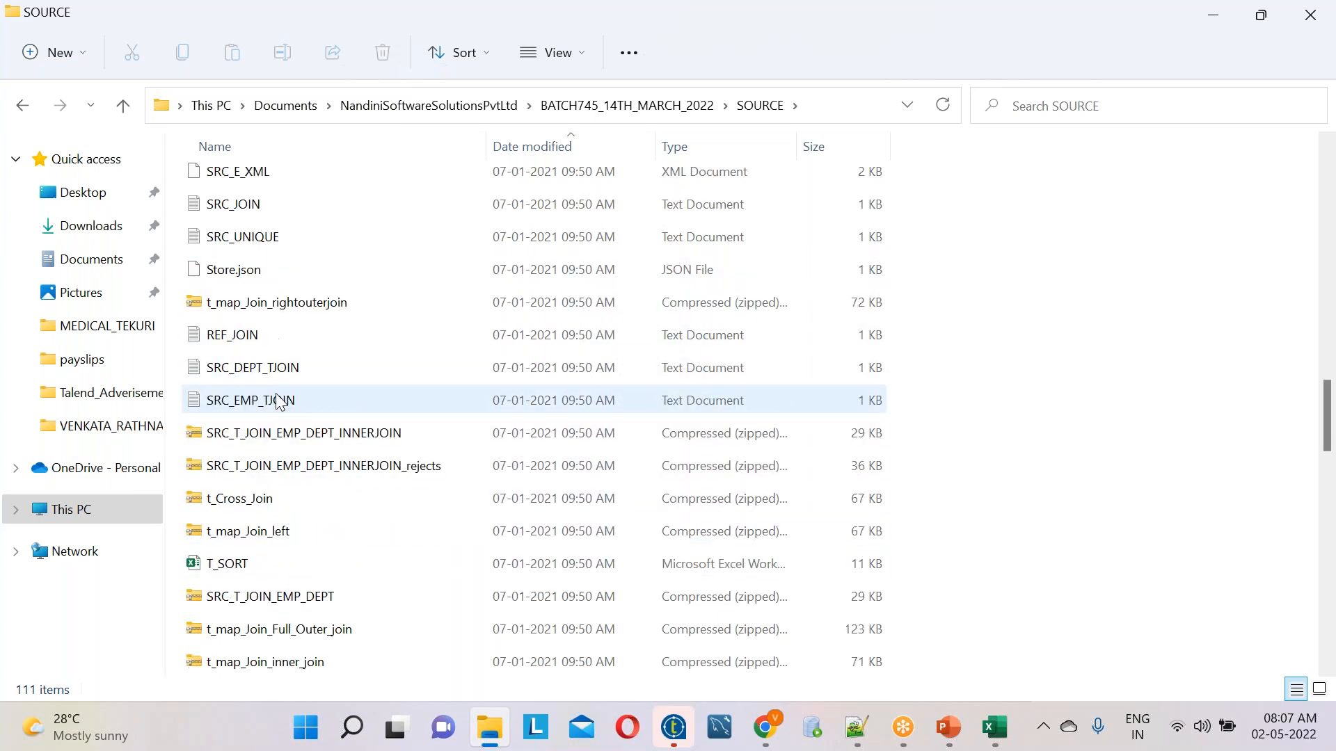
{"action": "scroll", "coordinate": [278, 400], "scroll_direction": "down", "scroll_amount": 3}
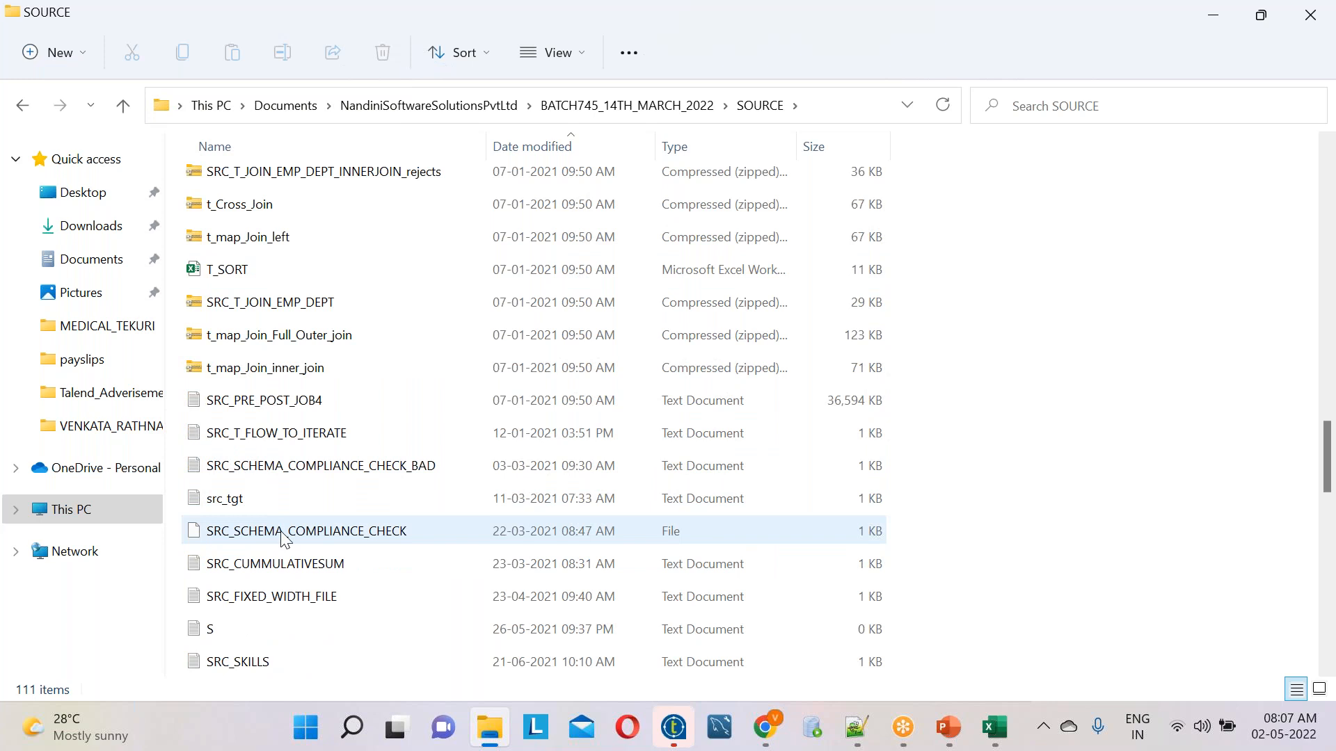
{"action": "scroll", "coordinate": [317, 647], "scroll_direction": "down", "scroll_amount": 3}
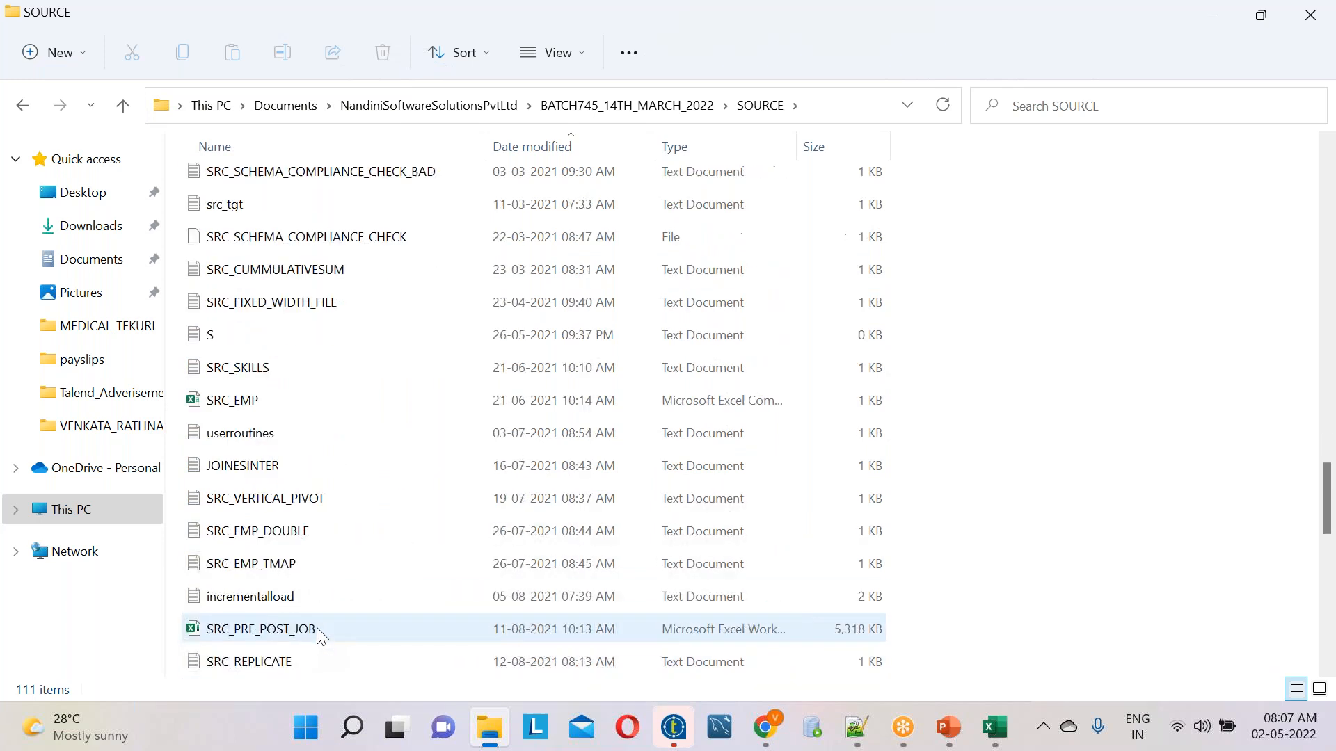
{"action": "scroll", "coordinate": [316, 628], "scroll_direction": "down", "scroll_amount": 2}
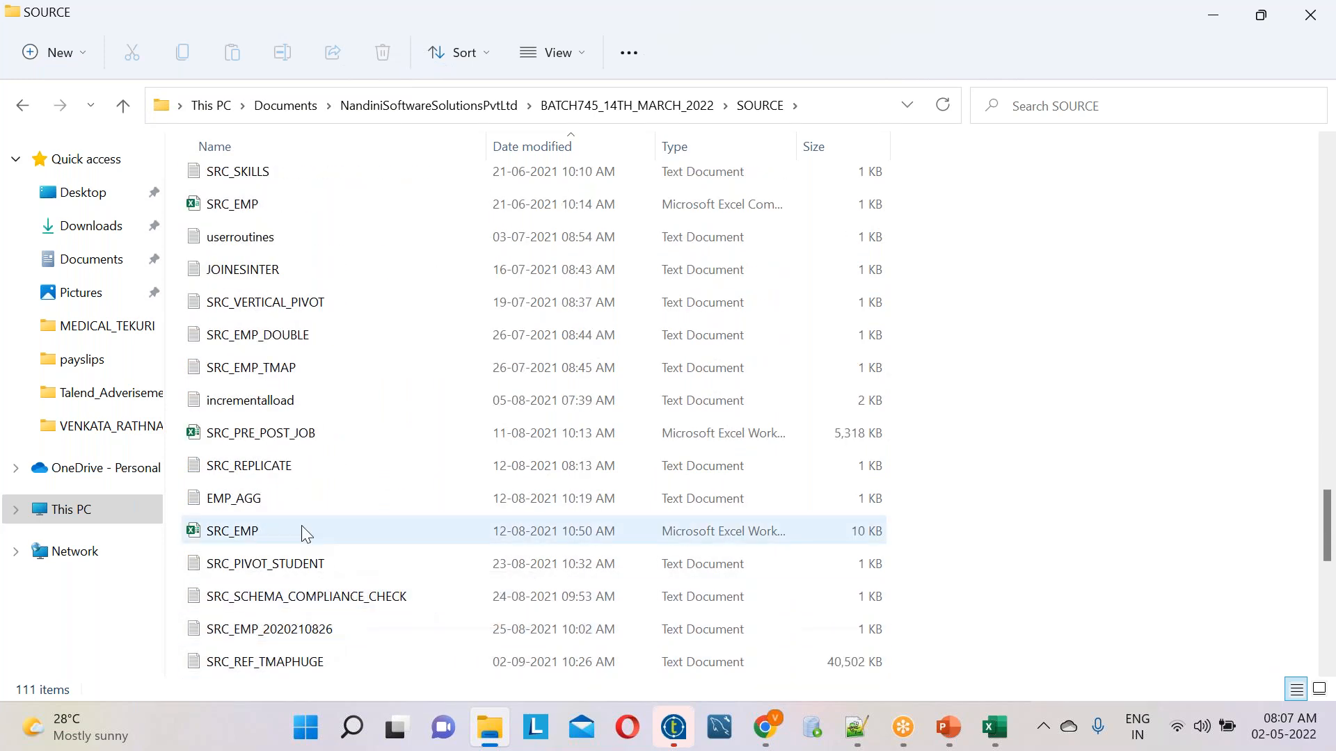
{"action": "left_click", "coordinate": [252, 505]}
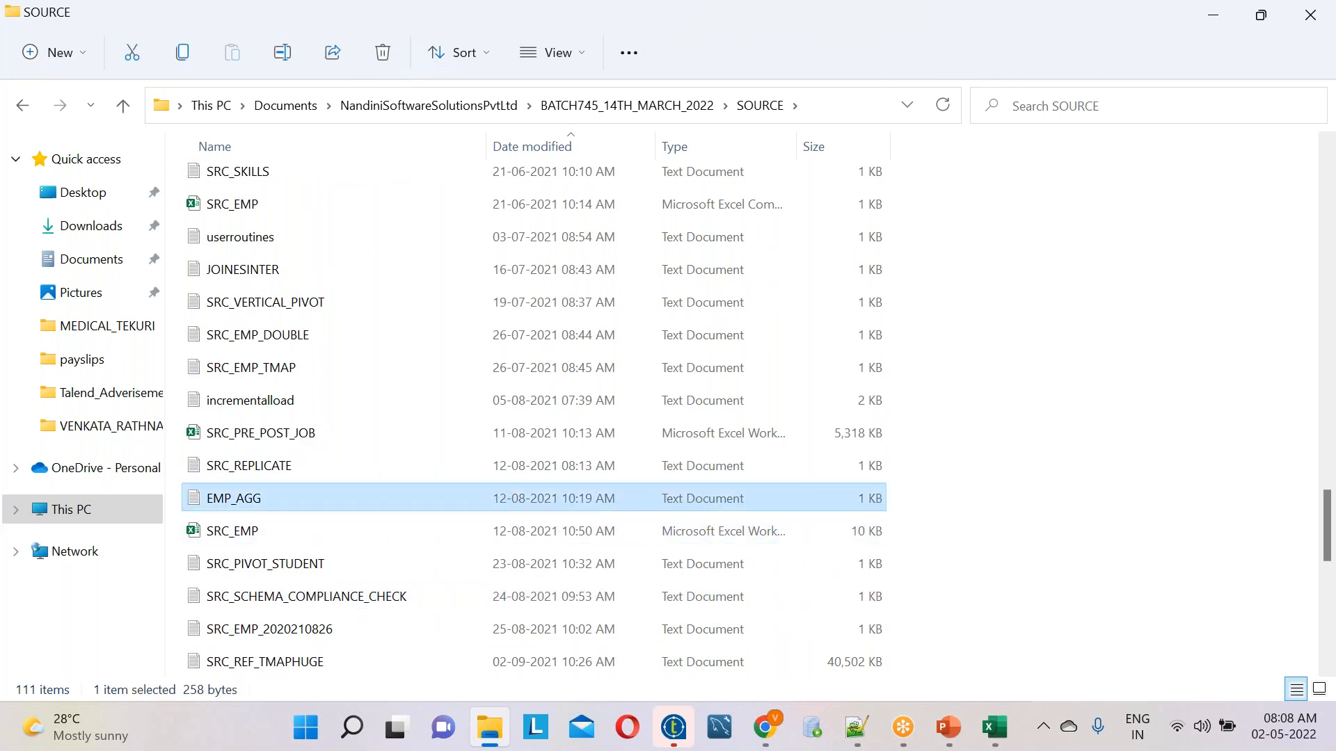
{"action": "right_click", "coordinate": [266, 499]}
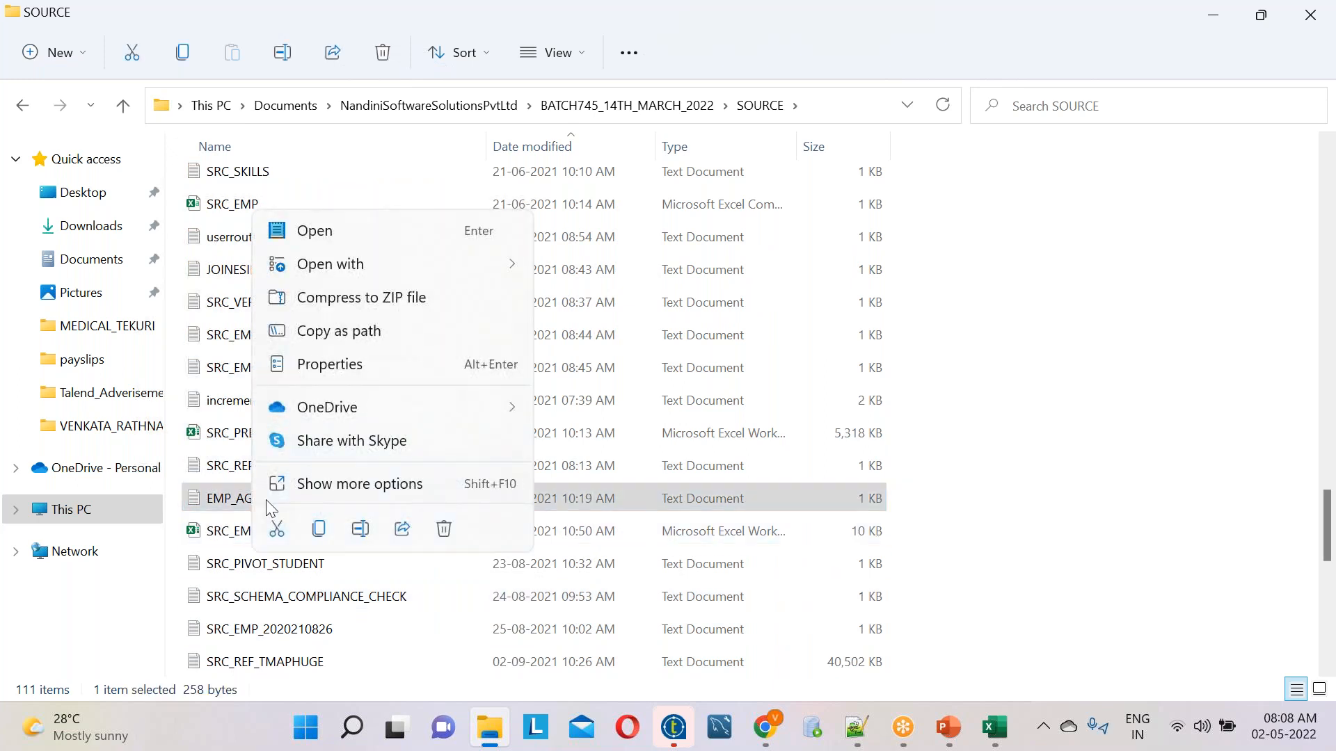
{"action": "left_click", "coordinate": [402, 491]}
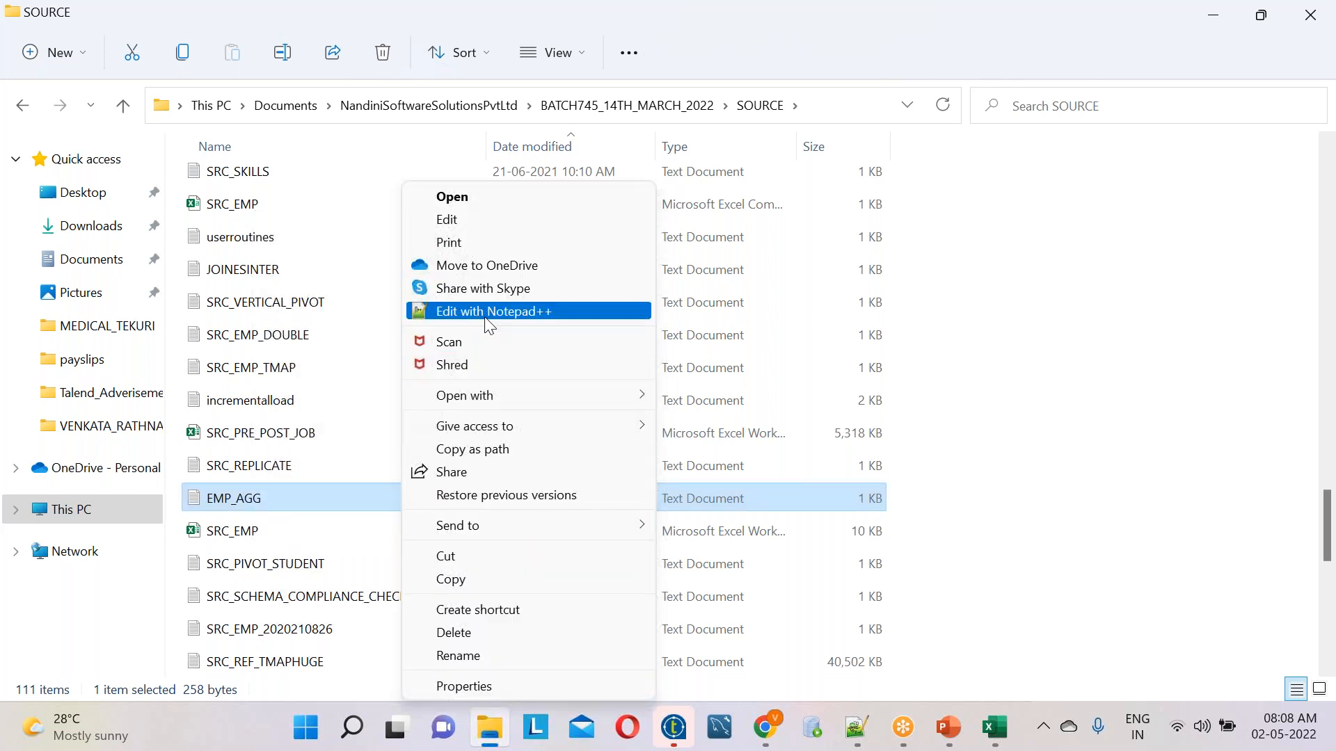
{"action": "left_click", "coordinate": [487, 318]}
Highlight all ten lines of the employee data in EMP_AGG.txt, then clear the selection
{"action": "left_click_drag", "start_coordinate": [476, 358], "coordinate": [45, 115]}
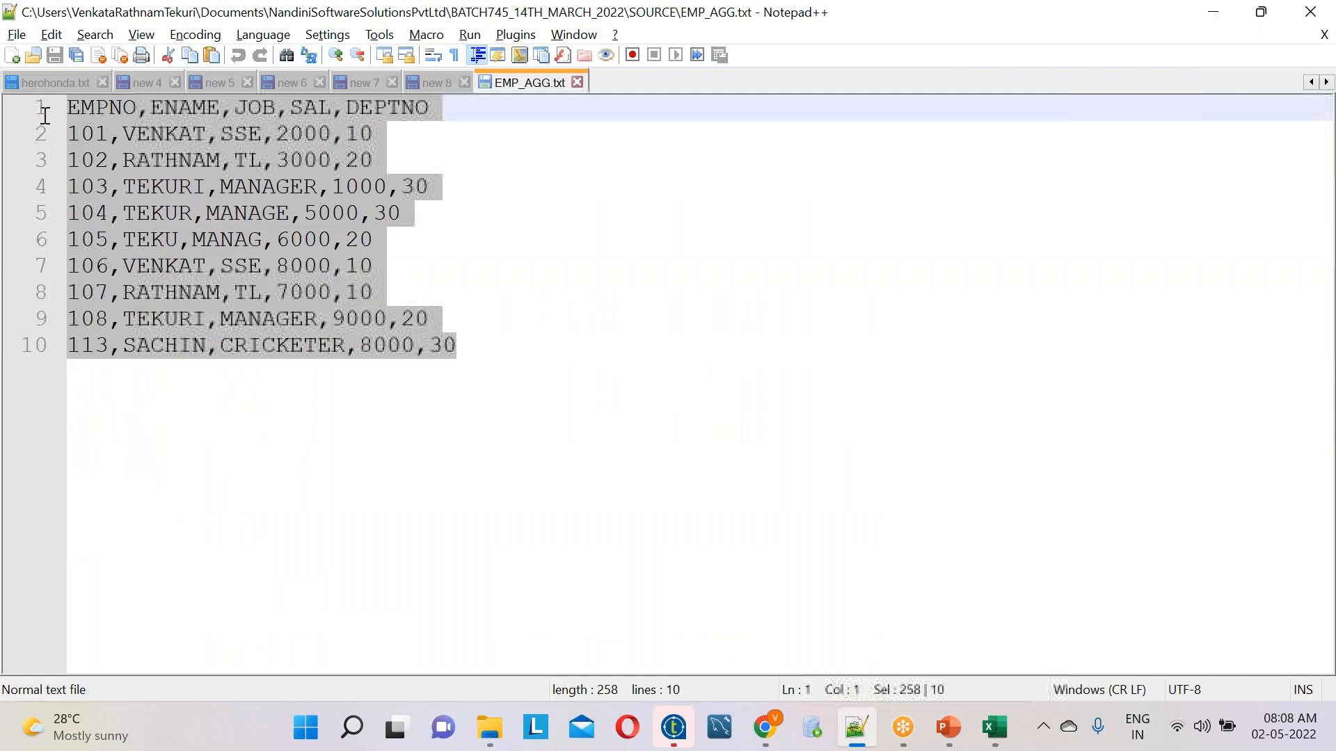
{"action": "left_click", "coordinate": [471, 336]}
{"action": "left_click_drag", "start_coordinate": [483, 360], "coordinate": [65, 104]}
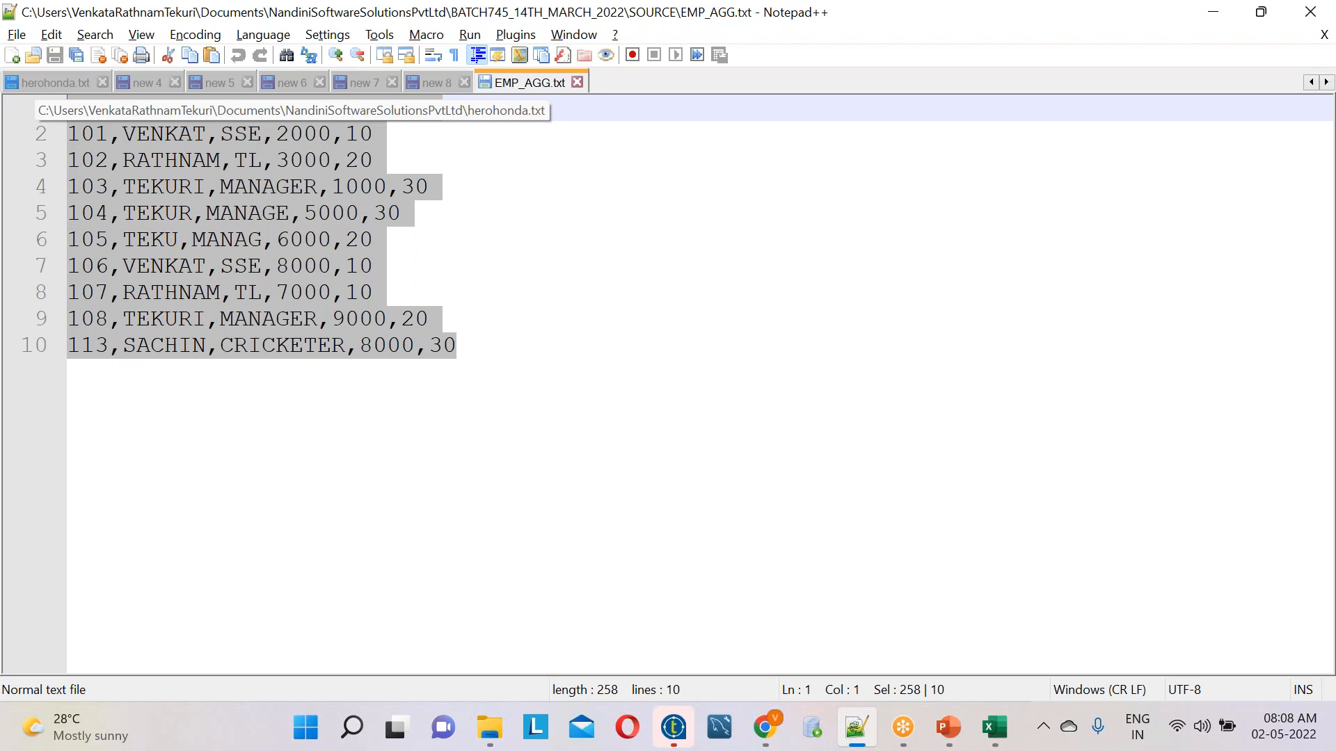
{"action": "left_click", "coordinate": [581, 350]}
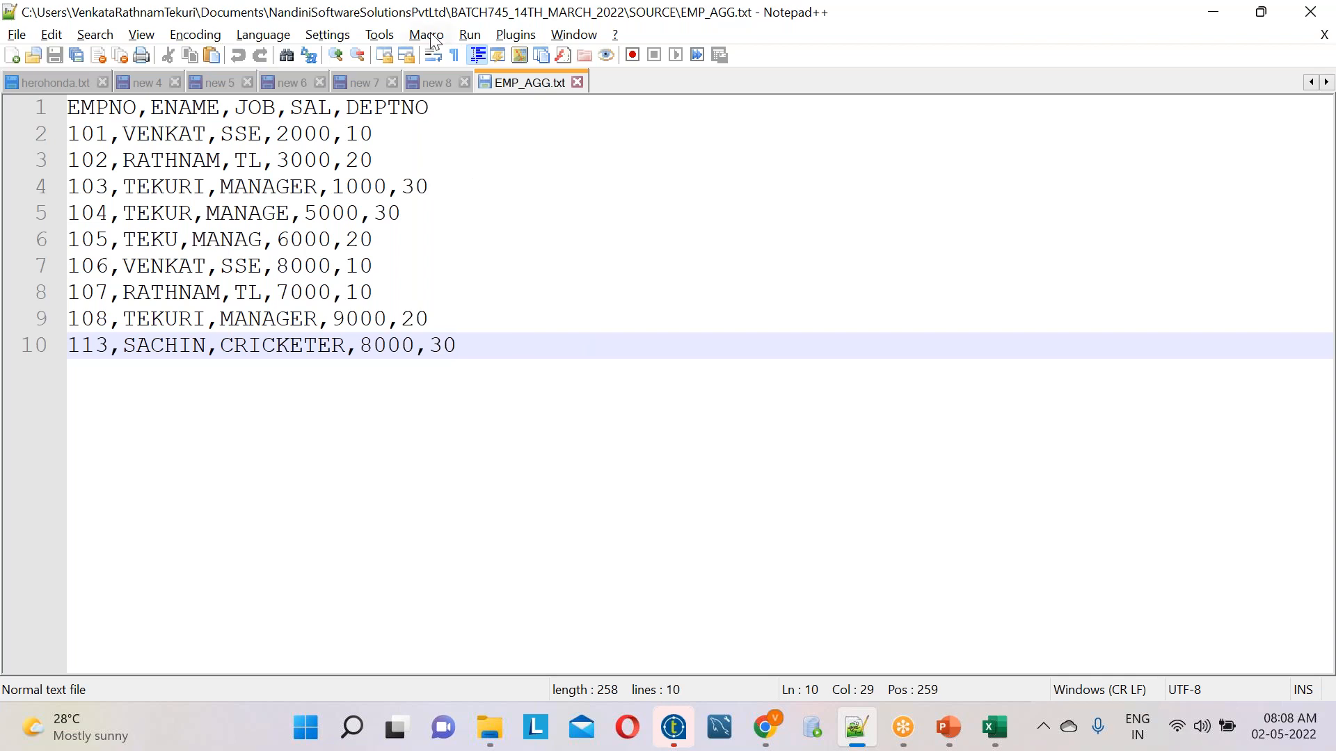
Examine the header row EMPNO,ENAME,JOB,SAL,DEPTNO and the records under it by highlighting them in turn
{"action": "left_click_drag", "start_coordinate": [442, 107], "coordinate": [14, 84]}
{"action": "left_click_drag", "start_coordinate": [438, 107], "coordinate": [72, 89]}
{"action": "left_click_drag", "start_coordinate": [507, 378], "coordinate": [11, 103]}
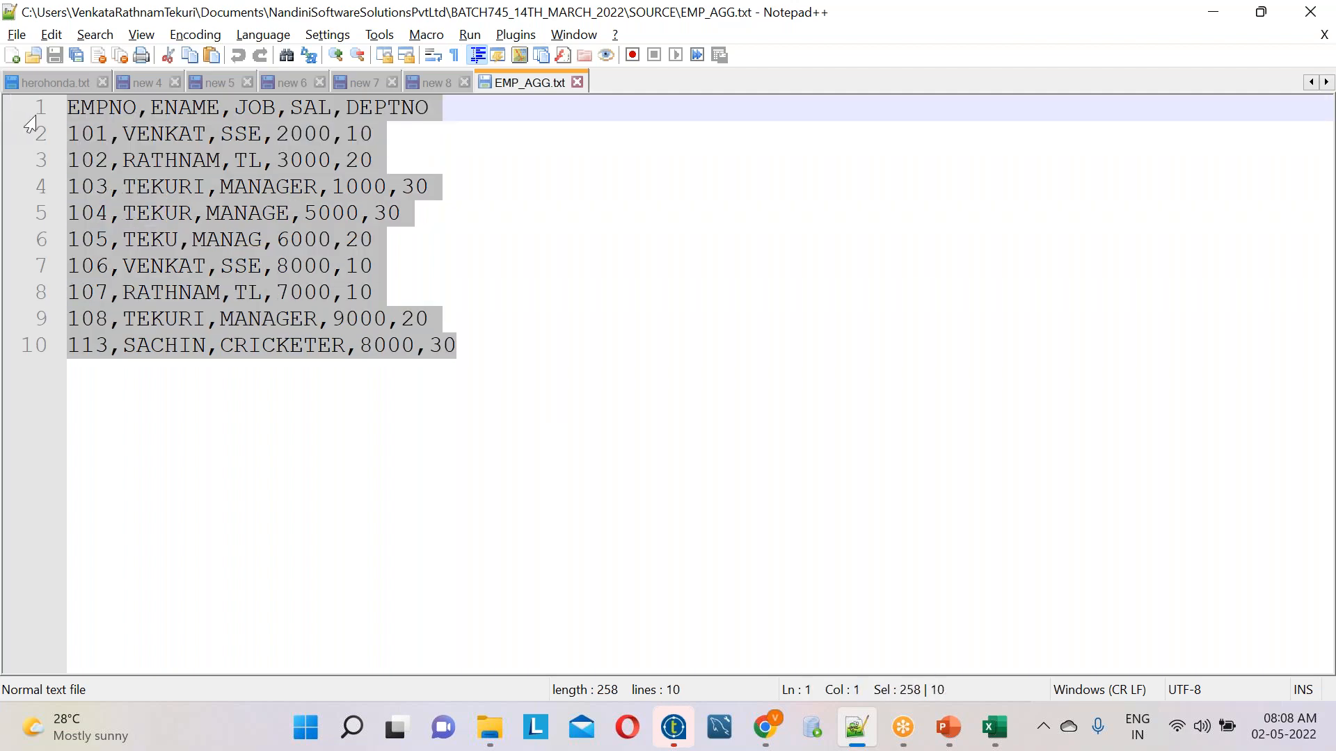
{"action": "left_click", "coordinate": [110, 110]}
{"action": "left_click", "coordinate": [193, 108]}
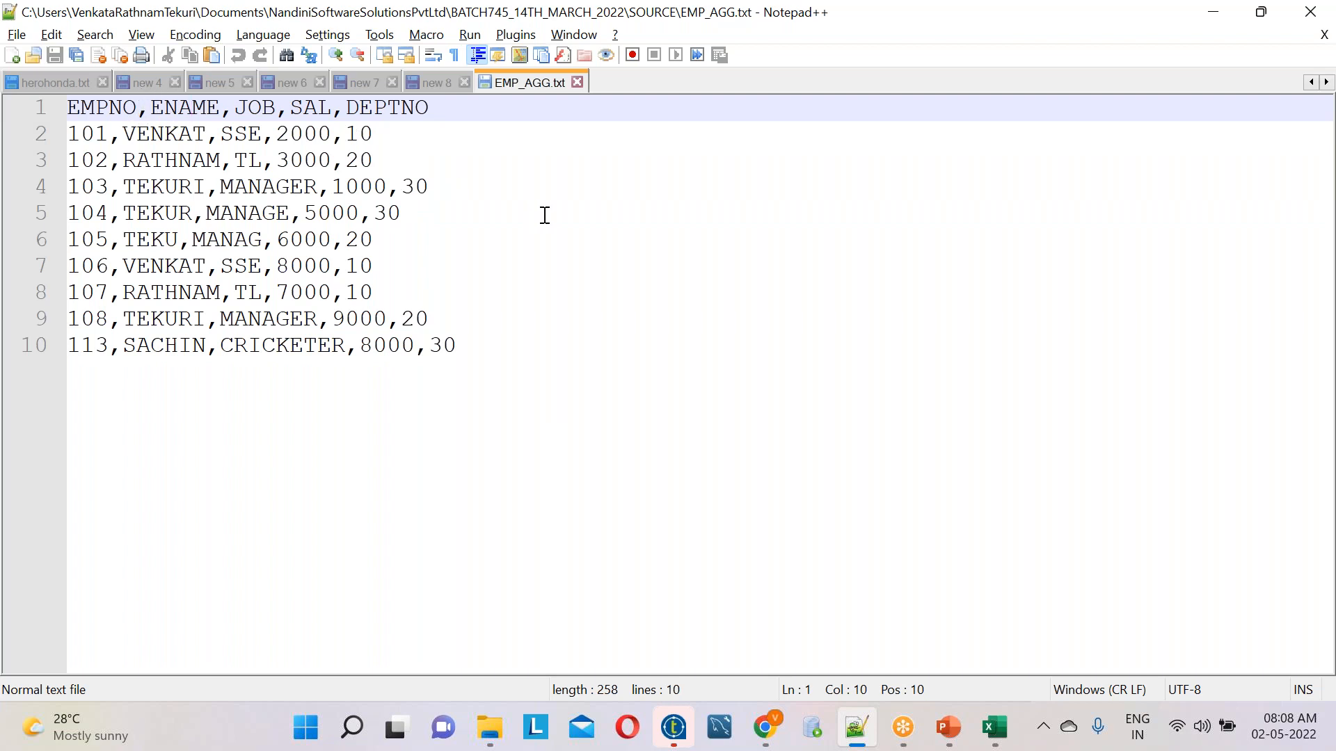
{"action": "left_click_drag", "start_coordinate": [450, 105], "coordinate": [12, 46]}
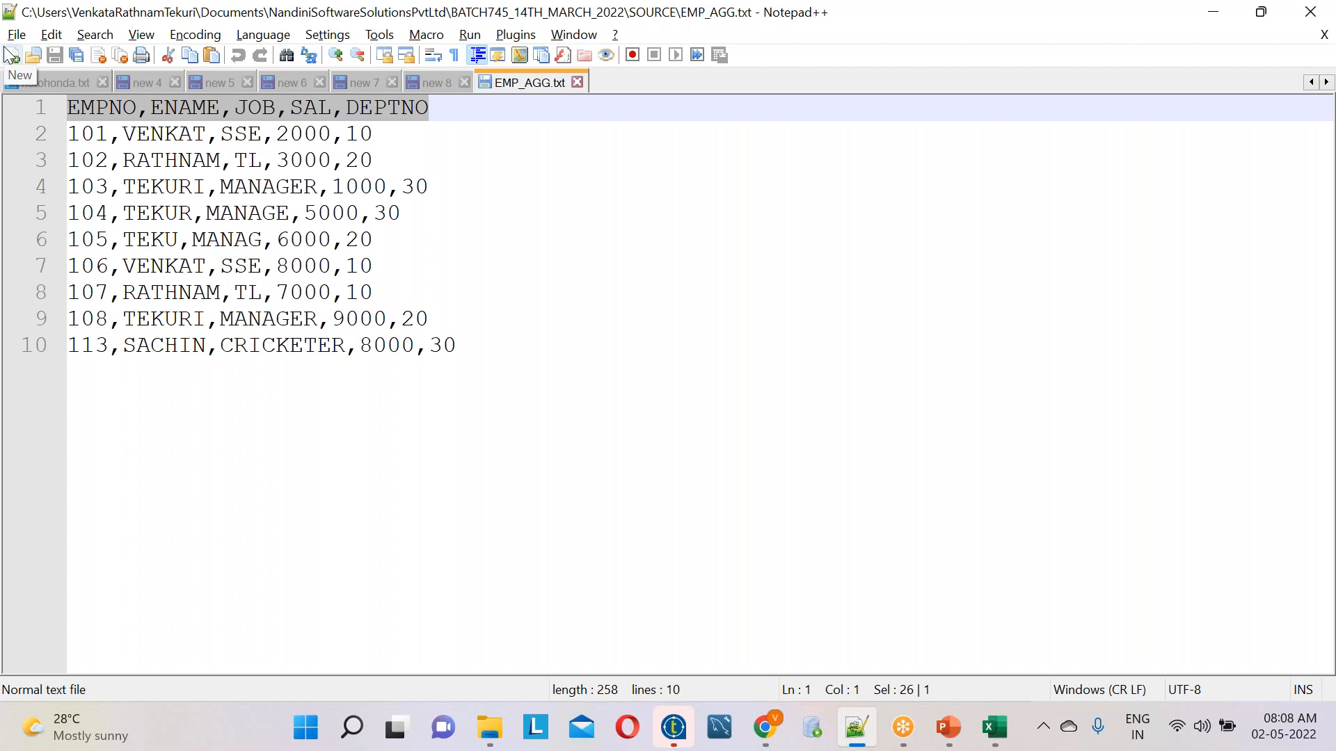
Copy the entire EMP_AGG.txt content into a new document, add three line breaks after it, and highlight the copied data
{"action": "key", "text": "ctrl+a"}
{"action": "key", "text": "ctrl+c"}
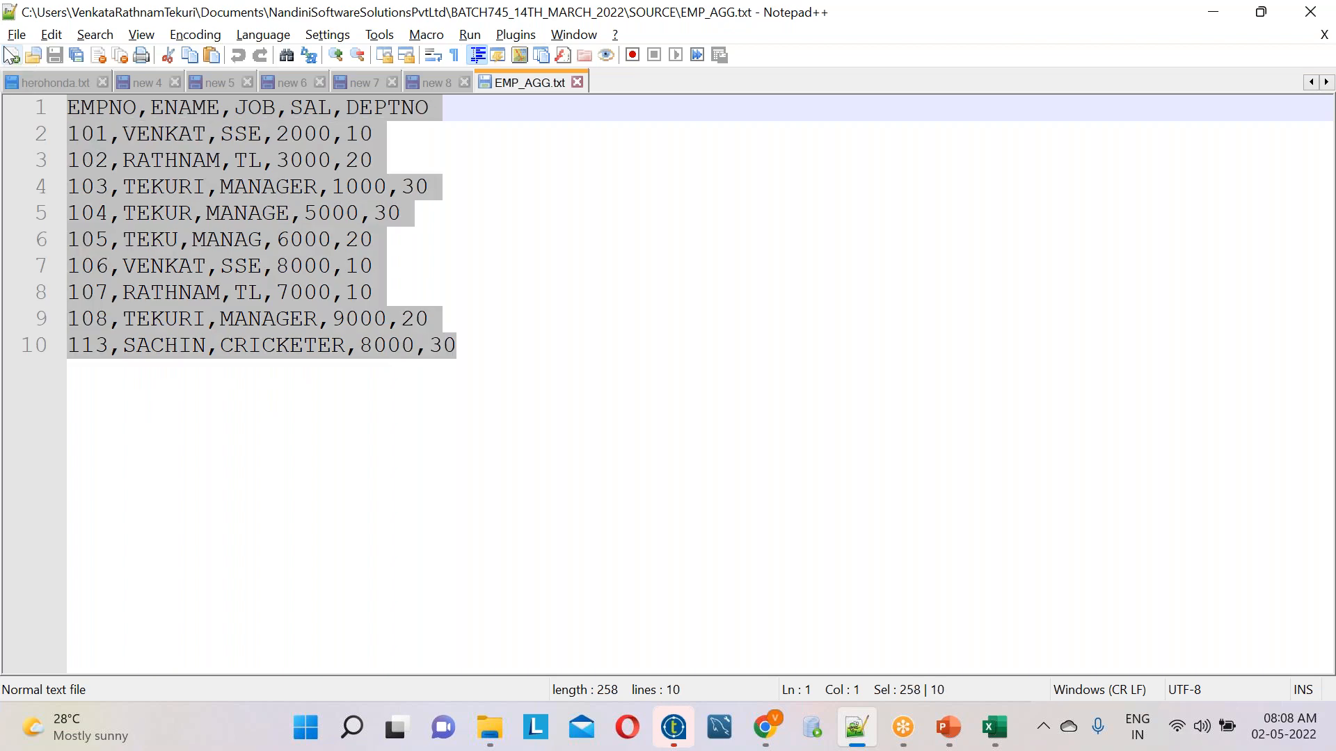
{"action": "left_click", "coordinate": [11, 55]}
{"action": "key", "text": "ctrl+v"}
{"action": "key", "text": "Return"}
{"action": "key", "text": "Return"}
{"action": "key", "text": "Return"}
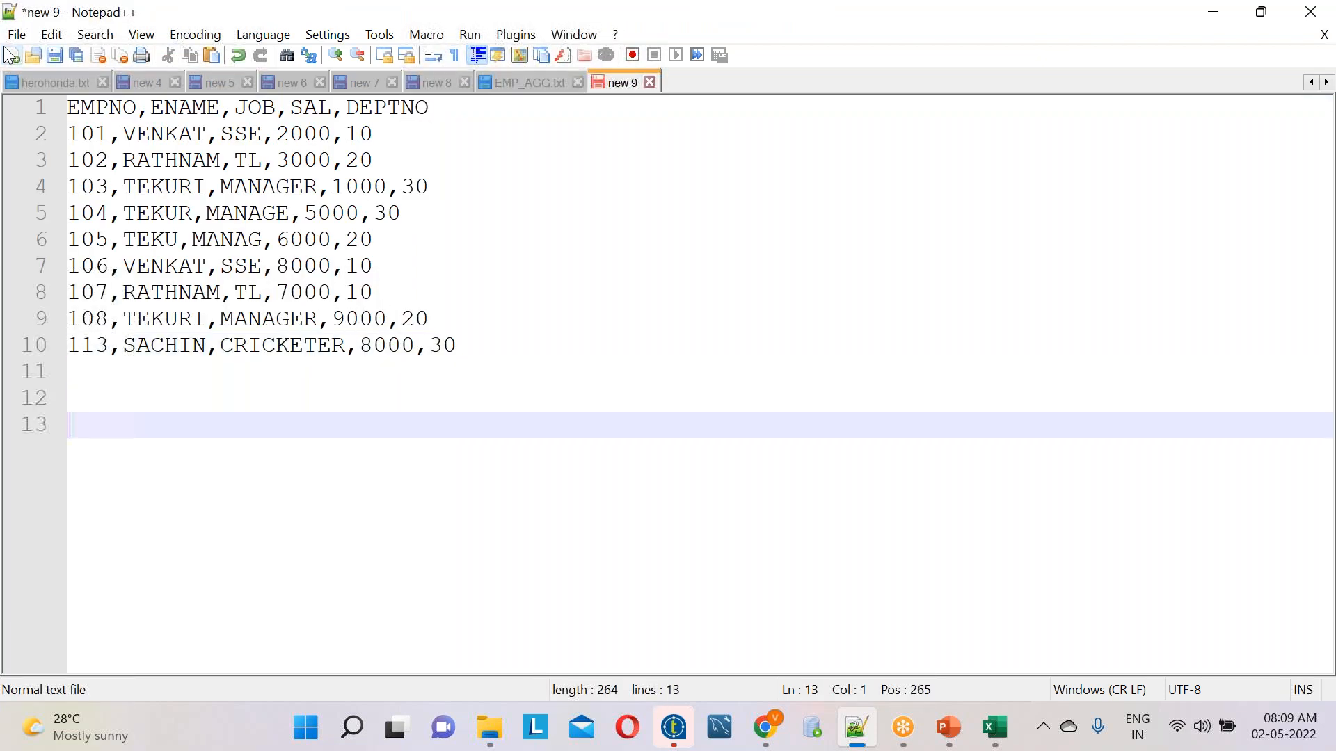
{"action": "left_click_drag", "start_coordinate": [570, 417], "coordinate": [67, 105]}
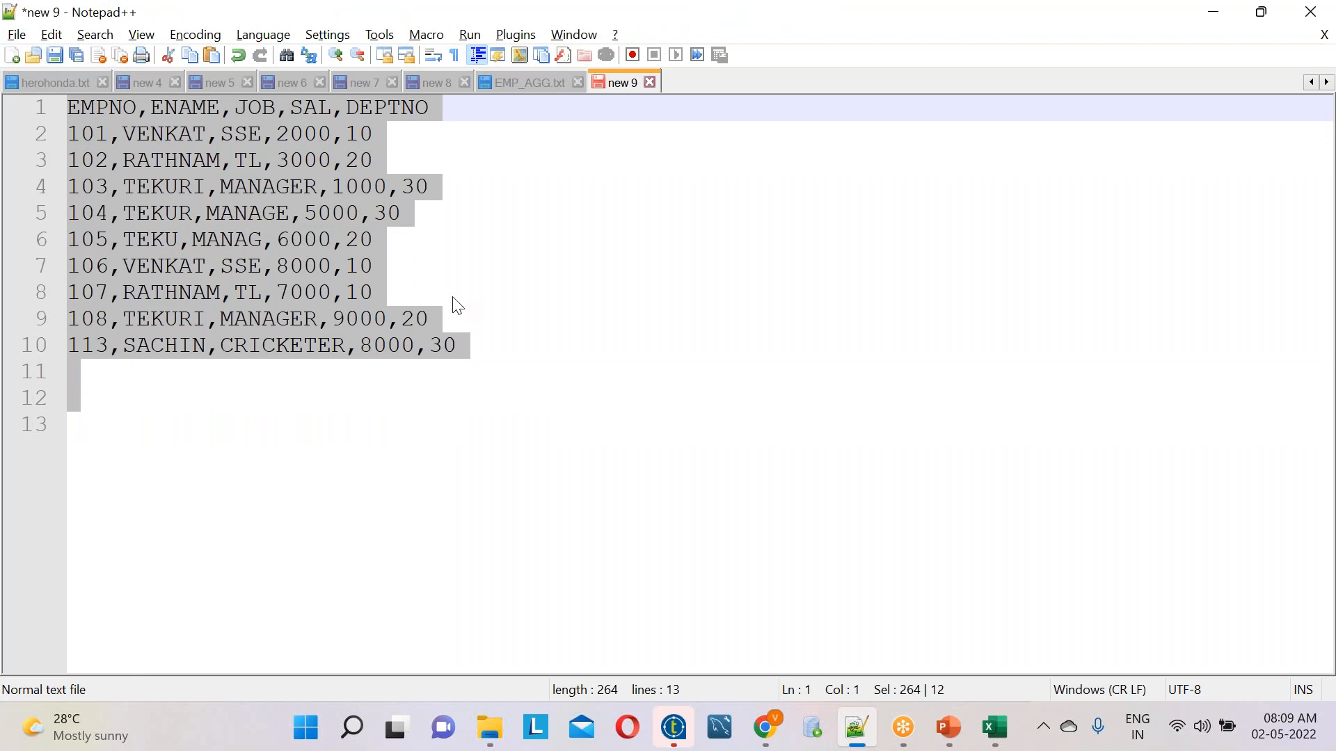
Add the note "tFileInputDelimted components" below the copied data, leaving one blank line between them
{"action": "left_click", "coordinate": [523, 350]}
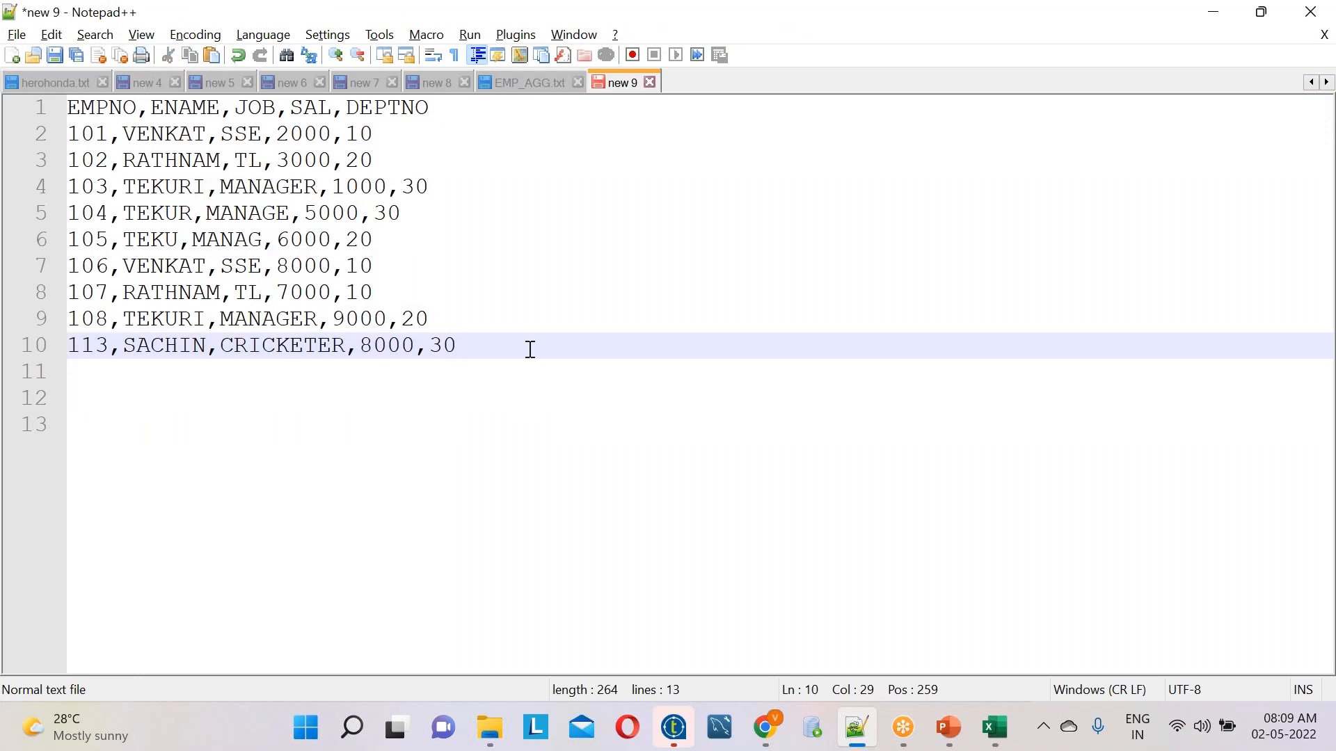
{"action": "key", "text": "Return"}
{"action": "key", "text": "Return"}
{"action": "type", "text": "tFileInputDelimted"}
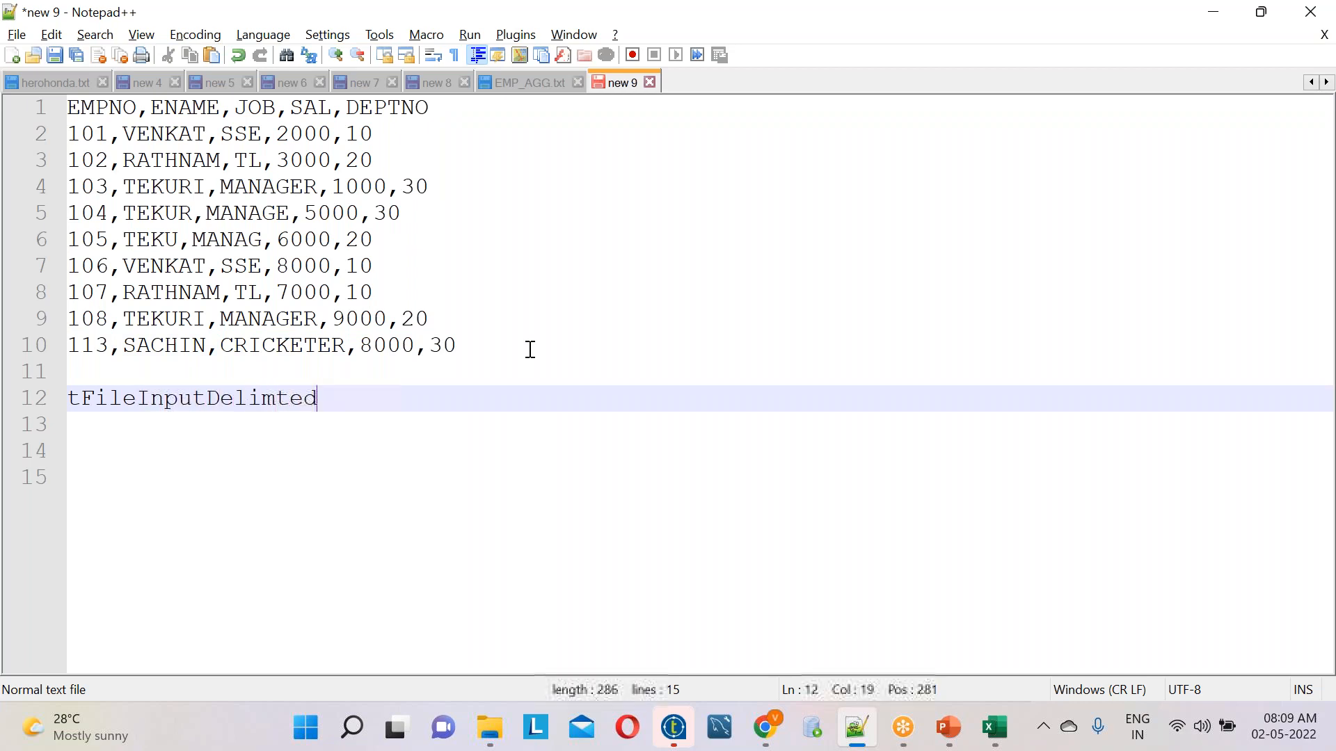
{"action": "type", "text": "  componets"}
{"action": "key", "text": "BackSpace"}
{"action": "key", "text": "BackSpace"}
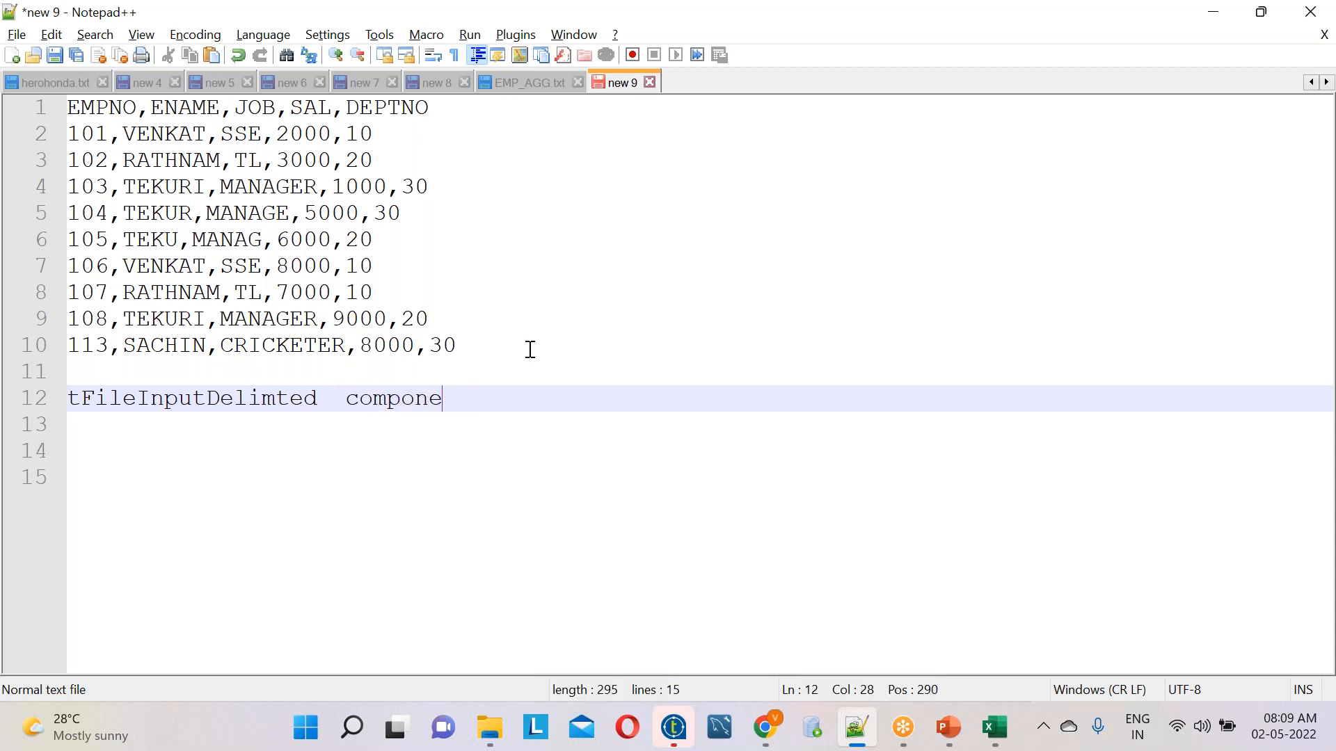
{"action": "type", "text": "nts"}
{"action": "key", "text": "Return"}
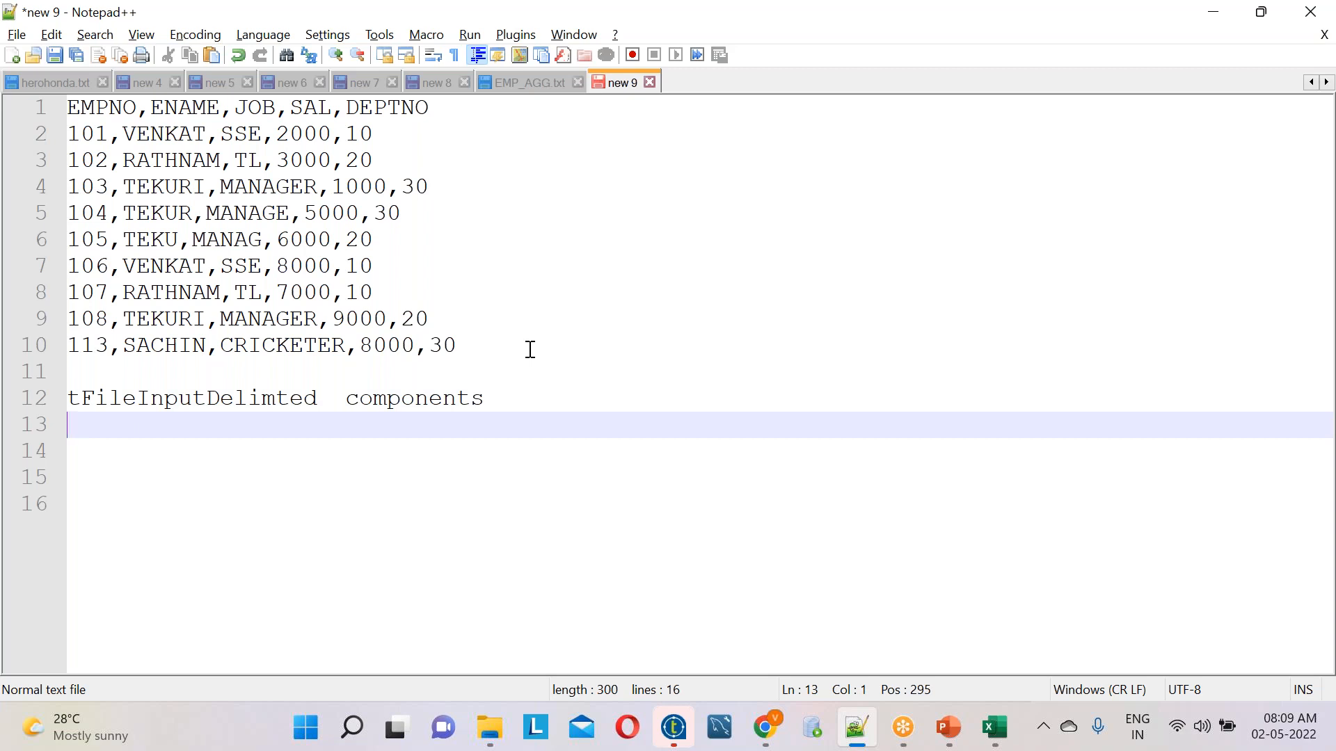
Write "txt and csv" on the line under the tFileInputDelimted note and add blank space below it
{"action": "type", "text": "txt and csv"}
{"action": "key", "text": "Return"}
{"action": "key", "text": "Return"}
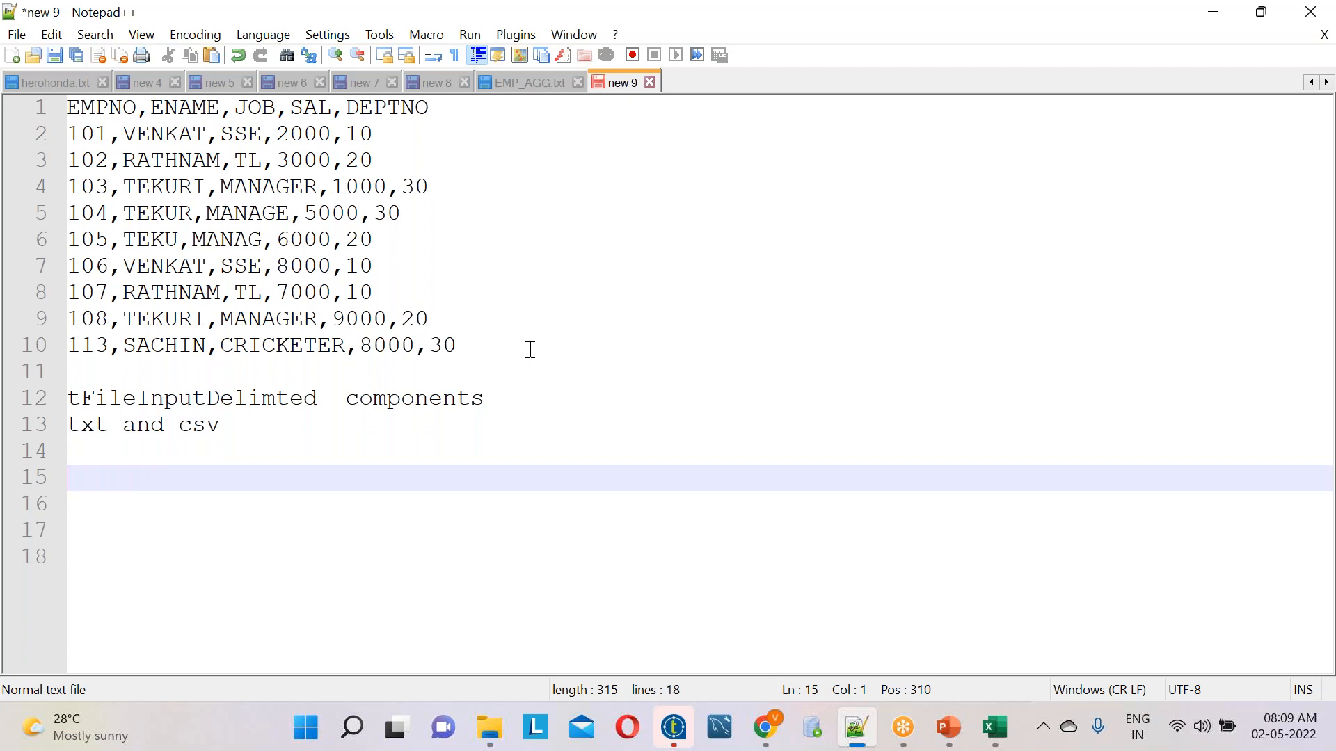
Insert the heading "source" on its own line directly above the tFileInputDelimted note
{"action": "left_click", "coordinate": [96, 381]}
{"action": "key", "text": "Return"}
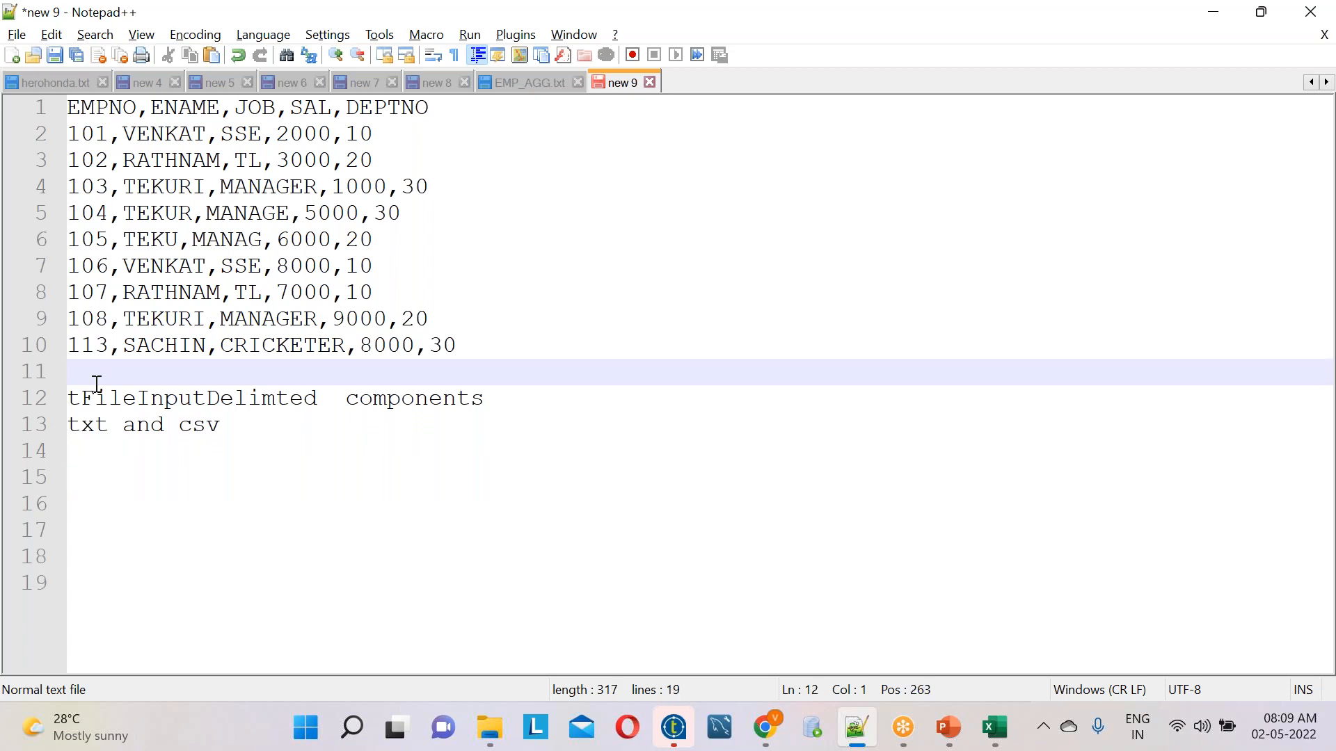
{"action": "type", "text": "source"}
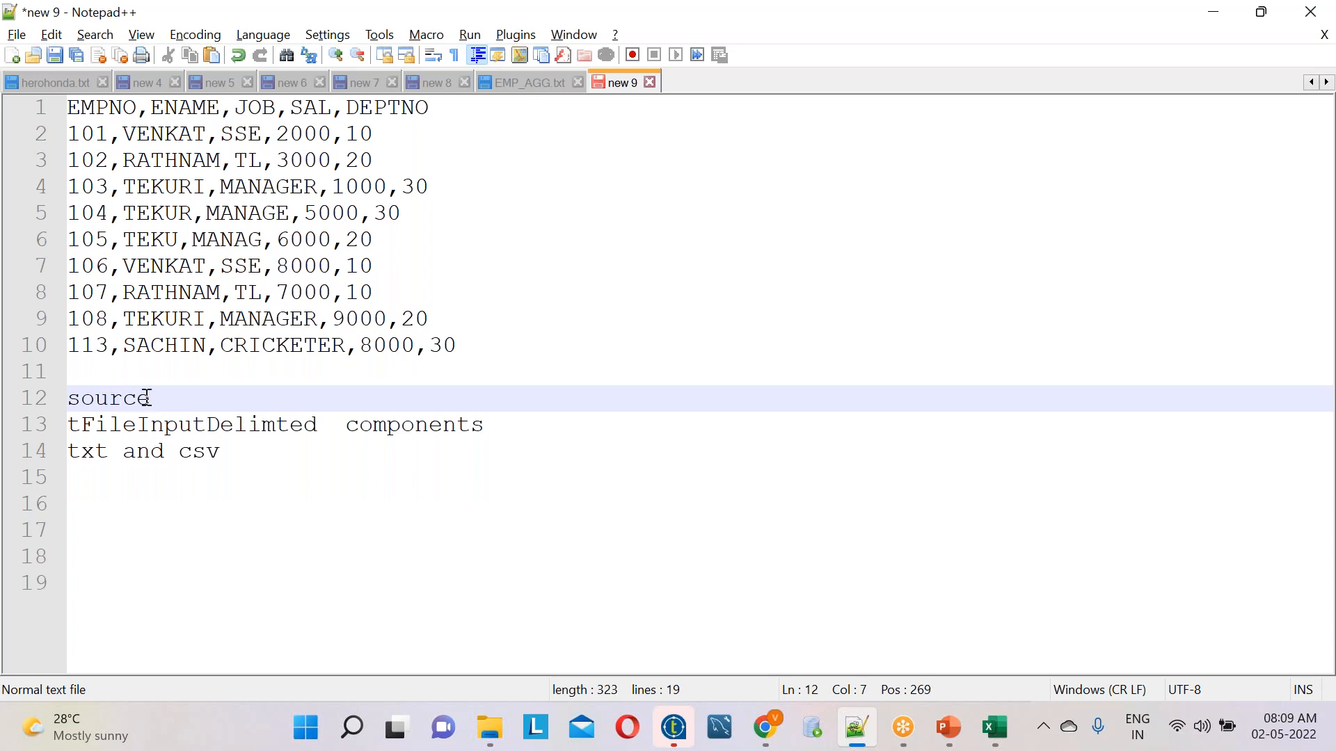
Add the heading "target txt" below the "txt and csv" line, separated by two blank lines
{"action": "left_click", "coordinate": [263, 456]}
{"action": "key", "text": "Return"}
{"action": "key", "text": "Return"}
{"action": "key", "text": "Return"}
{"action": "type", "text": "target"}
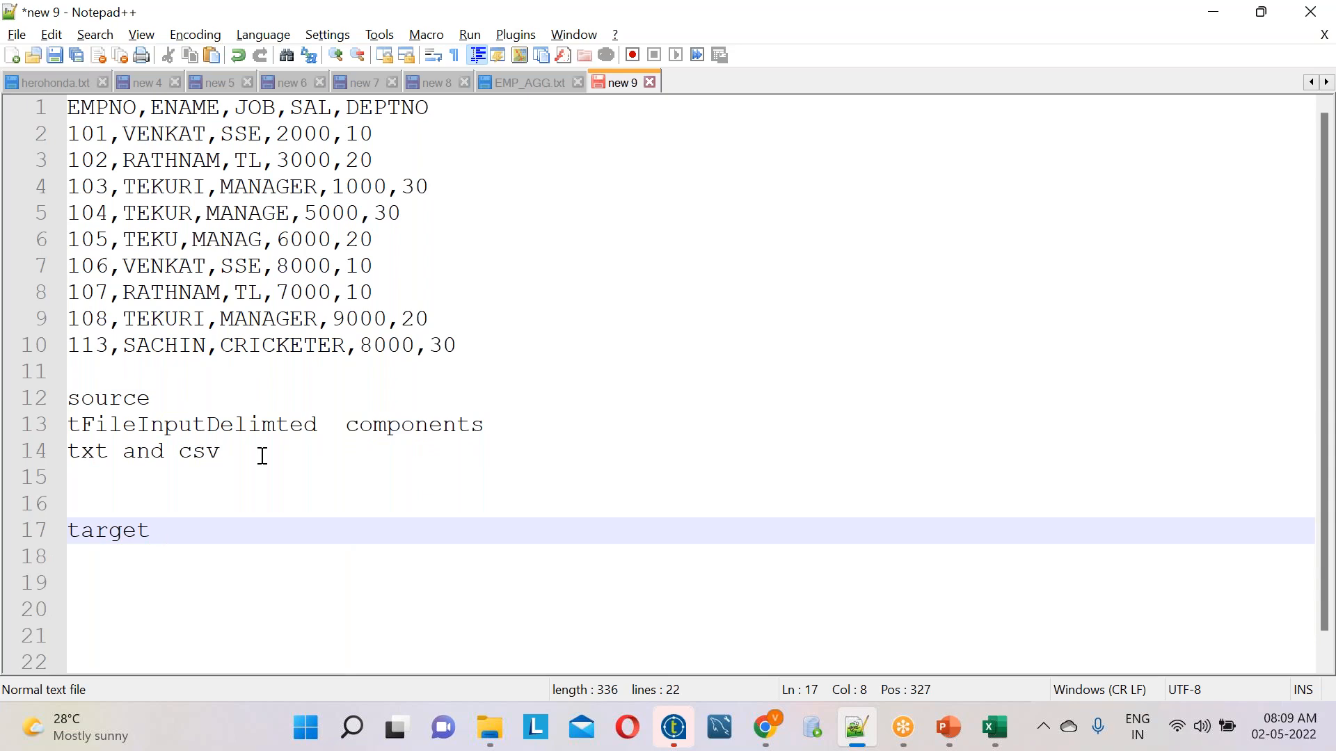
{"action": "type", "text": "txt"}
{"action": "key", "text": "Return"}
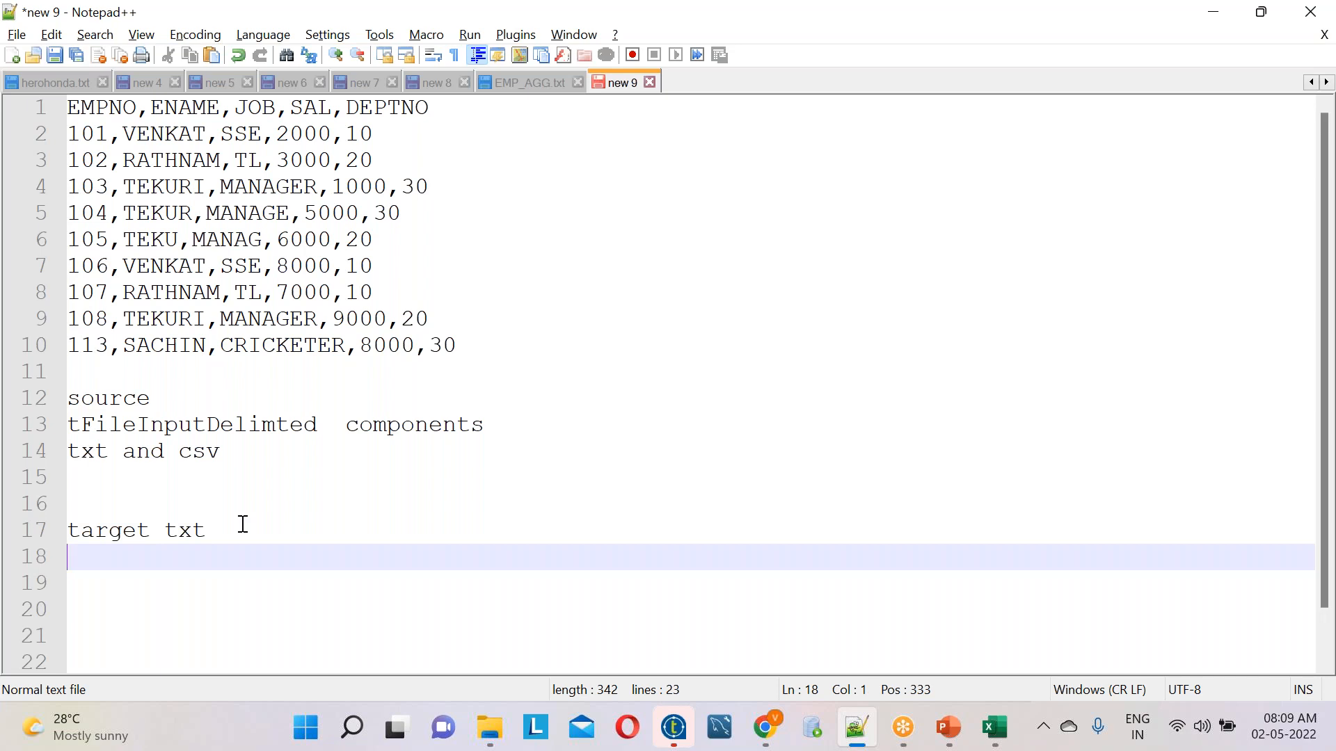
Write "tFileOutputDelimted" on the line directly below the "target txt" heading
{"action": "type", "text": "tFi"}
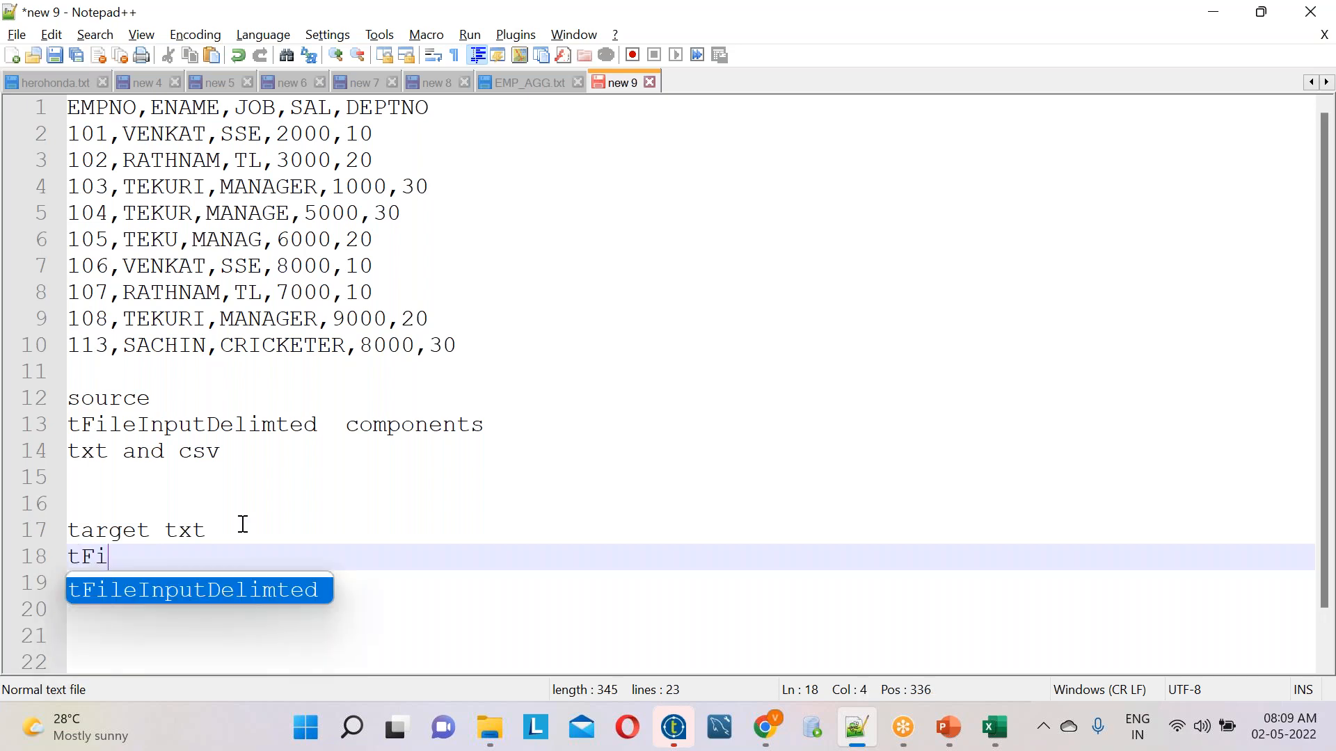
{"action": "type", "text": "leOutpu"}
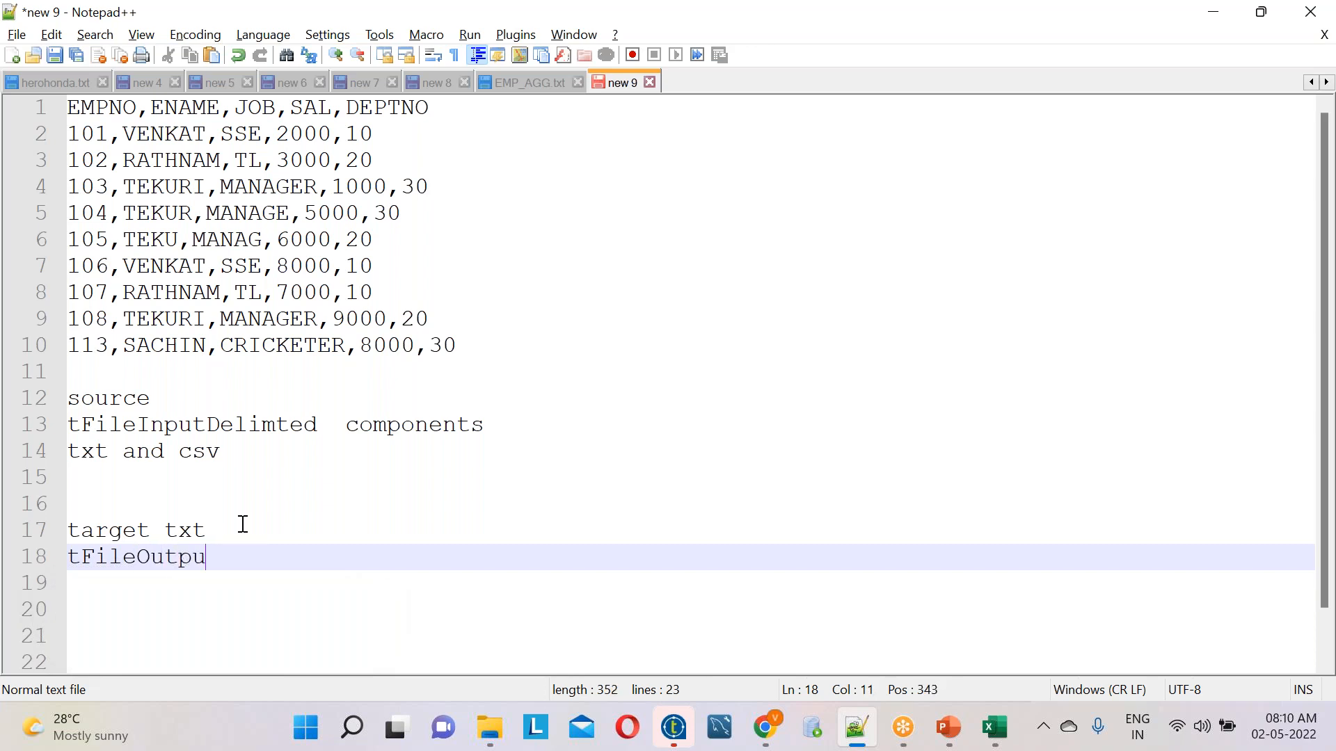
{"action": "type", "text": "tDelimted"}
{"action": "left_click_drag", "start_coordinate": [476, 352], "coordinate": [33, 101]}
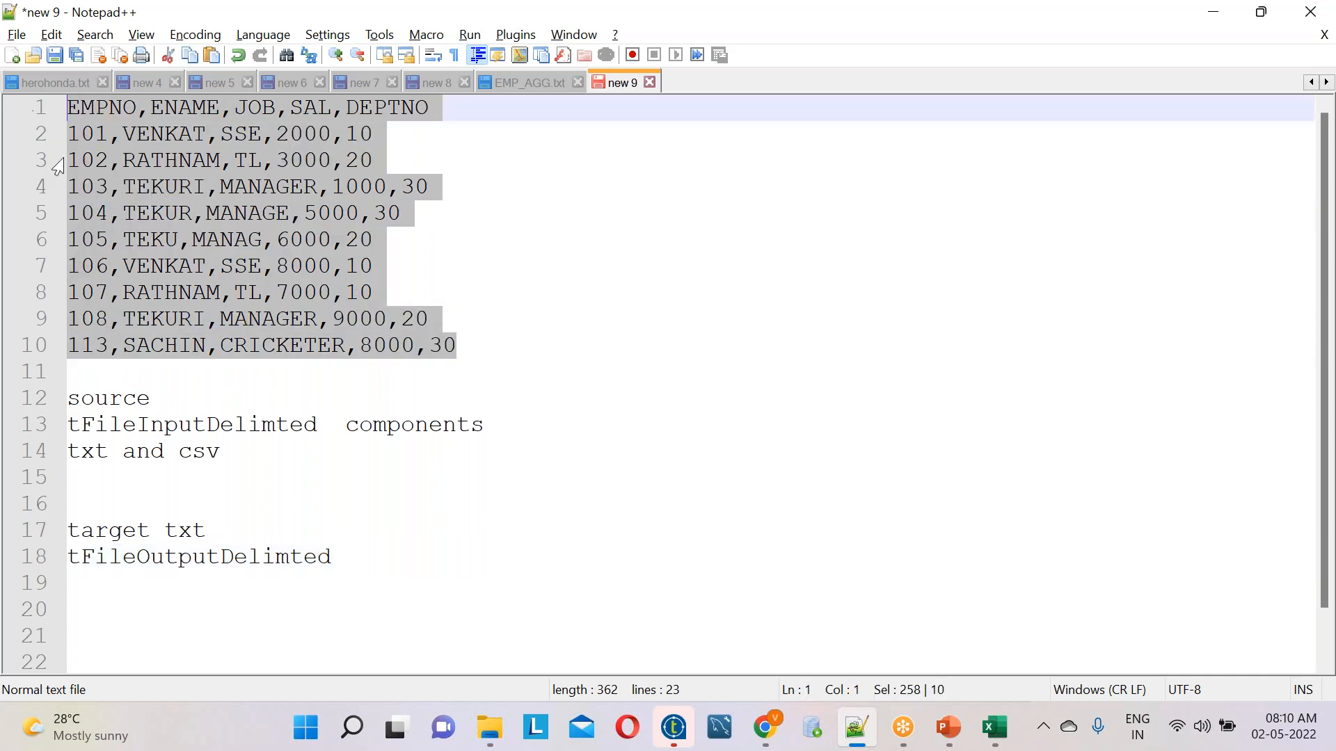
{"action": "left_click", "coordinate": [160, 496]}
{"action": "left_click", "coordinate": [471, 349]}
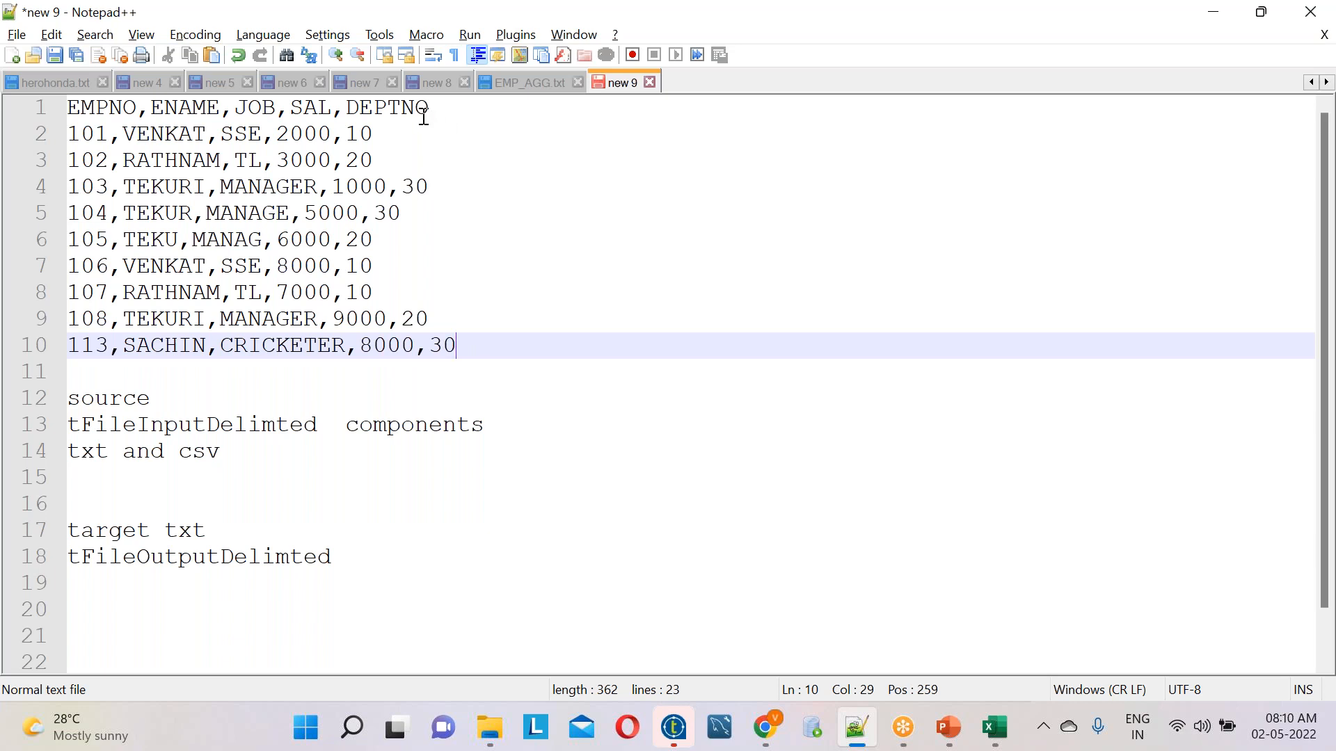
{"action": "double_click", "coordinate": [403, 110]}
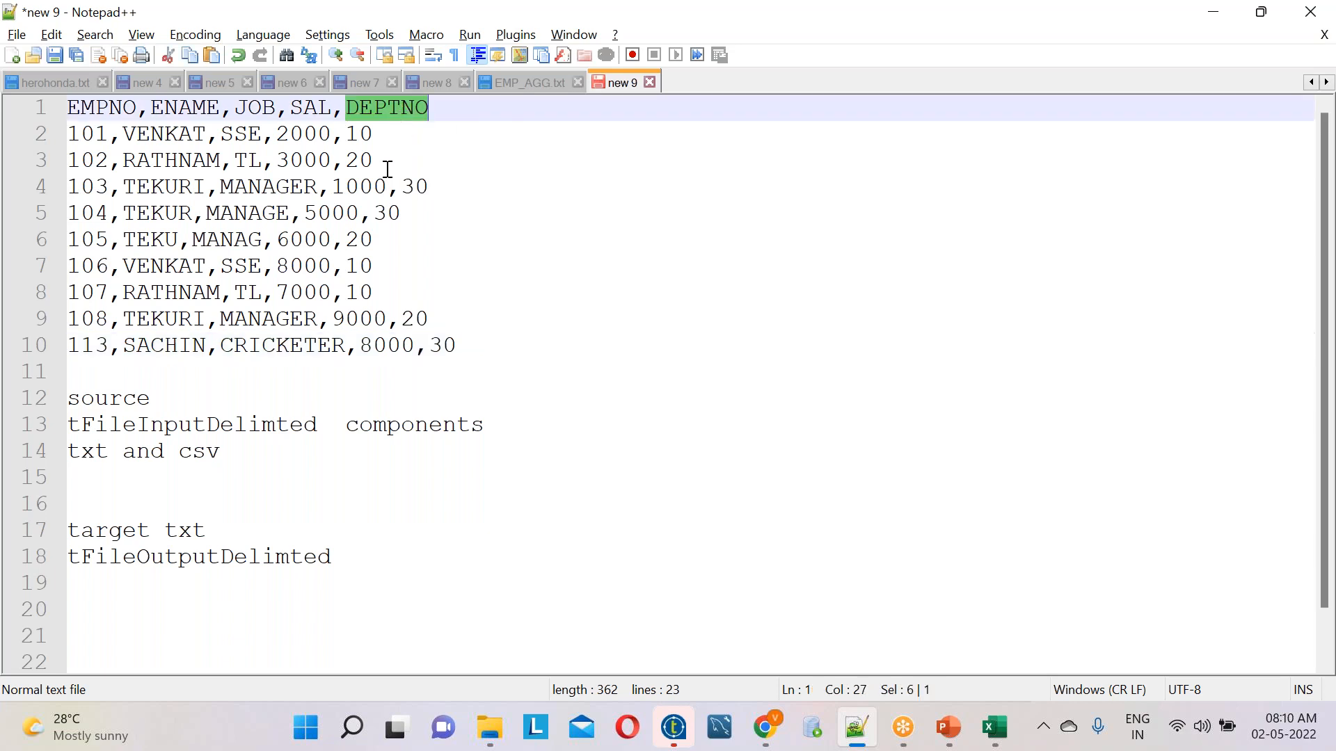
{"action": "double_click", "coordinate": [359, 135]}
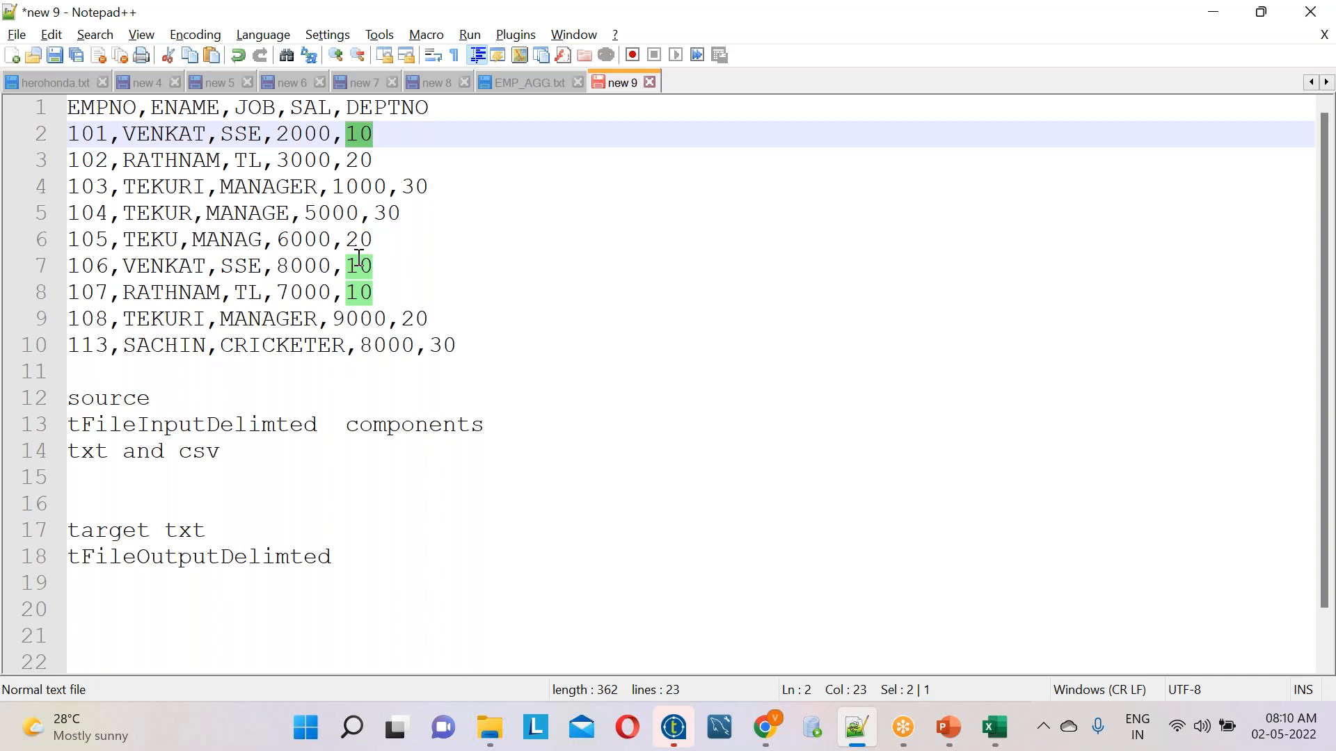
Add the note "tFilterRow" below the "txt and csv" line, leaving one blank line between them
{"action": "left_click", "coordinate": [239, 452]}
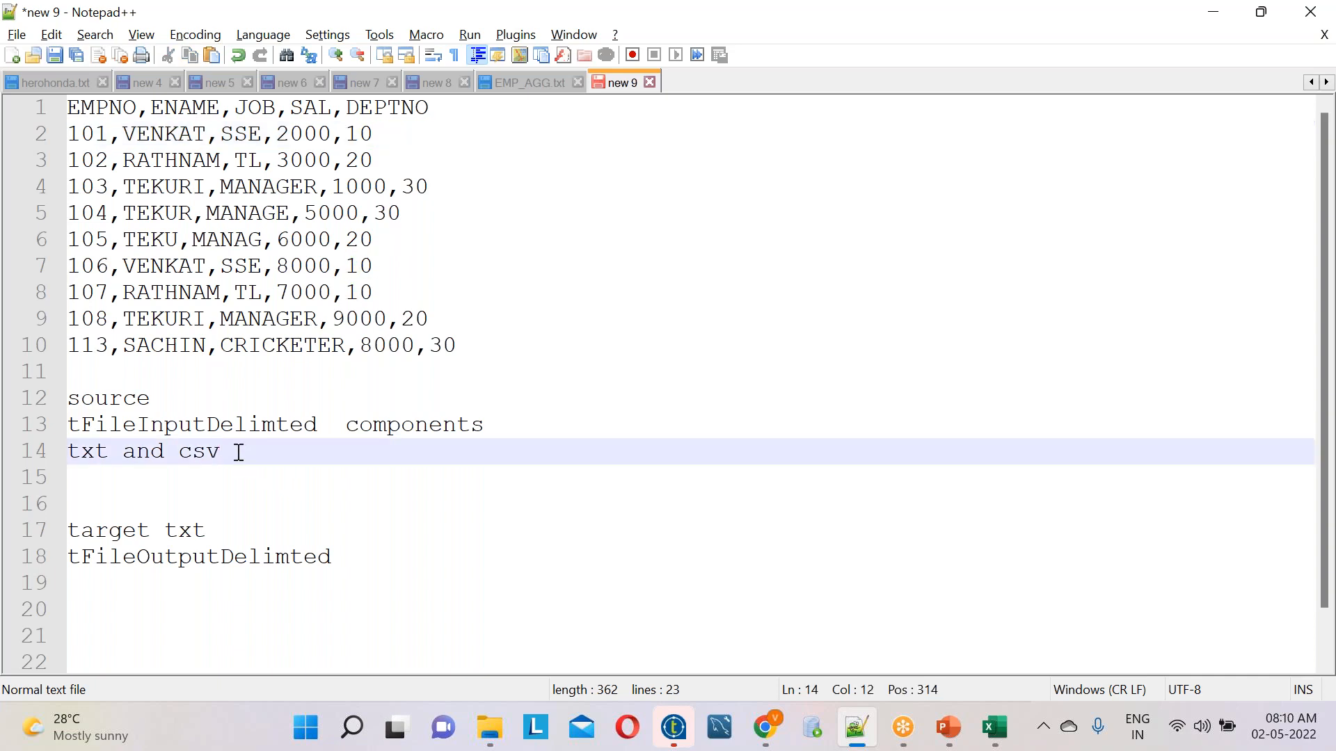
{"action": "key", "text": "Return"}
{"action": "key", "text": "Return"}
{"action": "type", "text": "t"}
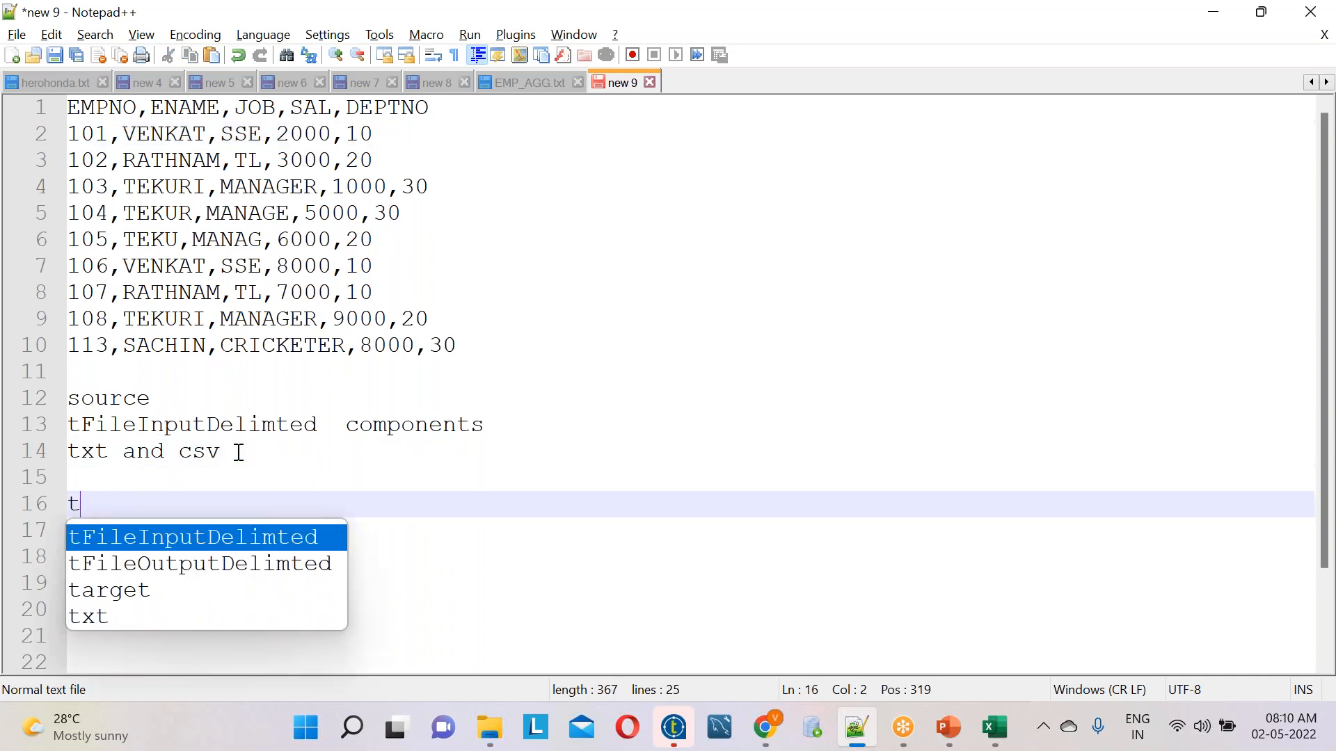
{"action": "type", "text": "FilterRow"}
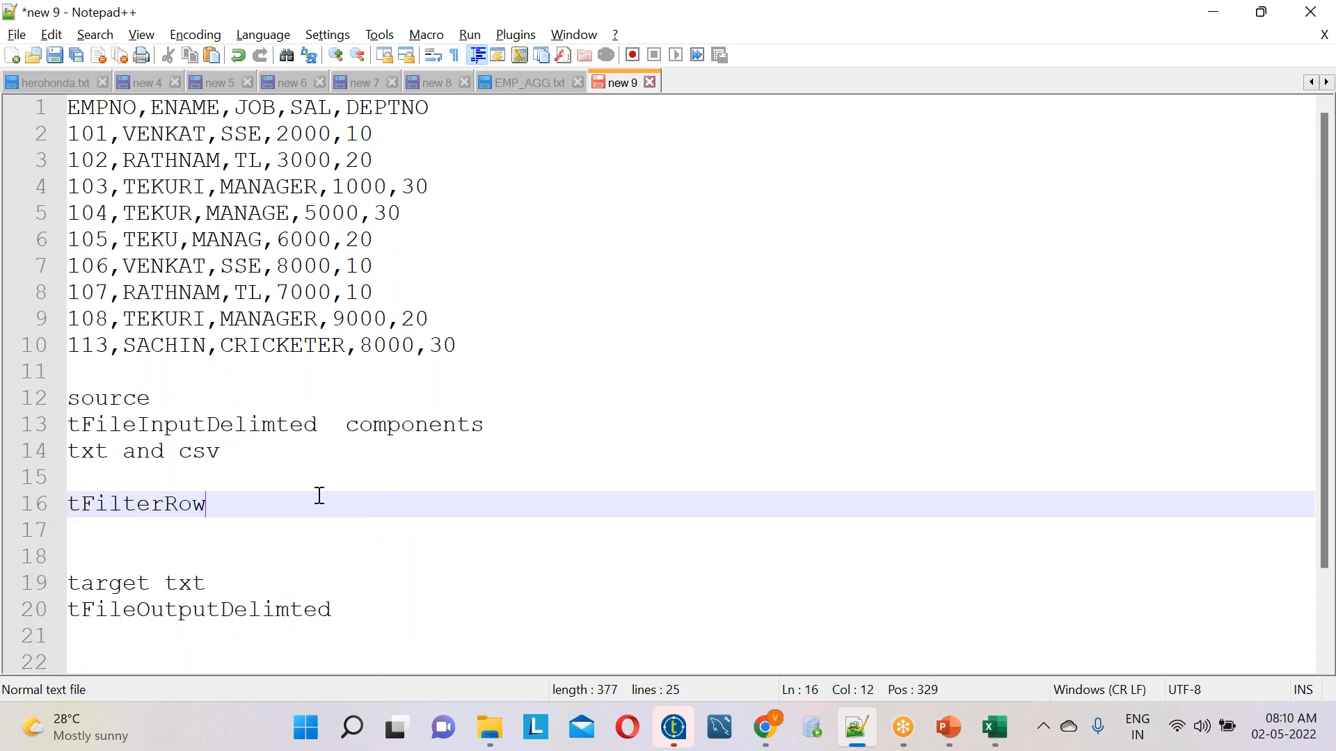
{"action": "left_click", "coordinate": [918, 38]}
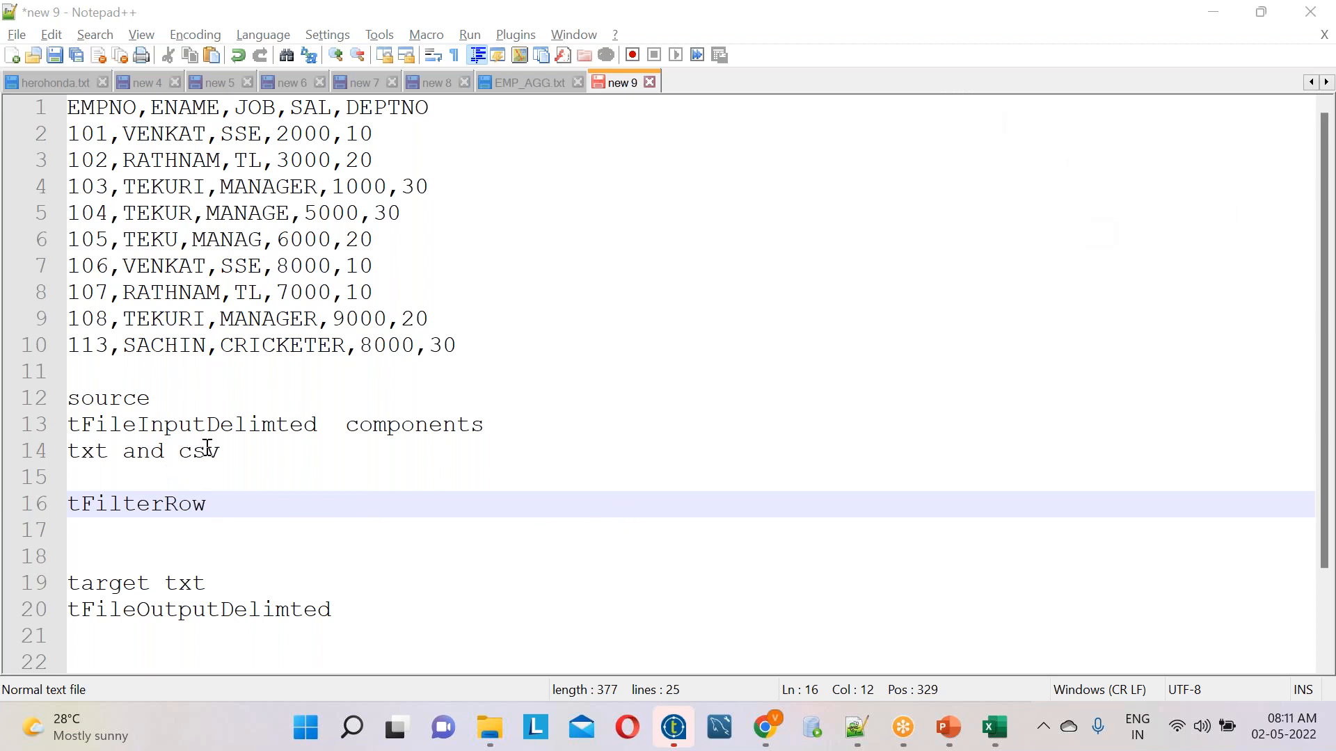
{"action": "left_click_drag", "start_coordinate": [214, 447], "coordinate": [67, 371]}
{"action": "left_click_drag", "start_coordinate": [414, 612], "coordinate": [68, 582]}
{"action": "left_click_drag", "start_coordinate": [230, 504], "coordinate": [47, 506]}
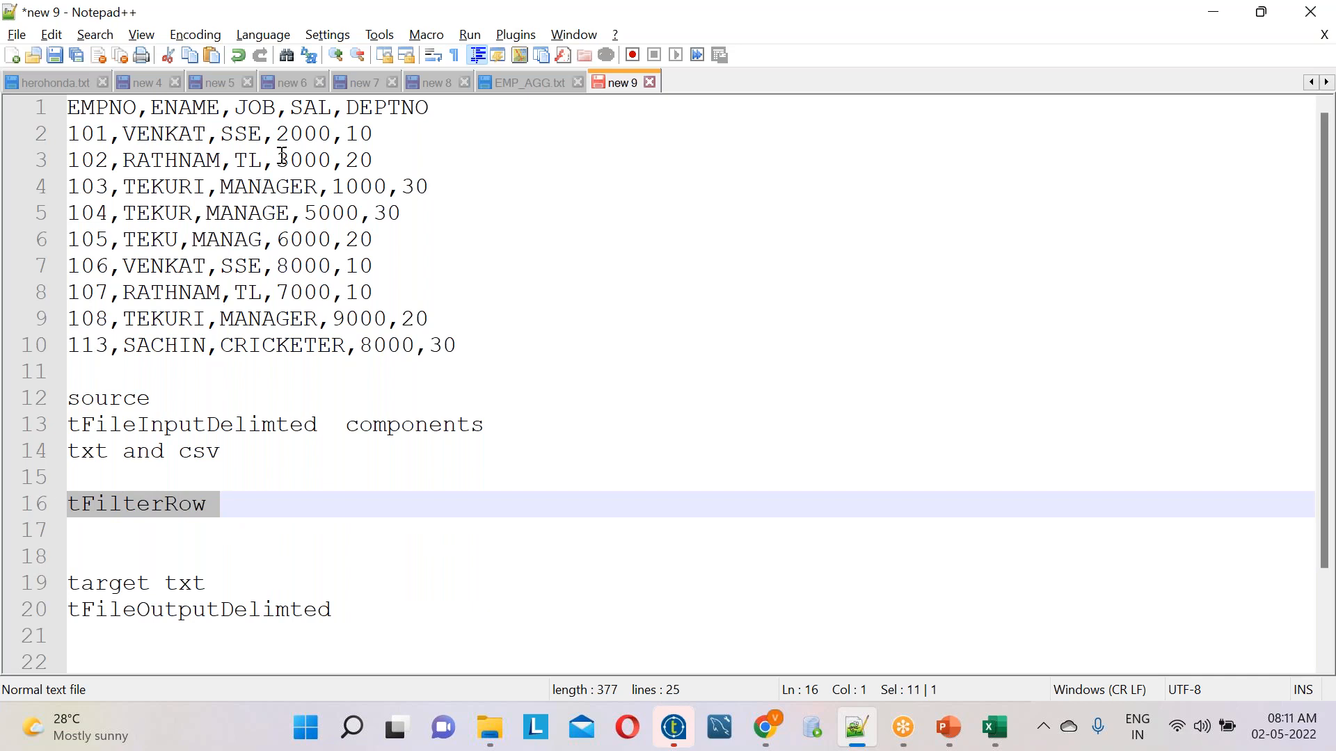
{"action": "left_click_drag", "start_coordinate": [460, 359], "coordinate": [67, 106]}
{"action": "left_click", "coordinate": [121, 398]}
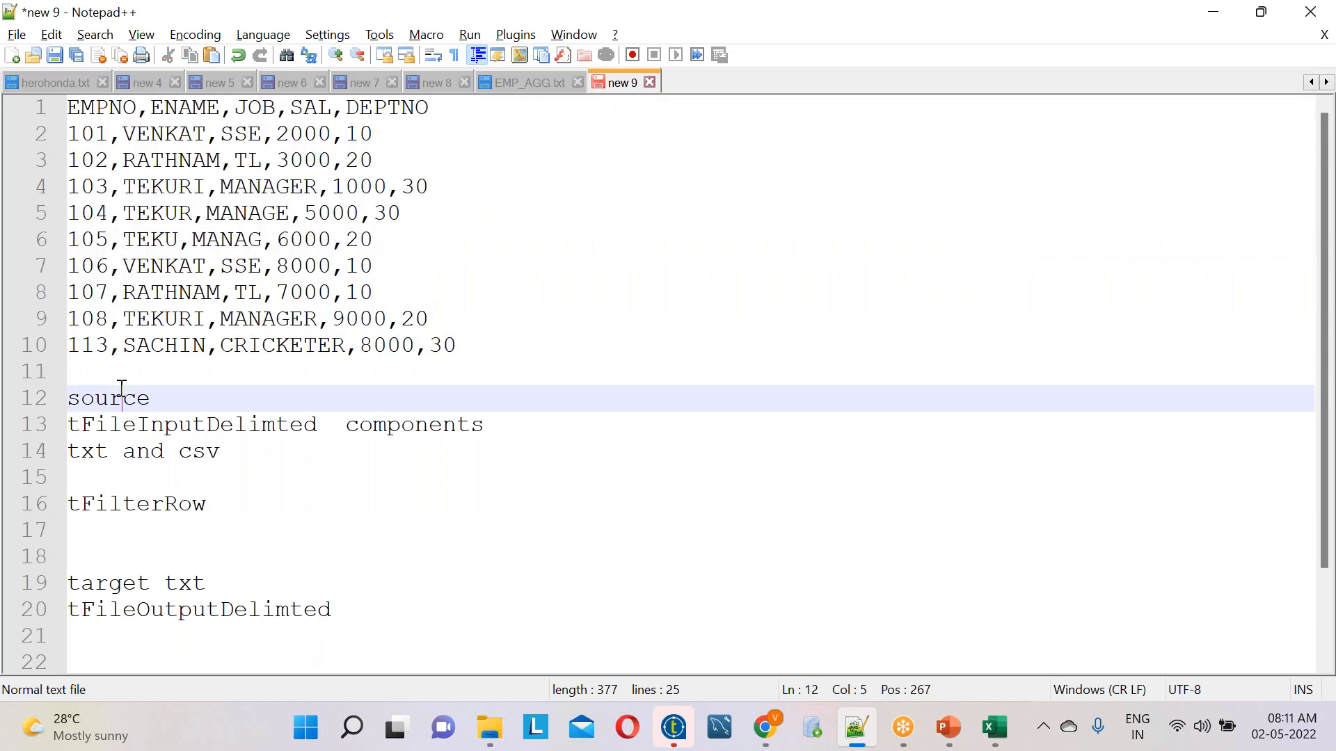
Write "1)import the medata" on the empty line above the "source" heading and add a blank line below it
{"action": "left_click", "coordinate": [118, 381]}
{"action": "type", "text": "1)i"}
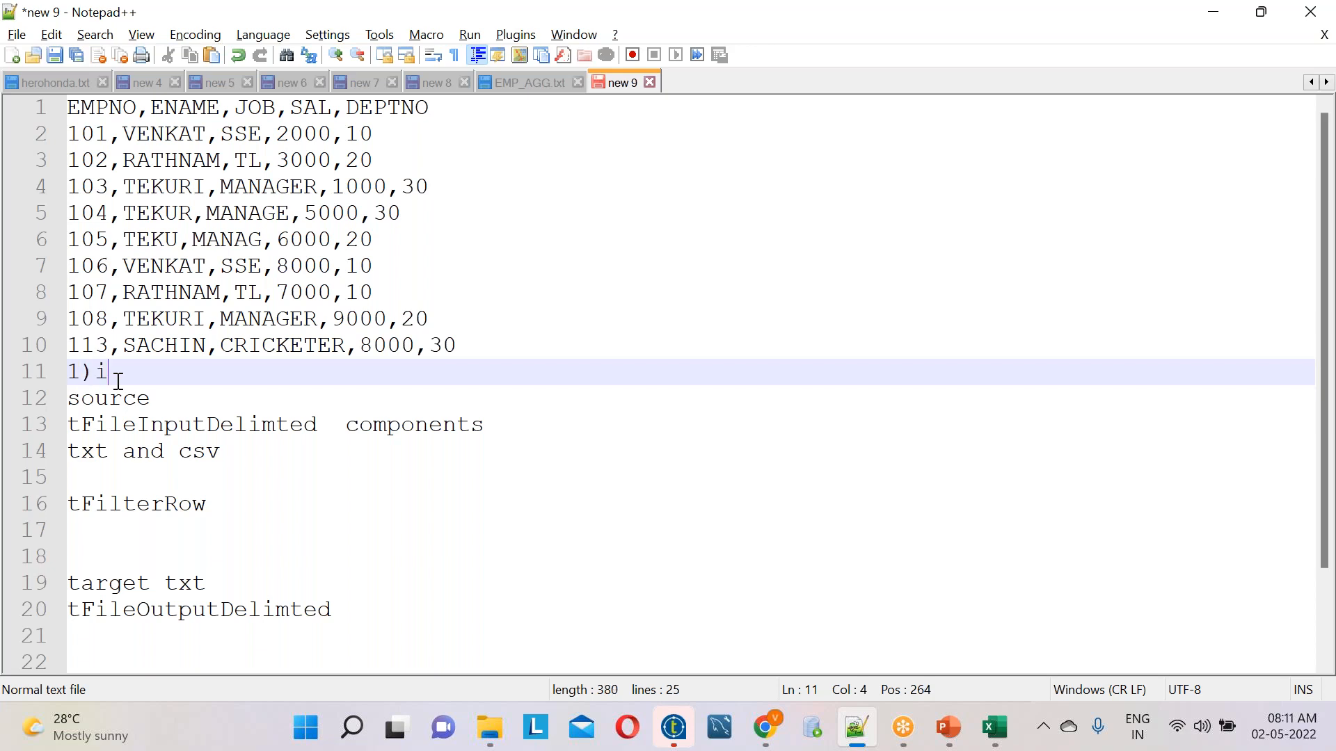
{"action": "type", "text": "mport the"}
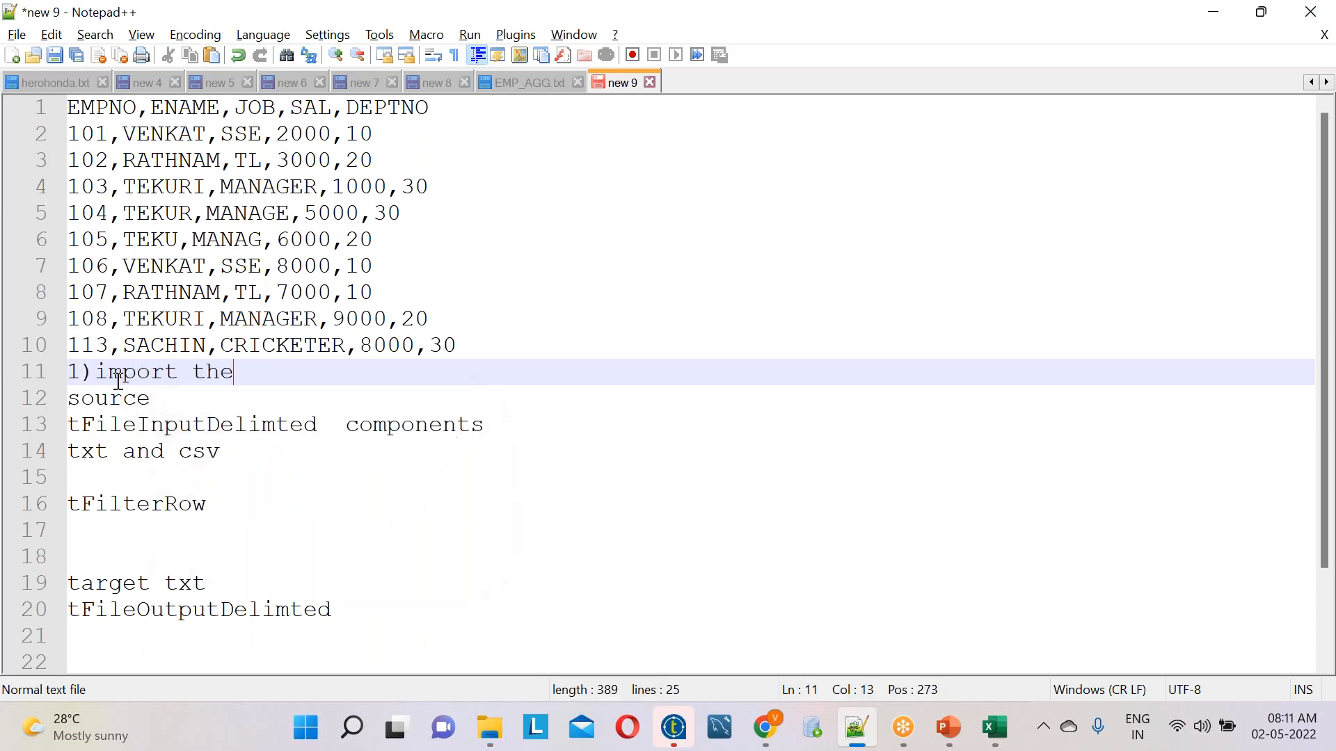
{"action": "type", "text": " medata"}
{"action": "key", "text": "Return"}
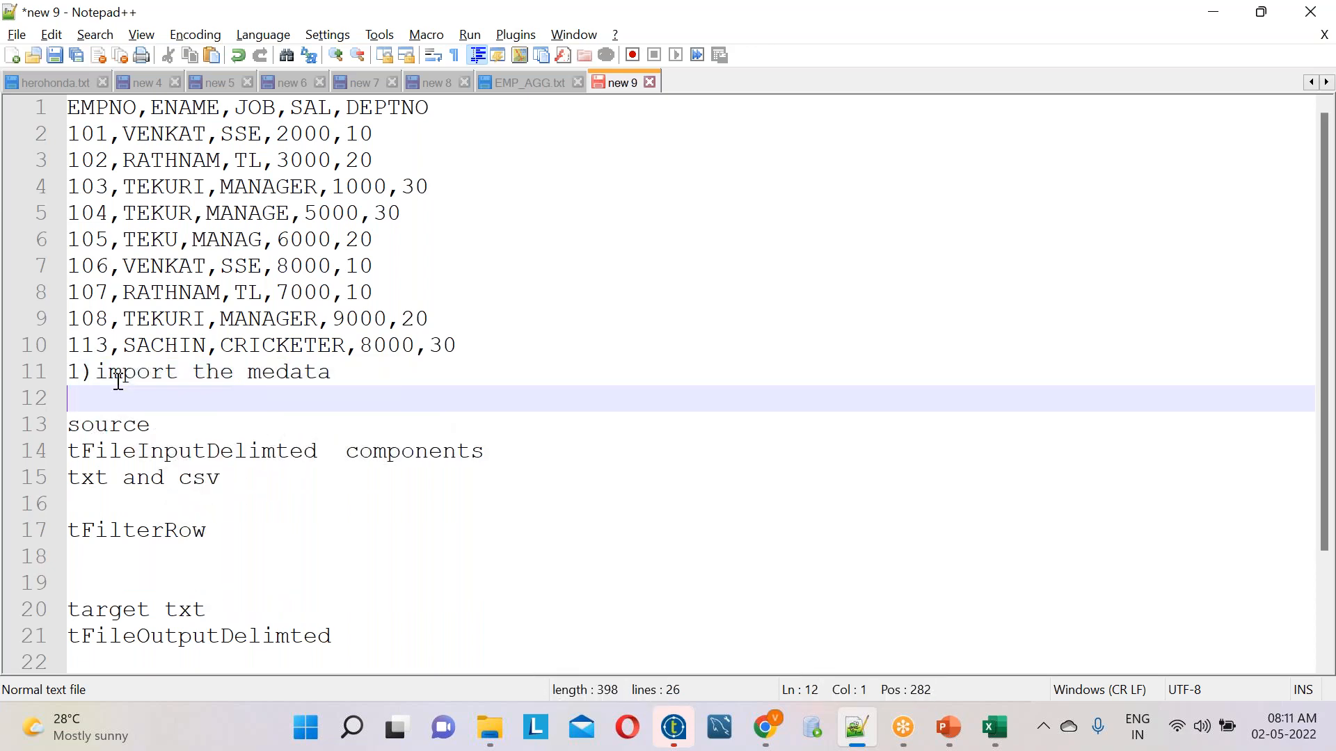
Switch to Talend Open Studio and start creating a new delimited file entry in the repository's Metadata
{"action": "left_click", "coordinate": [674, 728]}
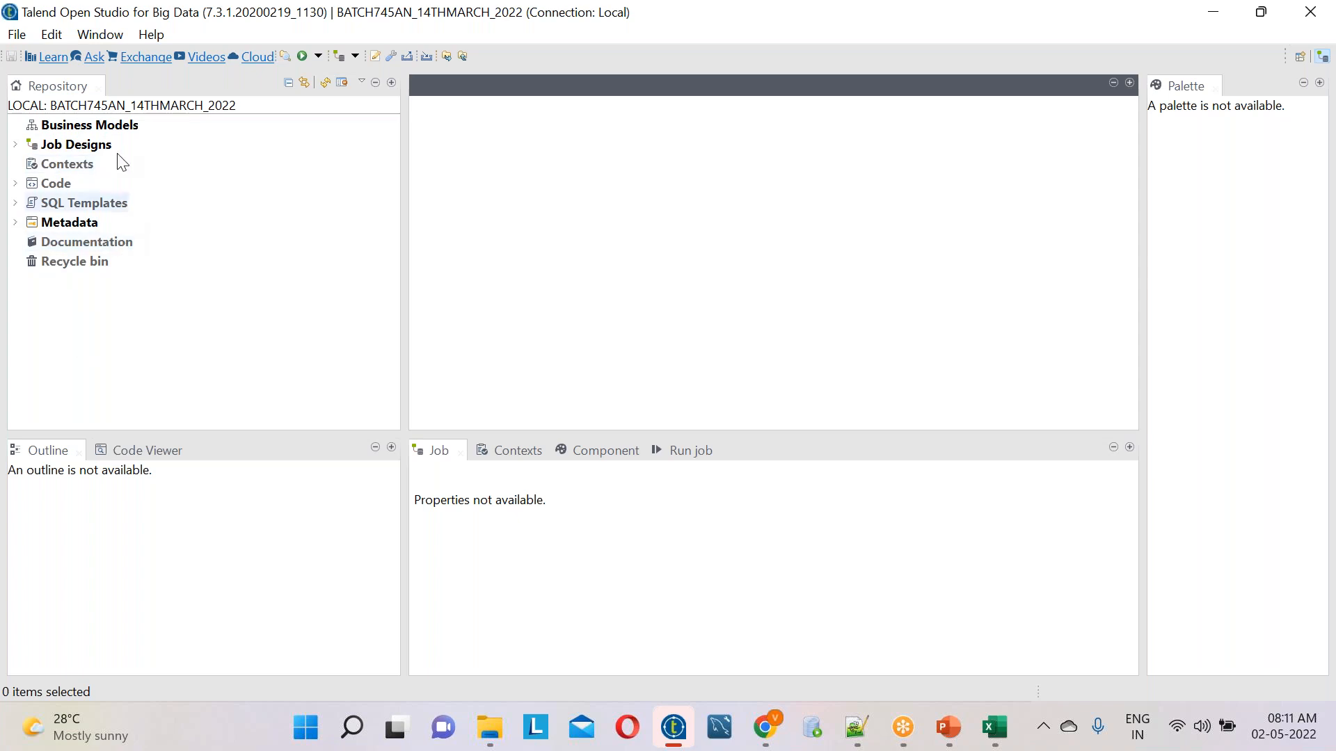
{"action": "left_click", "coordinate": [16, 223]}
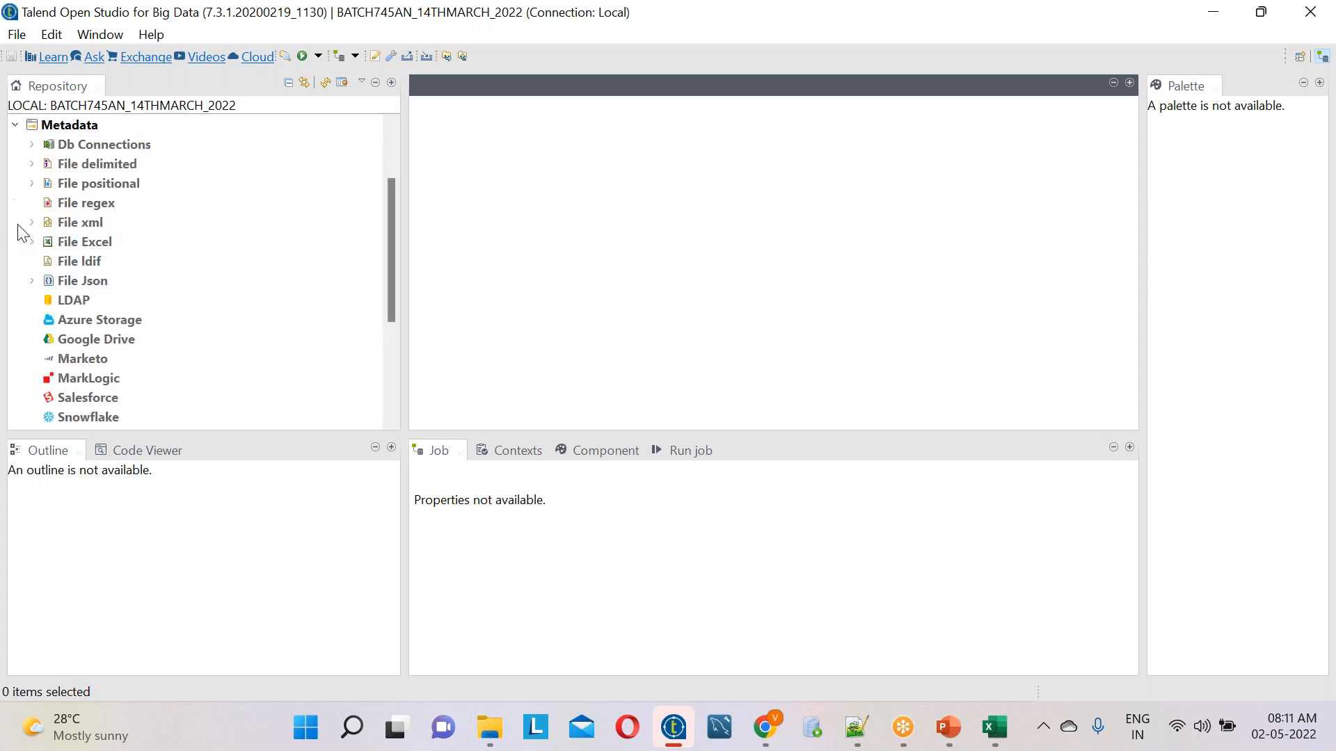
{"action": "left_click", "coordinate": [103, 168]}
{"action": "right_click", "coordinate": [104, 169]}
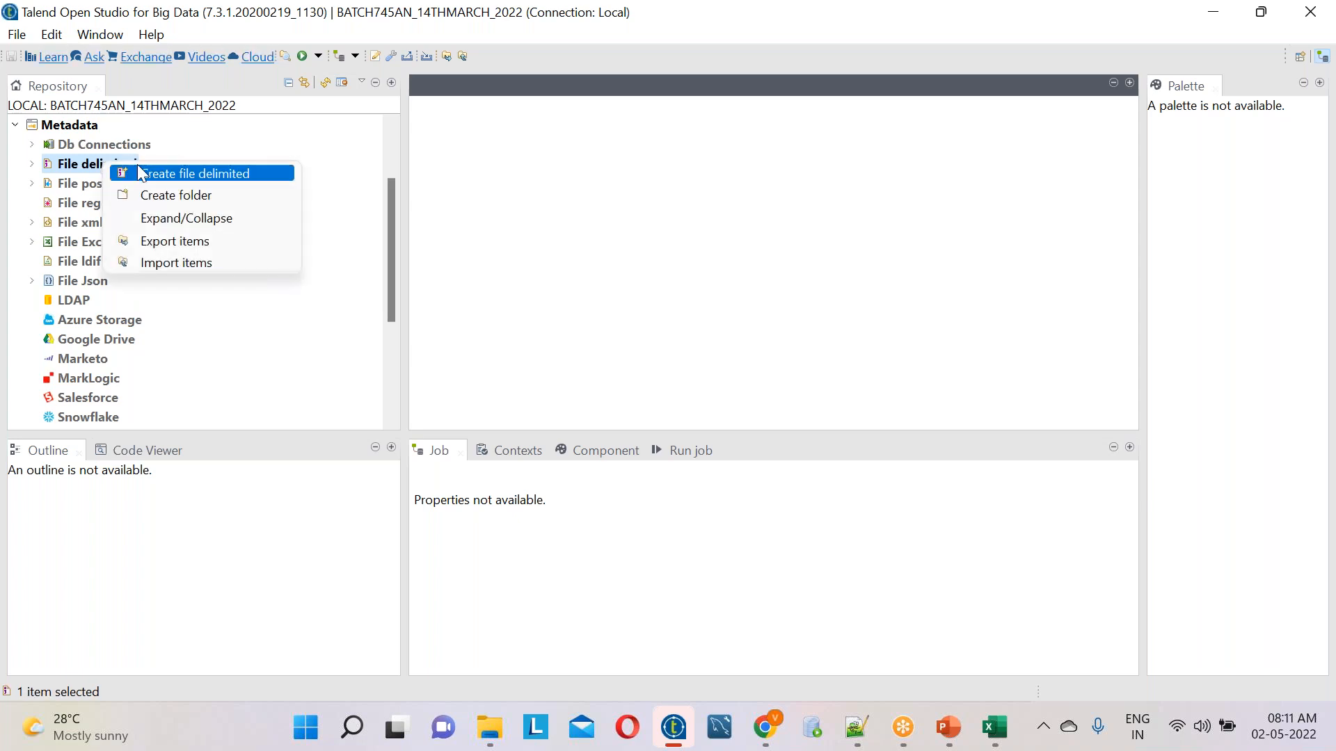
{"action": "left_click", "coordinate": [153, 175]}
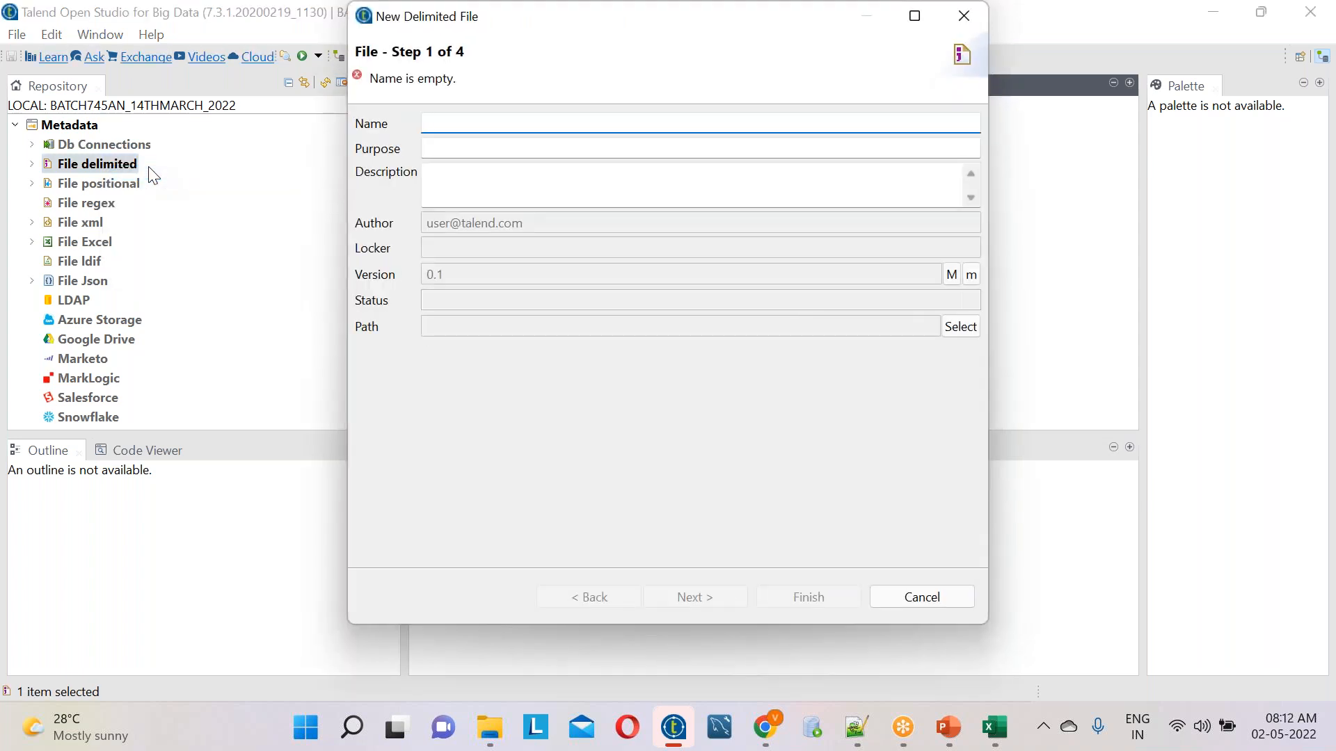
Name the new delimited file metadata EMP_AGG_DEMO40 and continue to the file path settings
{"action": "type", "text": "SR"}
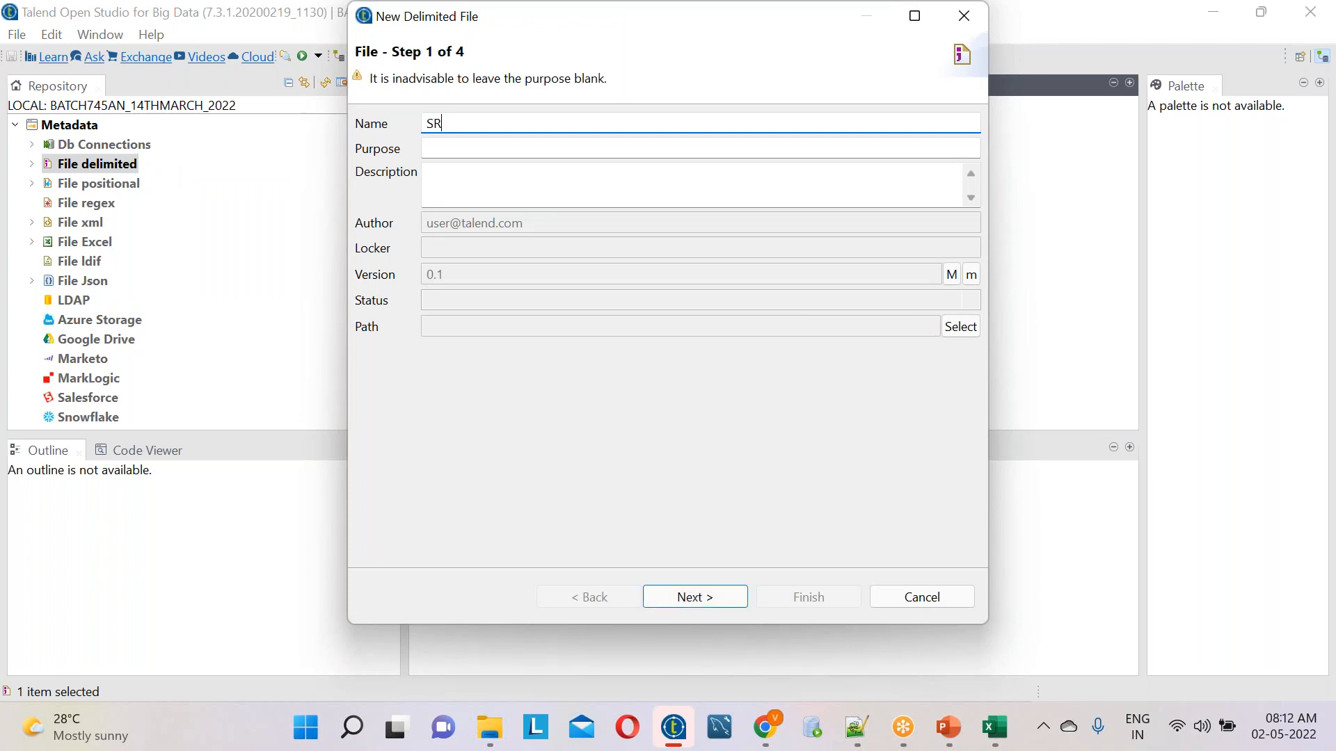
{"action": "key", "text": "BackSpace"}
{"action": "key", "text": "alt+Tab"}
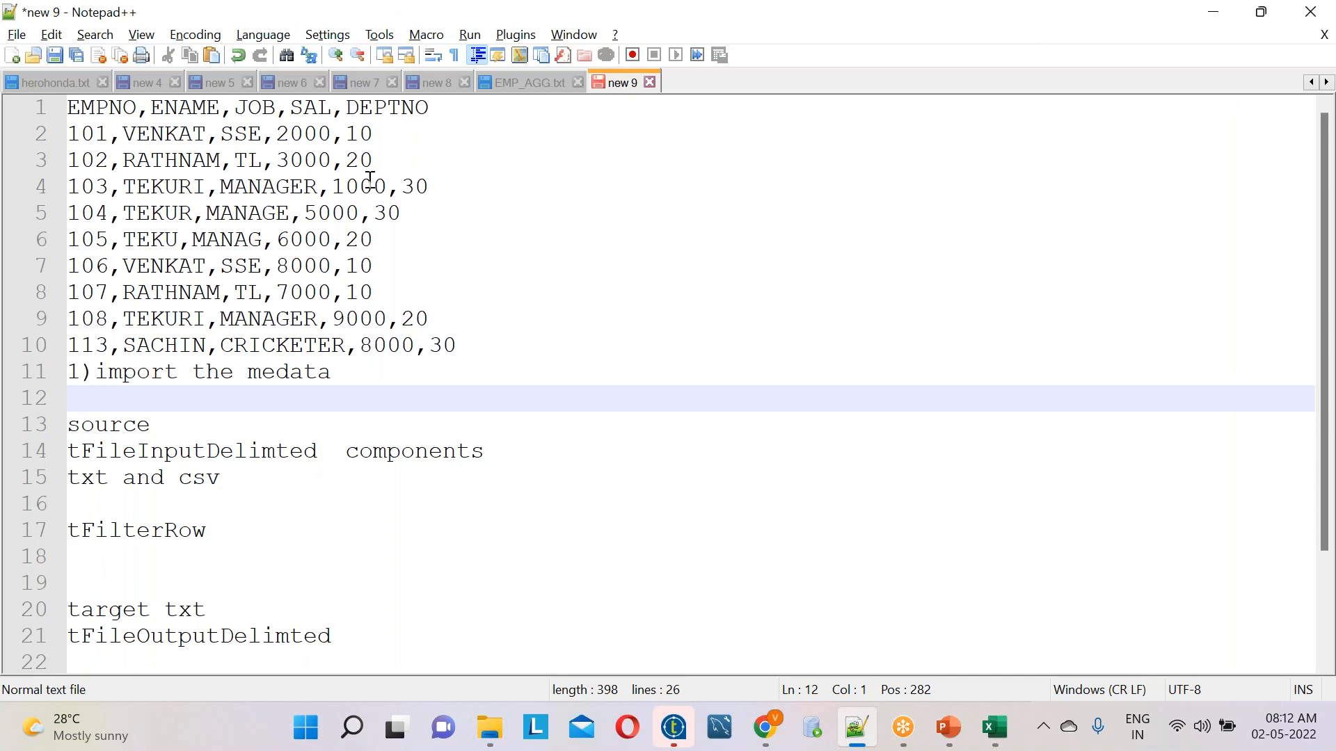
{"action": "key", "text": "alt+Tab"}
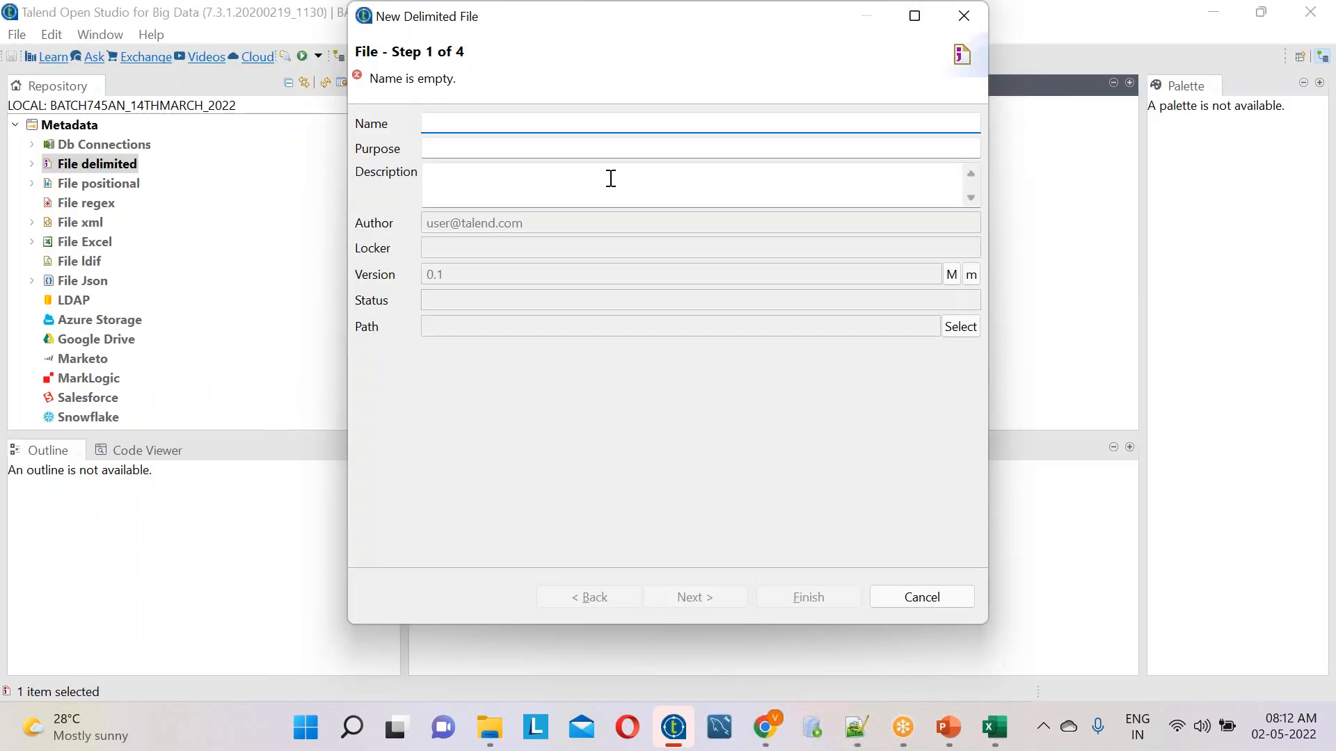
{"action": "type", "text": "EMP_AGG_DEMO40"}
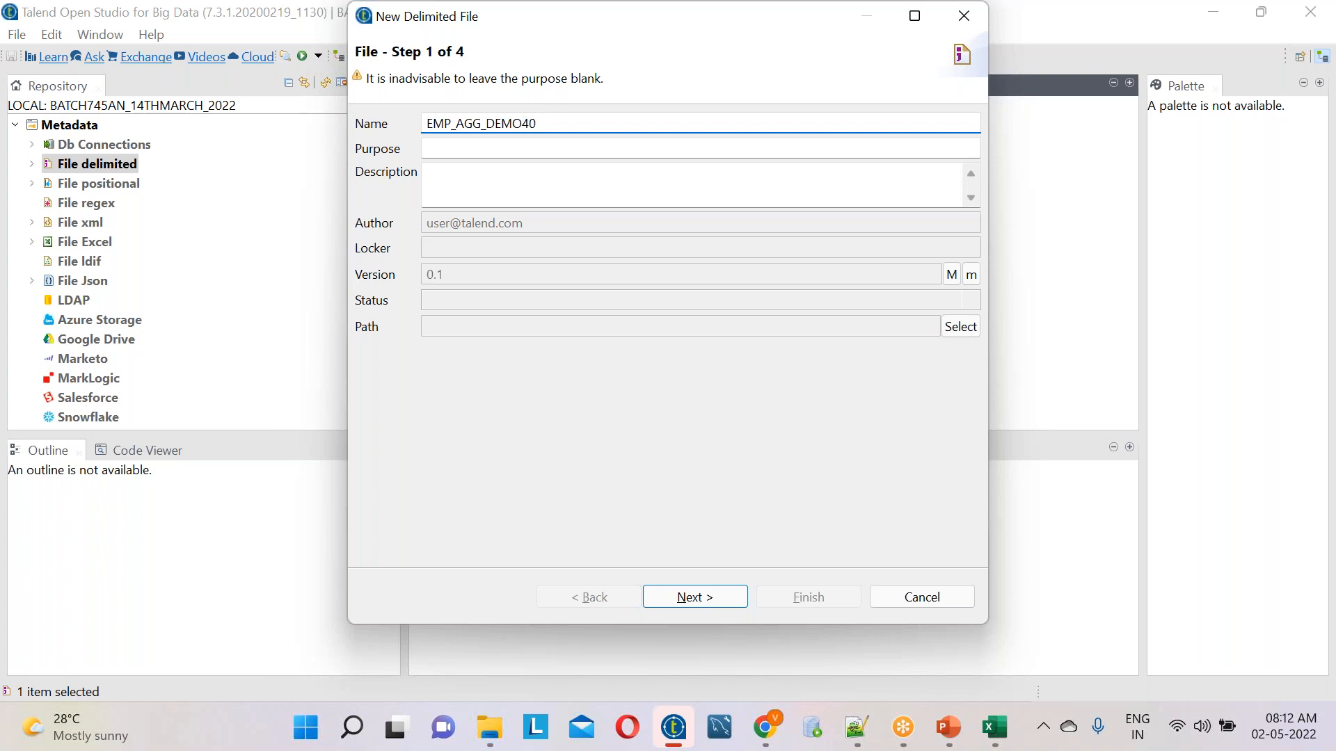
{"action": "left_click", "coordinate": [692, 597]}
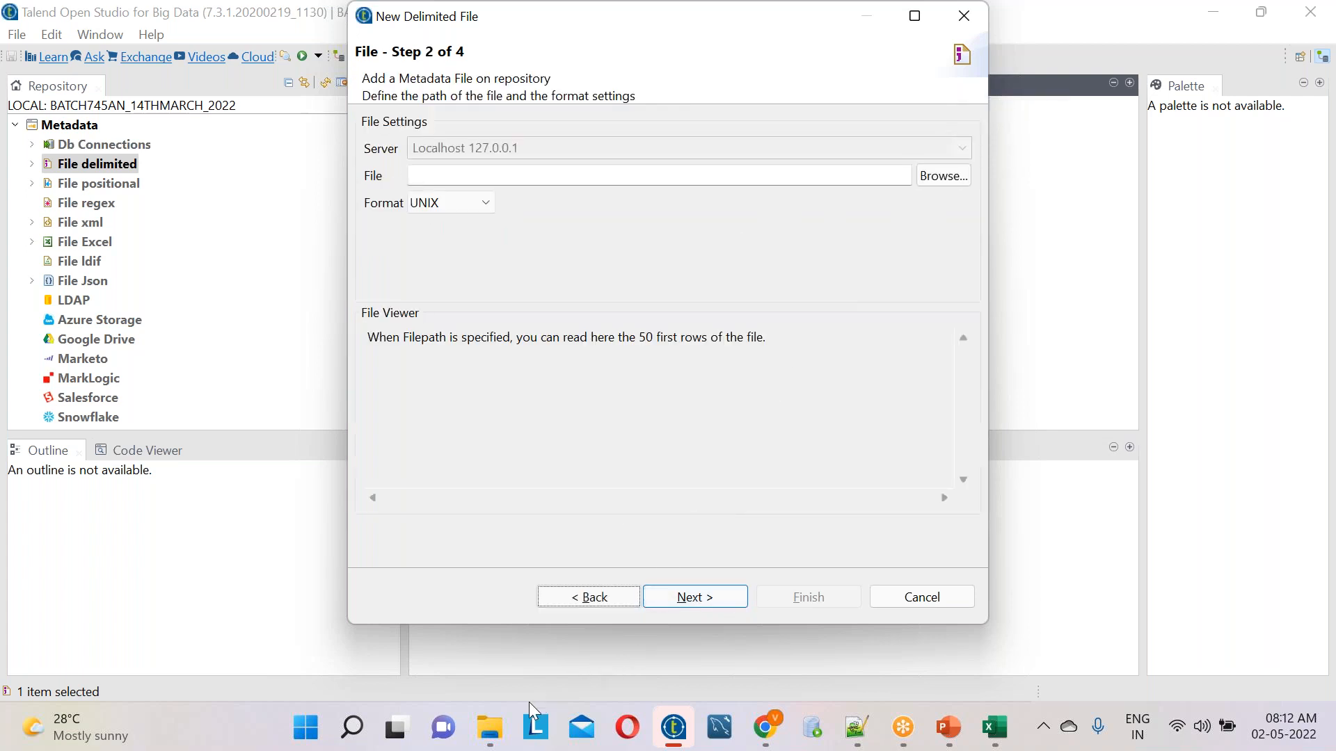
Browse for the metadata file in the SOURCE folder of BATCH745_14TH_MARCH_2022, limiting the file type to *.txt
{"action": "left_click", "coordinate": [490, 727]}
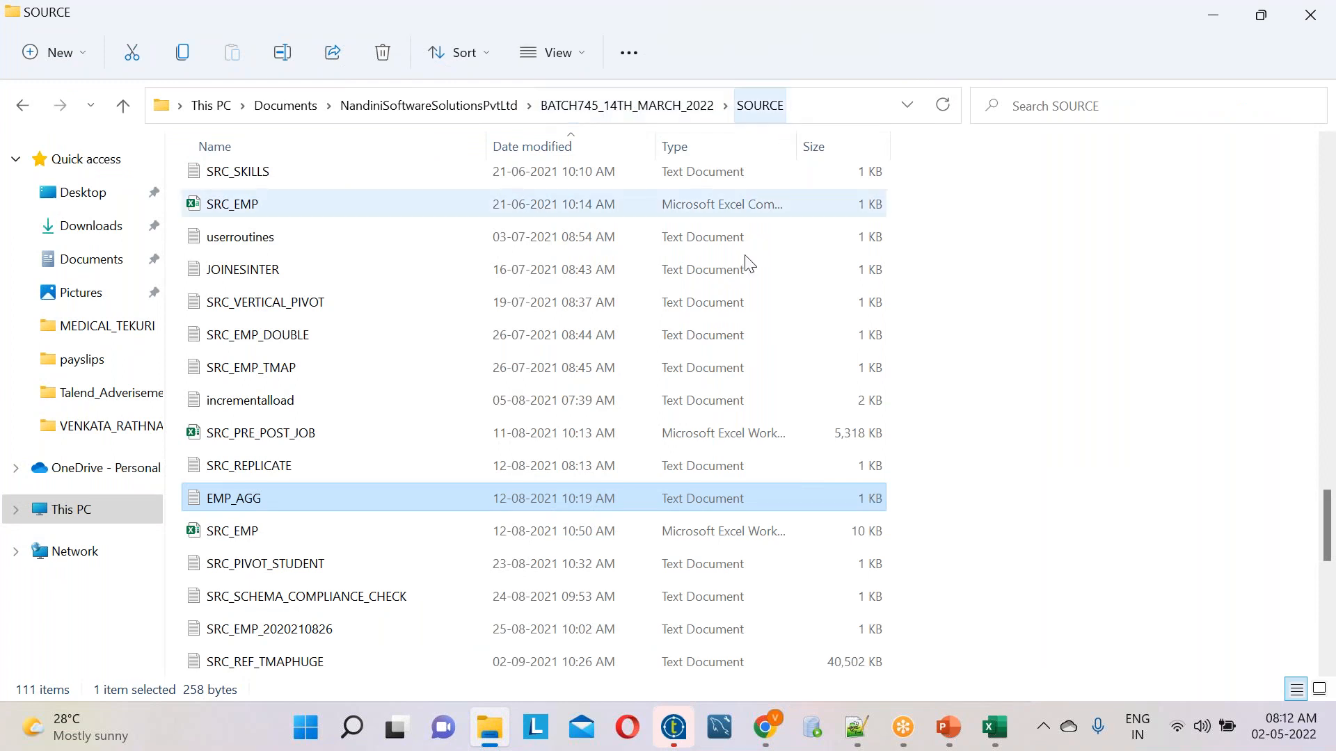
{"action": "left_click", "coordinate": [671, 737]}
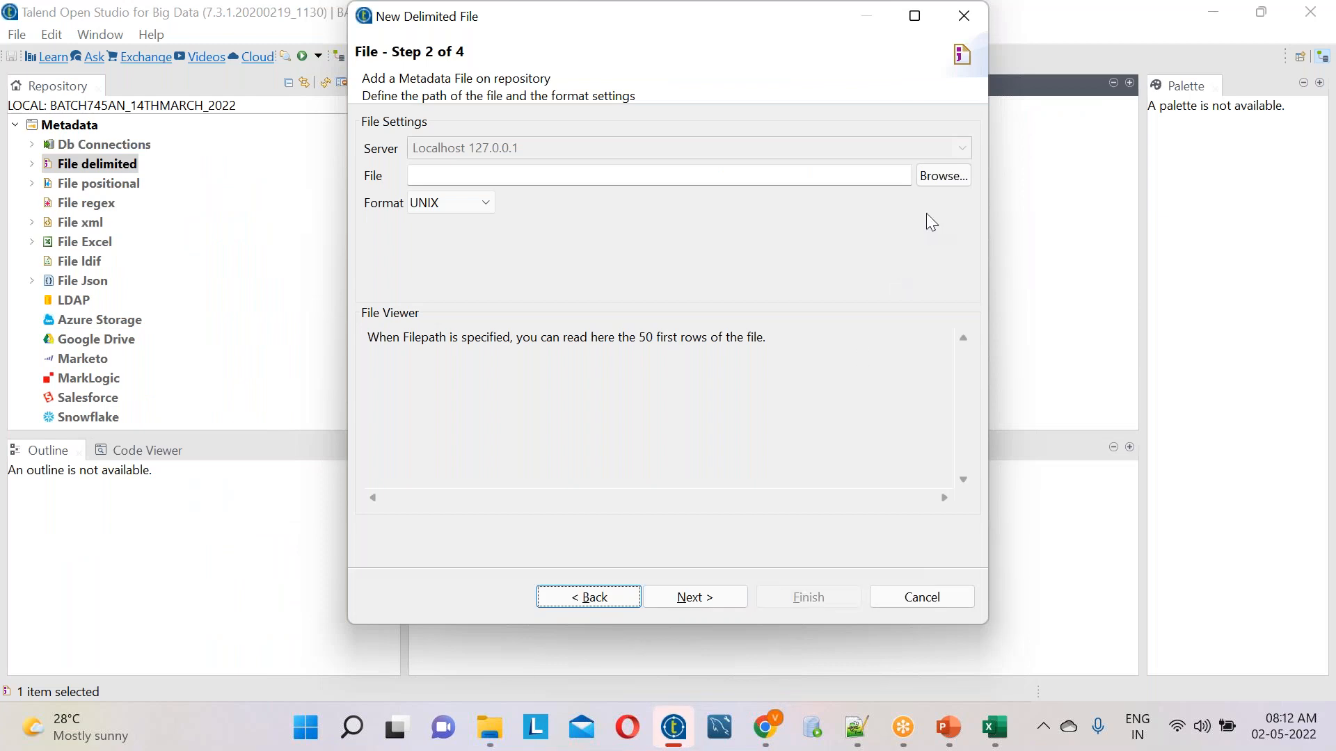
{"action": "left_click", "coordinate": [944, 177]}
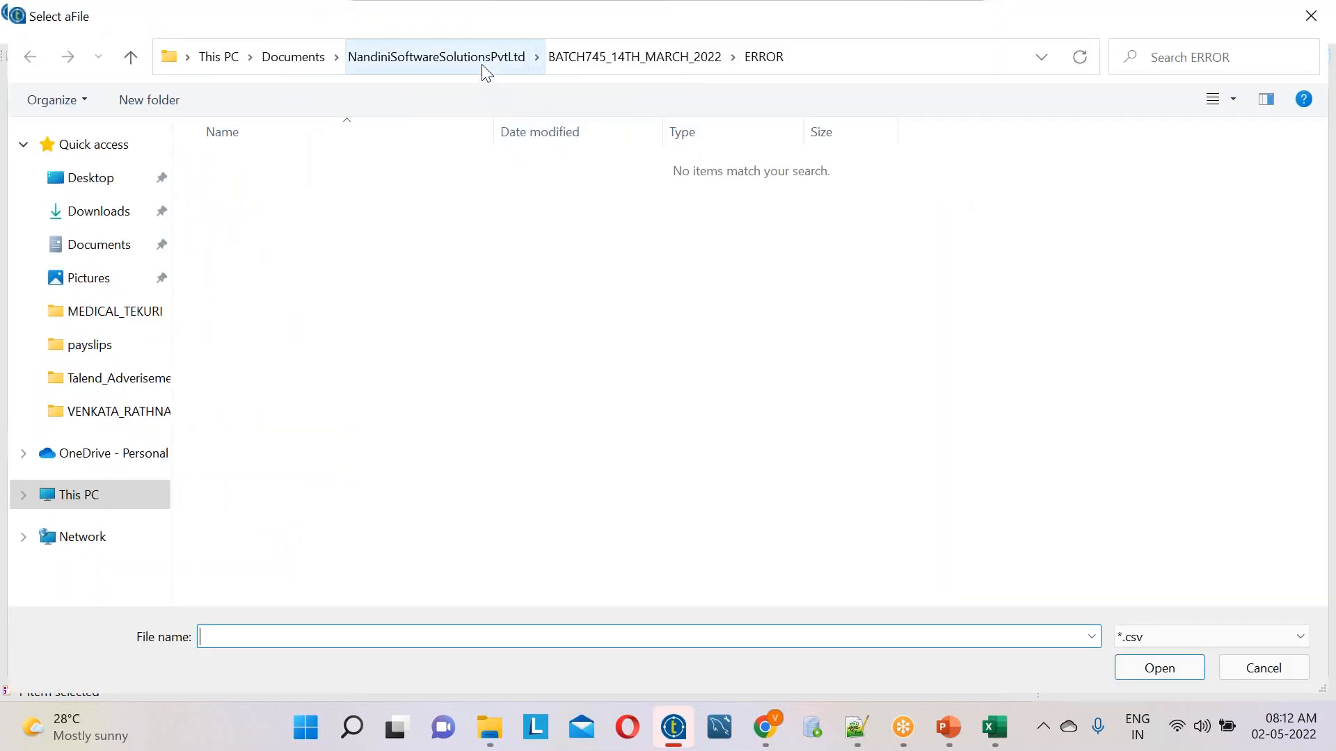
{"action": "left_click", "coordinate": [665, 64]}
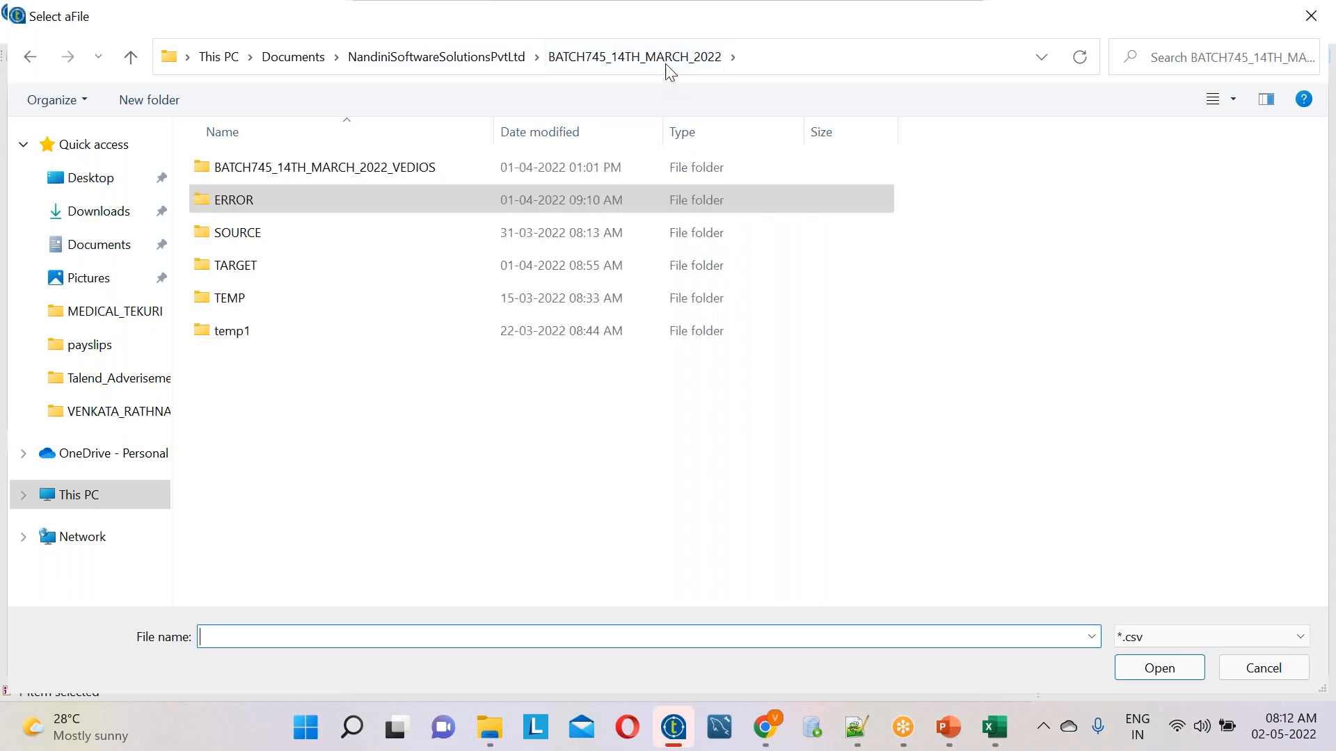
{"action": "double_click", "coordinate": [244, 232]}
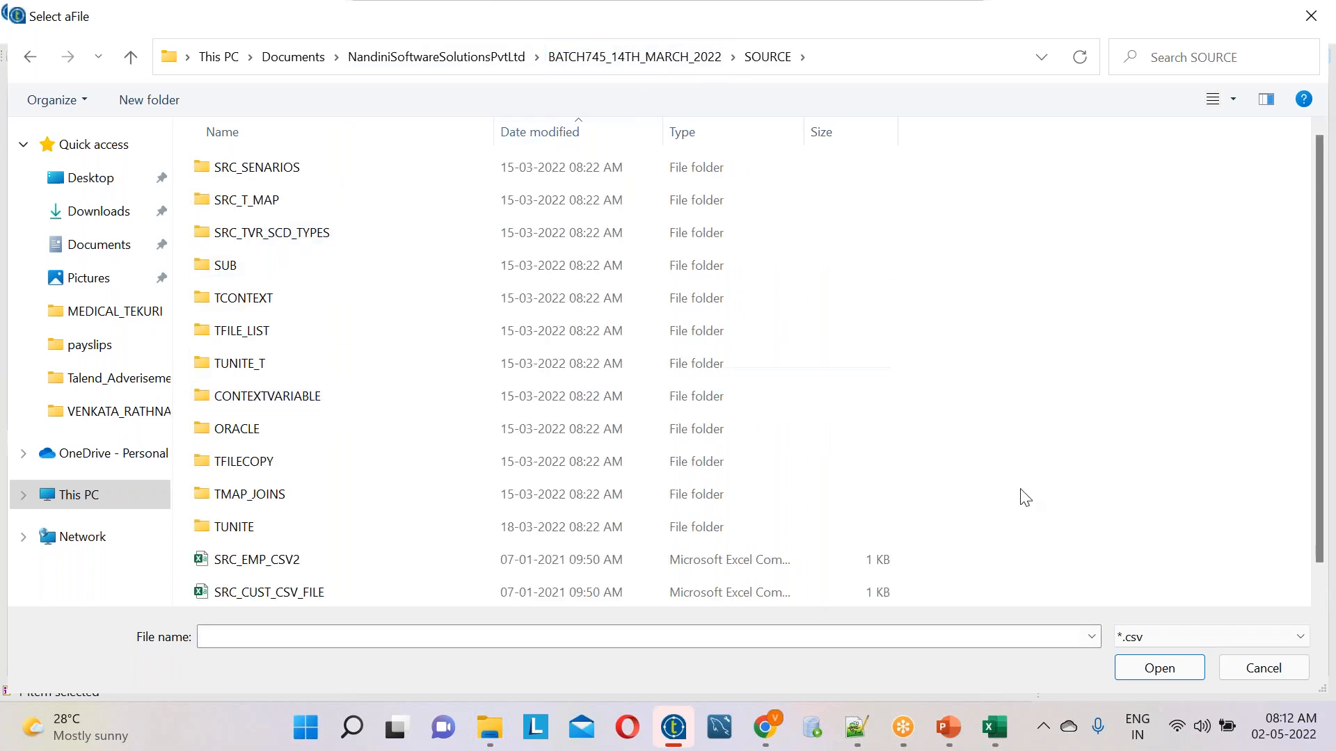
{"action": "left_click", "coordinate": [1156, 633]}
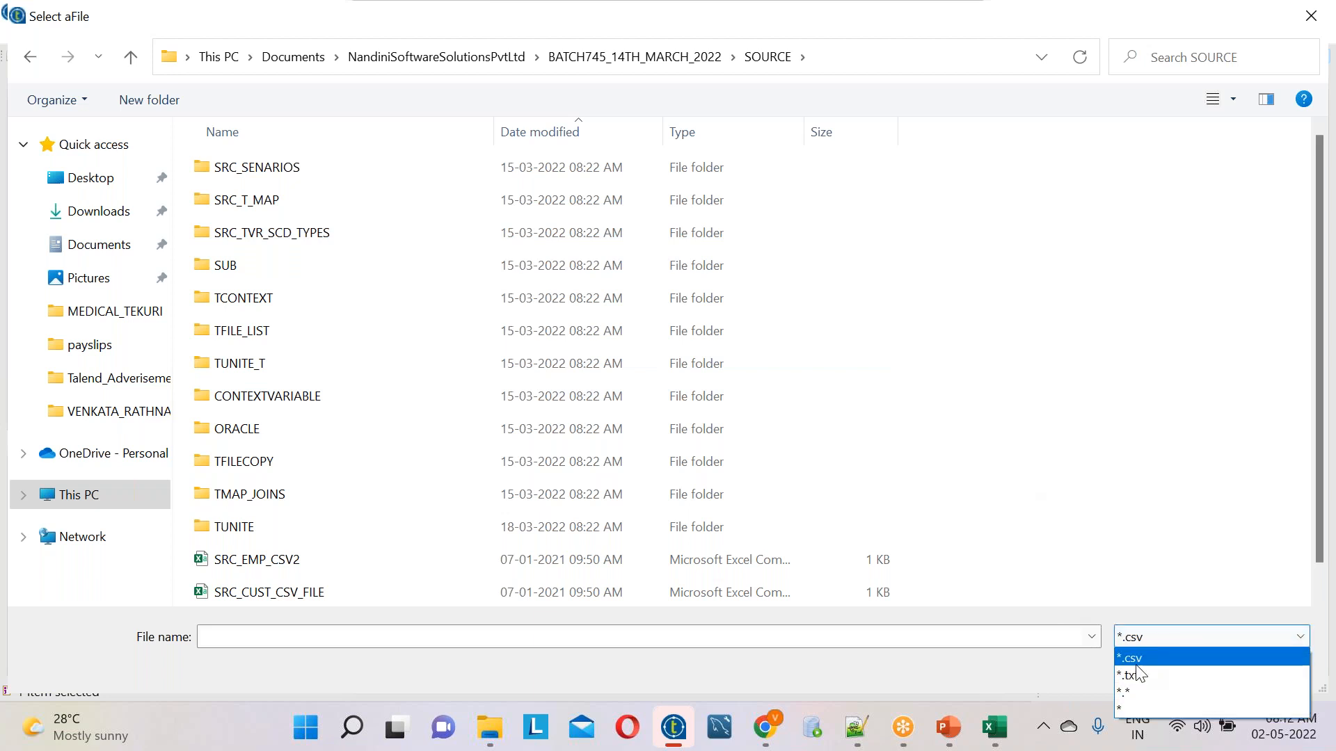
{"action": "left_click", "coordinate": [1133, 675]}
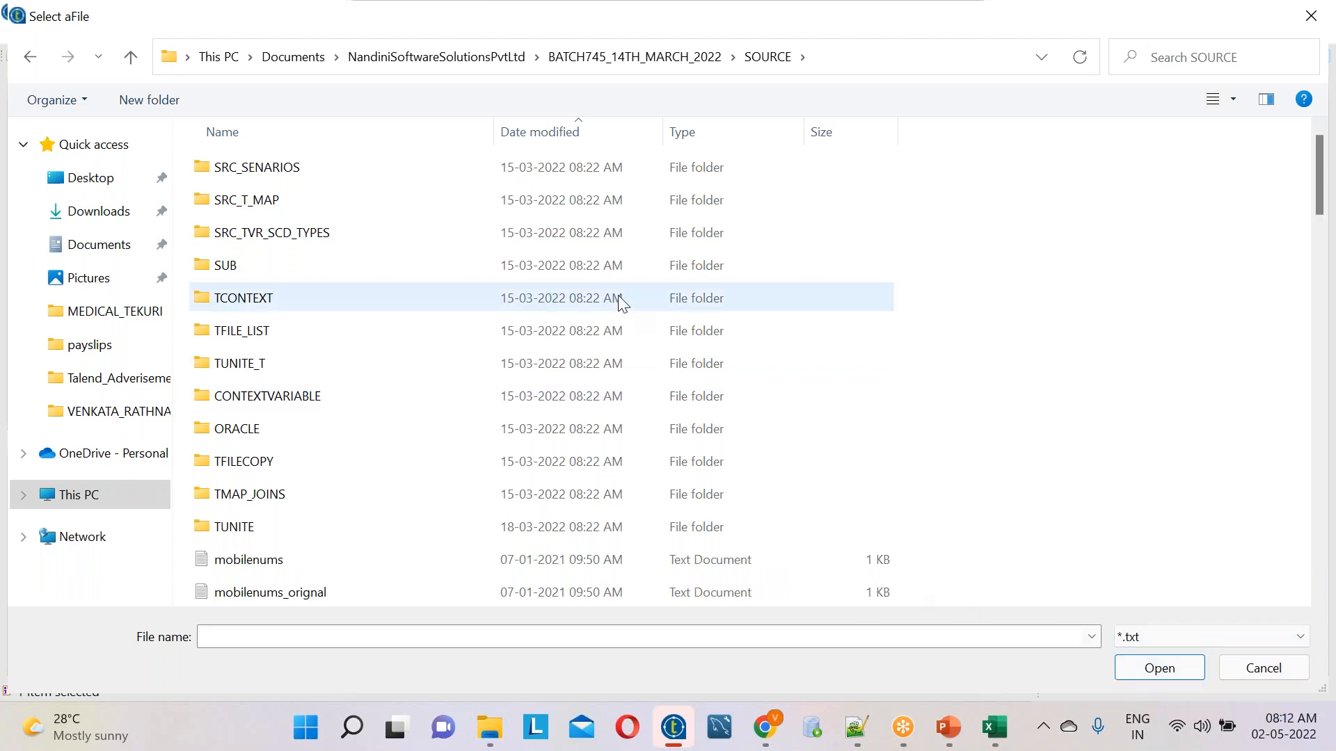
Choose the EMP_AGG text file as the metadata file and continue to the parse settings
{"action": "scroll", "coordinate": [620, 300], "scroll_direction": "down", "scroll_amount": 5}
{"action": "scroll", "coordinate": [619, 301], "scroll_direction": "down", "scroll_amount": 4}
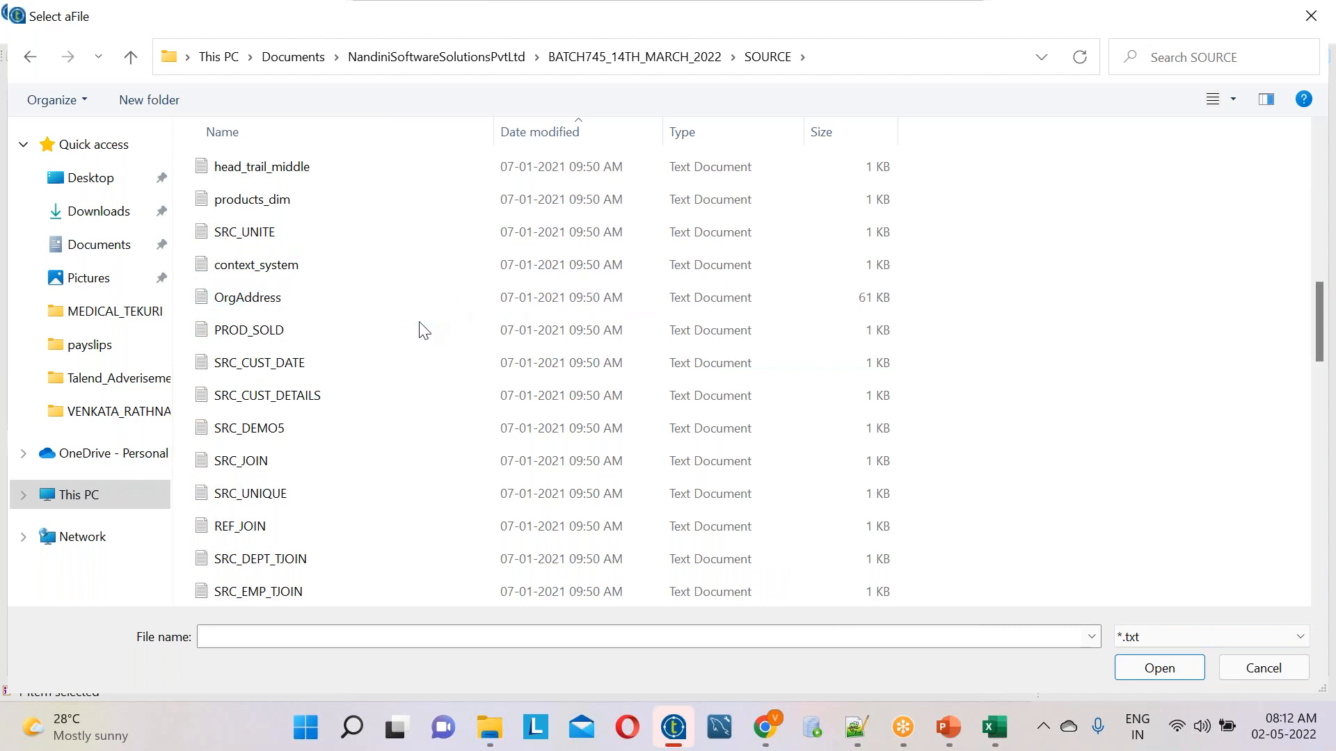
{"action": "scroll", "coordinate": [320, 440], "scroll_direction": "down", "scroll_amount": 7}
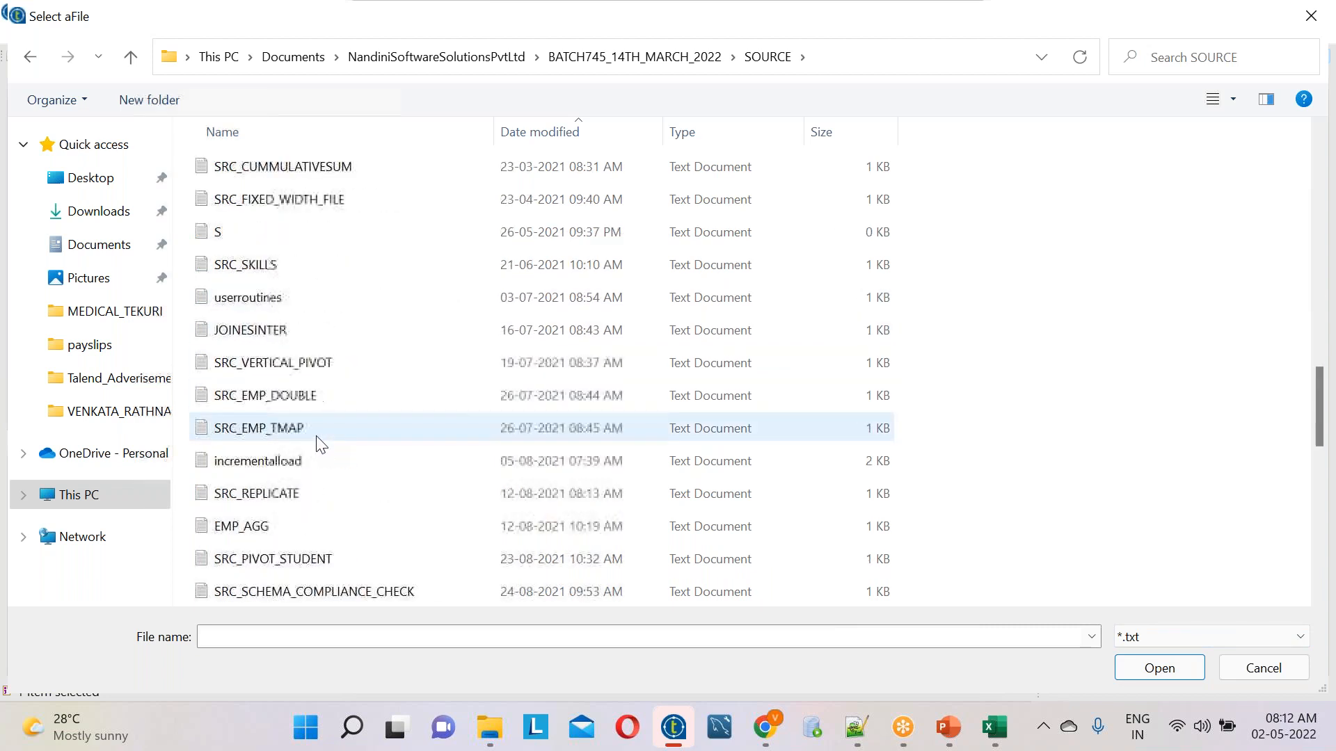
{"action": "double_click", "coordinate": [281, 428]}
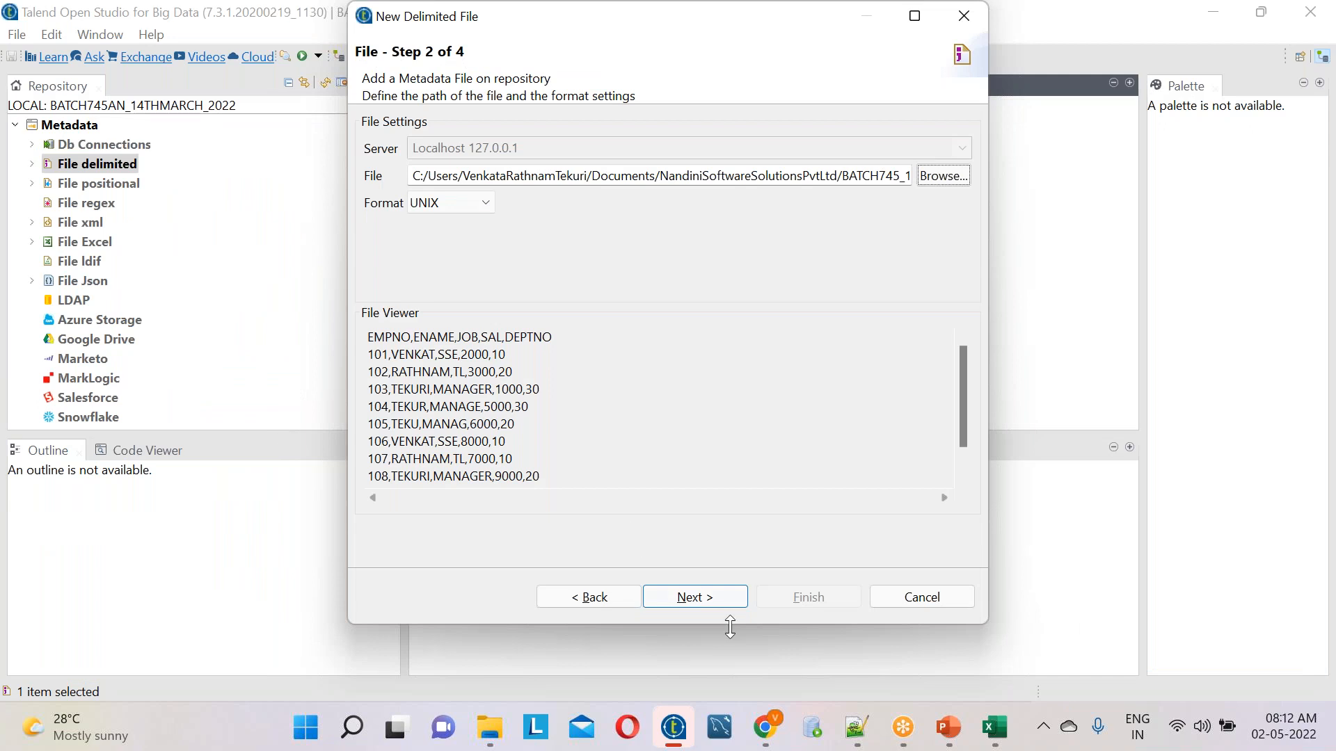
{"action": "left_click", "coordinate": [692, 597]}
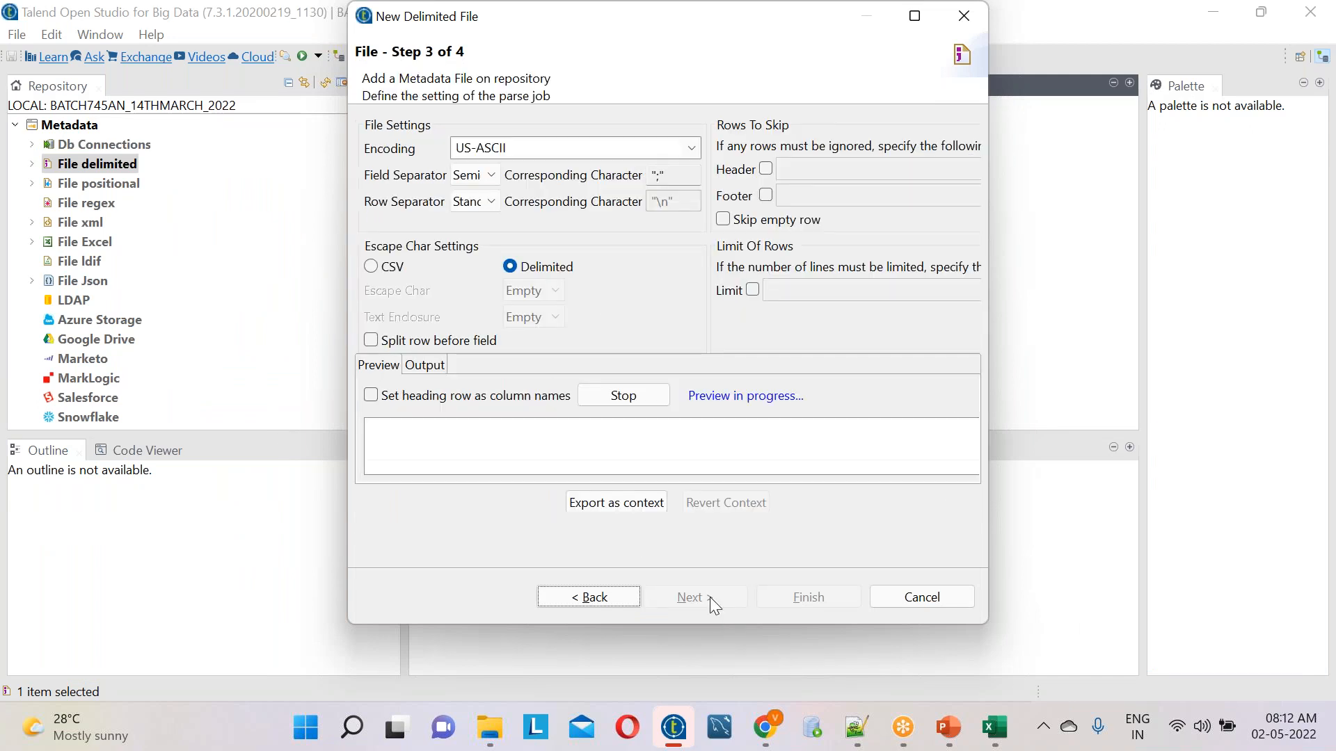
Check the delimiter of the sample data in Notepad++, and set the field separator to Comma back in Talend
{"action": "left_click", "coordinate": [855, 728]}
{"action": "left_click_drag", "start_coordinate": [331, 373], "coordinate": [38, 105]}
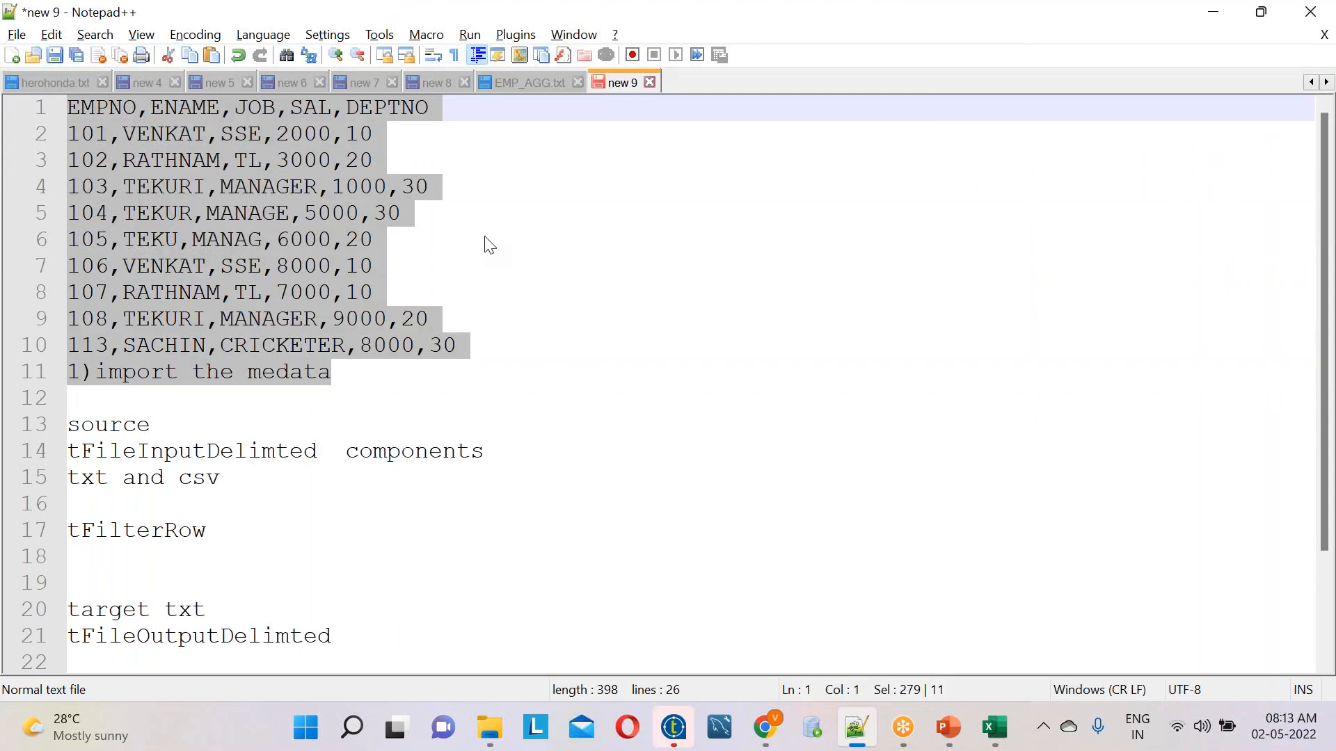
{"action": "left_click", "coordinate": [114, 109]}
{"action": "left_click", "coordinate": [175, 113]}
{"action": "key", "text": "alt+Tab"}
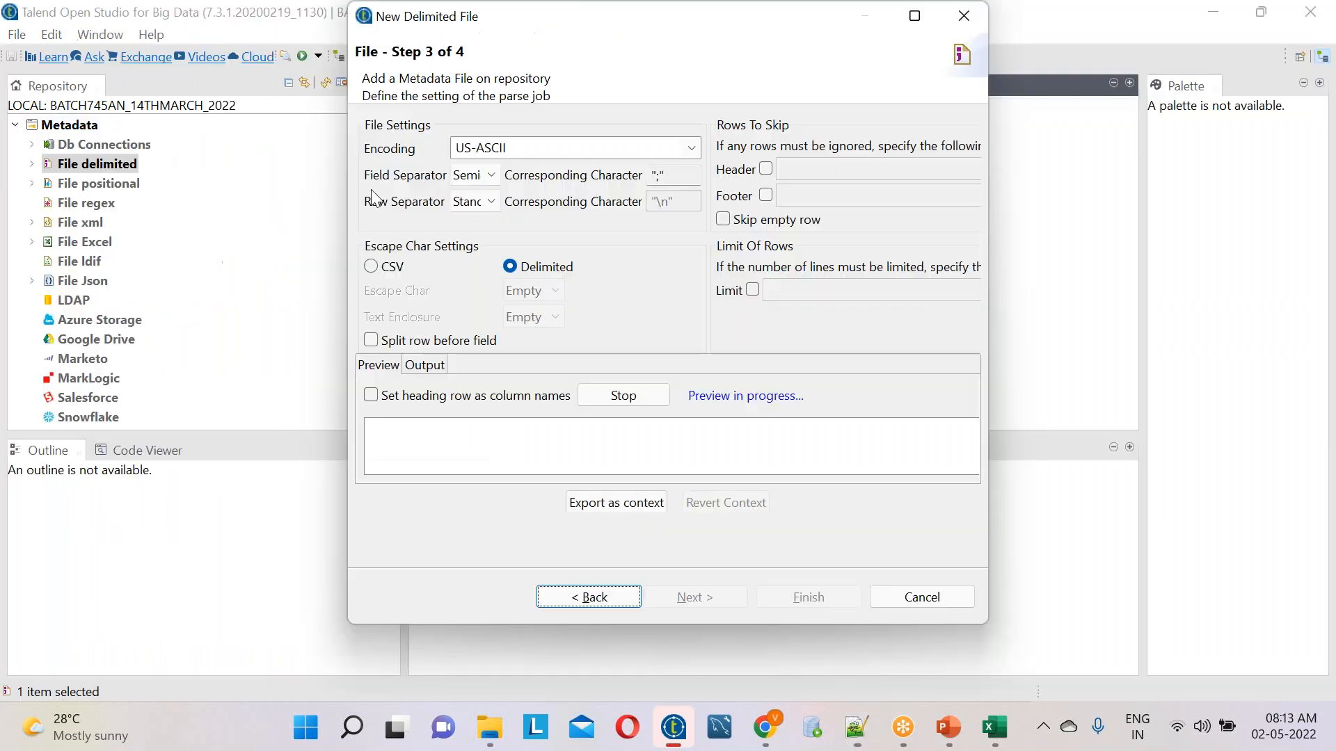
{"action": "left_click", "coordinate": [489, 177]}
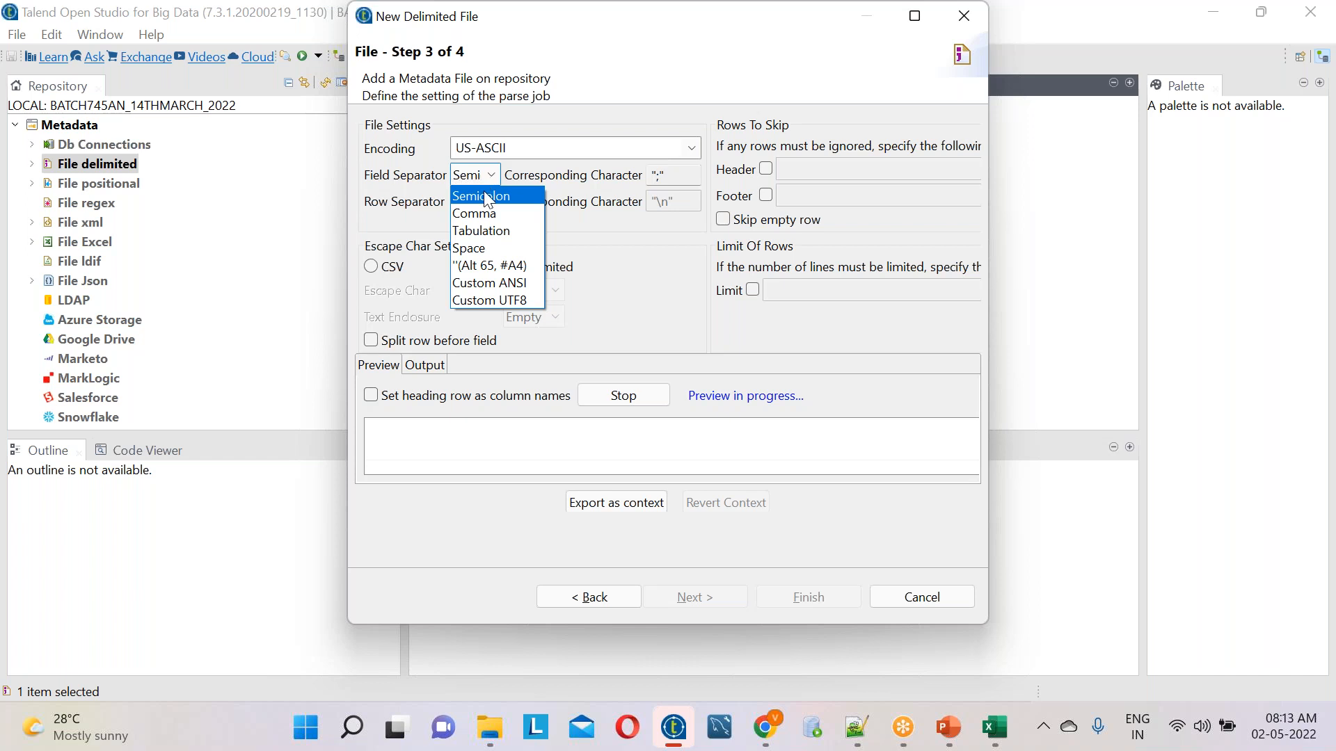
{"action": "left_click", "coordinate": [491, 214]}
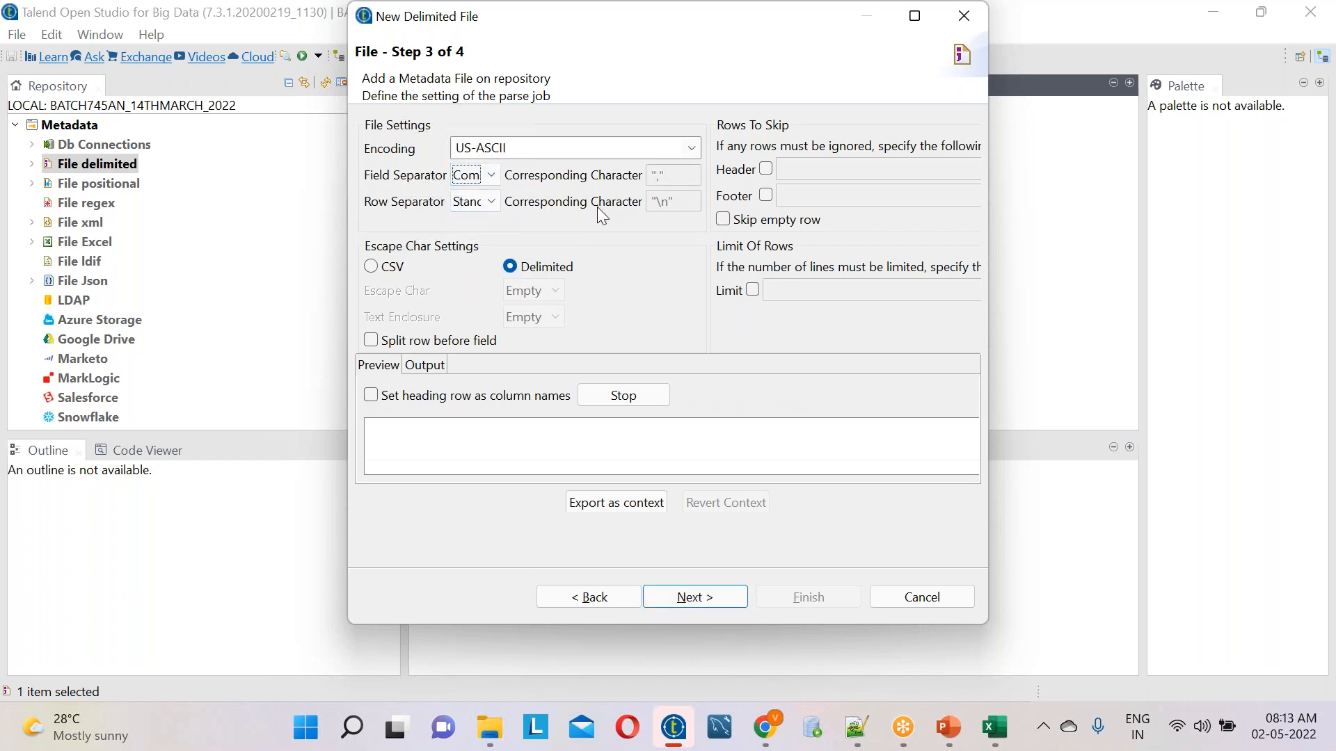
Recheck the data's header row in Notepad++, and in Talend set the heading row as column names, skipping 1 header row
{"action": "key", "text": "alt+Tab"}
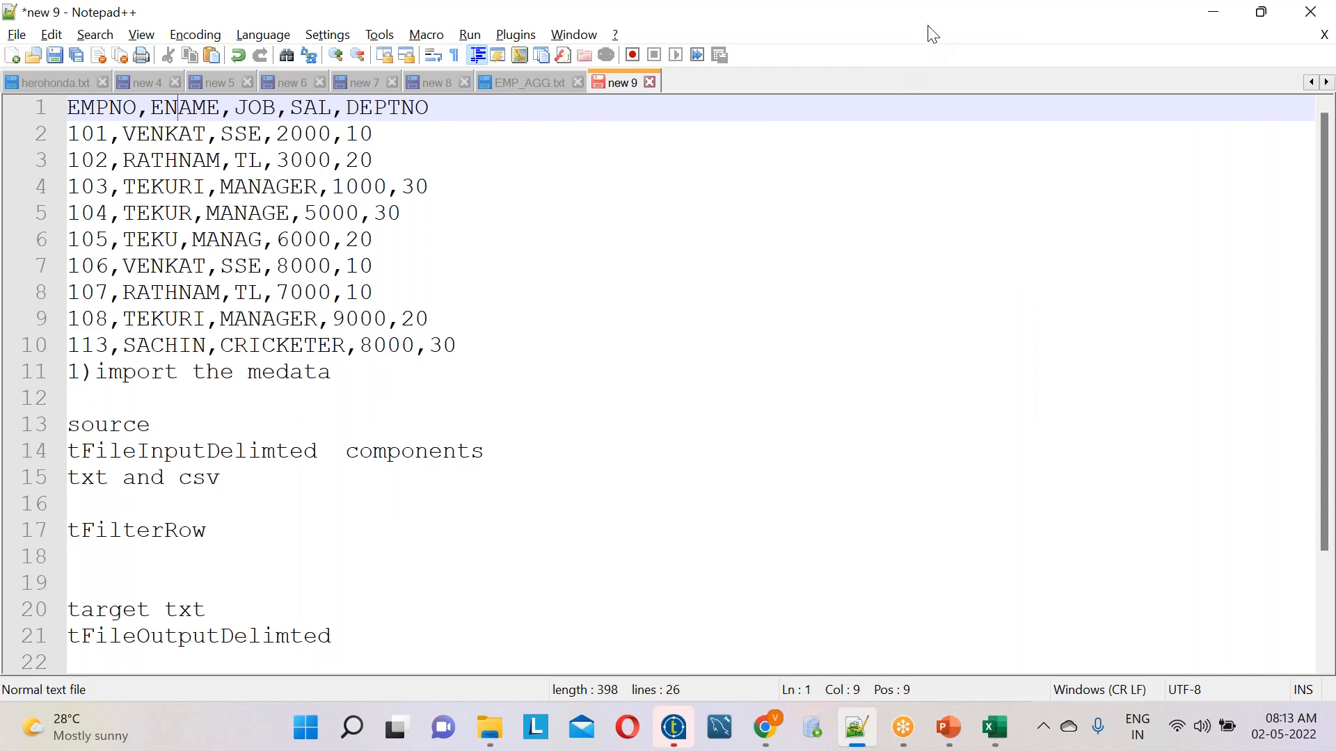
{"action": "key", "text": "alt+Tab"}
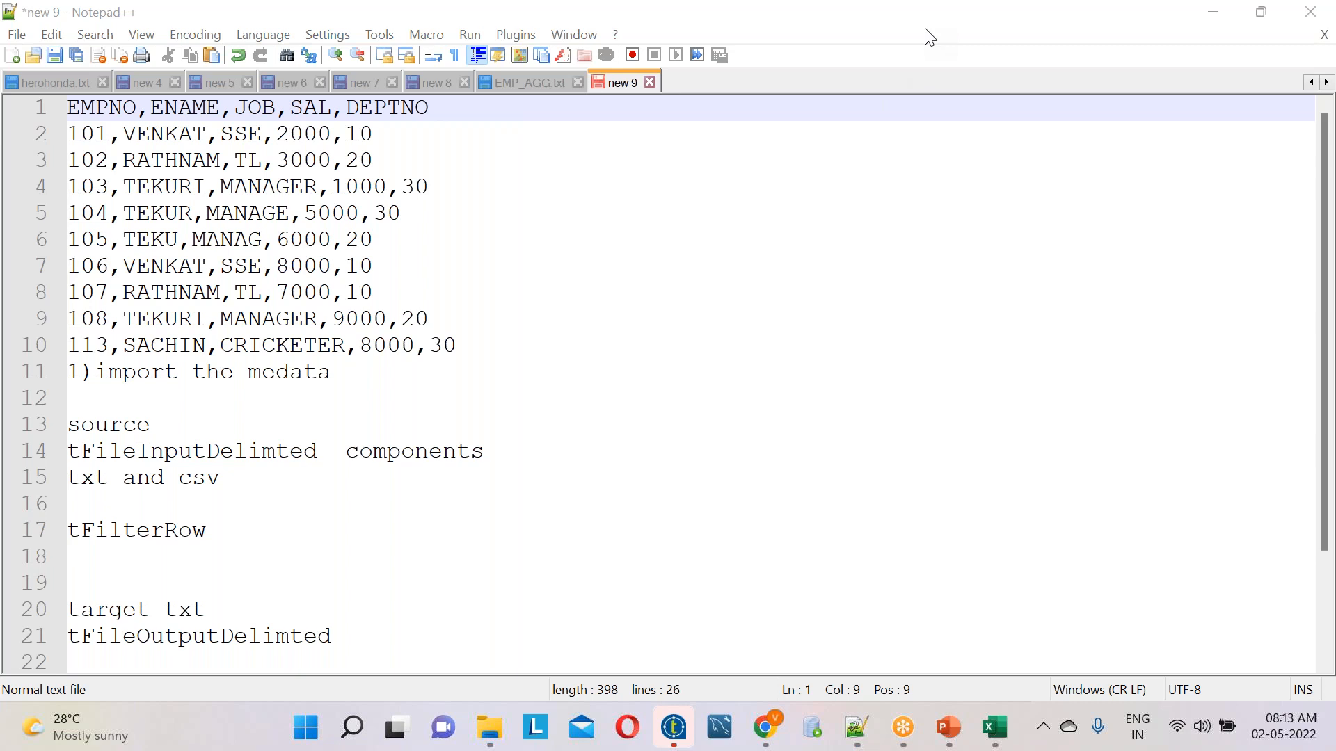
{"action": "left_click", "coordinate": [929, 36]}
{"action": "key", "text": "alt+Tab"}
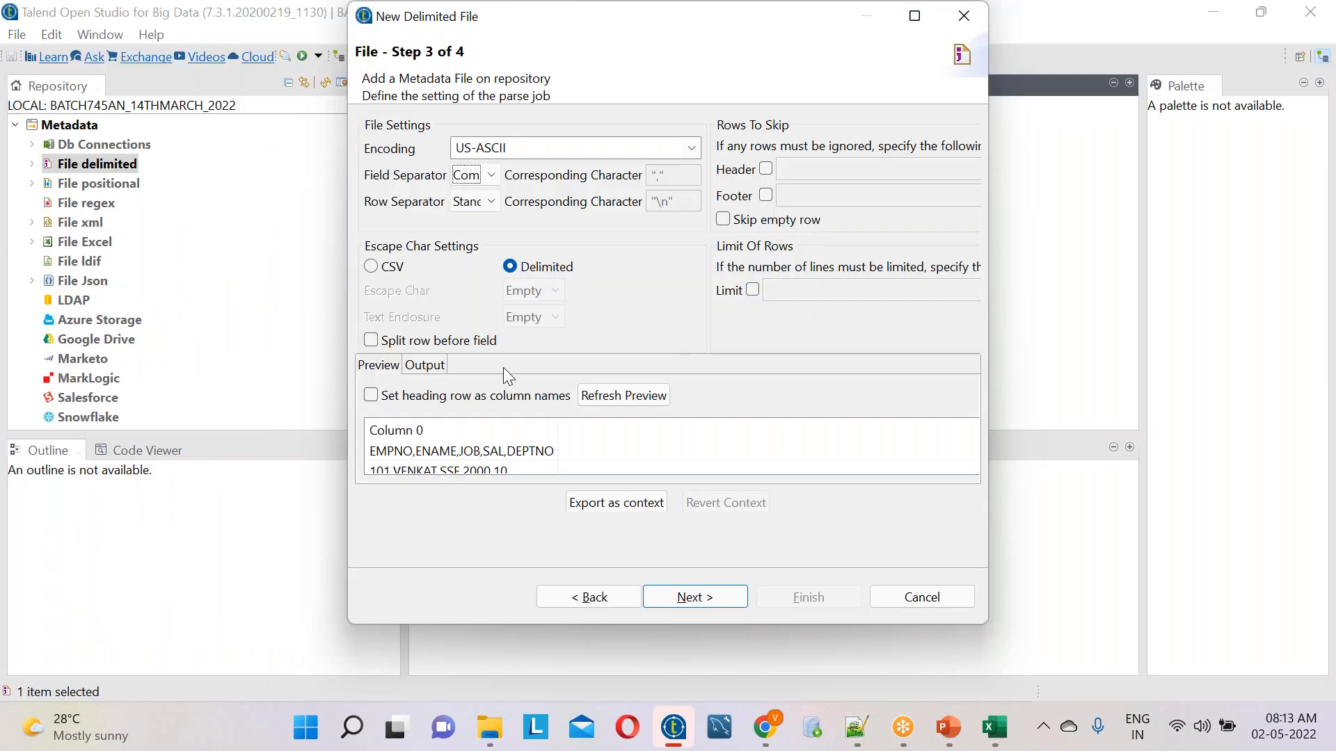
{"action": "left_click", "coordinate": [768, 168]}
{"action": "left_click", "coordinate": [379, 402]}
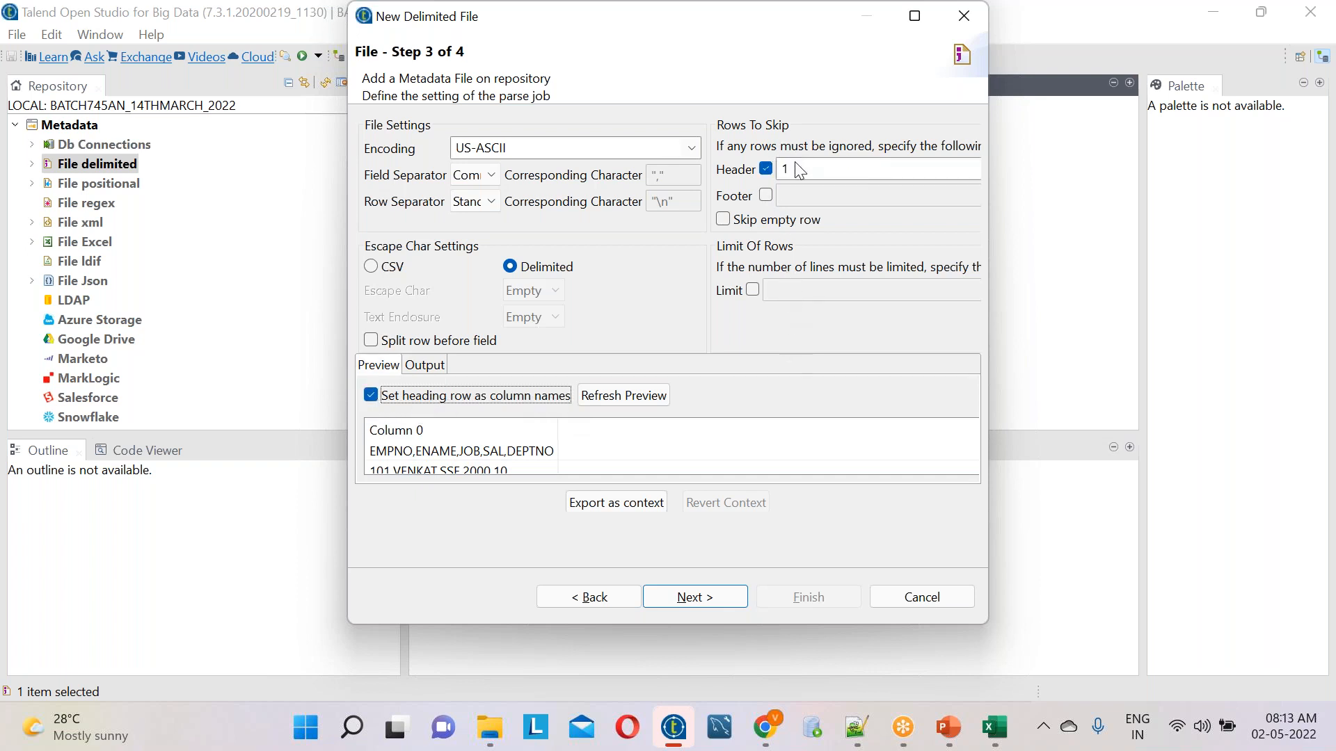
{"action": "left_click", "coordinate": [508, 398]}
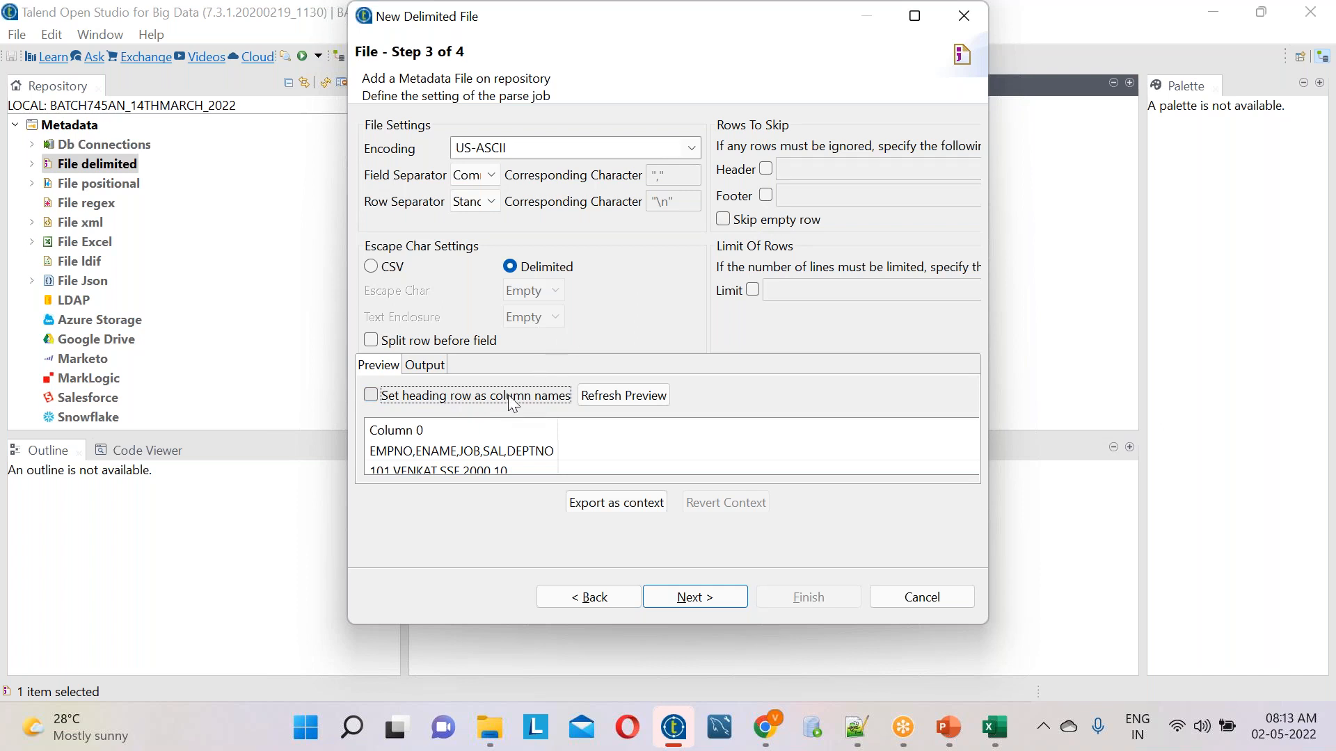
{"action": "left_click", "coordinate": [508, 395]}
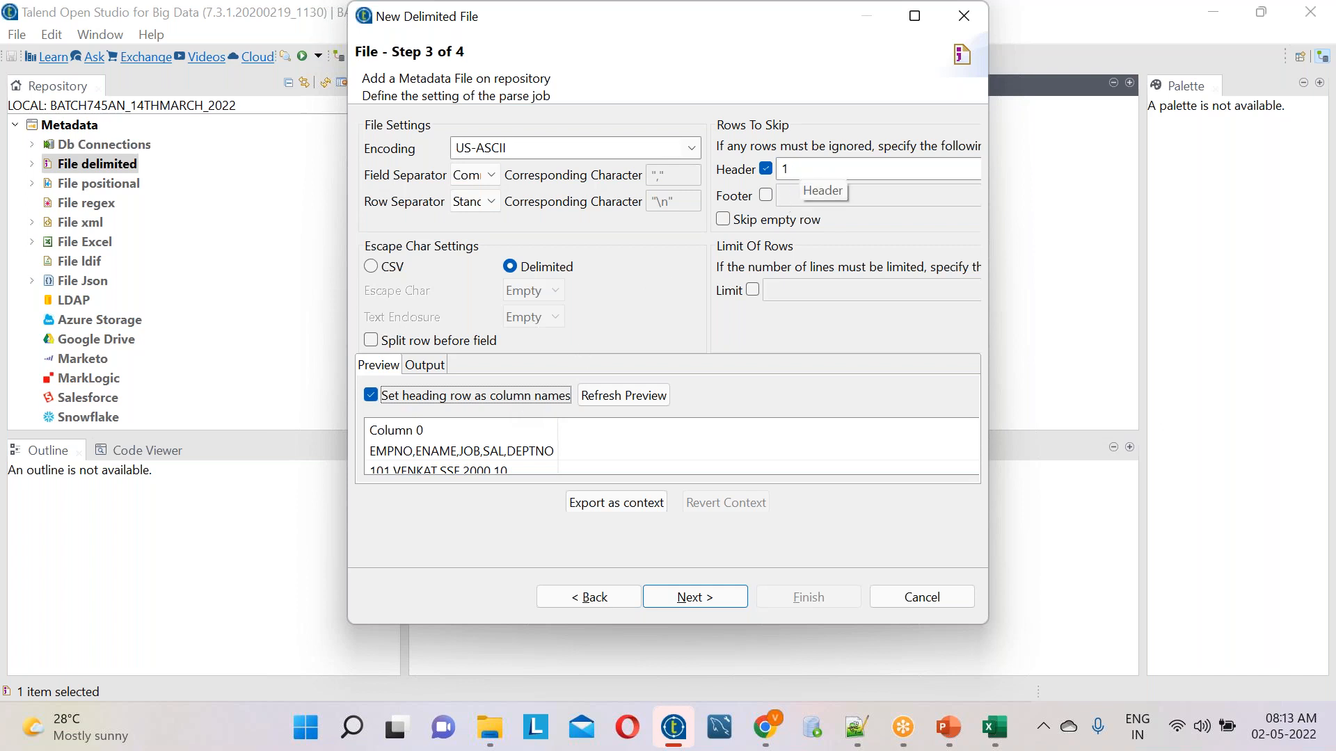
{"action": "double_click", "coordinate": [803, 170]}
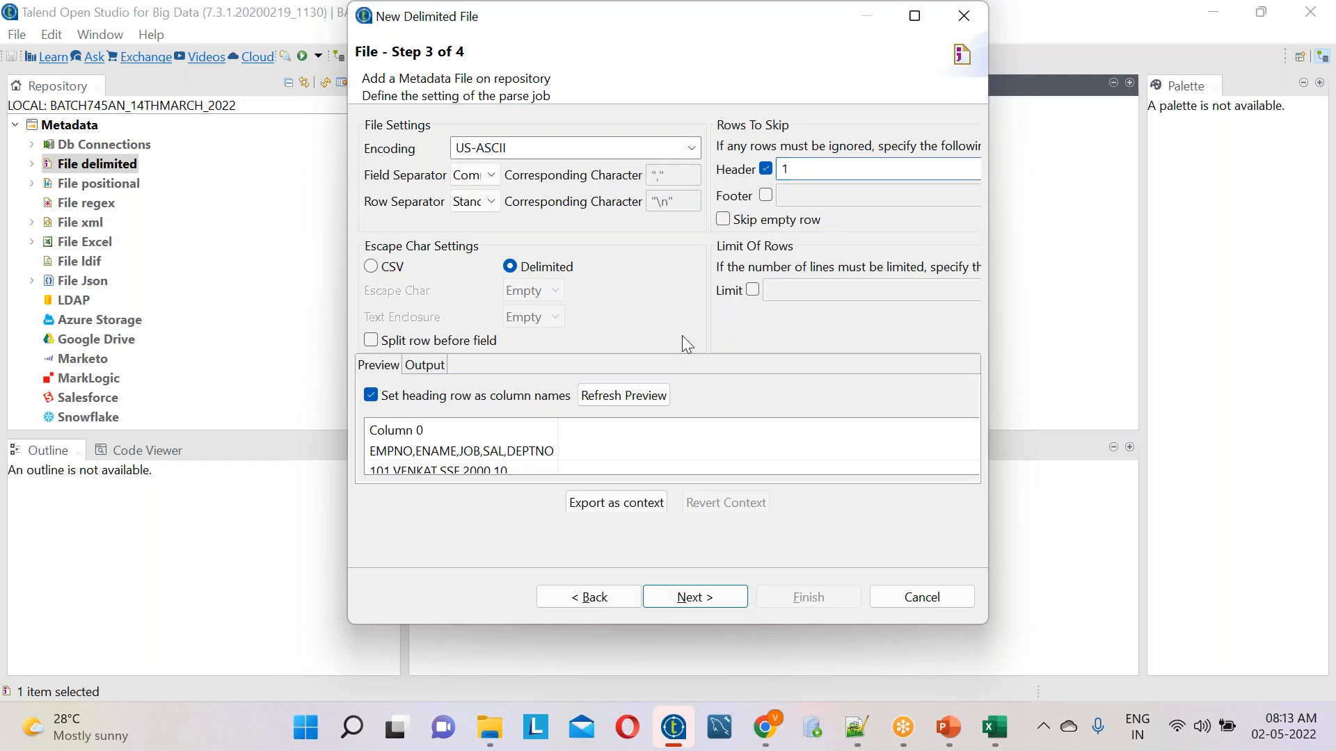
Refresh the file preview and finish the delimited file metadata with the guessed schema
{"action": "left_click", "coordinate": [623, 396]}
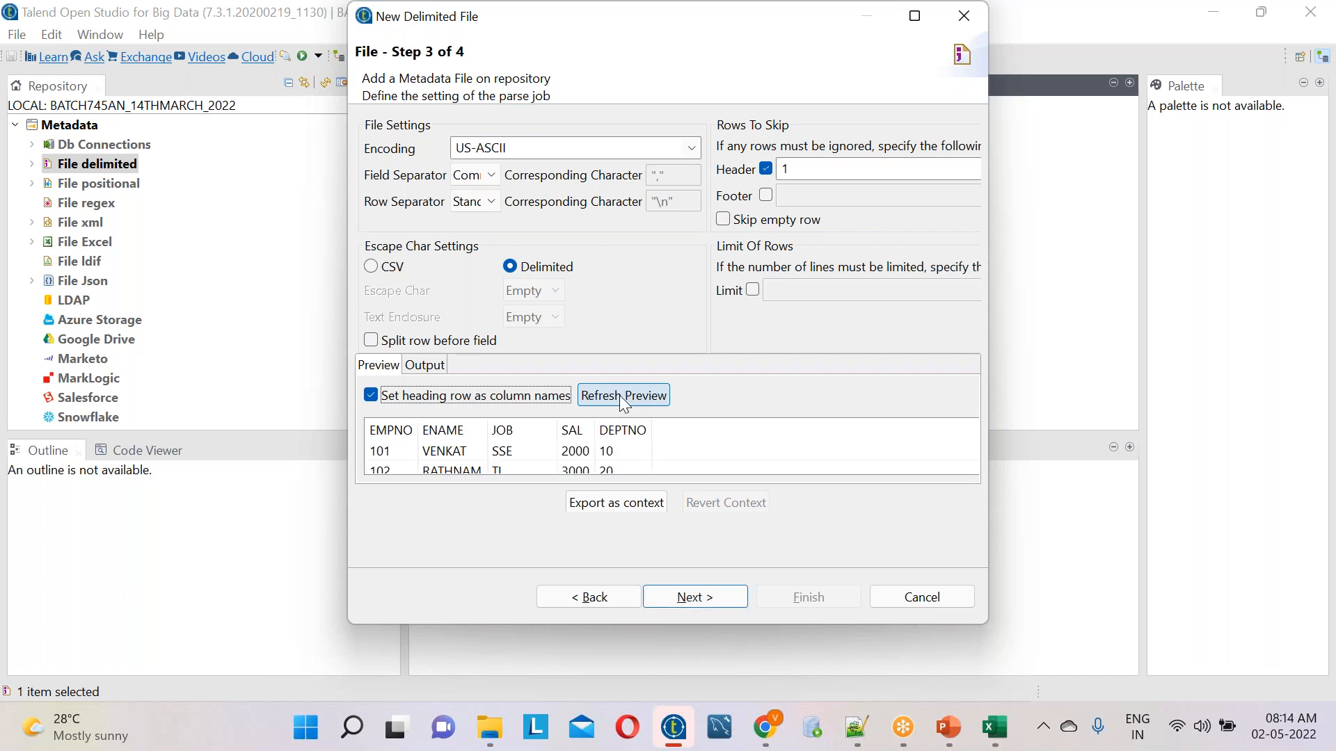
{"action": "left_click", "coordinate": [698, 598]}
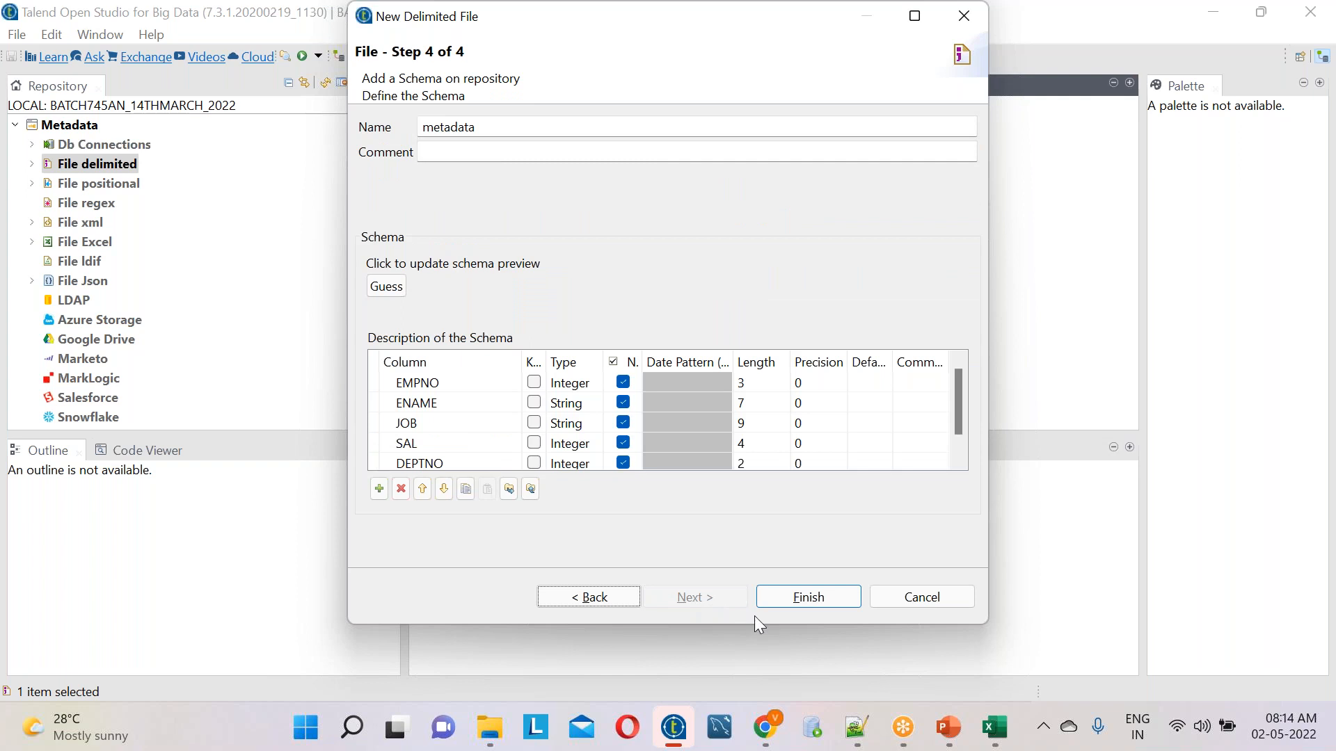
{"action": "left_click", "coordinate": [816, 600]}
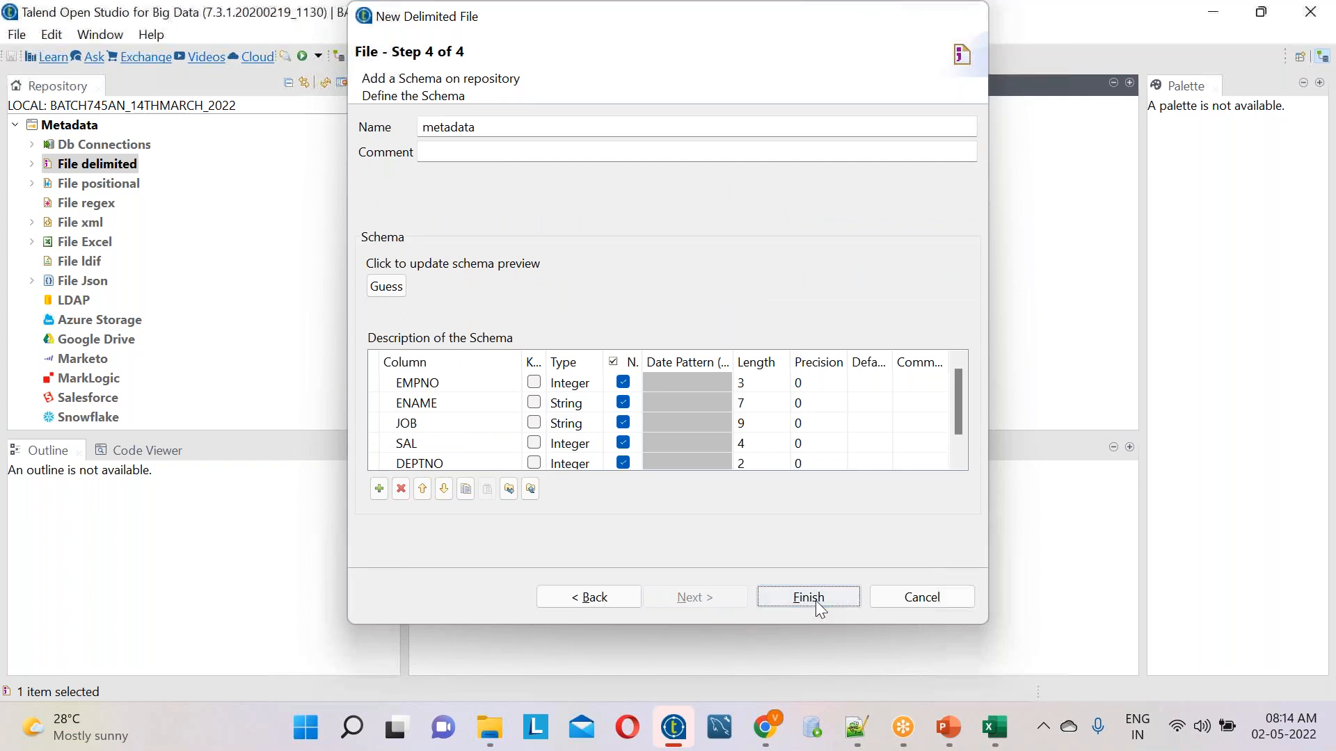
Create a new job named demo_40 under Job Designs
{"action": "scroll", "coordinate": [229, 213], "scroll_direction": "up", "scroll_amount": 2}
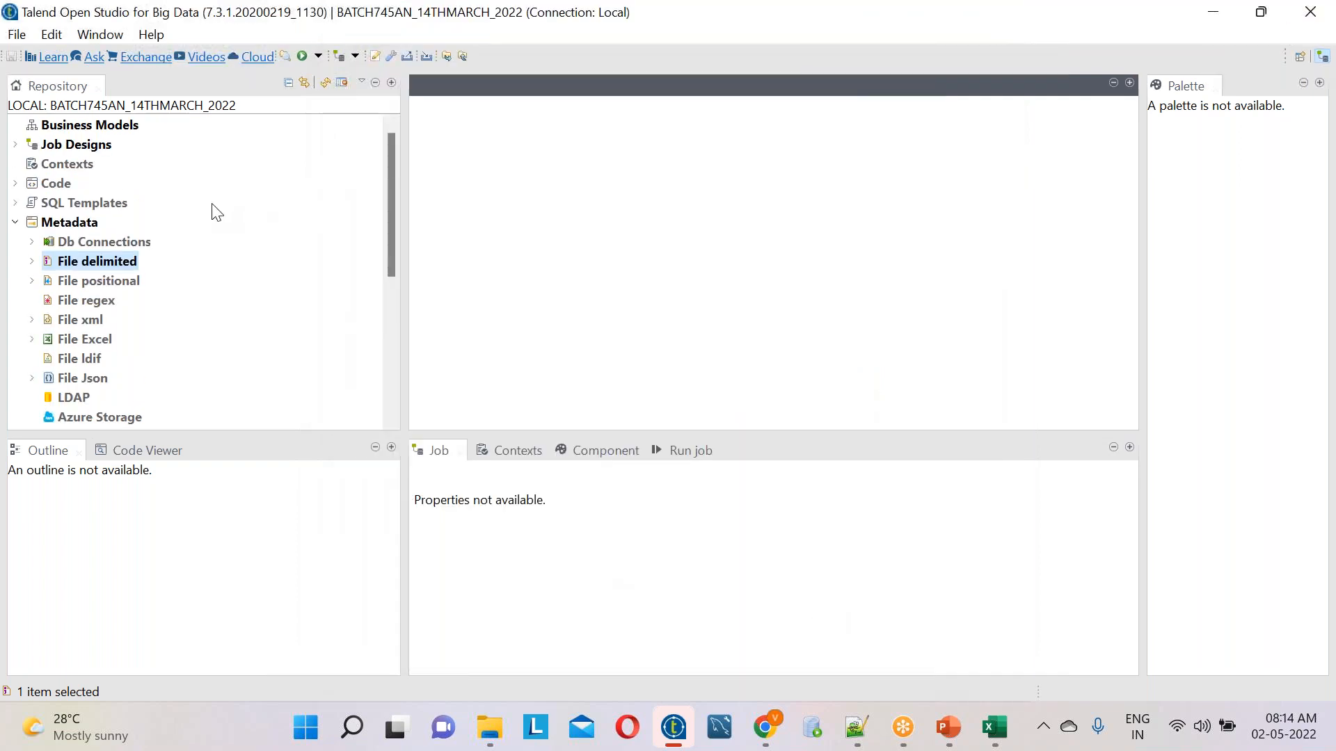
{"action": "right_click", "coordinate": [101, 150]}
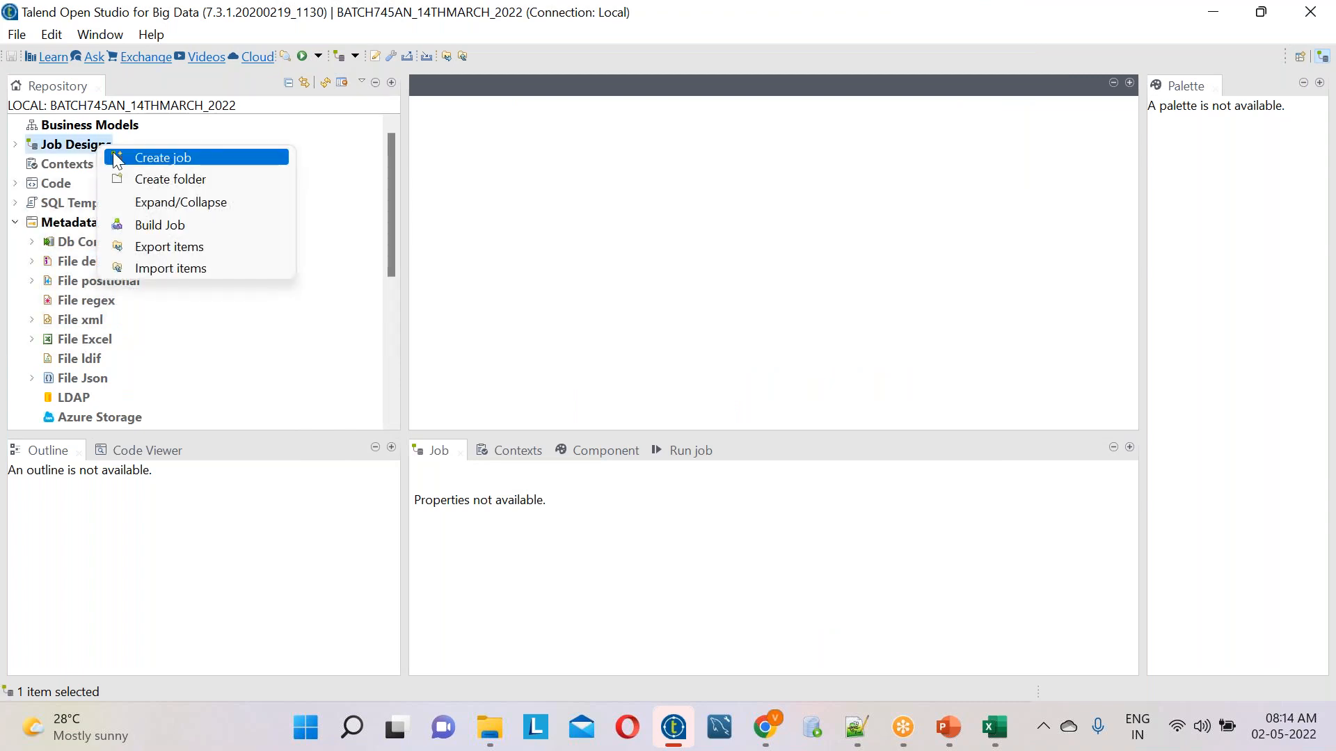
{"action": "left_click", "coordinate": [149, 154]}
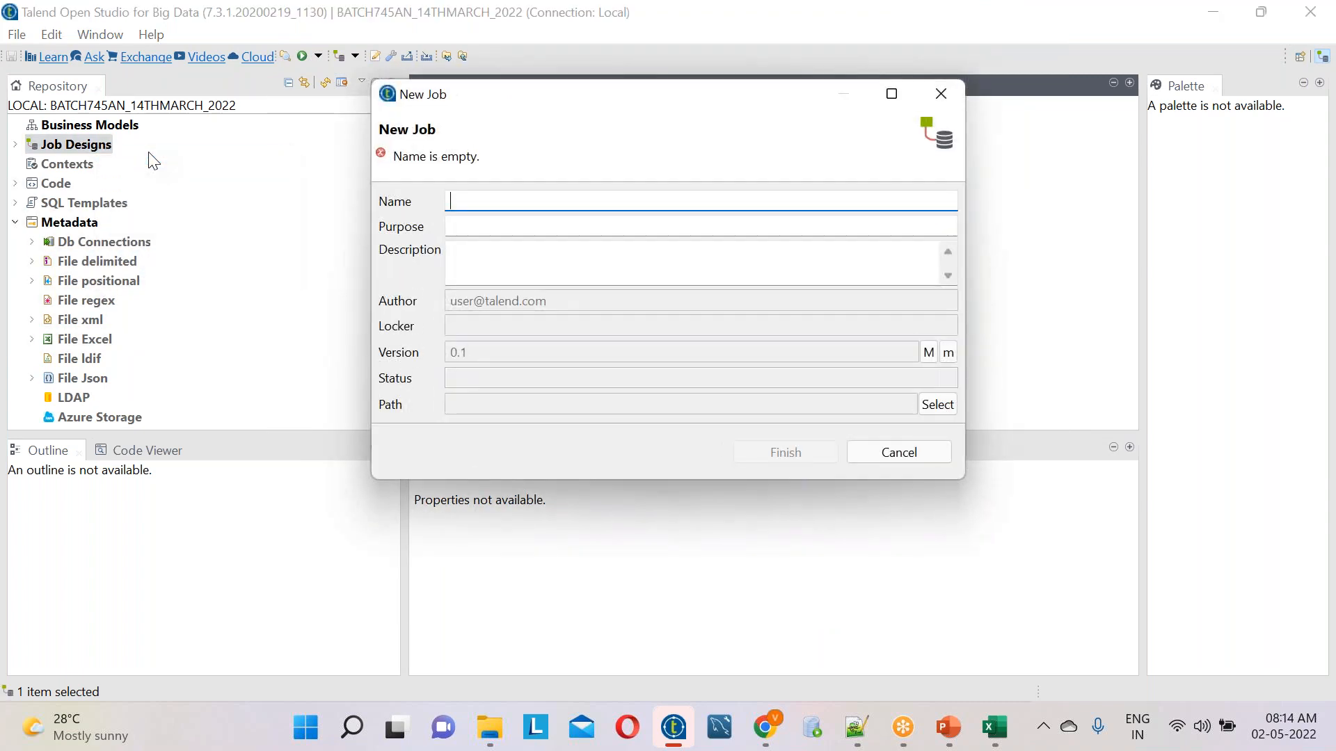
{"action": "type", "text": "demo"}
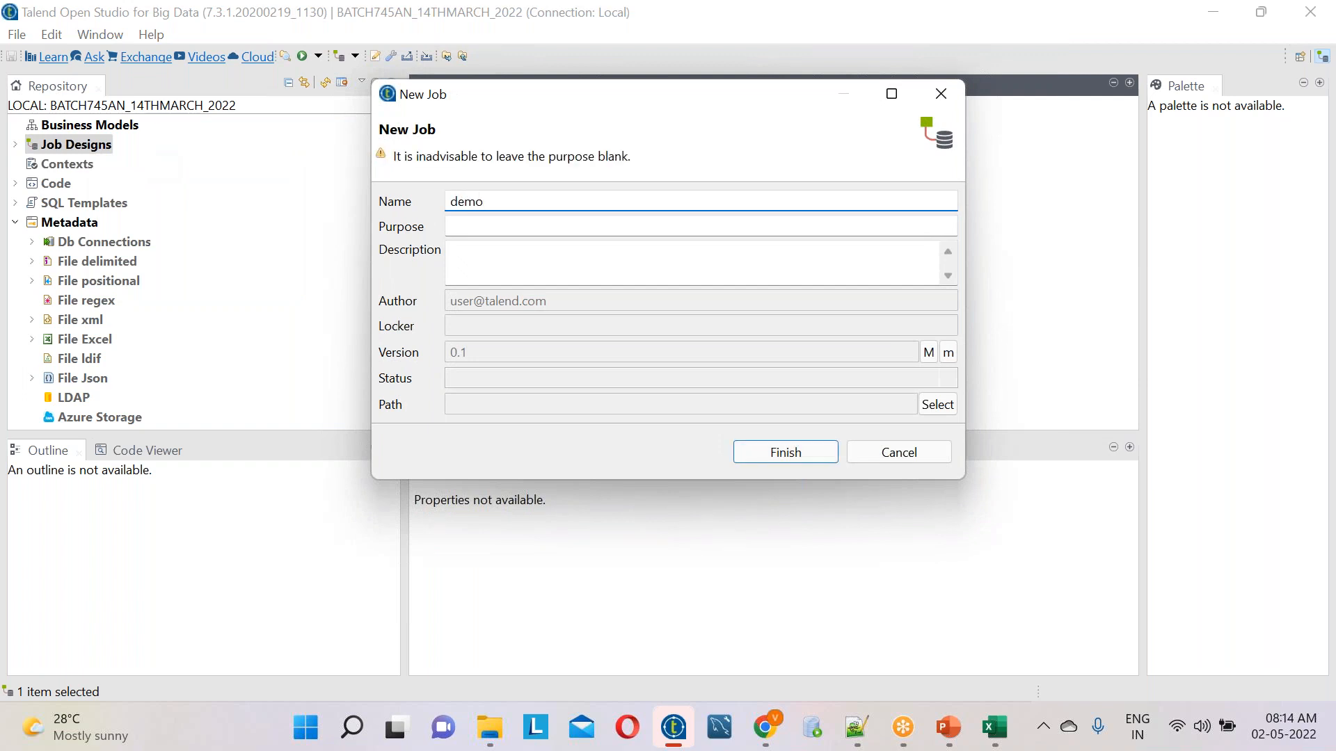
{"action": "type", "text": "_40"}
{"action": "left_click", "coordinate": [798, 456]}
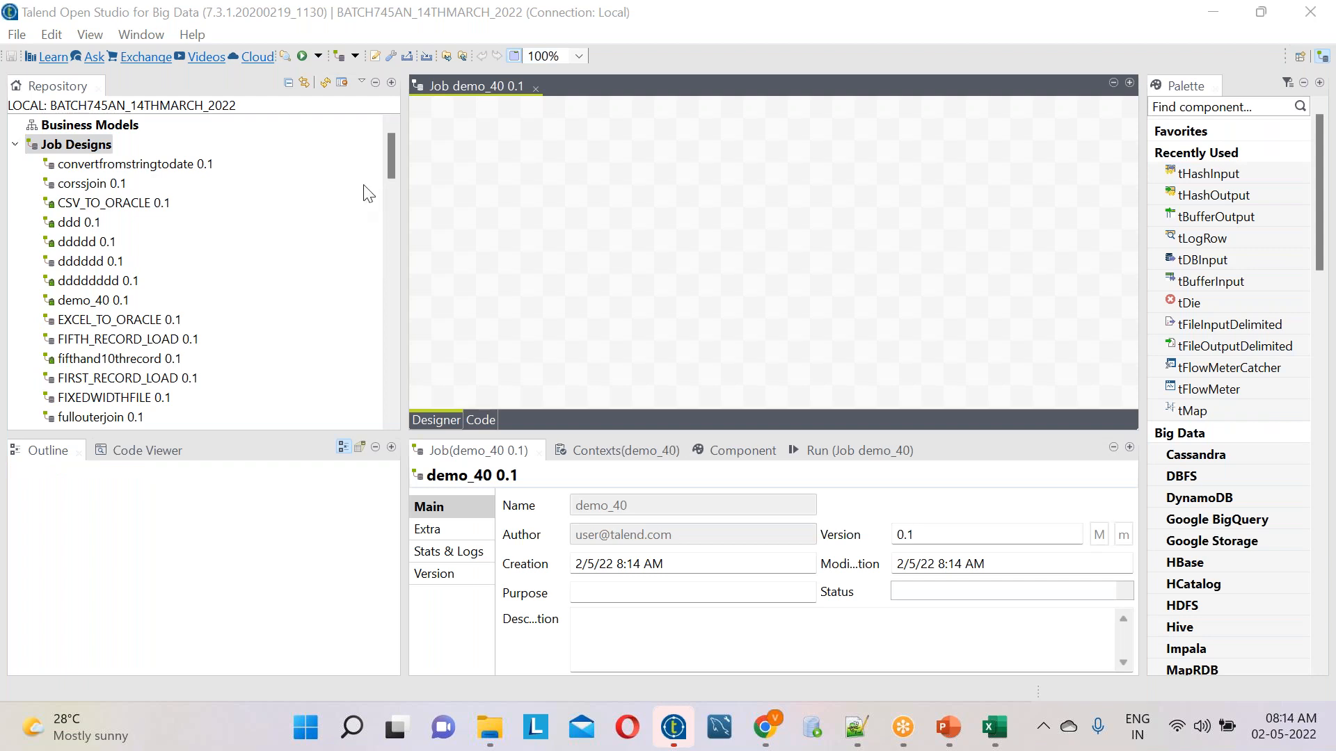
Add the EMP_AGG_DEMO40 delimited file metadata to the demo_40 job as a tFileInputDelimited component, checking the component name in the Notepad++ notes
{"action": "left_click_drag", "start_coordinate": [391, 146], "coordinate": [391, 339]}
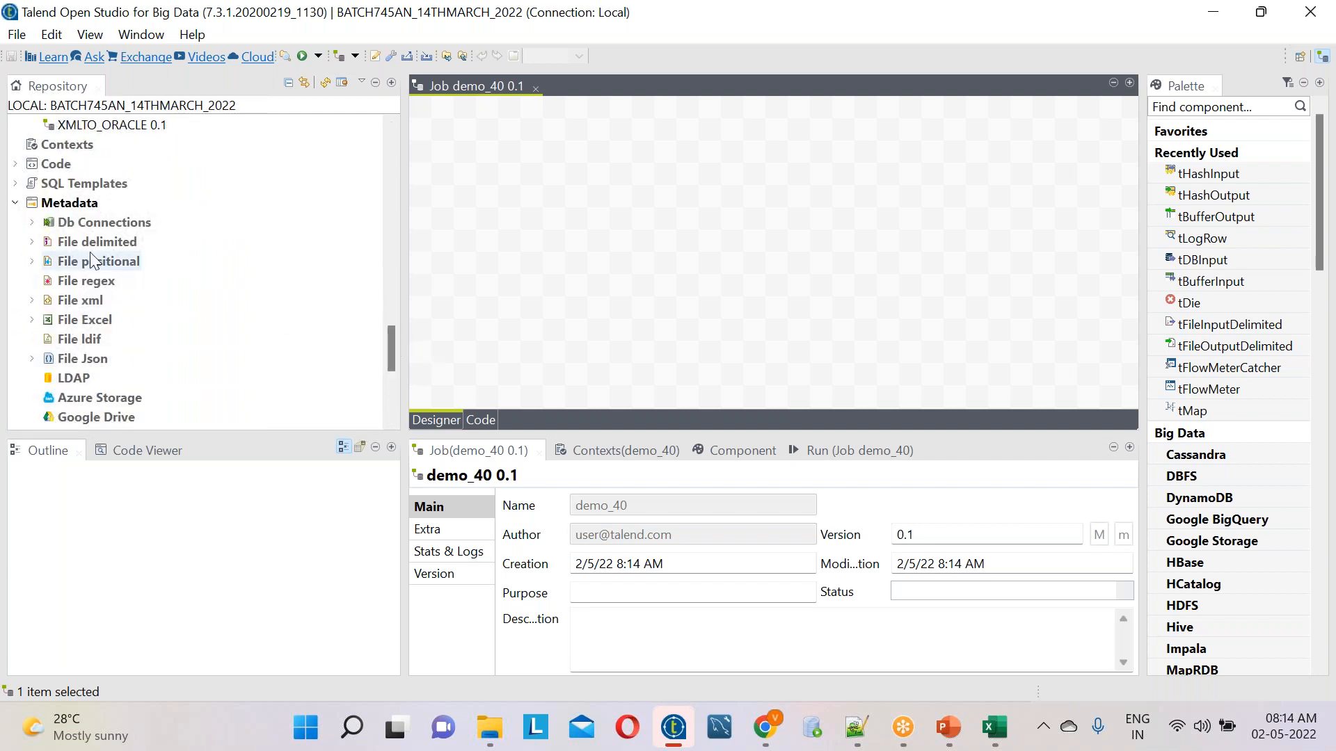
{"action": "left_click", "coordinate": [34, 242]}
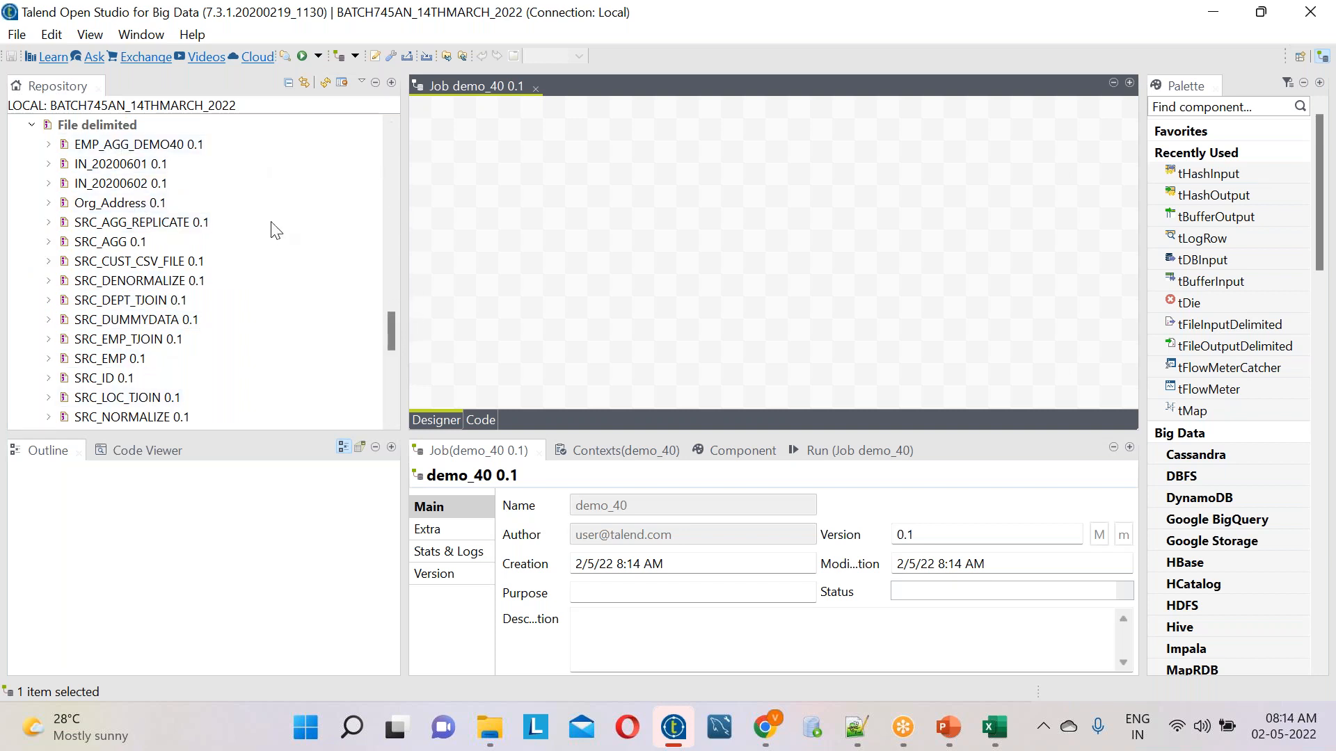
{"action": "left_click", "coordinate": [169, 149]}
{"action": "left_click_drag", "start_coordinate": [169, 149], "coordinate": [554, 245]}
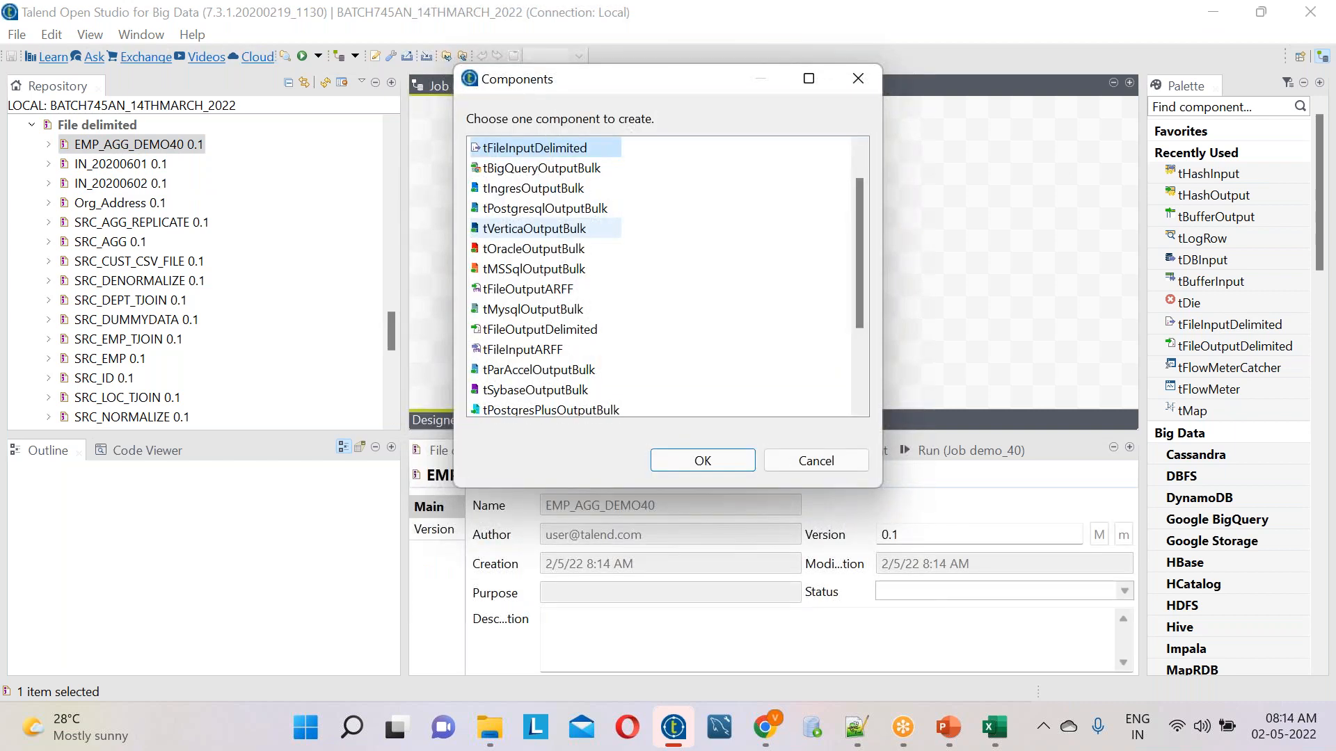
{"action": "left_click", "coordinate": [861, 731]}
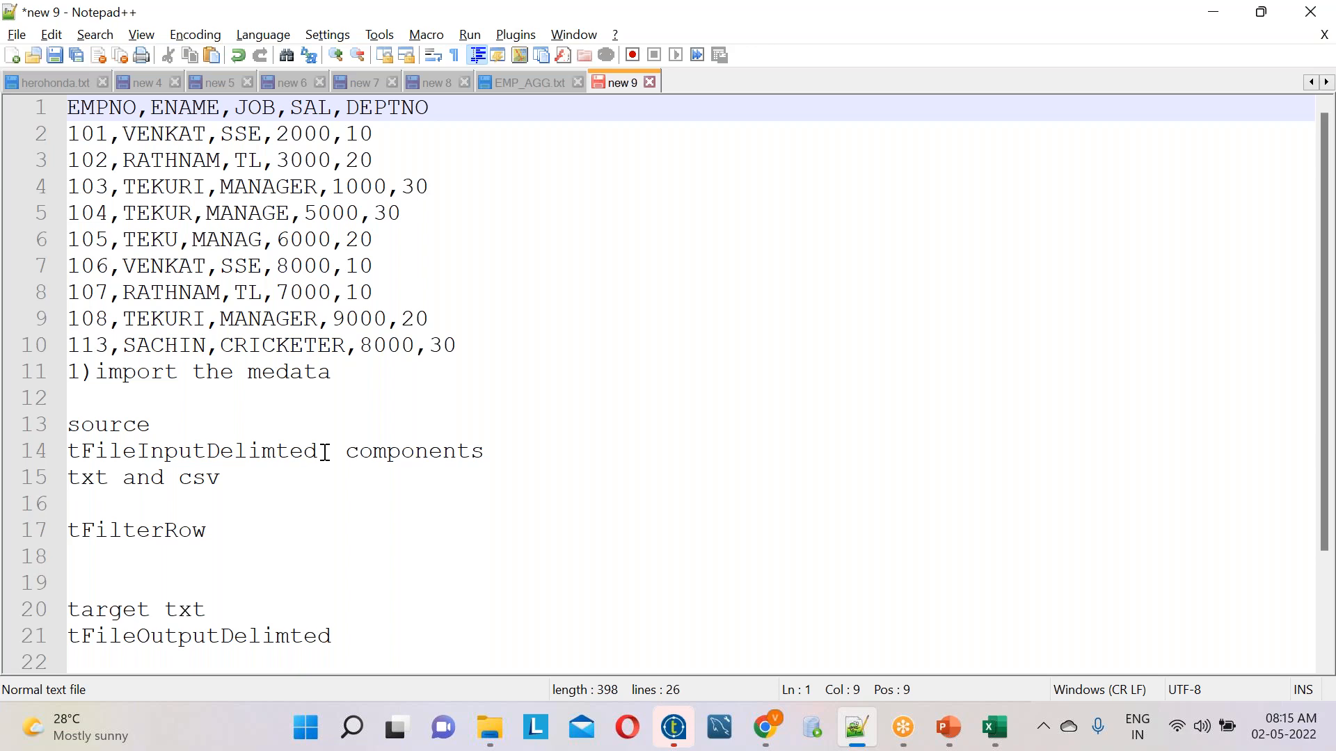
{"action": "key", "text": "alt+Tab"}
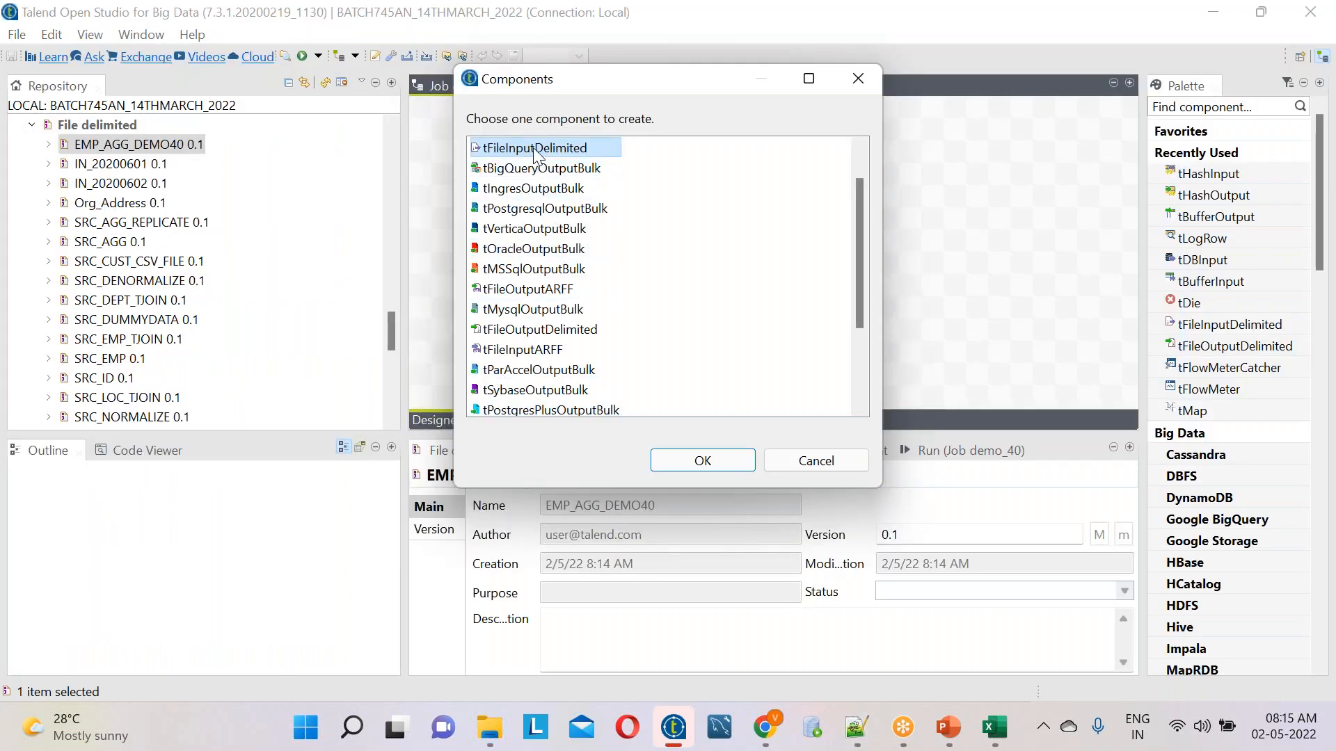
{"action": "left_click", "coordinate": [703, 461]}
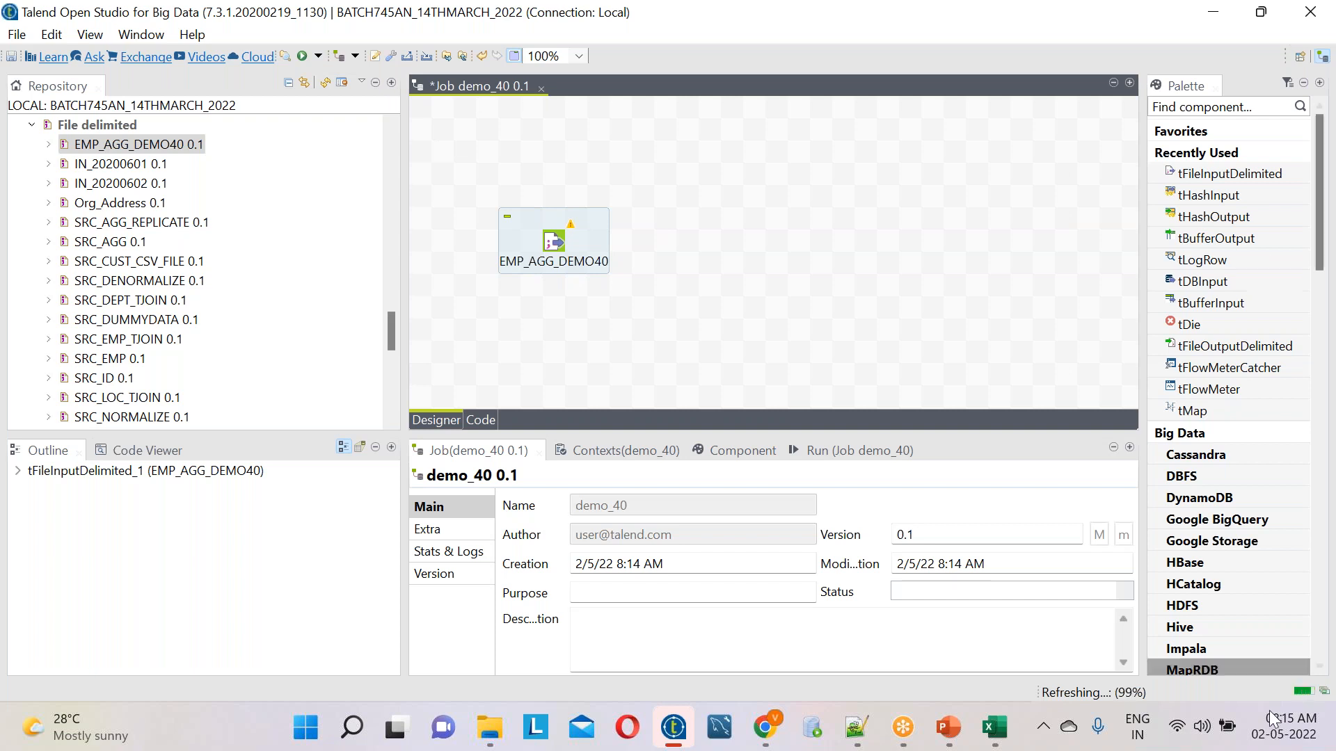
Add a tFileOutputDelimited component to the job and align it horizontally with EMP_AGG_DEMO40 on its right
{"action": "left_click", "coordinate": [1183, 728]}
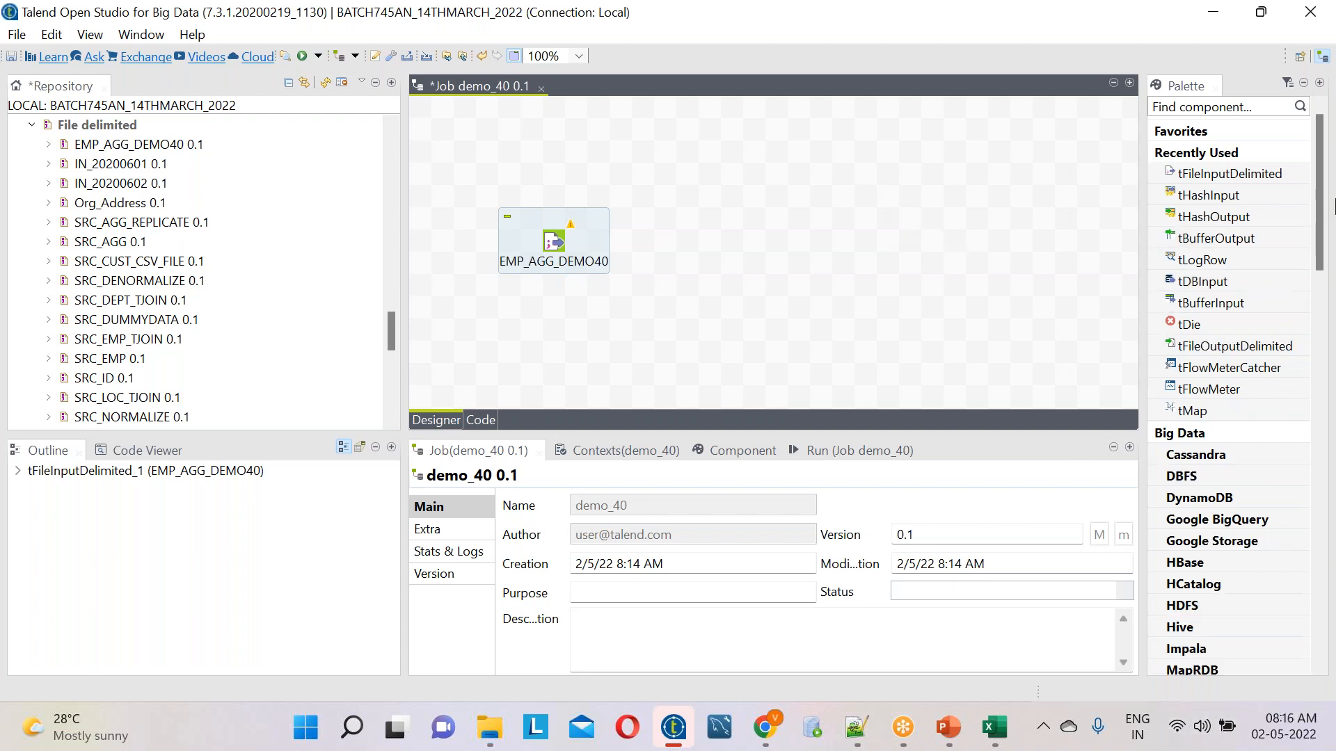
{"action": "left_click_drag", "start_coordinate": [1323, 197], "coordinate": [1329, 496]}
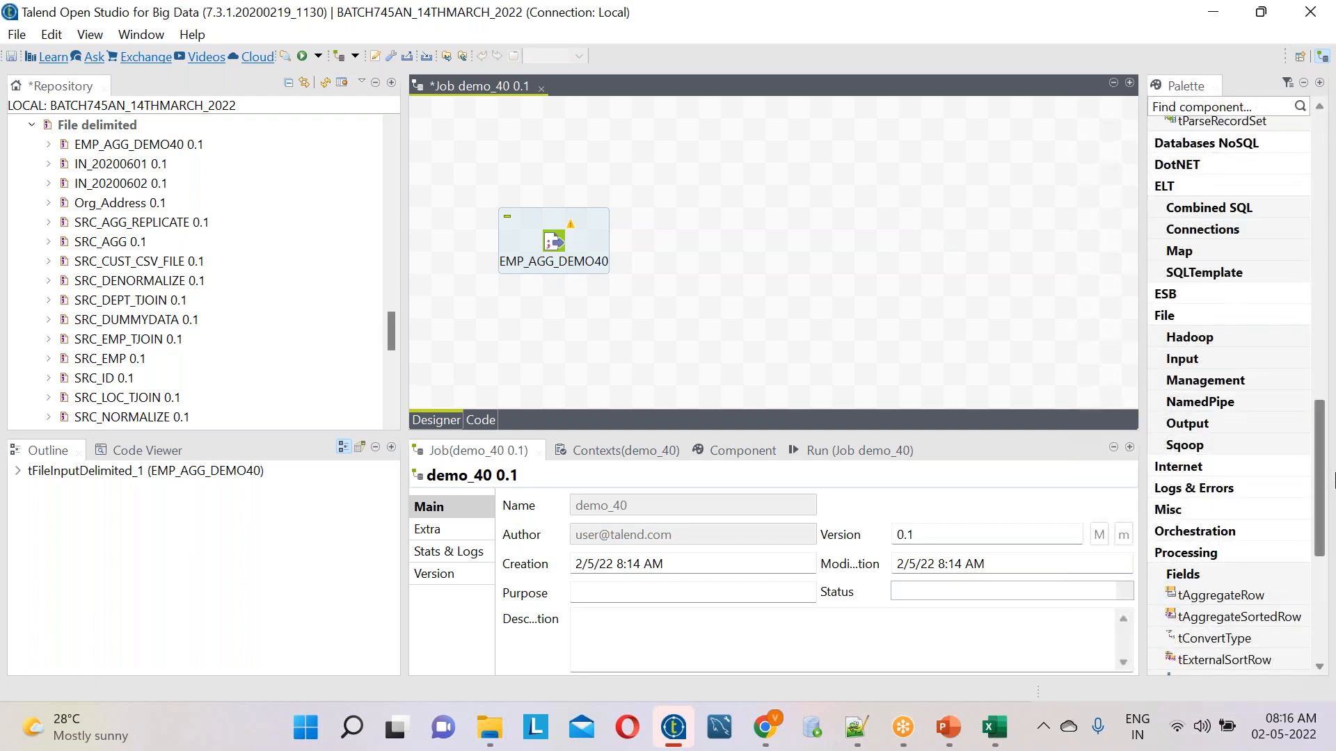
{"action": "left_click", "coordinate": [1238, 420]}
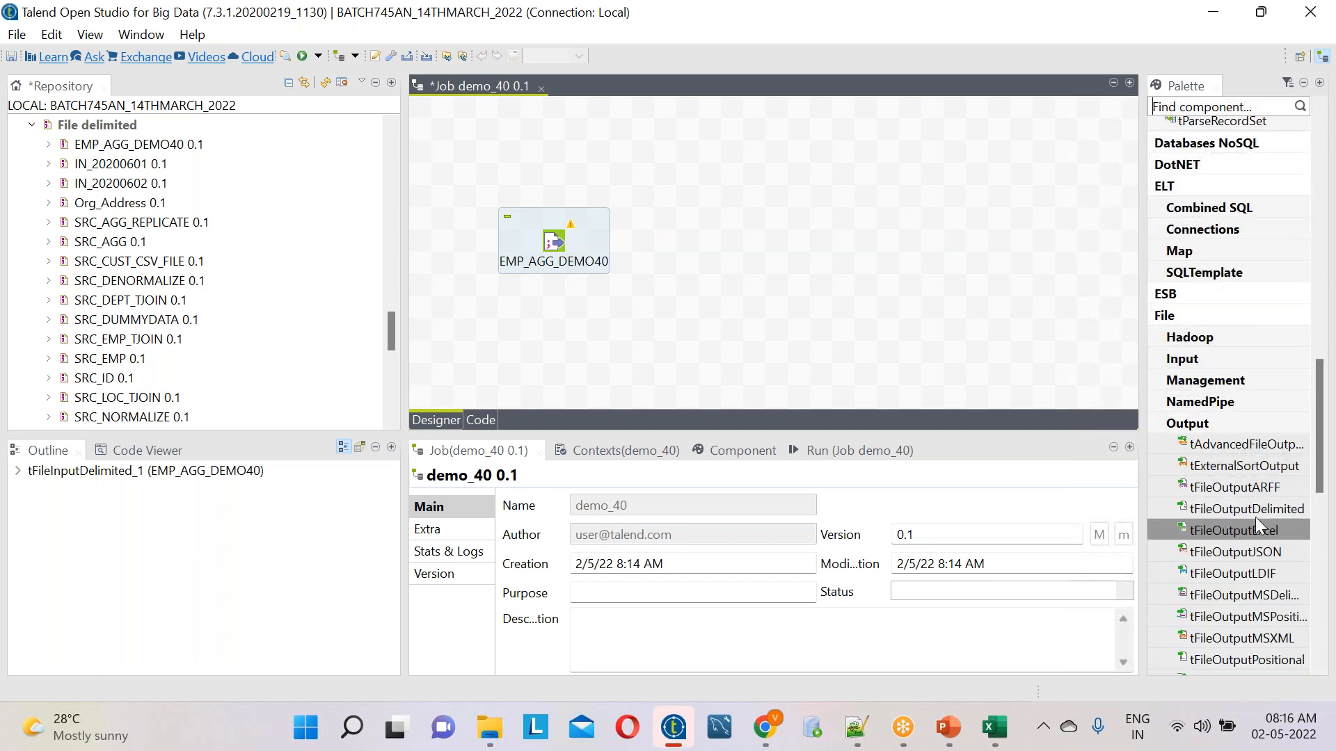
{"action": "left_click_drag", "start_coordinate": [1238, 510], "coordinate": [1008, 182]}
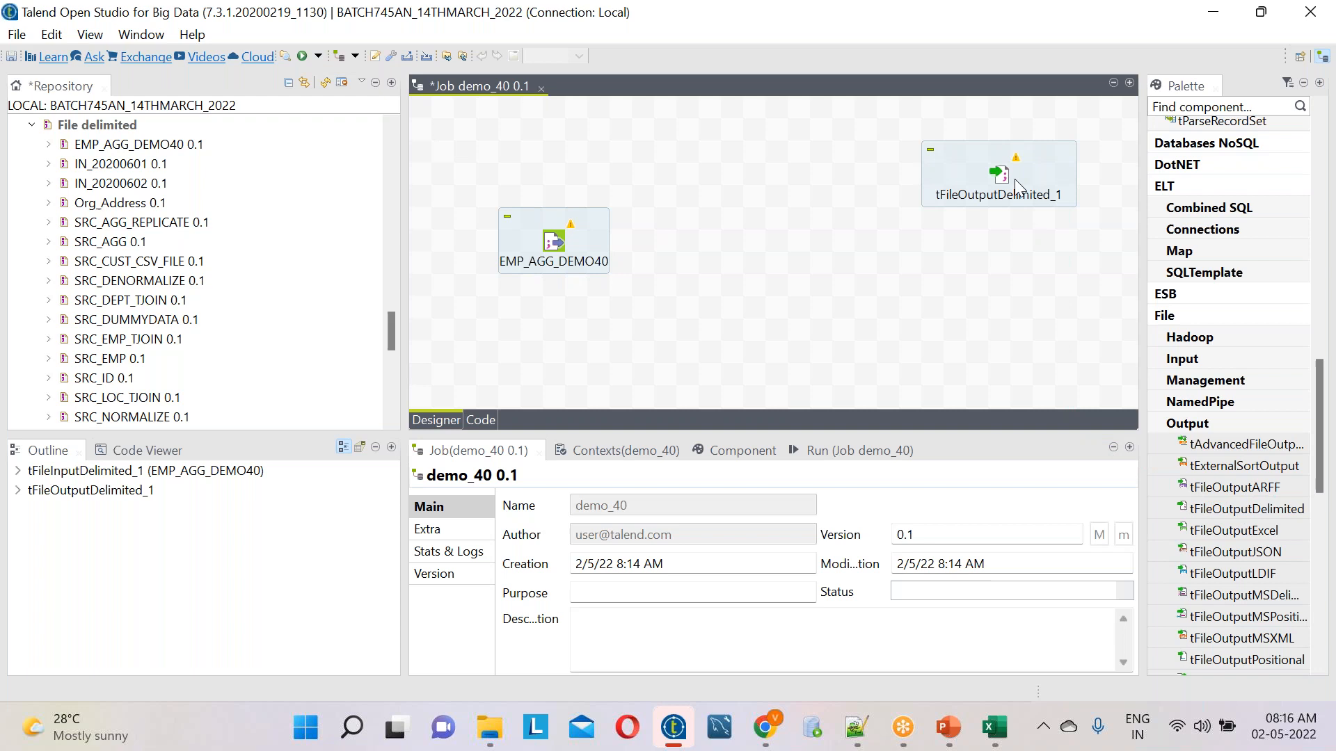
{"action": "left_click_drag", "start_coordinate": [1005, 179], "coordinate": [1005, 245]}
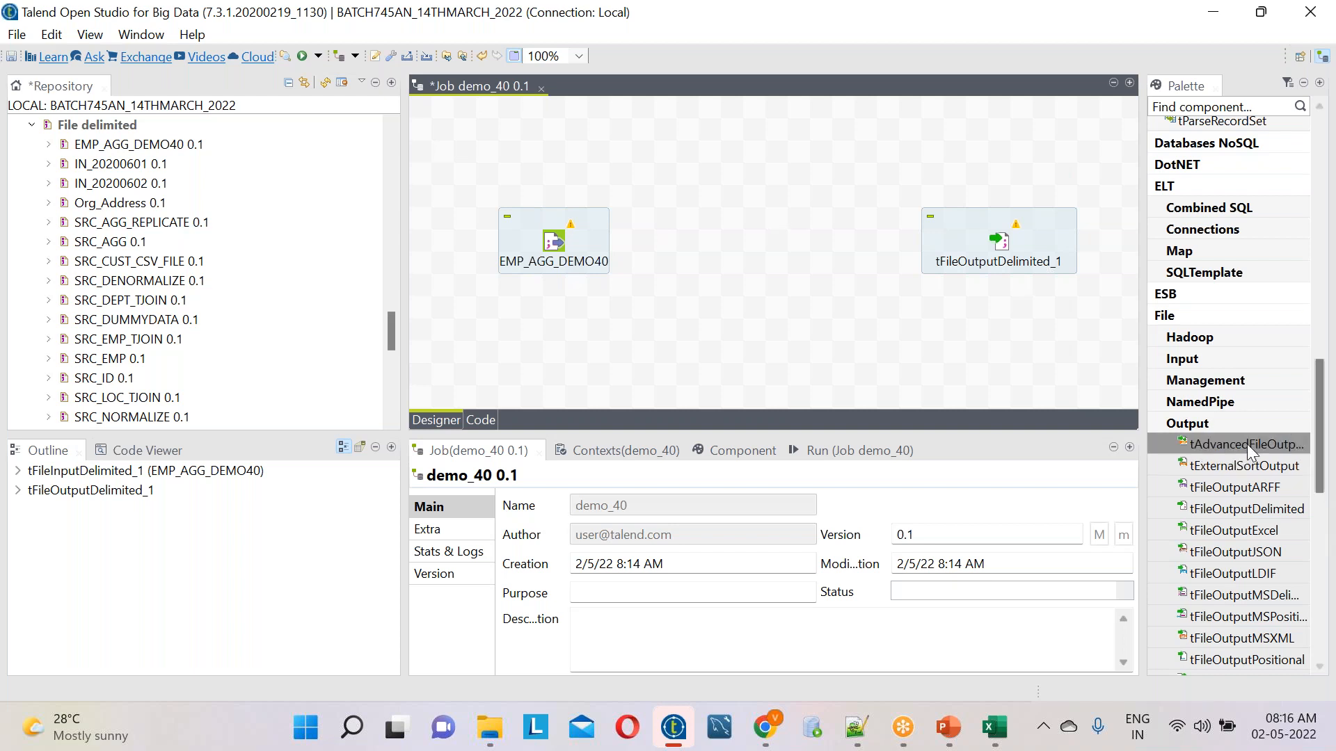
Add a tFilterRow component from the Processing components between the input and output components
{"action": "left_click", "coordinate": [1204, 423]}
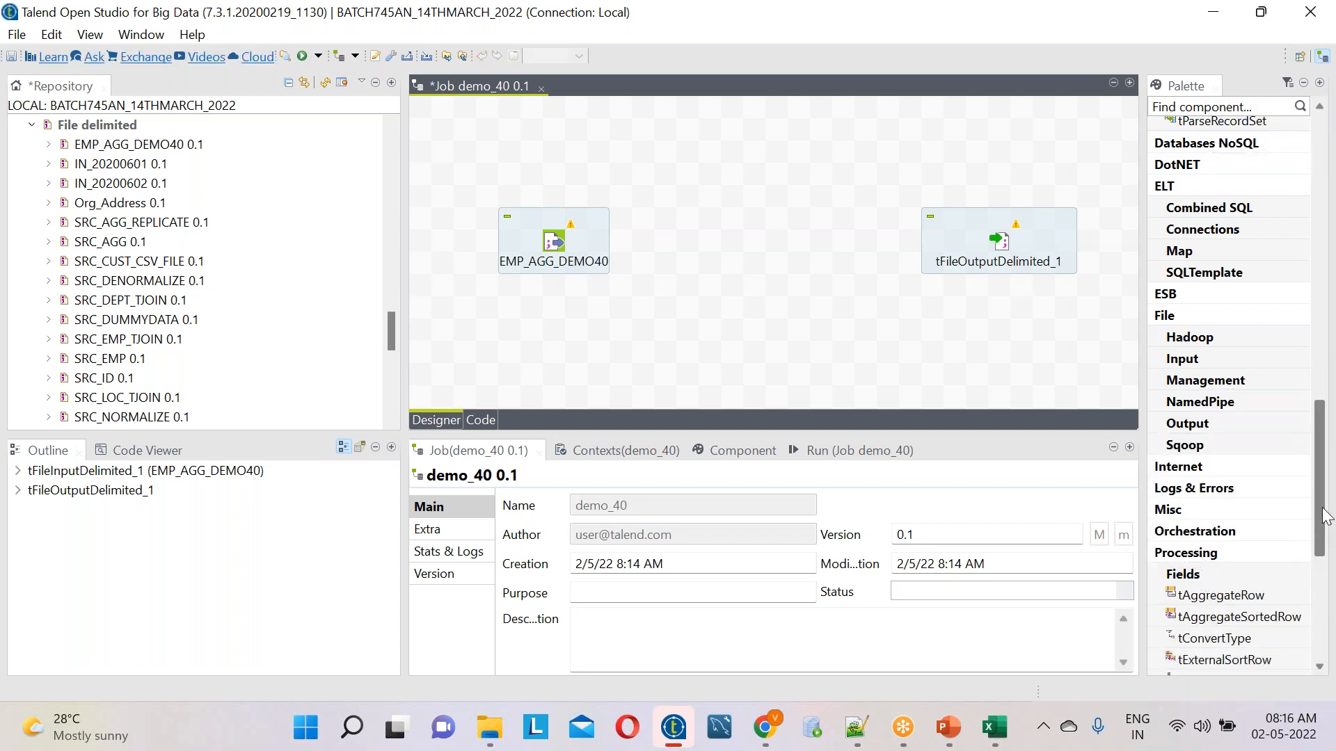
{"action": "scroll", "coordinate": [1257, 515], "scroll_direction": "down", "scroll_amount": 6}
{"action": "left_click_drag", "start_coordinate": [1212, 419], "coordinate": [735, 247]}
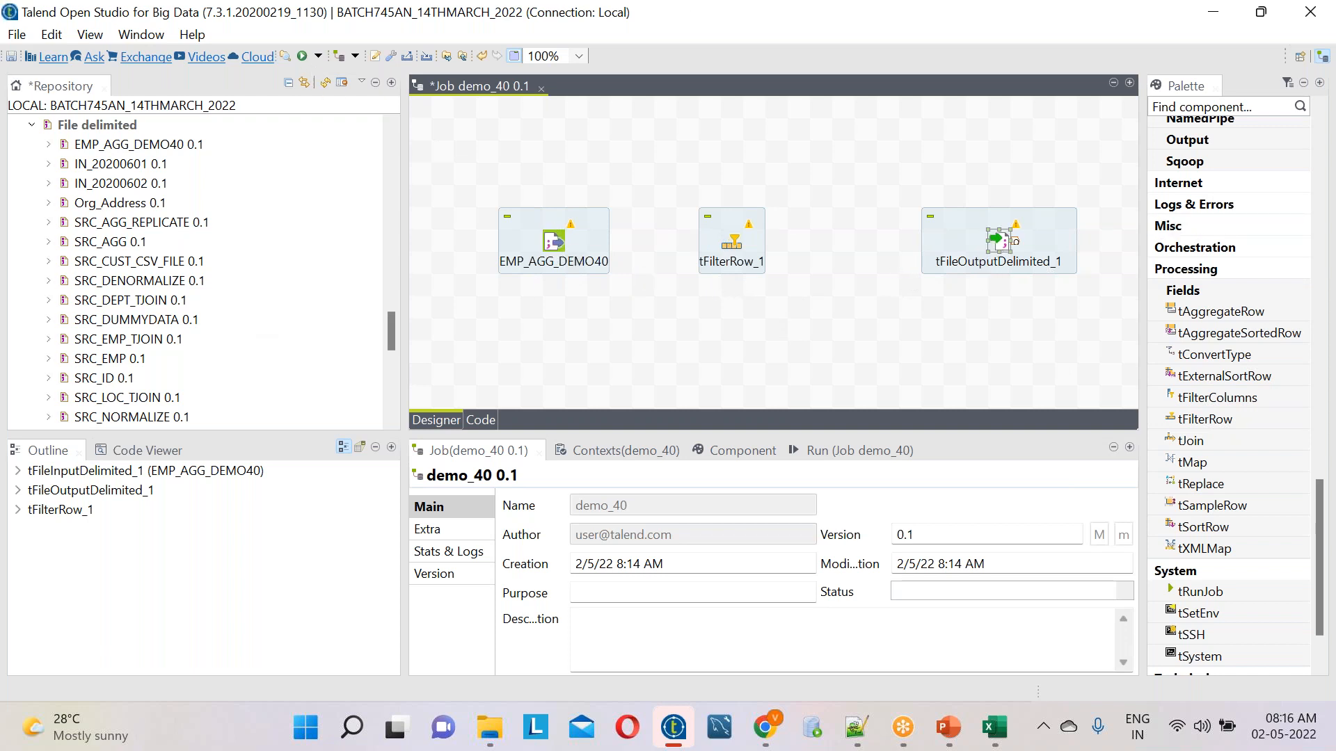
Connect EMP_AGG_DEMO40 to tFilterRow_1 with a Main row
{"action": "left_click", "coordinate": [559, 240]}
{"action": "right_click", "coordinate": [557, 239]}
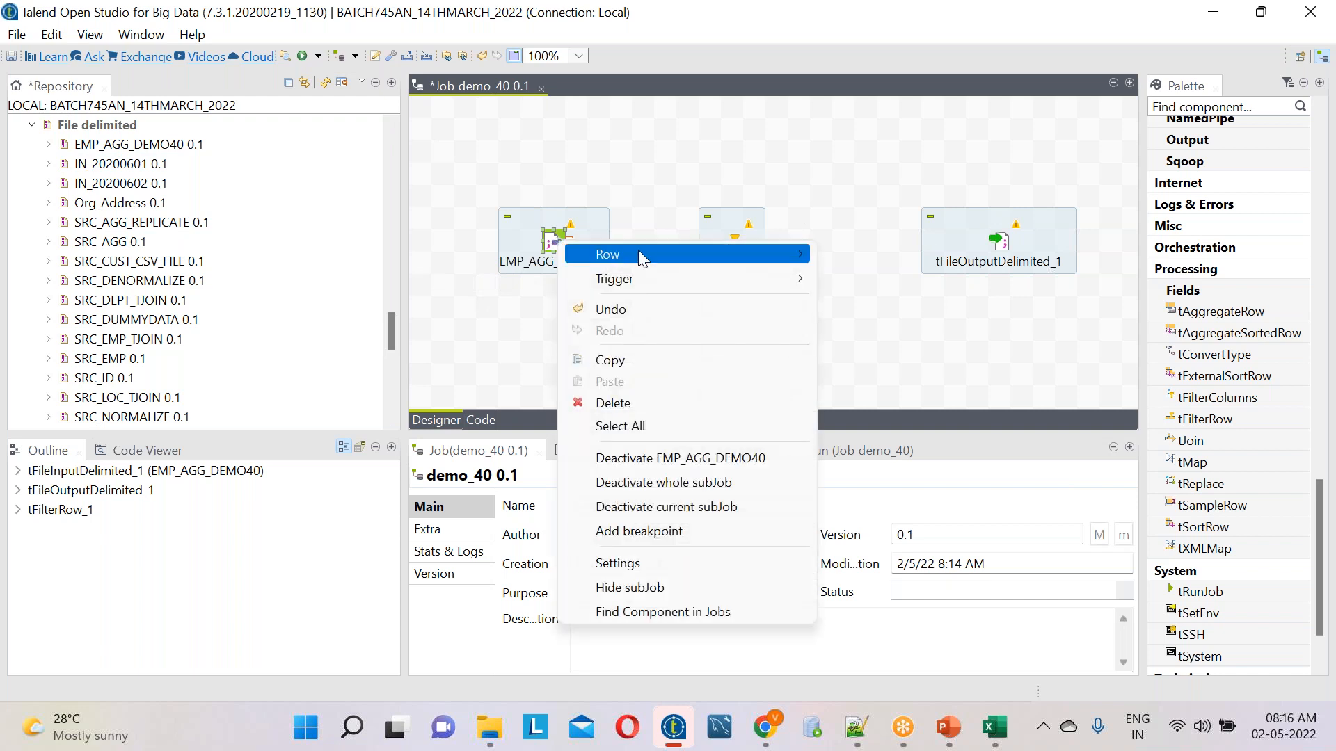
{"action": "mouse_move", "coordinate": [800, 252]}
{"action": "left_click", "coordinate": [876, 254]}
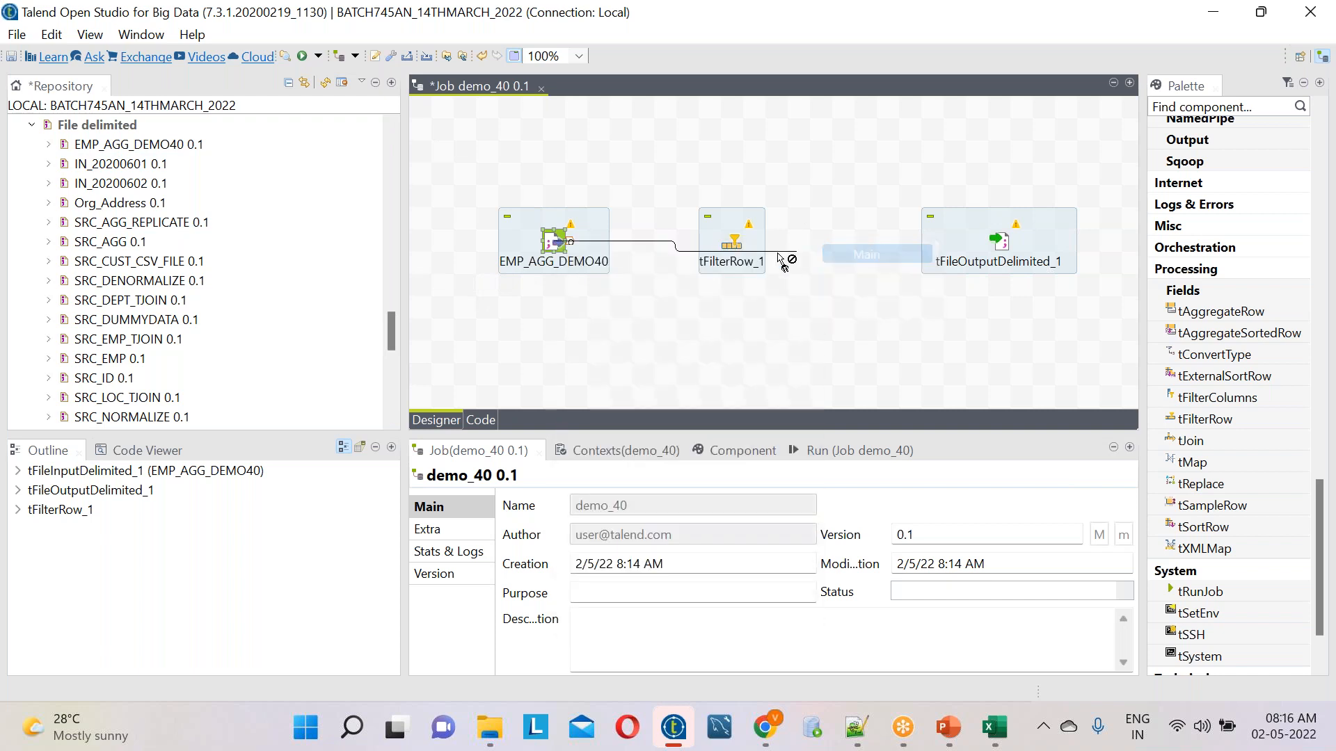
{"action": "left_click", "coordinate": [736, 249]}
{"action": "left_click", "coordinate": [739, 248]}
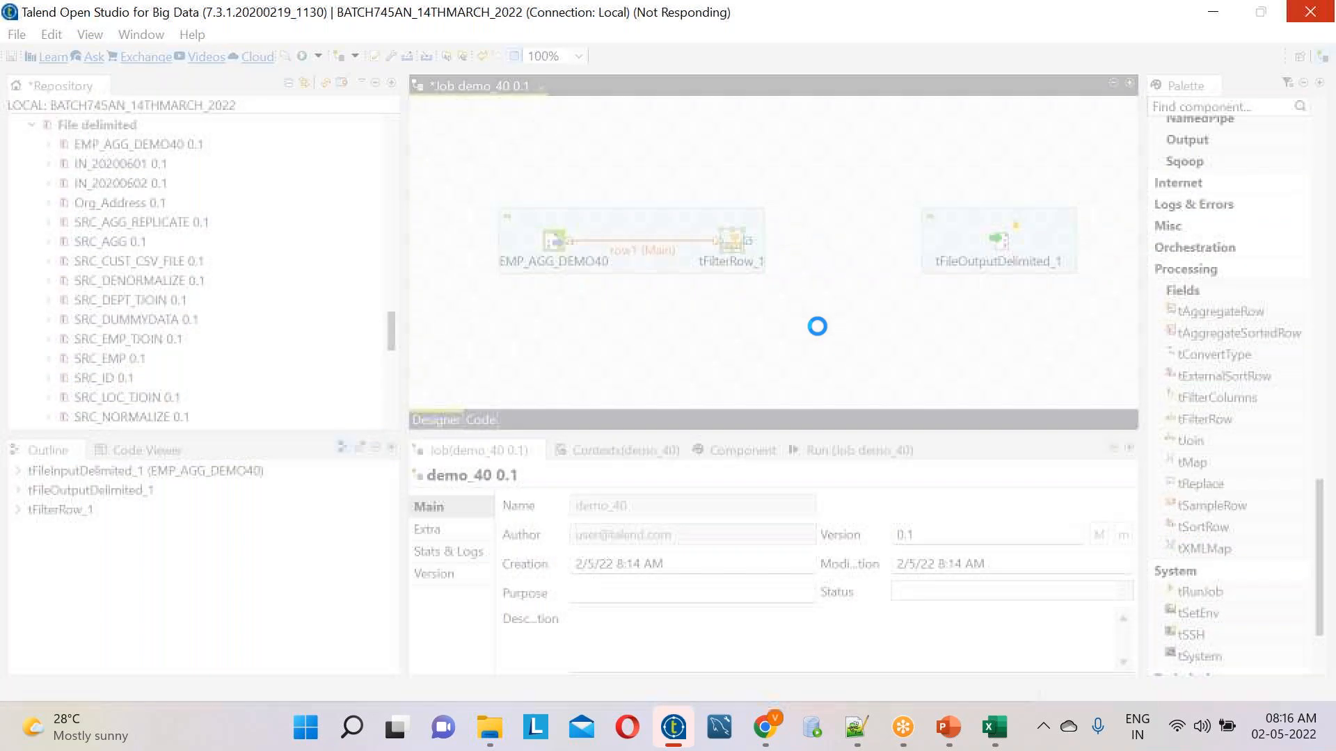
Connect tFilterRow_1 to tFileOutputDelimited_1 with a Filter row
{"action": "right_click", "coordinate": [739, 242]}
{"action": "mouse_move", "coordinate": [965, 260]}
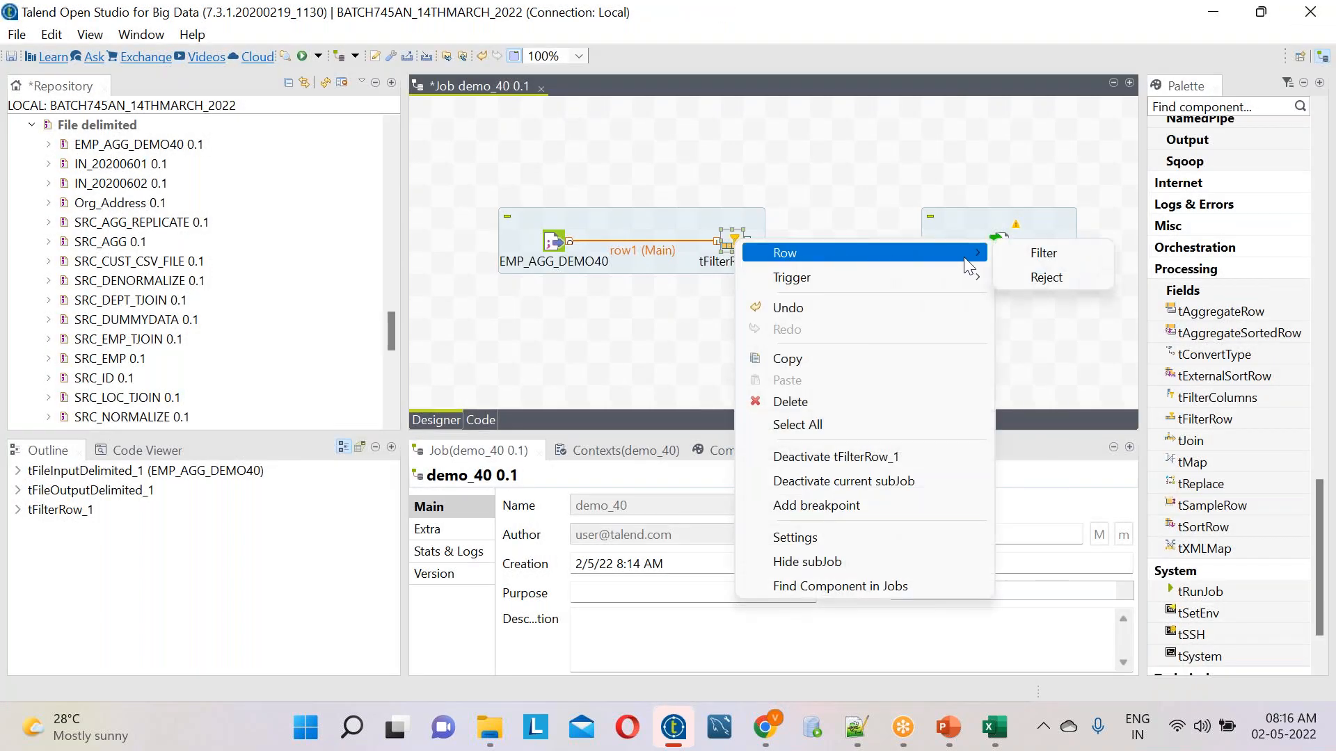
{"action": "left_click", "coordinate": [1043, 253]}
{"action": "left_click", "coordinate": [1001, 245]}
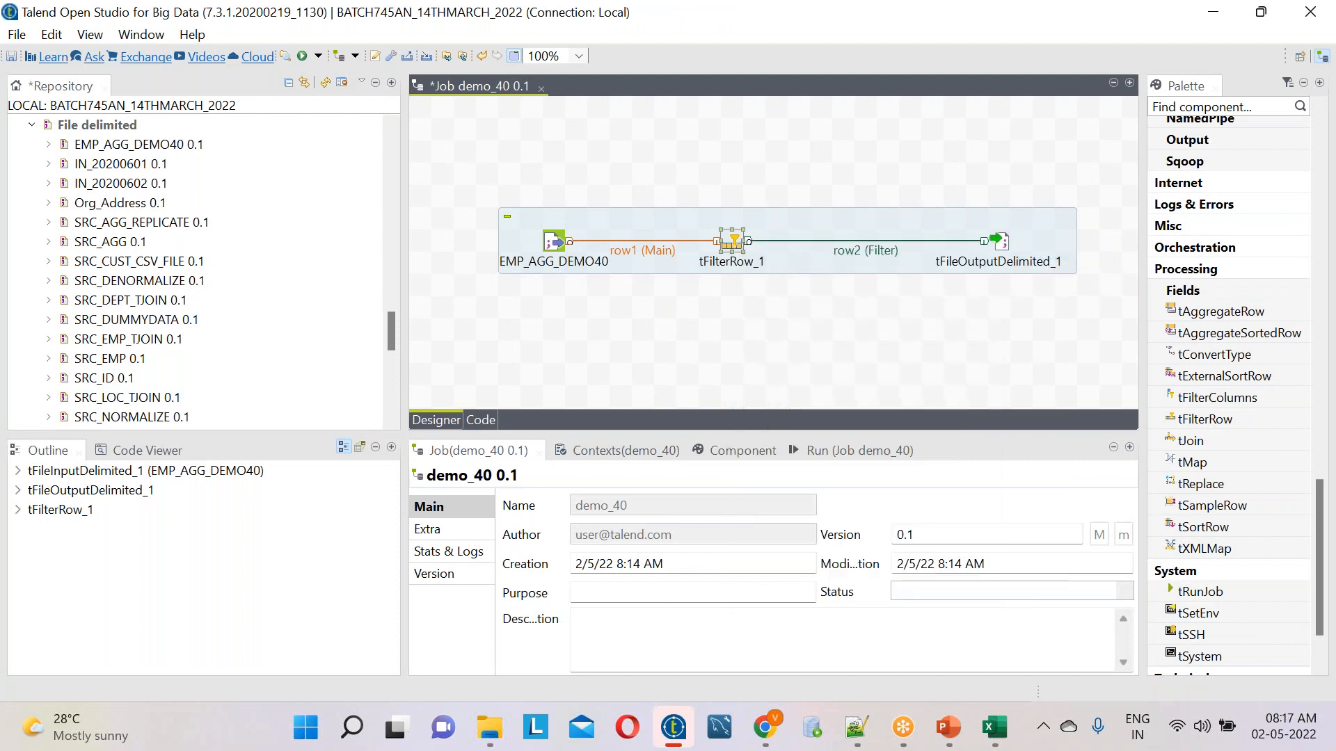
Open the tFilterRow_1 component settings and note the condition deptno=10 below tFilterRow in the Notepad++ notes
{"action": "left_click", "coordinate": [561, 245]}
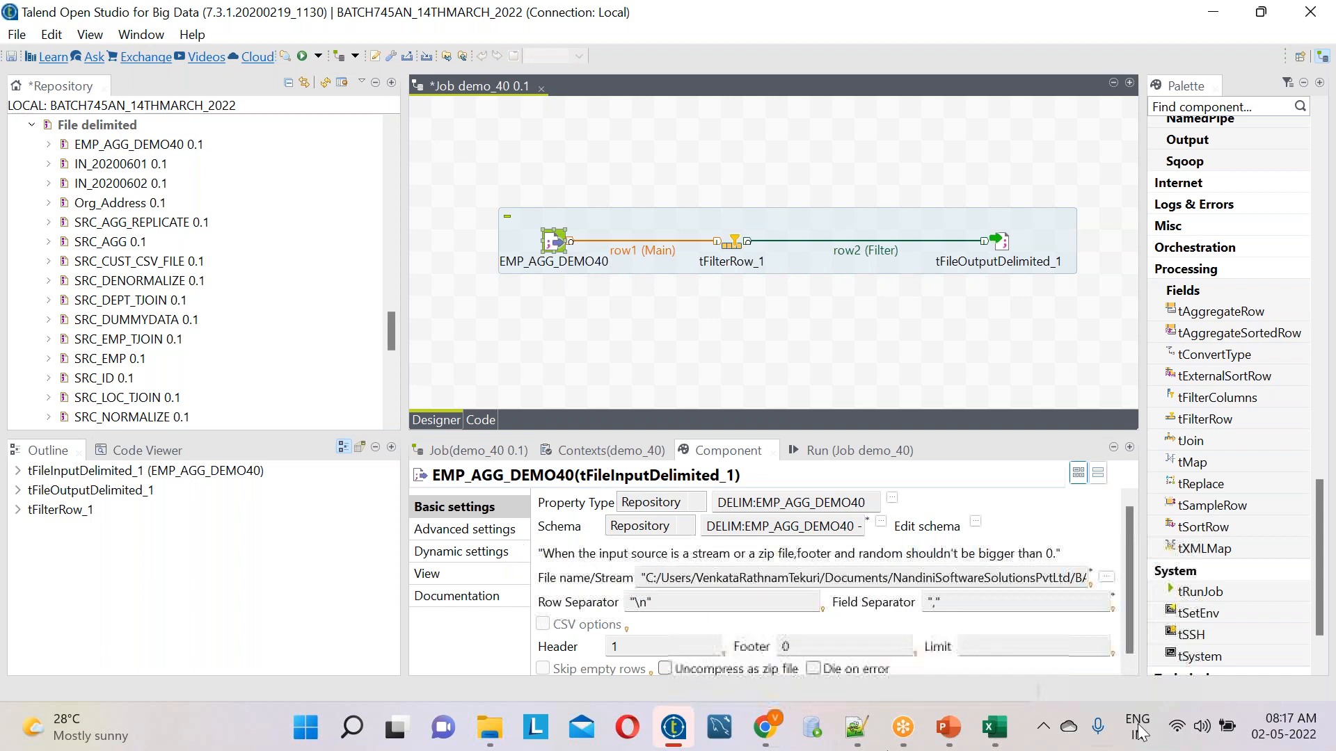
{"action": "left_click", "coordinate": [739, 252]}
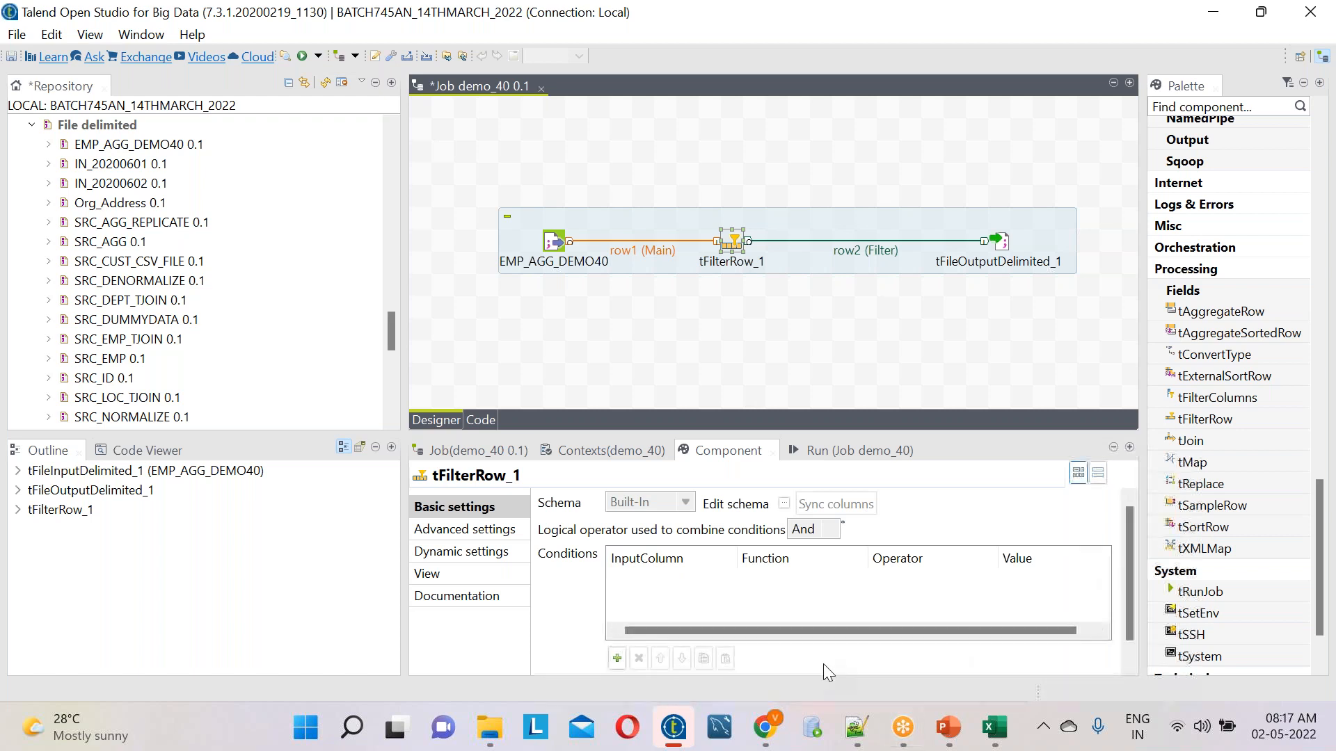
{"action": "left_click", "coordinate": [856, 726]}
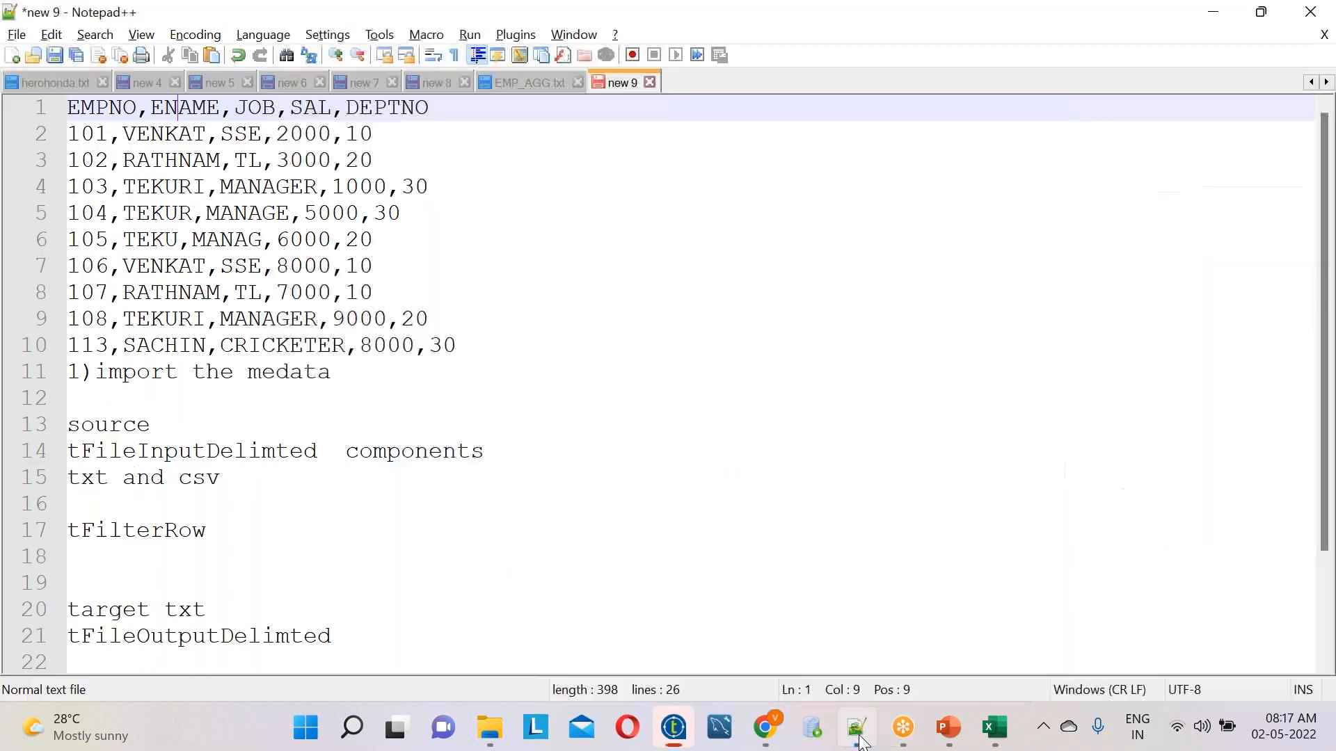
{"action": "left_click", "coordinate": [236, 575]}
{"action": "type", "text": "deptn"}
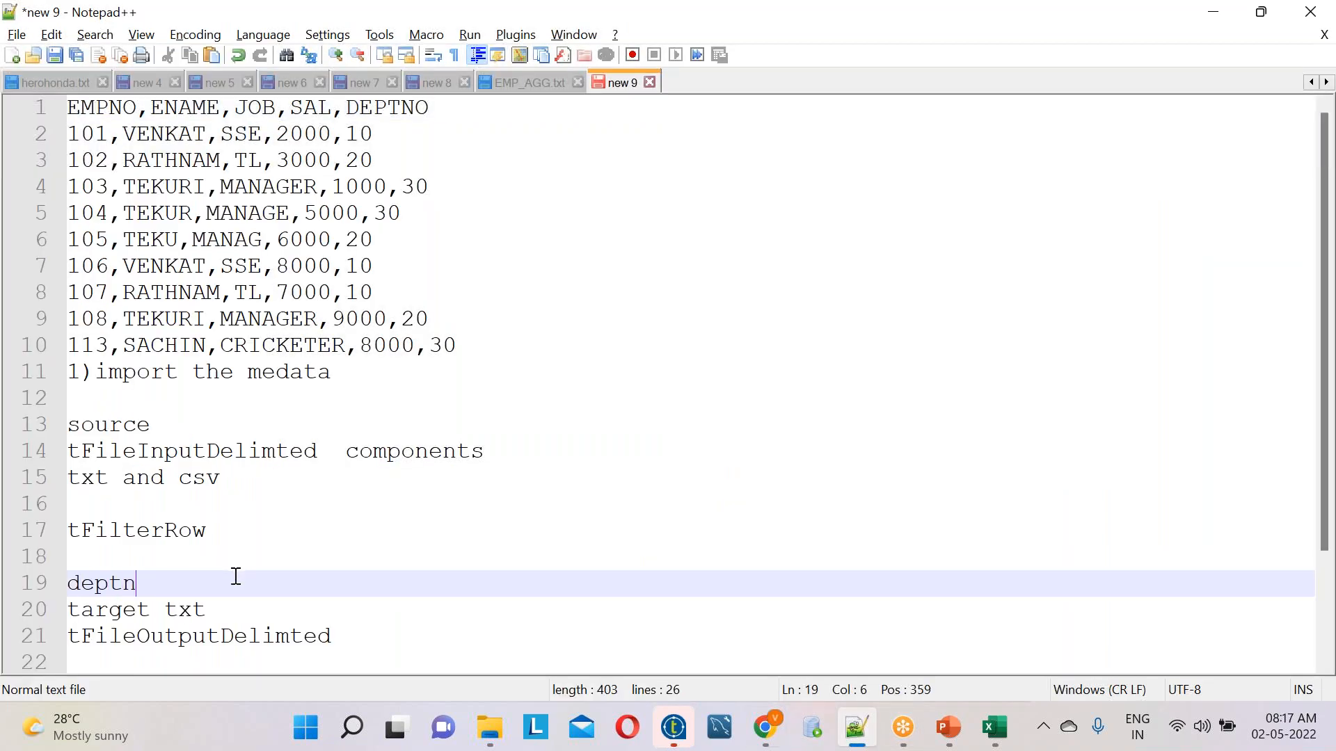
{"action": "type", "text": "o=10"}
{"action": "key", "text": "alt+Tab"}
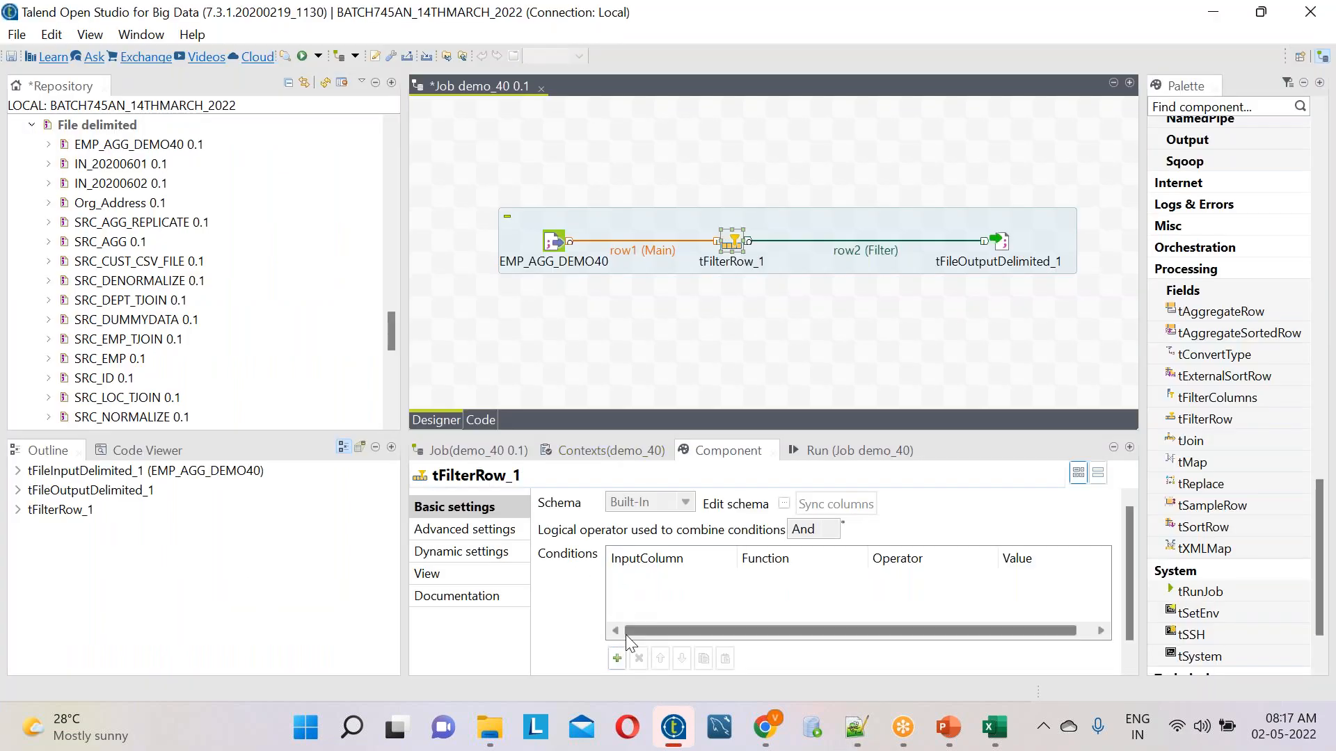
Add a tFilterRow_1 condition with input column DEPTNO, operator Equals and value 10
{"action": "left_click", "coordinate": [616, 658]}
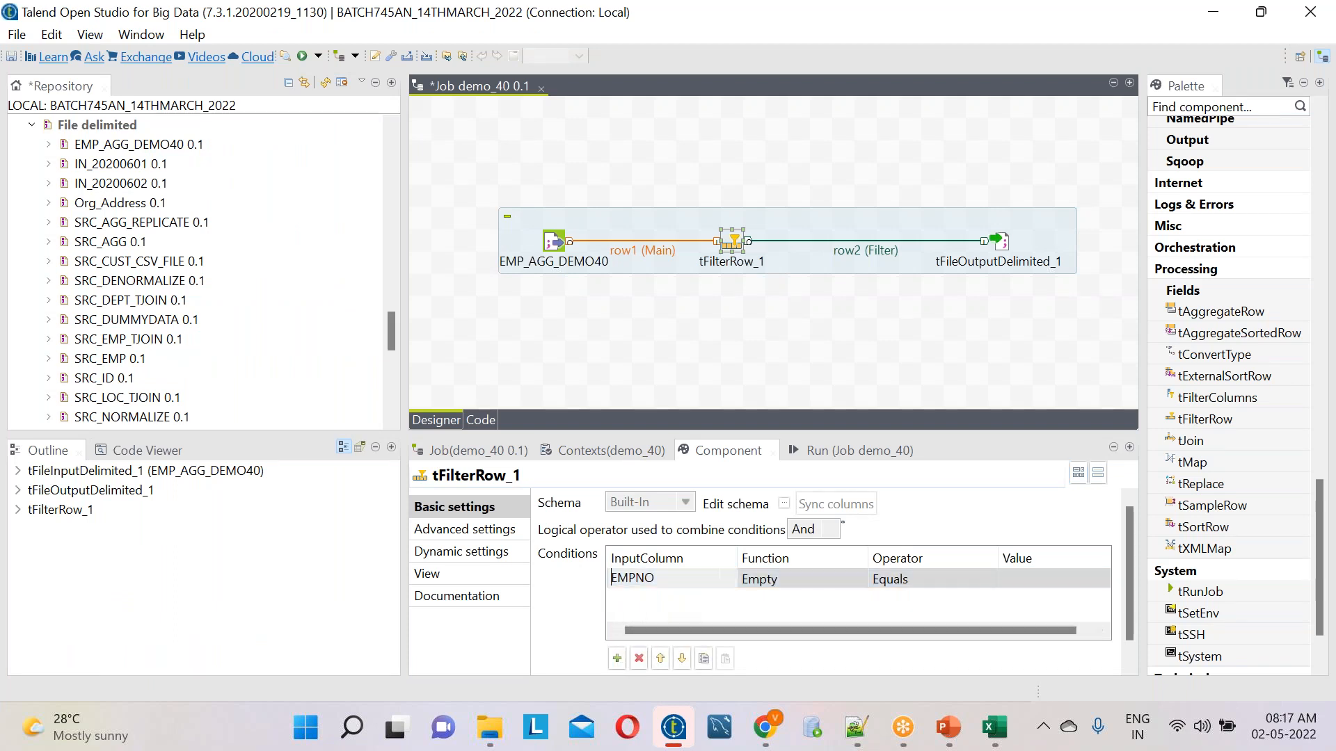
{"action": "left_click", "coordinate": [681, 579]}
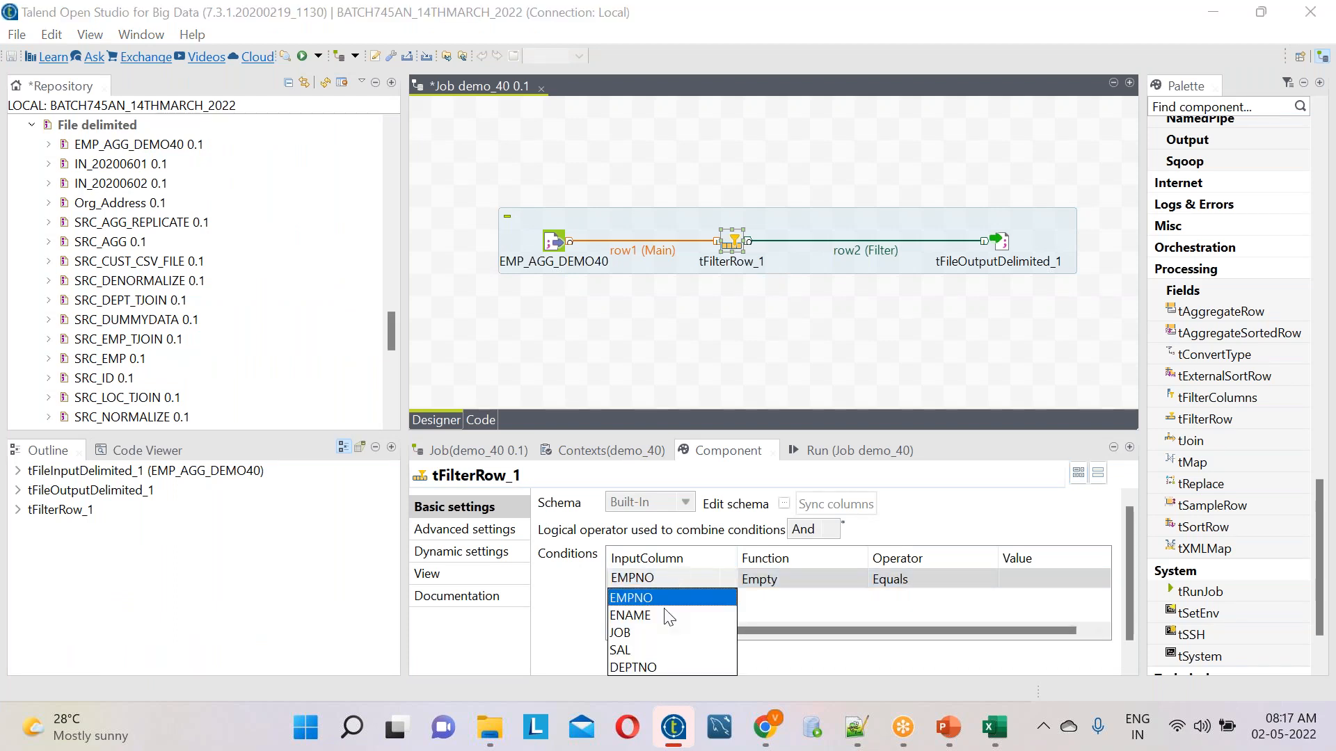
{"action": "left_click", "coordinate": [654, 673]}
{"action": "left_click", "coordinate": [905, 579]}
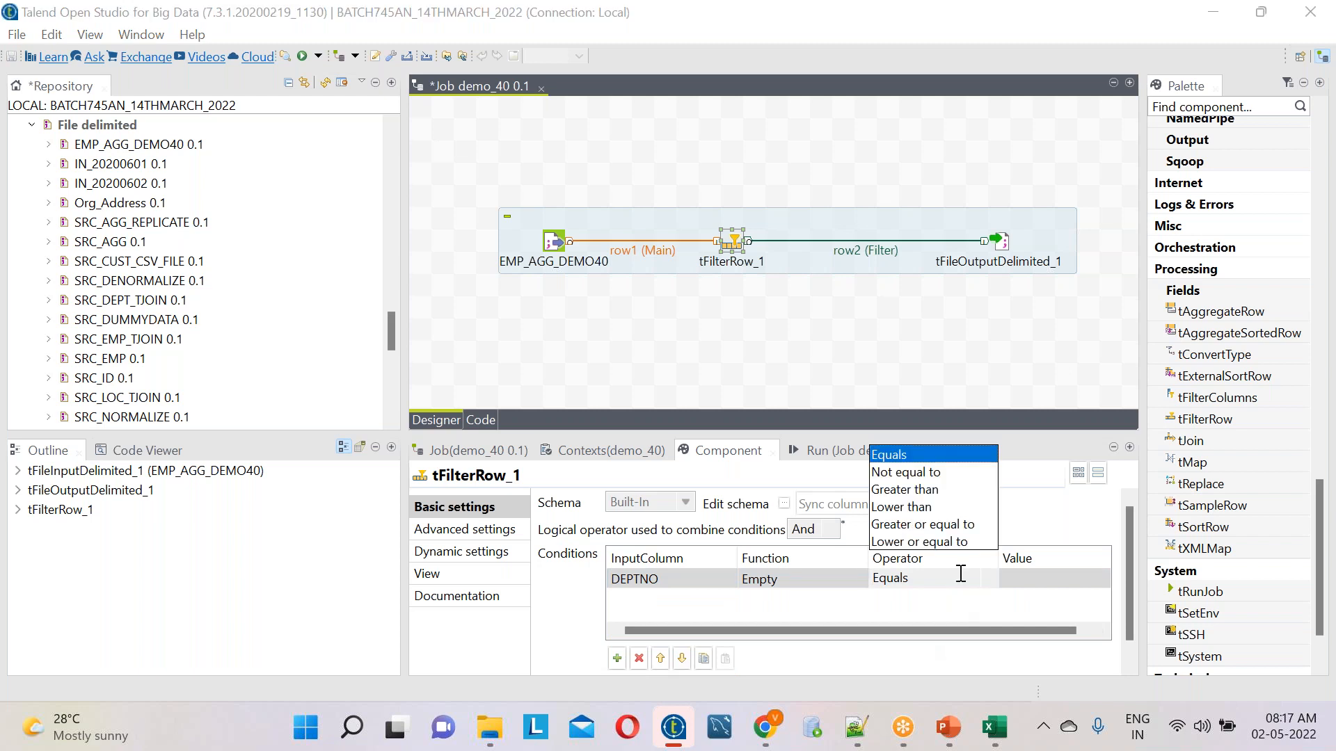
{"action": "left_click", "coordinate": [928, 454]}
{"action": "left_click", "coordinate": [1030, 578]}
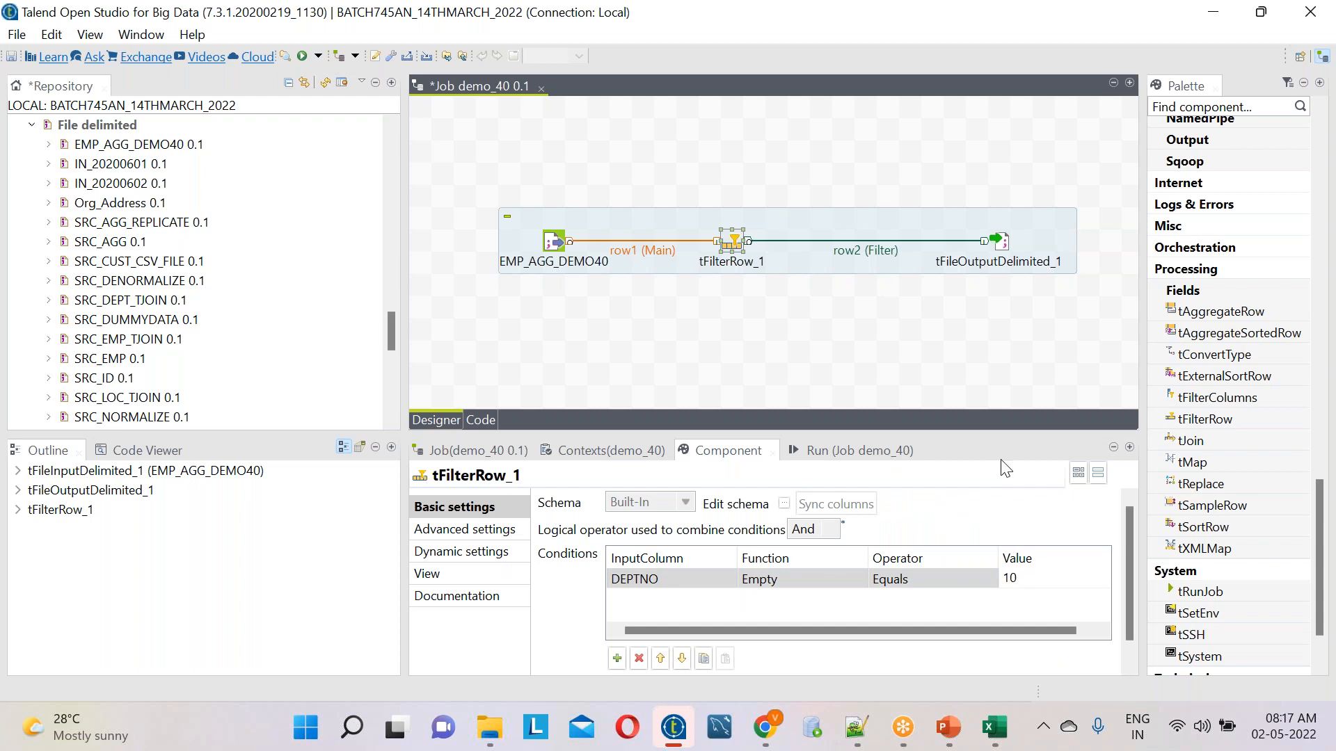
Browse for the tFileOutputDelimited_1 output file location in Documents, NandiniSoftwareSolutionsPvtLtd, BATCH745_14TH_MARCH_2022, TARGET
{"action": "left_click", "coordinate": [1001, 242]}
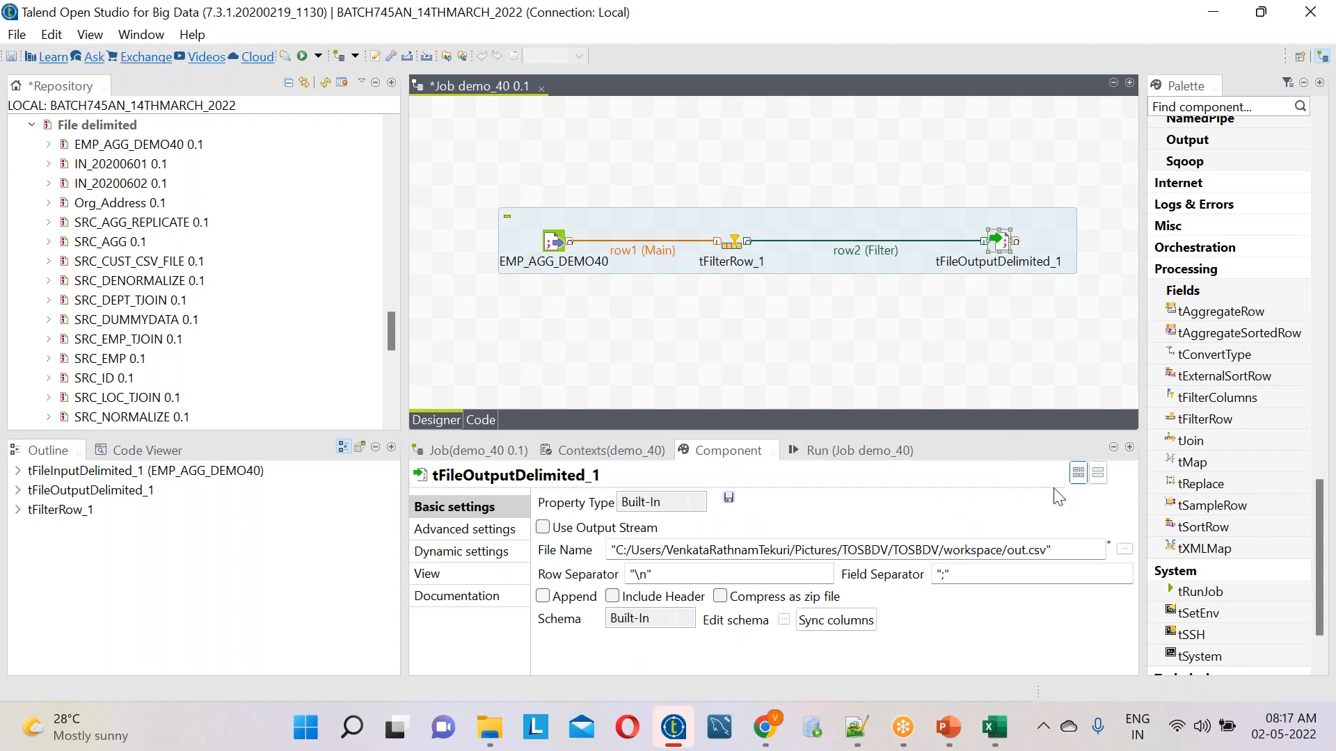
{"action": "left_click", "coordinate": [1125, 550]}
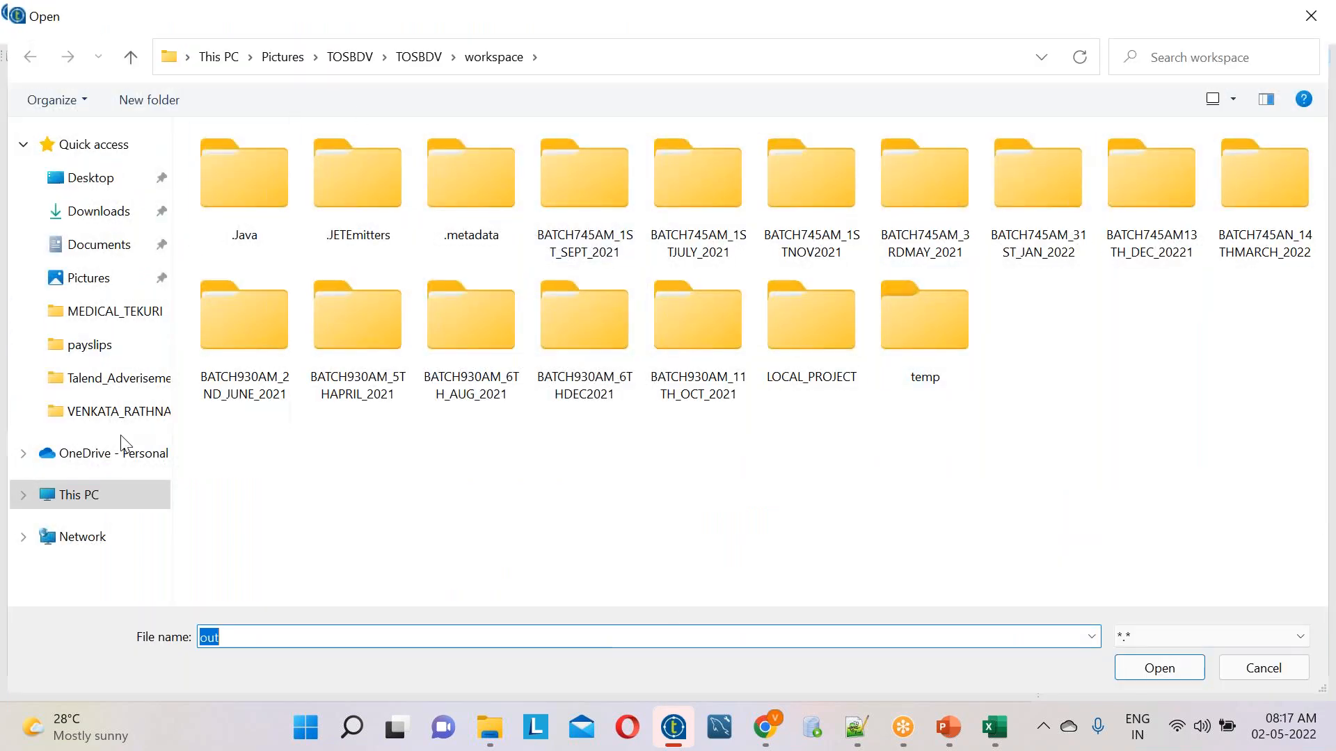
{"action": "left_click", "coordinate": [109, 257]}
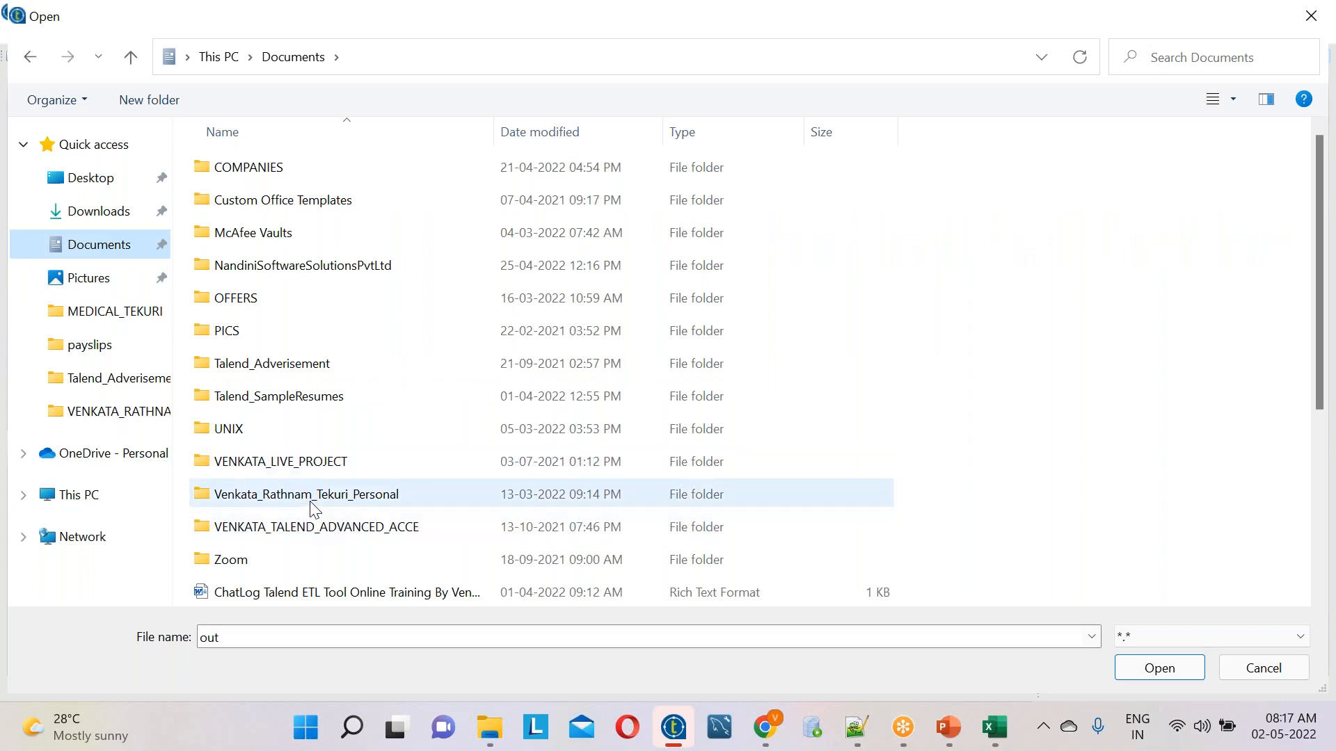
{"action": "left_click", "coordinate": [320, 273]}
{"action": "double_click", "coordinate": [320, 274]}
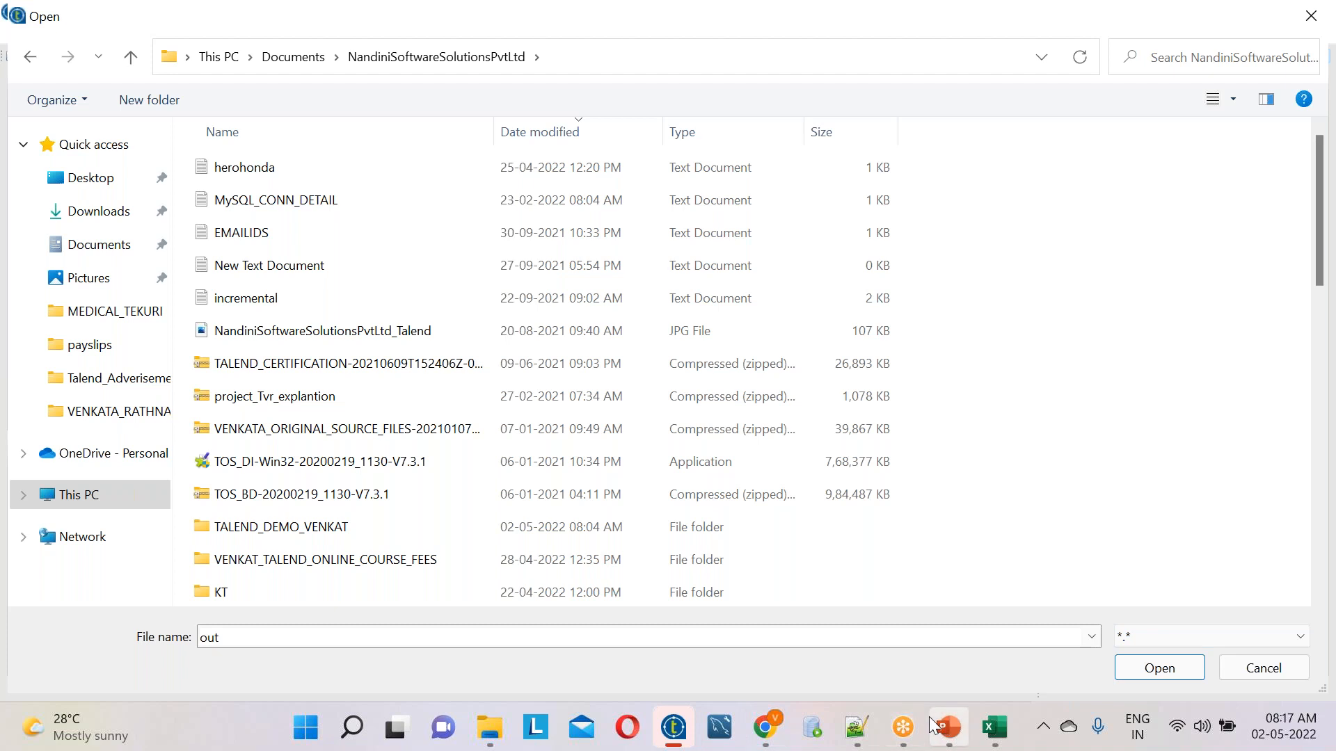
{"action": "left_click", "coordinate": [902, 727]}
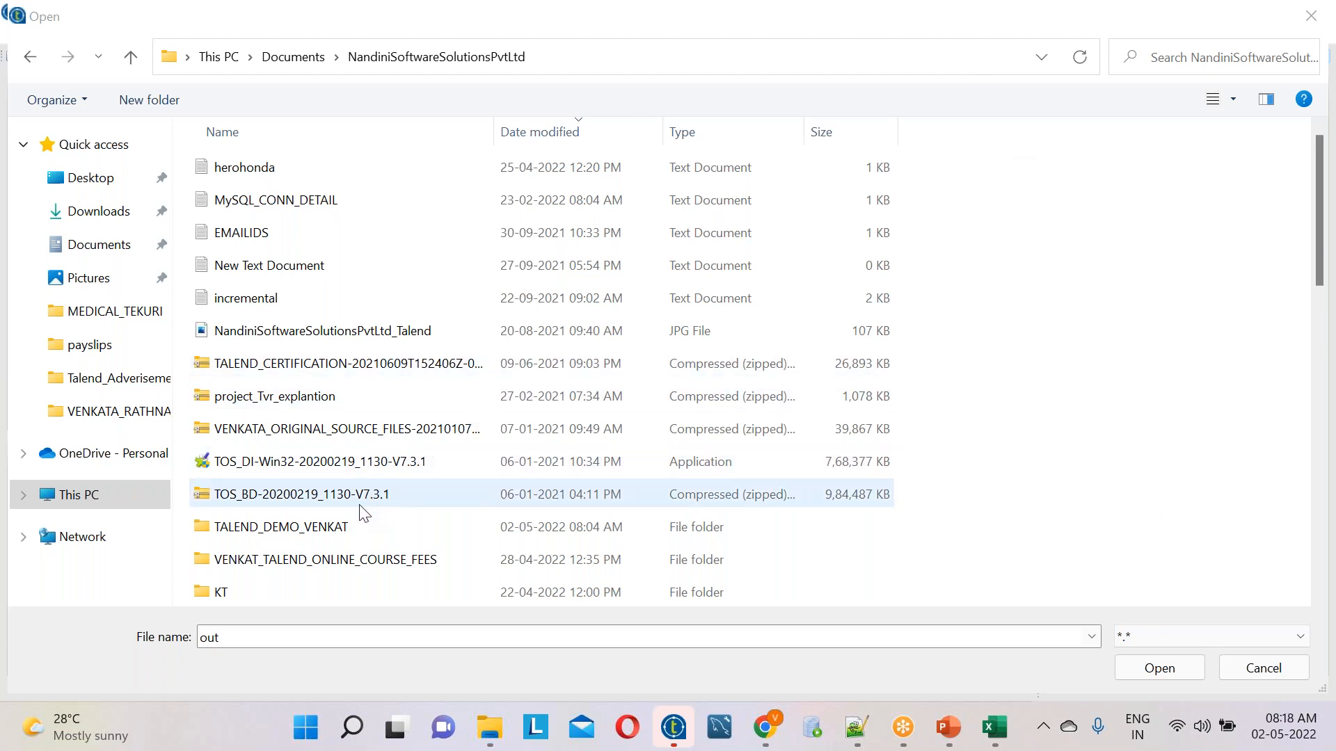
{"action": "scroll", "coordinate": [358, 508], "scroll_direction": "down", "scroll_amount": 2}
{"action": "scroll", "coordinate": [357, 506], "scroll_direction": "down", "scroll_amount": 1}
{"action": "scroll", "coordinate": [354, 511], "scroll_direction": "up", "scroll_amount": 3}
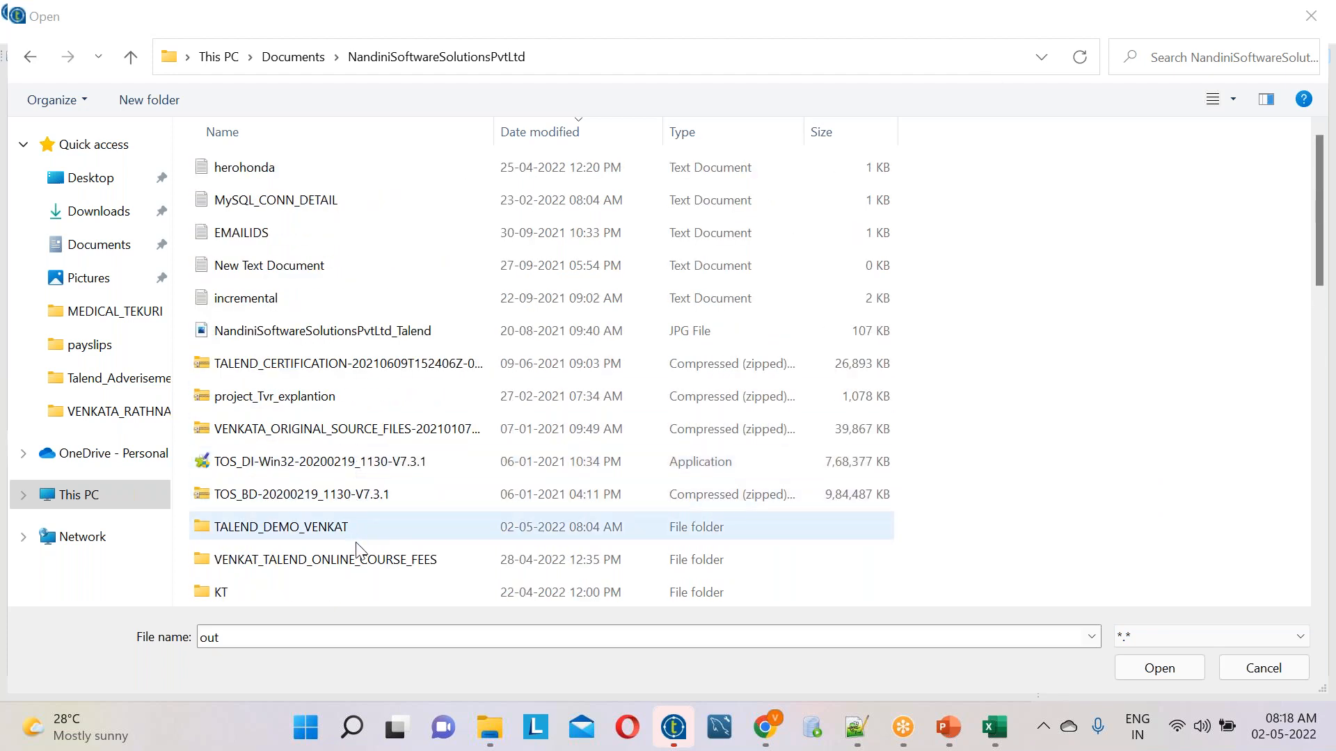
{"action": "scroll", "coordinate": [363, 567], "scroll_direction": "down", "scroll_amount": 1}
{"action": "double_click", "coordinate": [363, 567]}
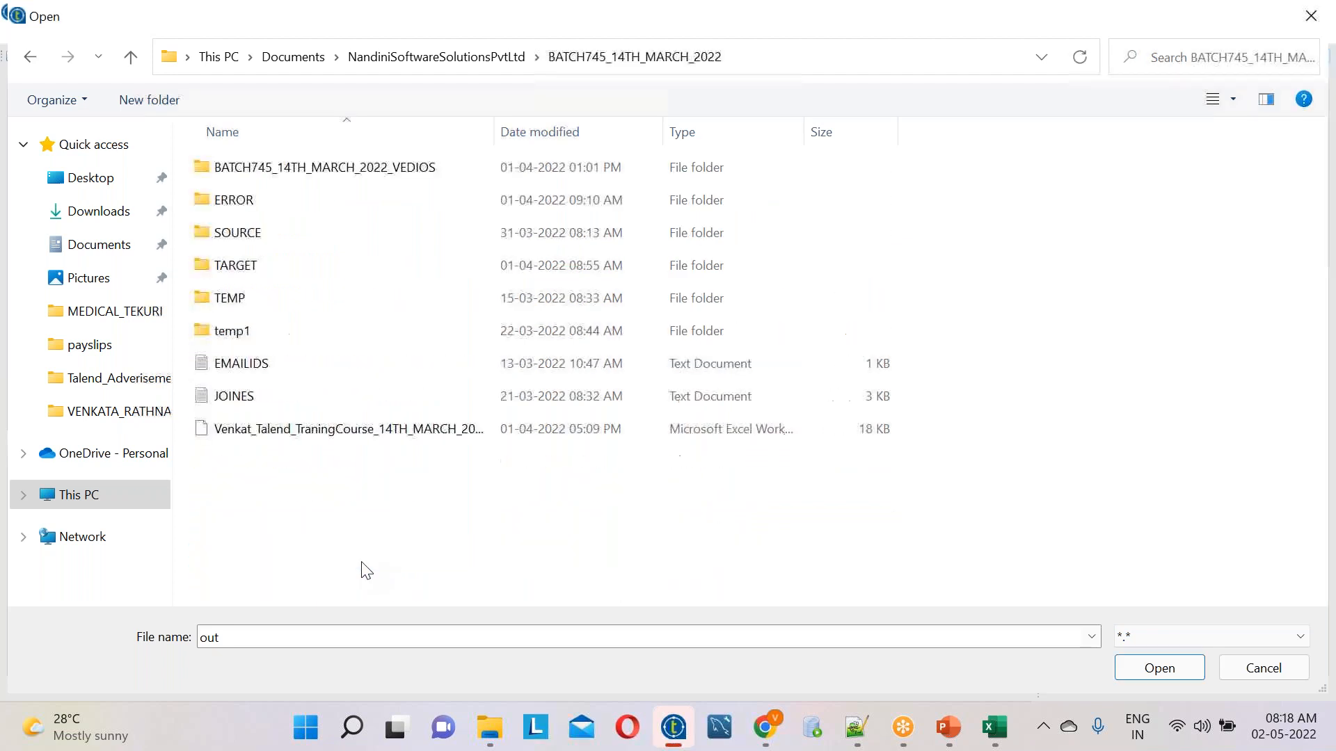
{"action": "left_click", "coordinate": [255, 266]}
{"action": "double_click", "coordinate": [254, 266]}
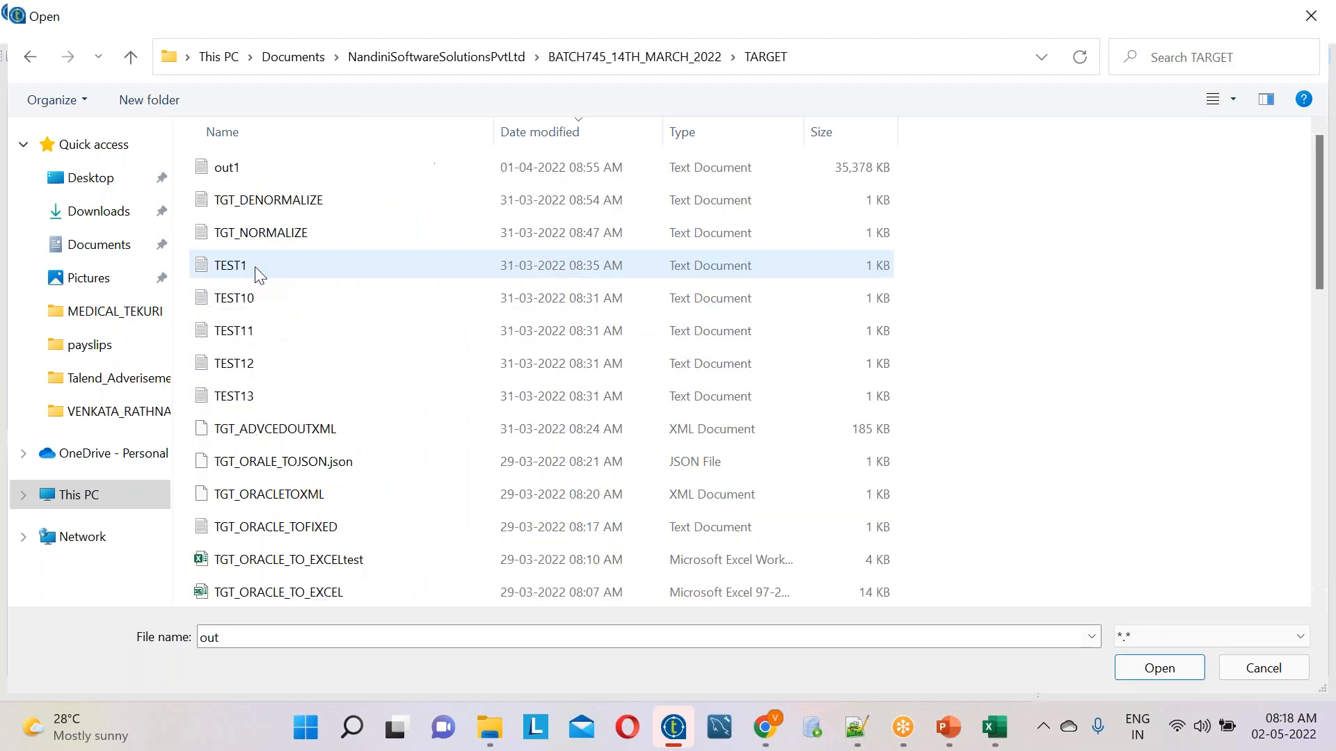
Name the output file TGT_DEMO40.txt and accept it as the file of tFileOutputDelimited_1
{"action": "double_click", "coordinate": [237, 636]}
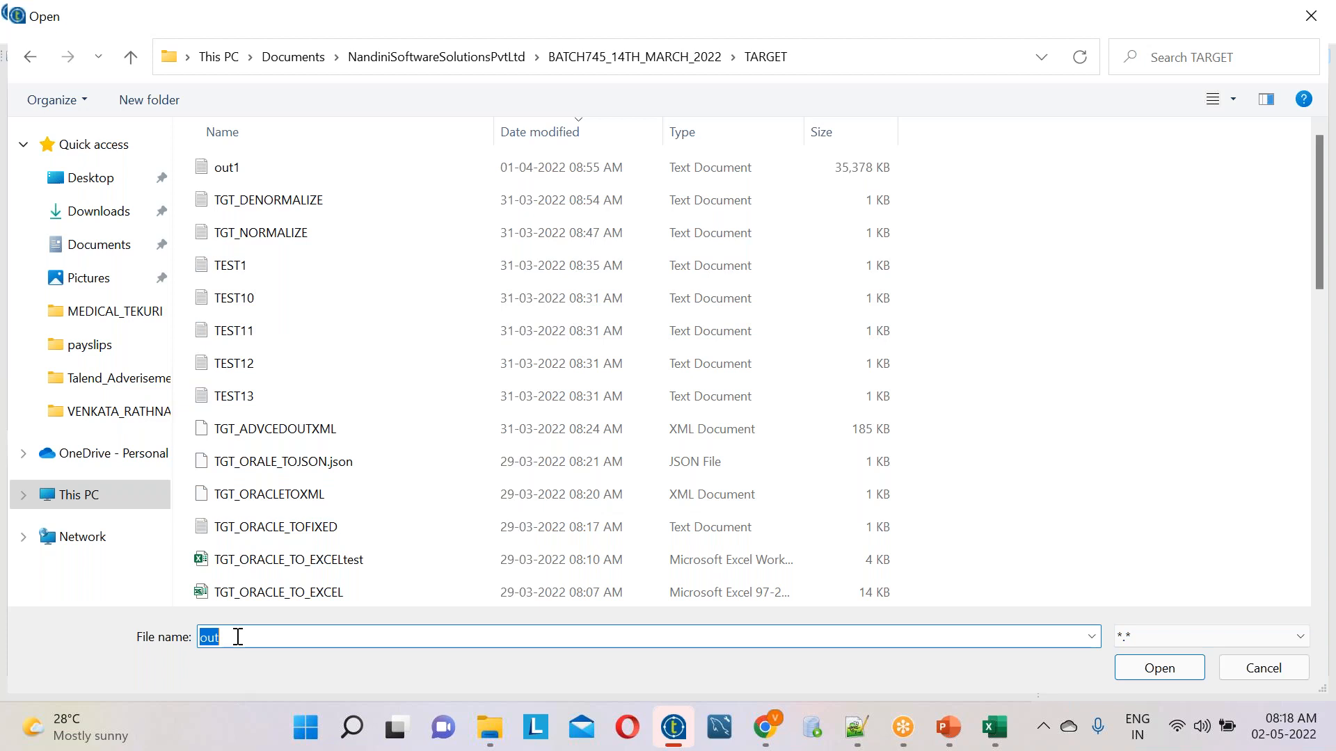
{"action": "type", "text": "TGT"}
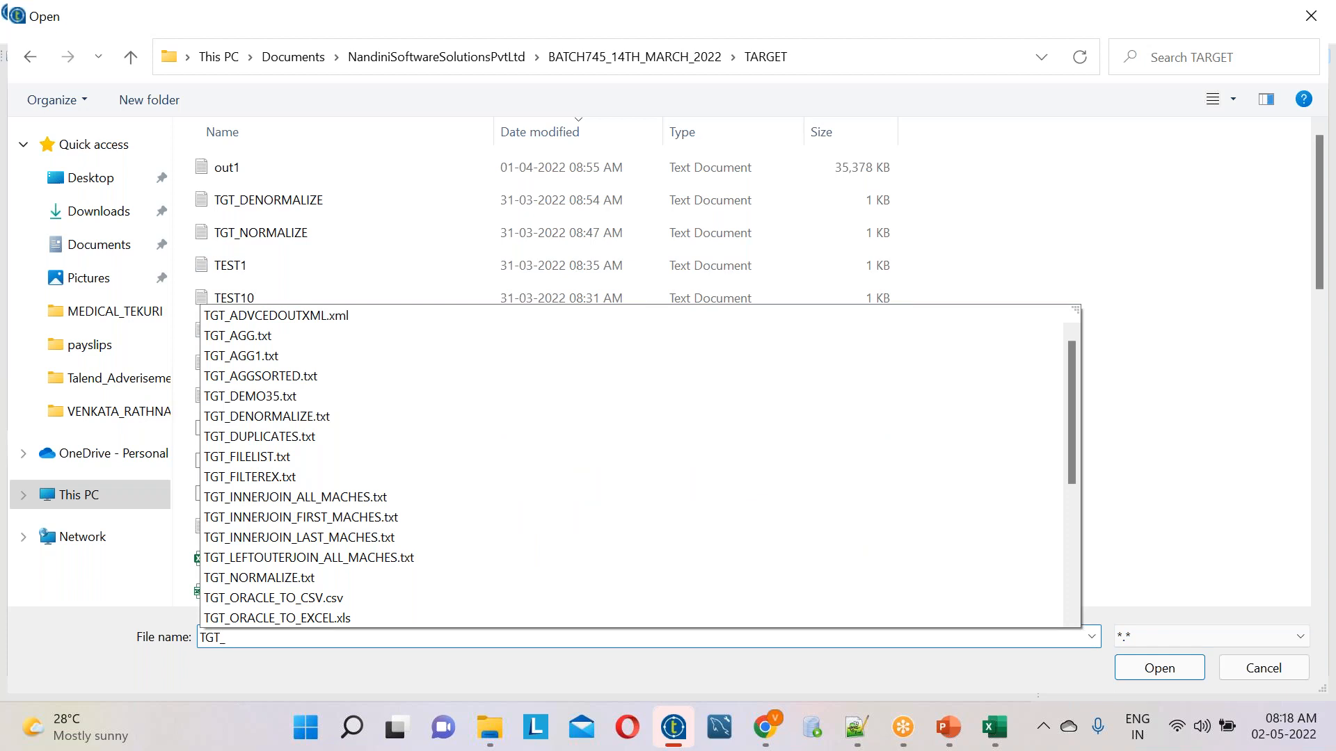
{"action": "type", "text": "_DEMO"}
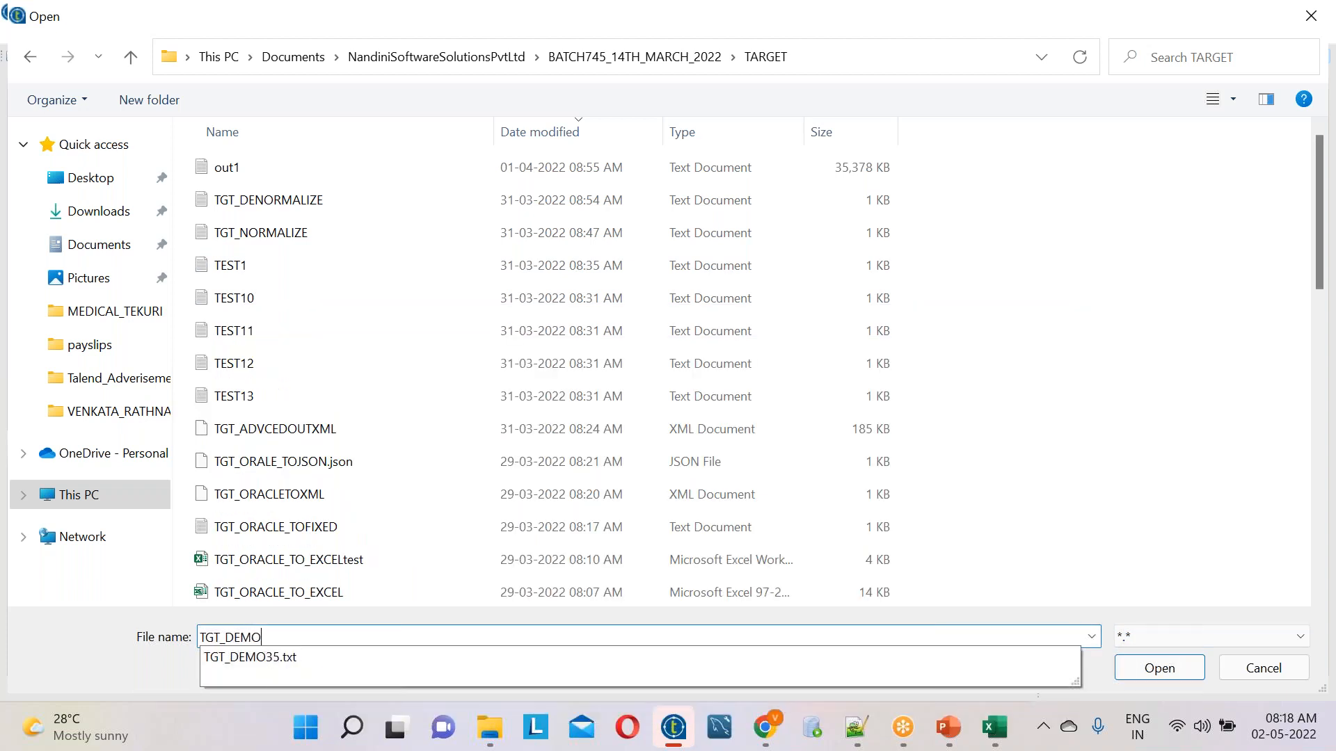
{"action": "type", "text": "40.txt"}
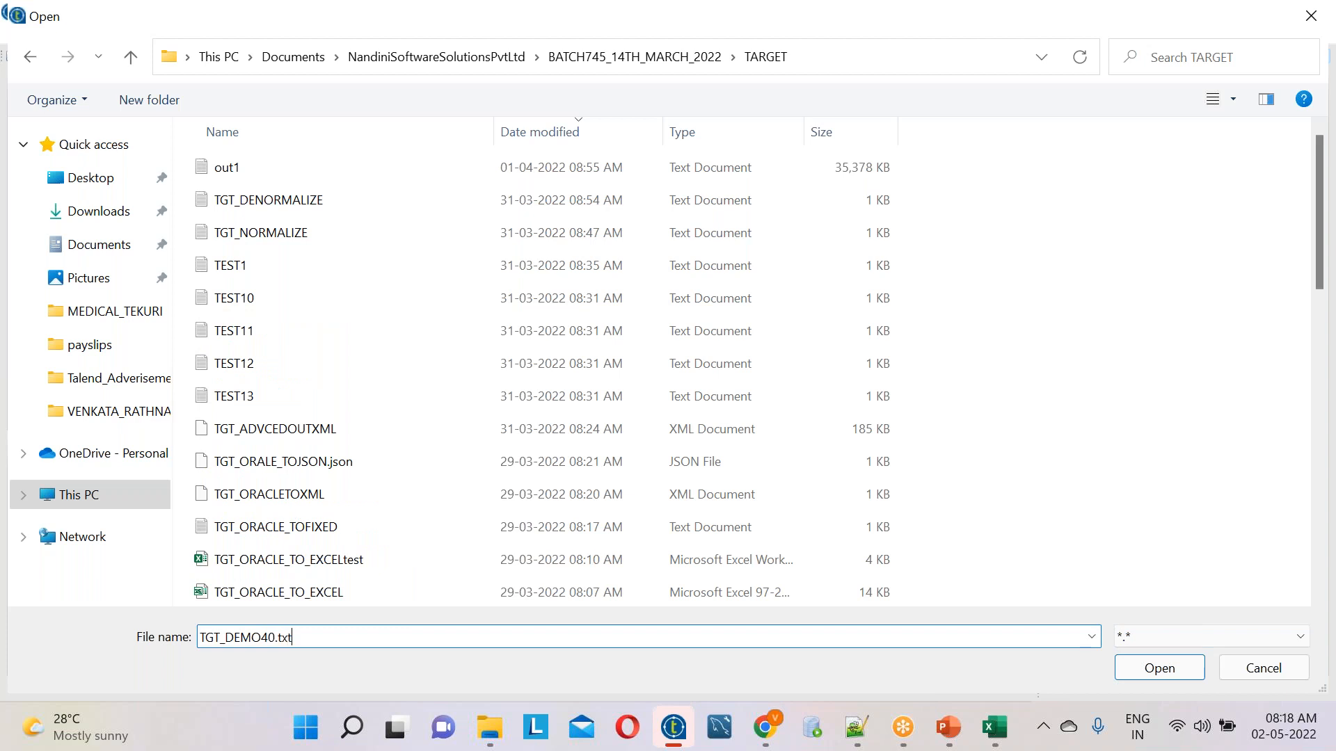
{"action": "key", "text": "Return"}
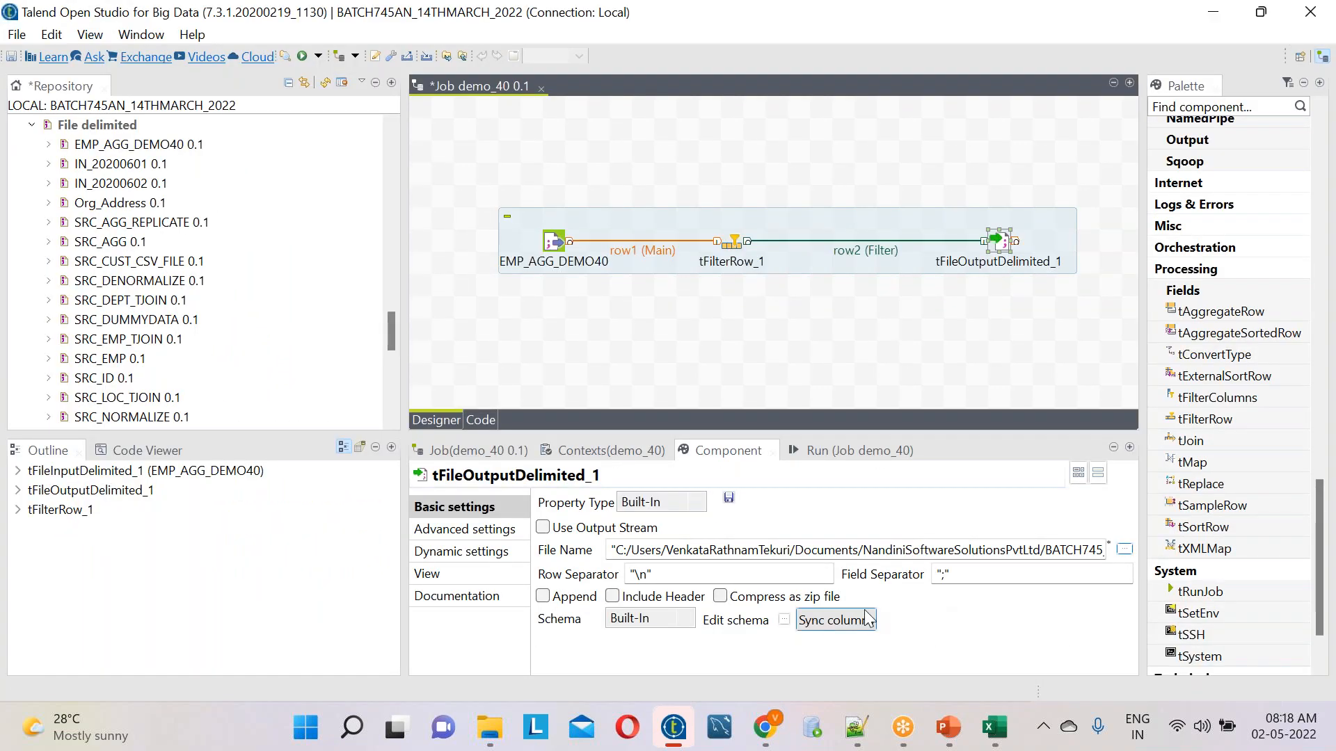
Set the field separator of tFileOutputDelimited_1 to "," and include the header in the output file
{"action": "left_click", "coordinate": [946, 574]}
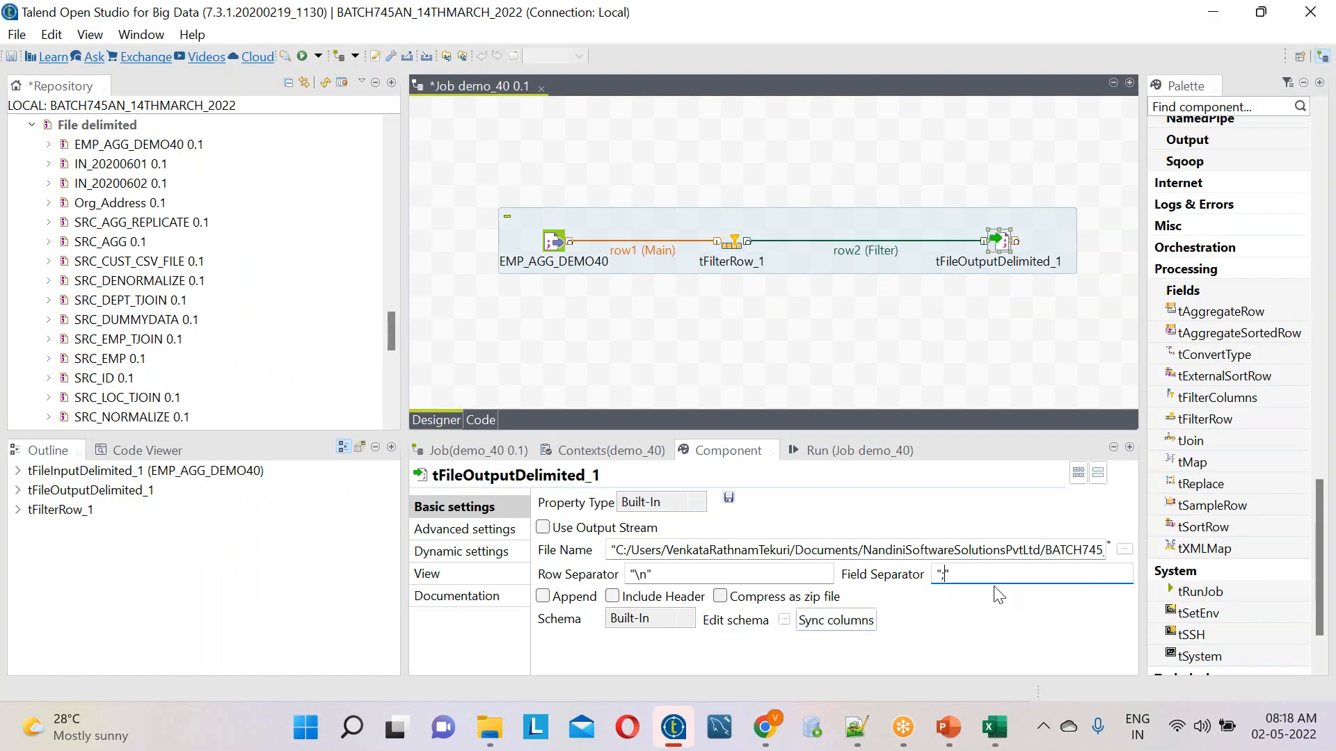
{"action": "key", "text": "BackSpace"}
{"action": "type", "text": ","}
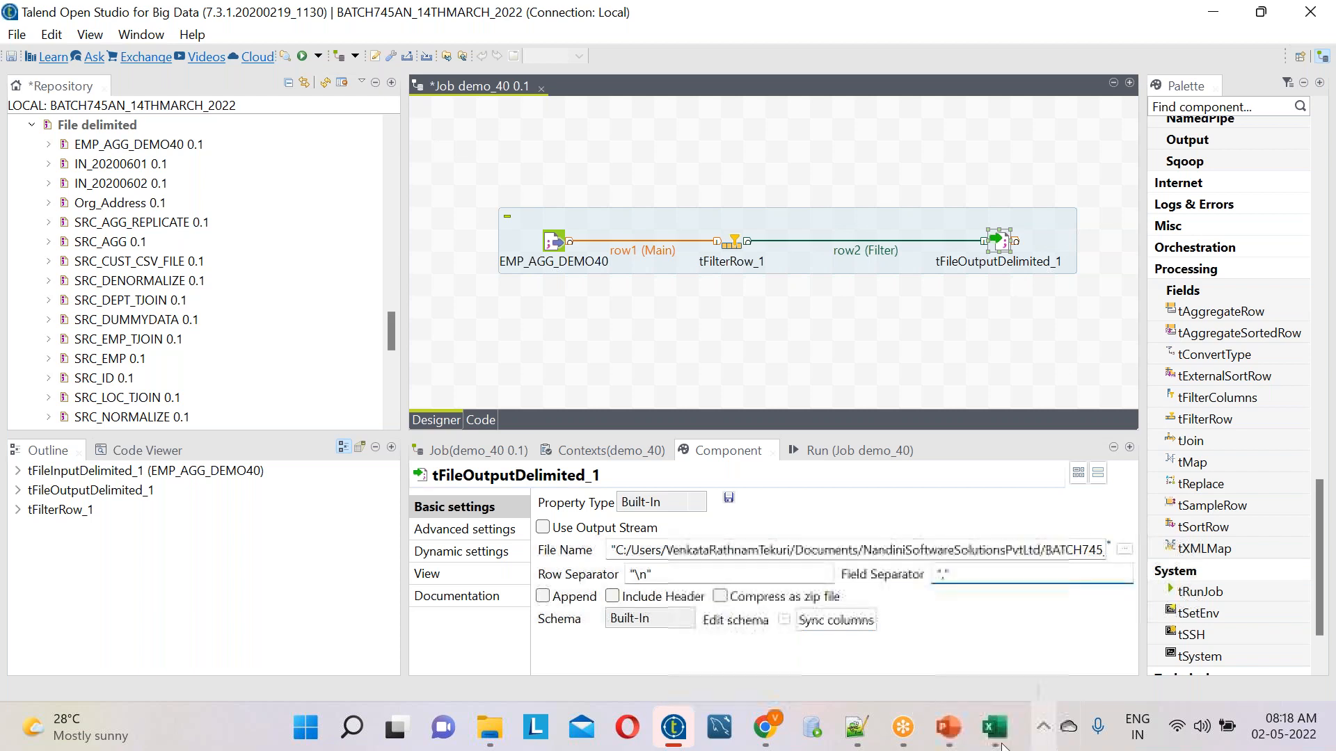
{"action": "left_click", "coordinate": [856, 728]}
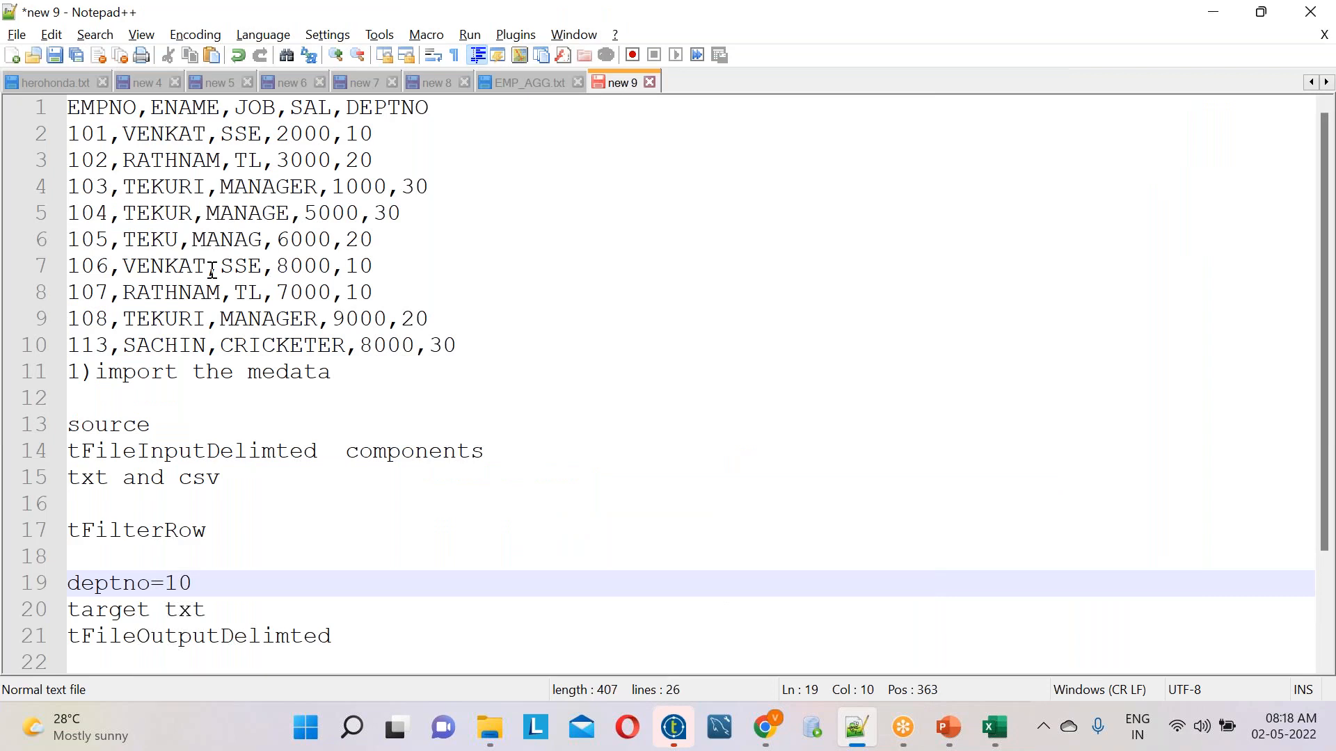
{"action": "key", "text": "alt+Tab"}
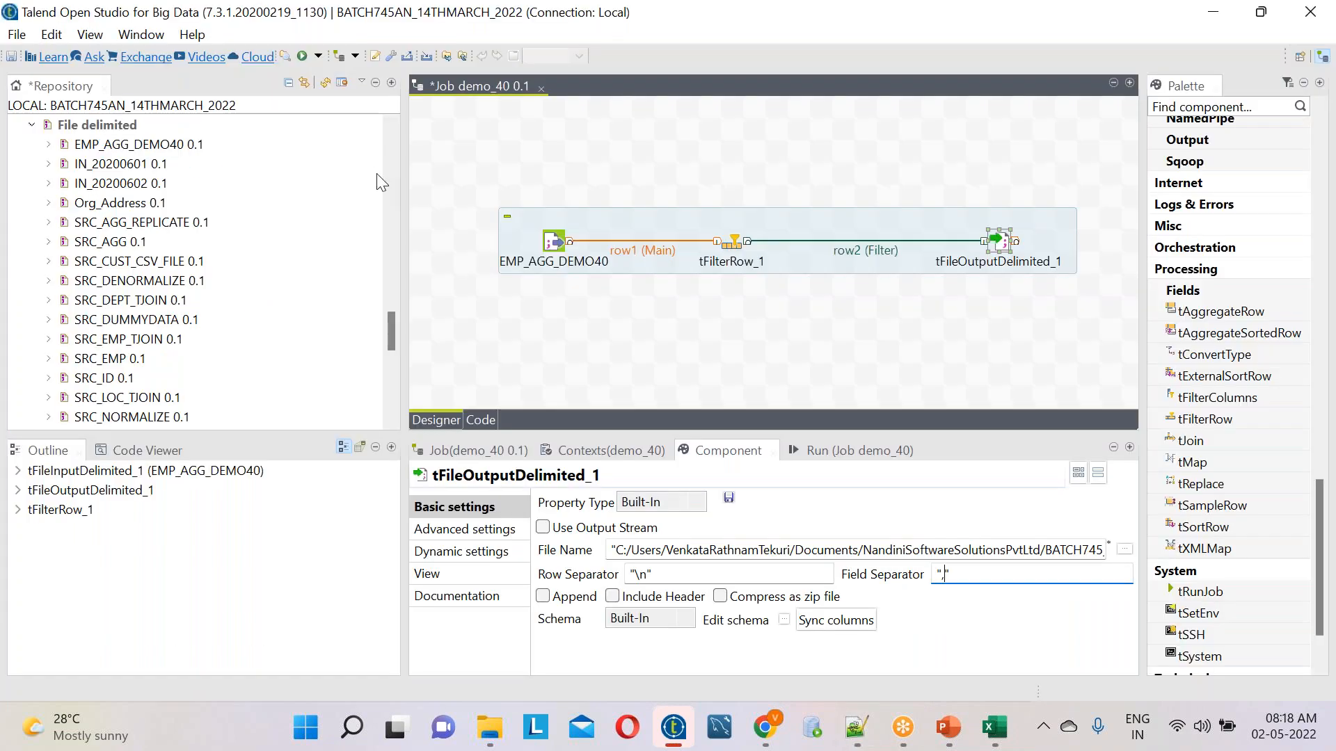
{"action": "left_click", "coordinate": [648, 603]}
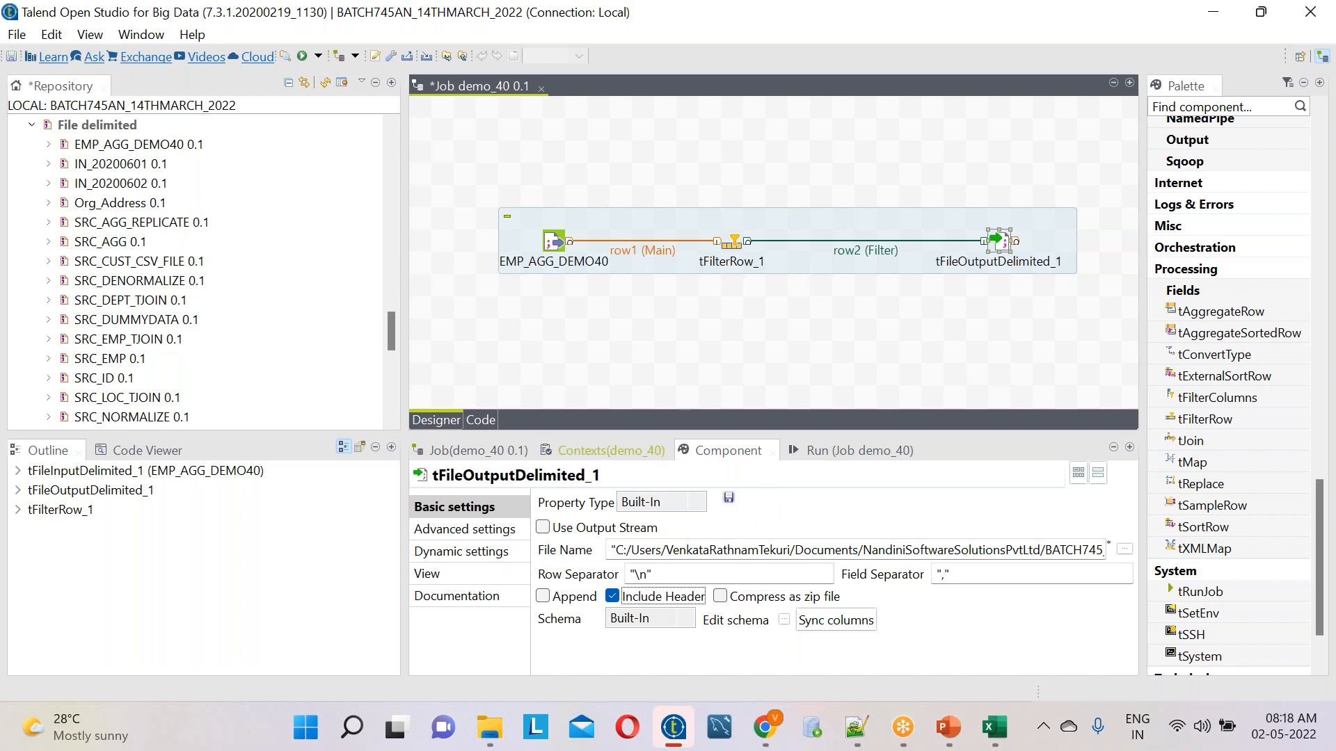
Save the demo_40 job and run it
{"action": "left_click", "coordinate": [20, 35]}
{"action": "left_click", "coordinate": [52, 114]}
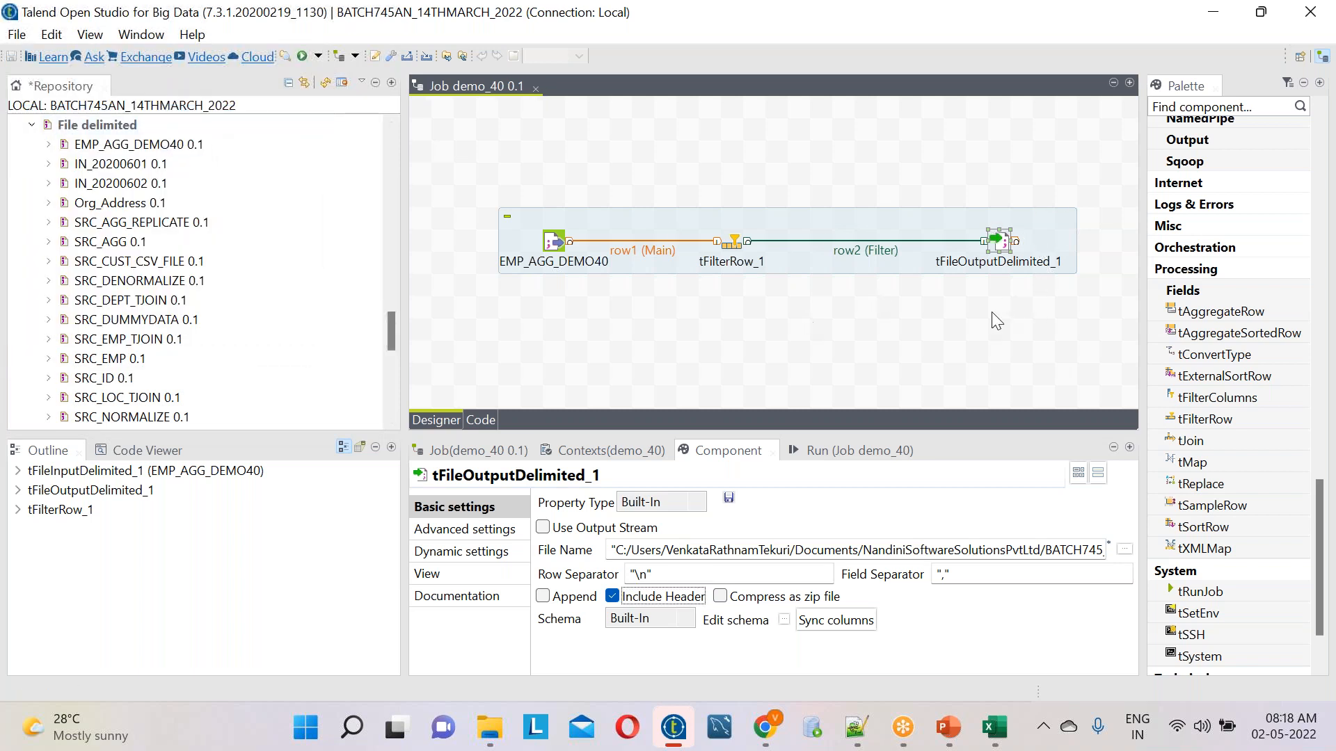
{"action": "left_click", "coordinate": [846, 450]}
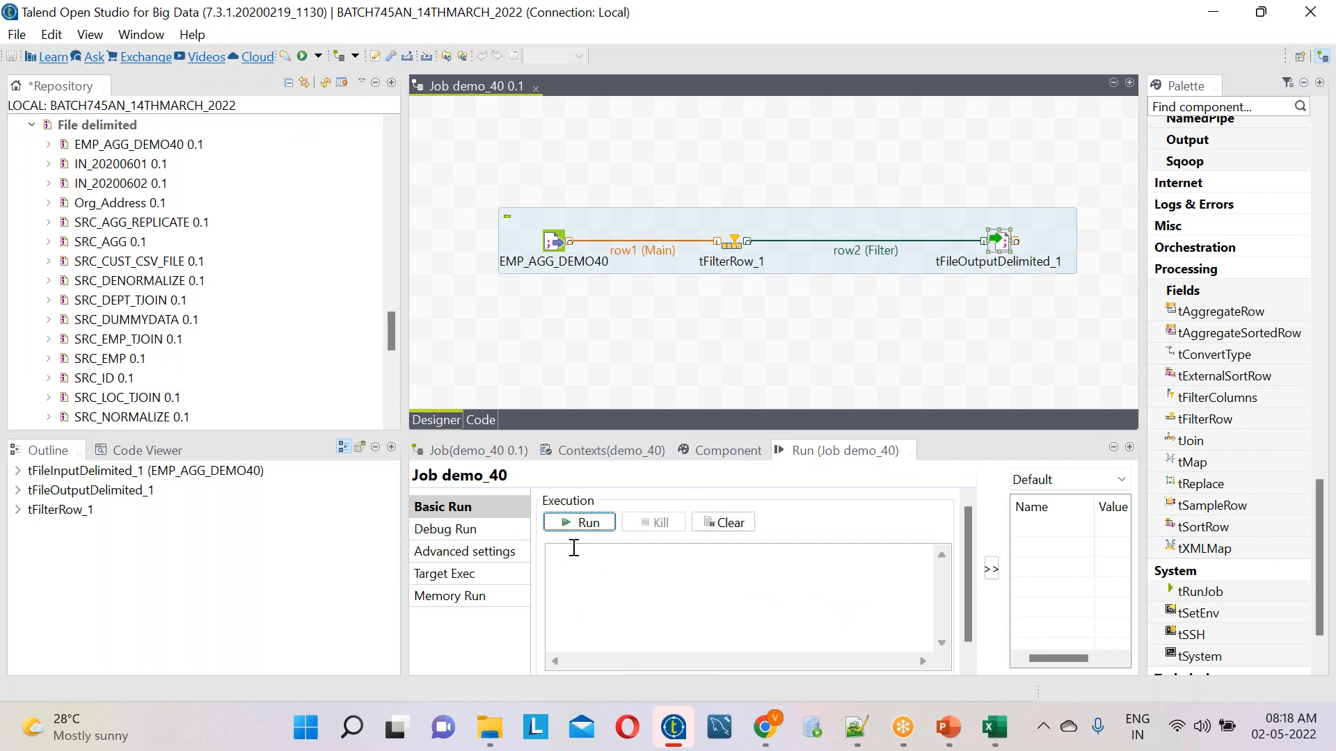
{"action": "left_click", "coordinate": [583, 522]}
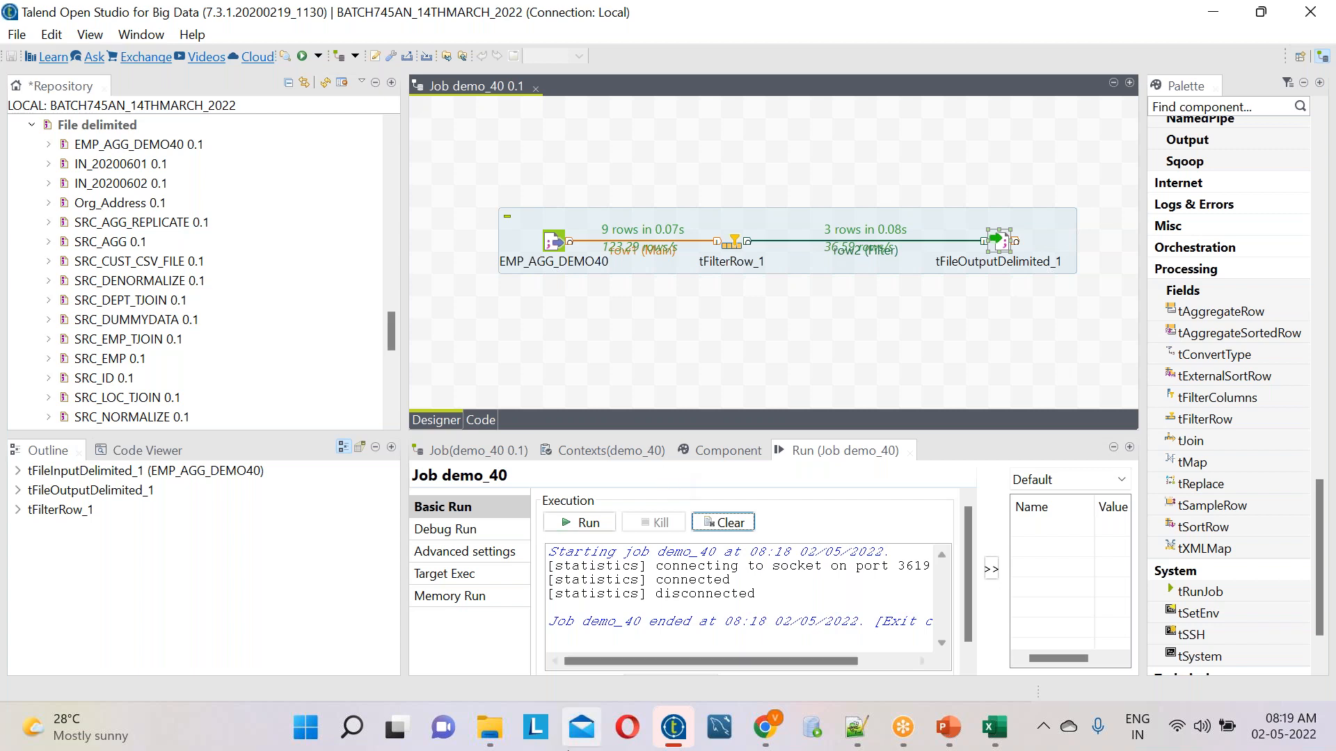
Switch to File Explorer and open the TARGET folder of BATCH745_14TH_MARCH_2022
{"action": "left_click", "coordinate": [485, 737]}
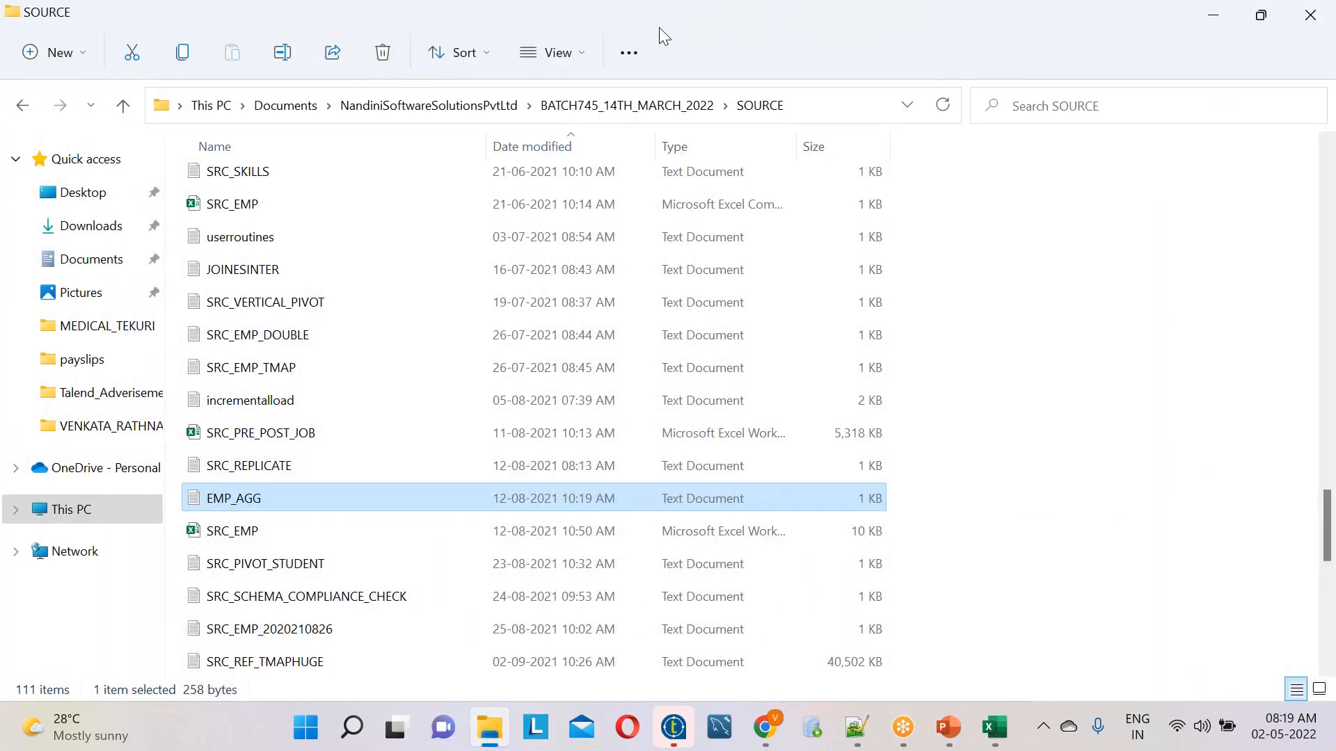
{"action": "left_click", "coordinate": [619, 123]}
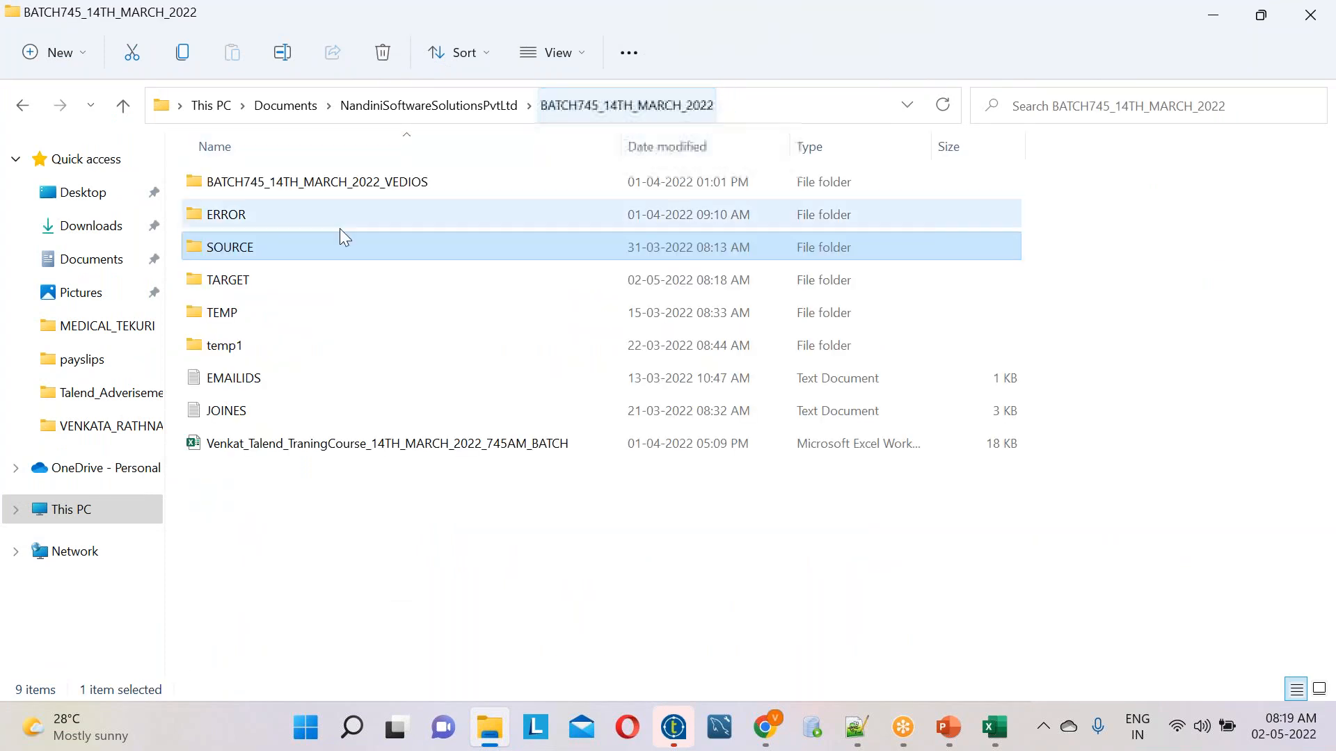
{"action": "double_click", "coordinate": [286, 277]}
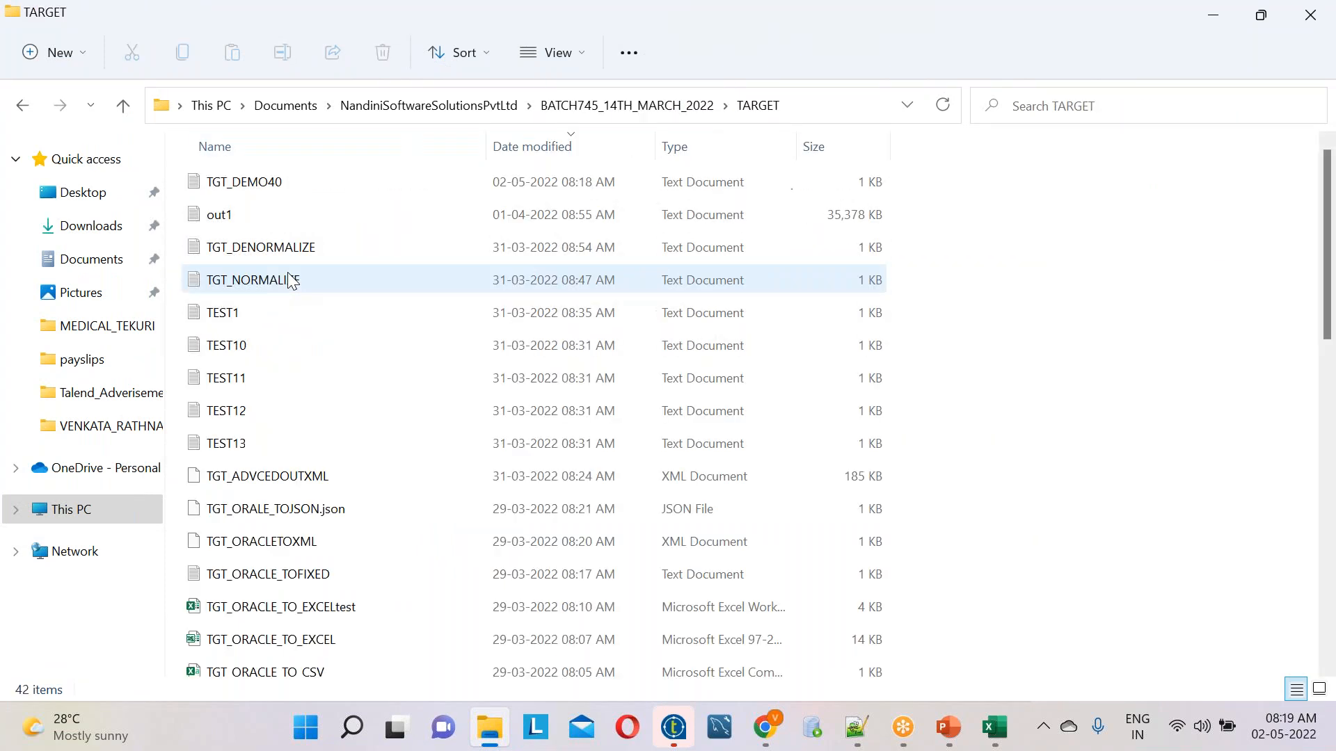
Open the TGT_DEMO40 text file in Notepad++ to check the job output
{"action": "left_click", "coordinate": [235, 188]}
{"action": "right_click", "coordinate": [229, 186]}
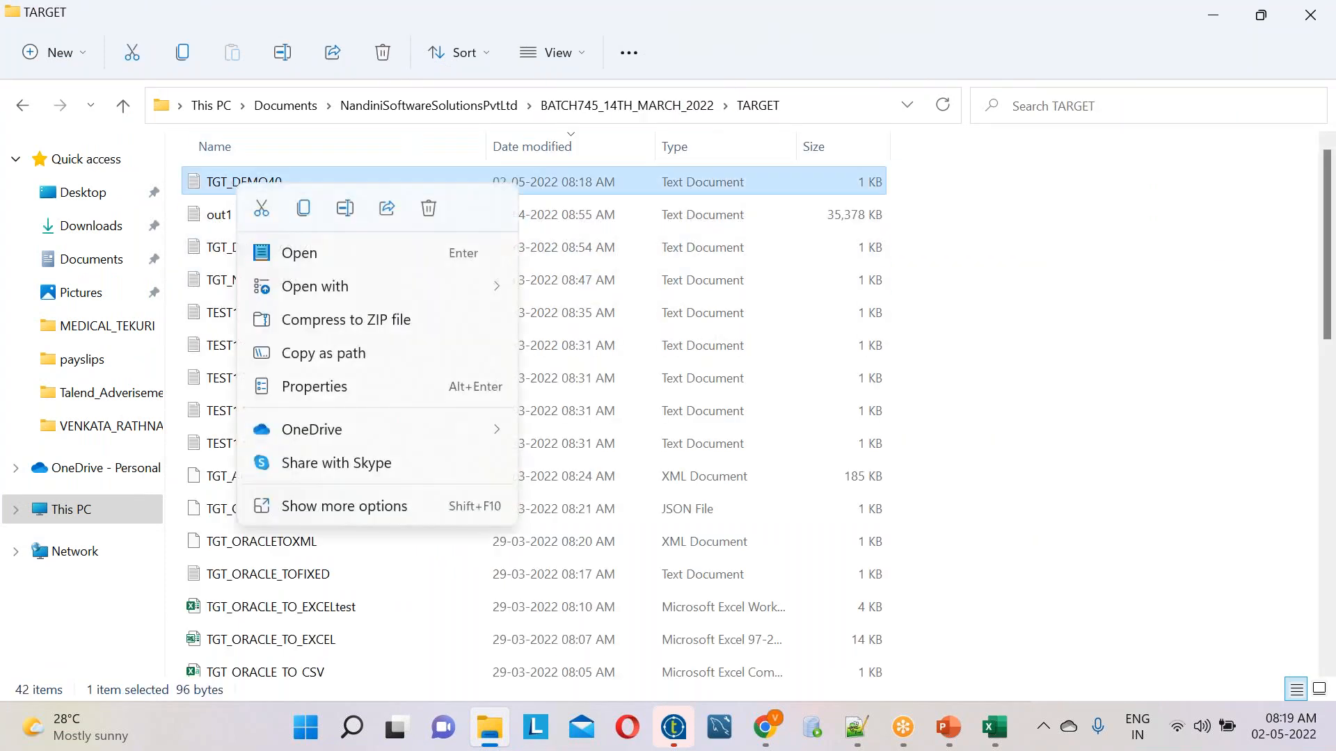
{"action": "left_click", "coordinate": [374, 512]}
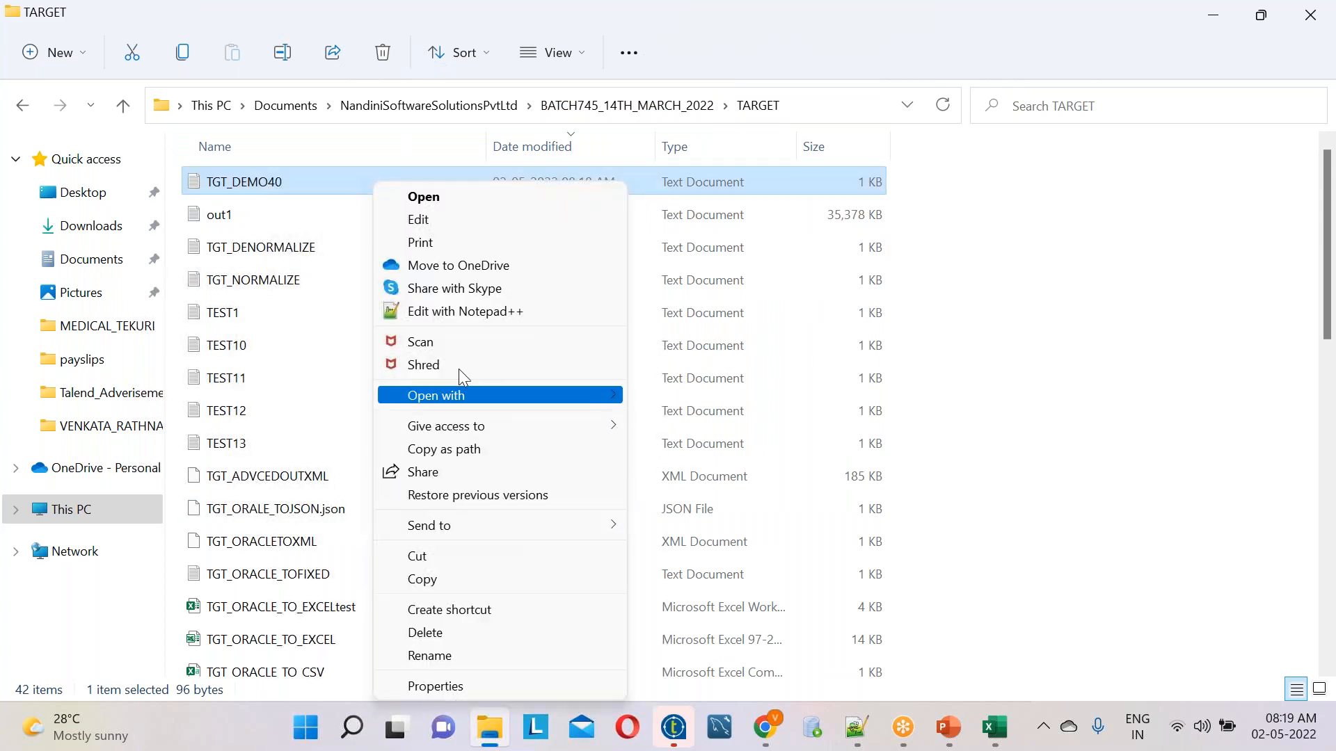
{"action": "left_click", "coordinate": [466, 316]}
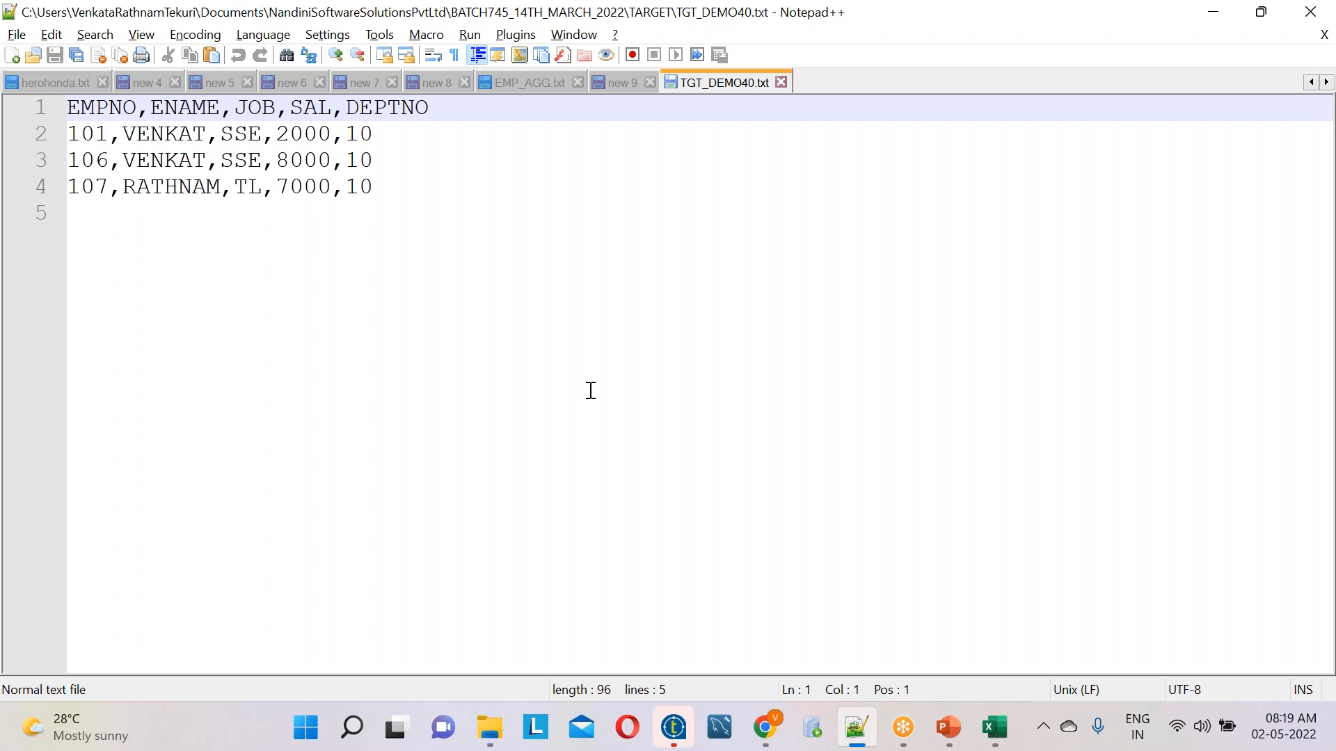
Copy the entire contents of TGT_DEMO40.txt into a new document
{"action": "key", "text": "ctrl+a"}
{"action": "key", "text": "ctrl+c"}
{"action": "key", "text": "ctrl+n"}
{"action": "key", "text": "ctrl+v"}
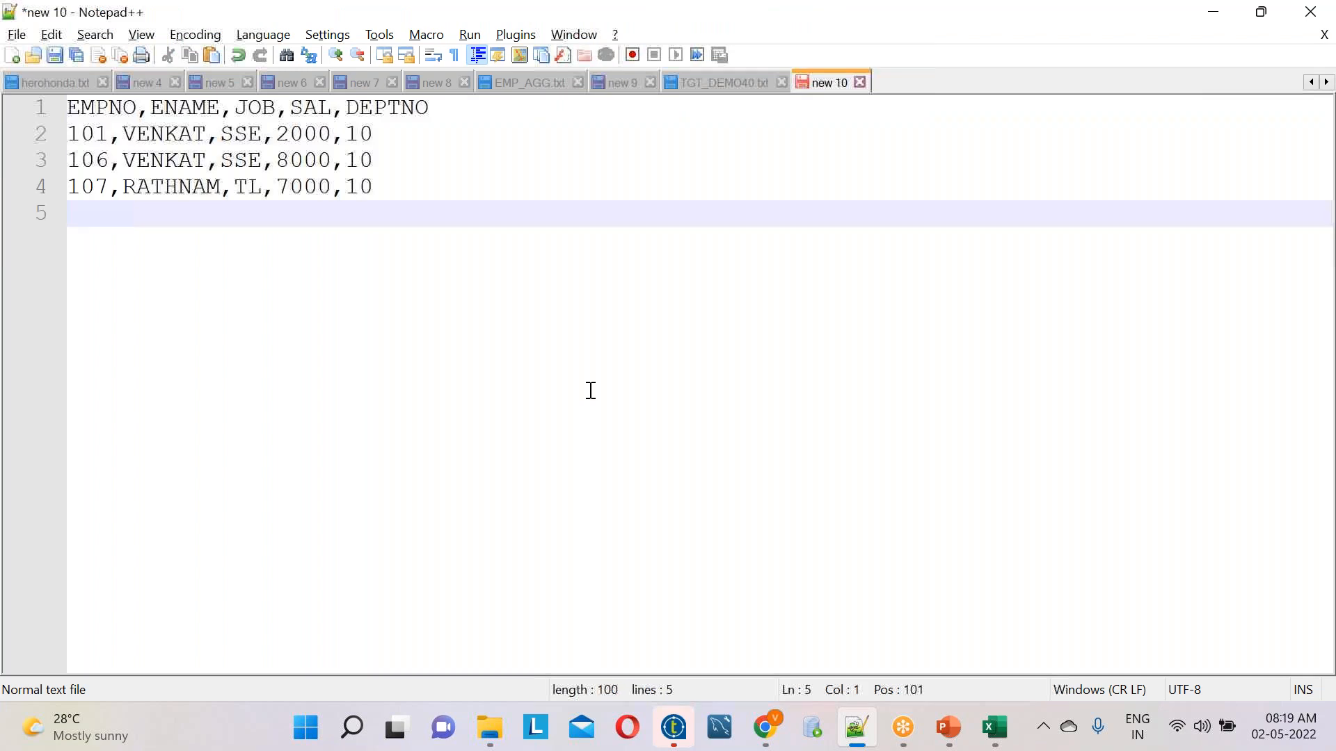
Add the note "deptno 10 anc sal=8000" two lines below the pasted rows, followed by blank lines
{"action": "key", "text": "Return"}
{"action": "key", "text": "Return"}
{"action": "type", "text": "dep"}
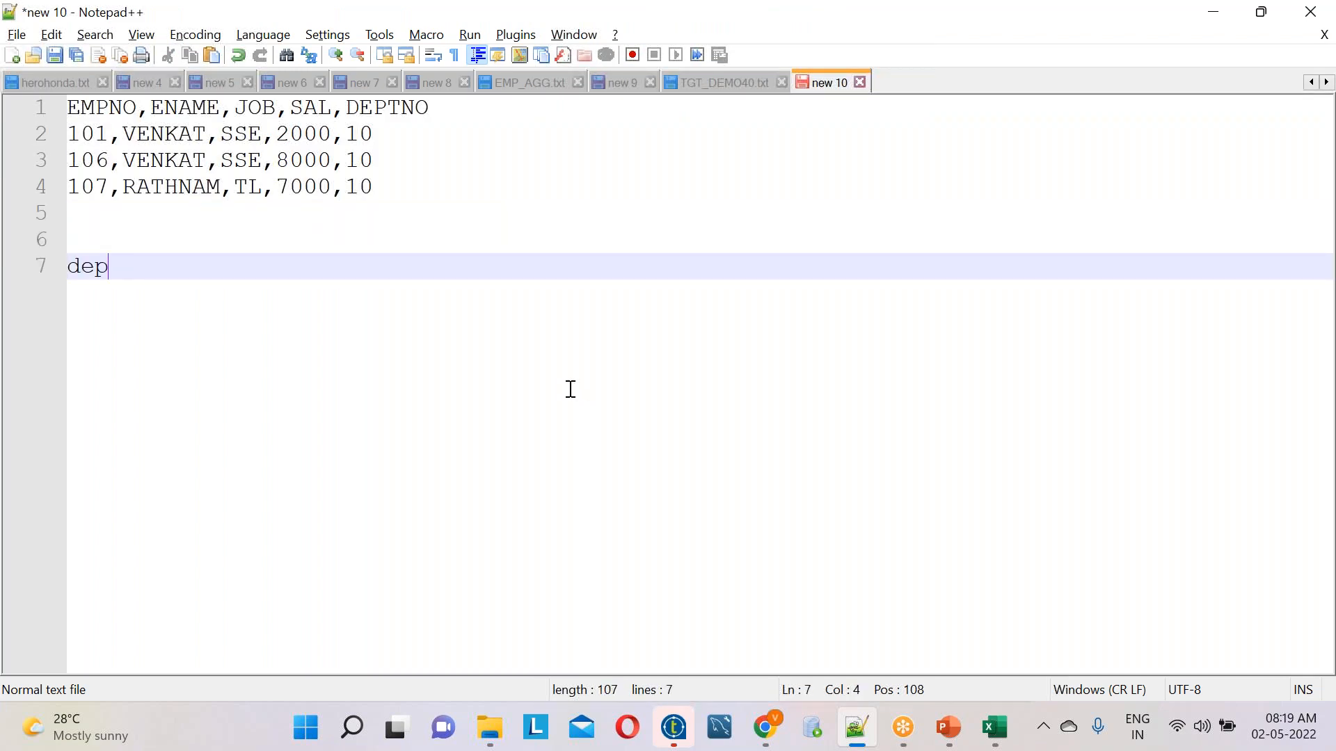
{"action": "type", "text": "tno 10 anc "}
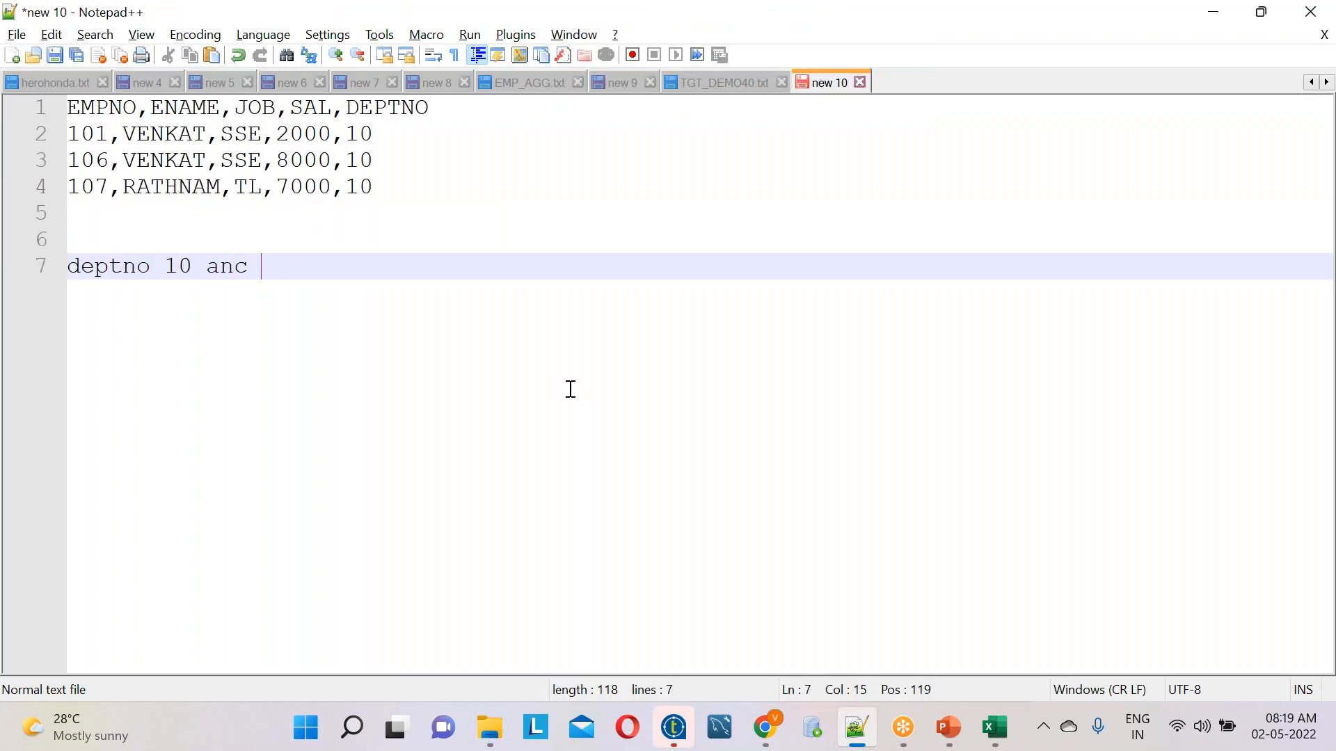
{"action": "type", "text": "sal=8000"}
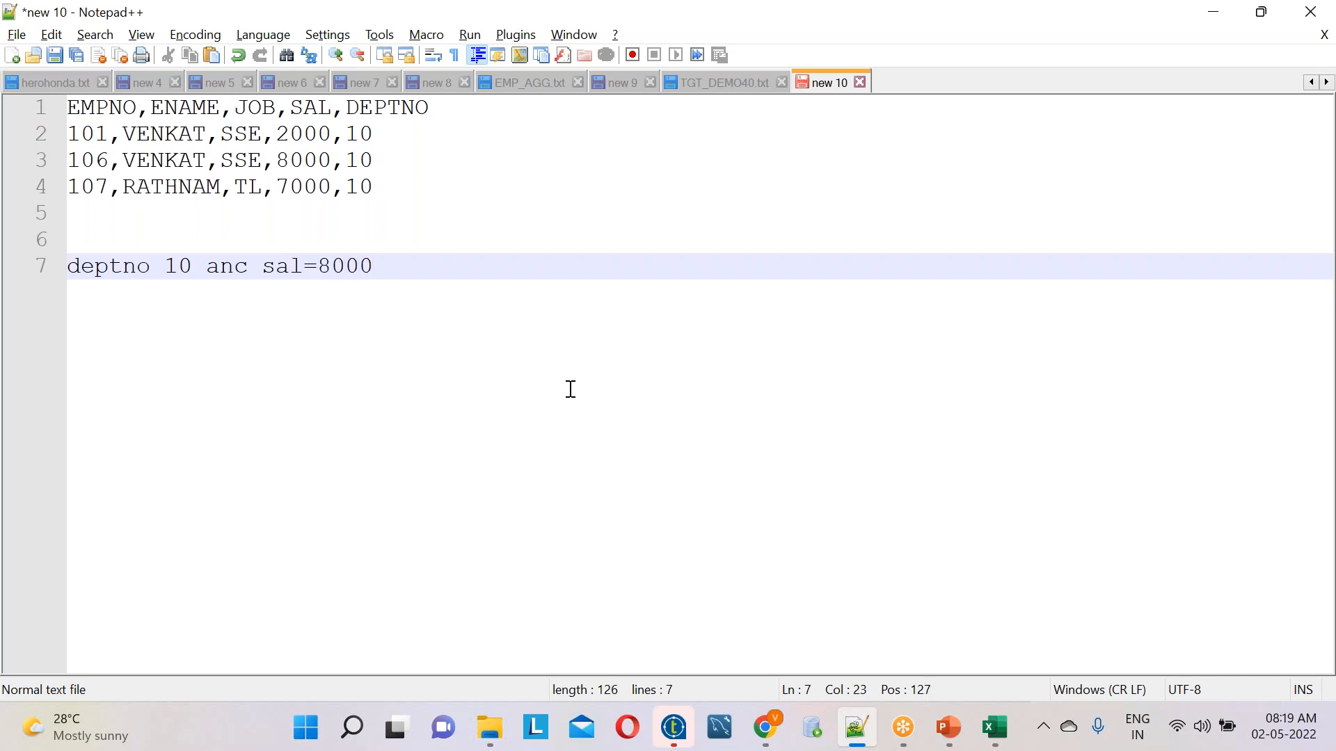
{"action": "key", "text": "Return"}
{"action": "key", "text": "Return"}
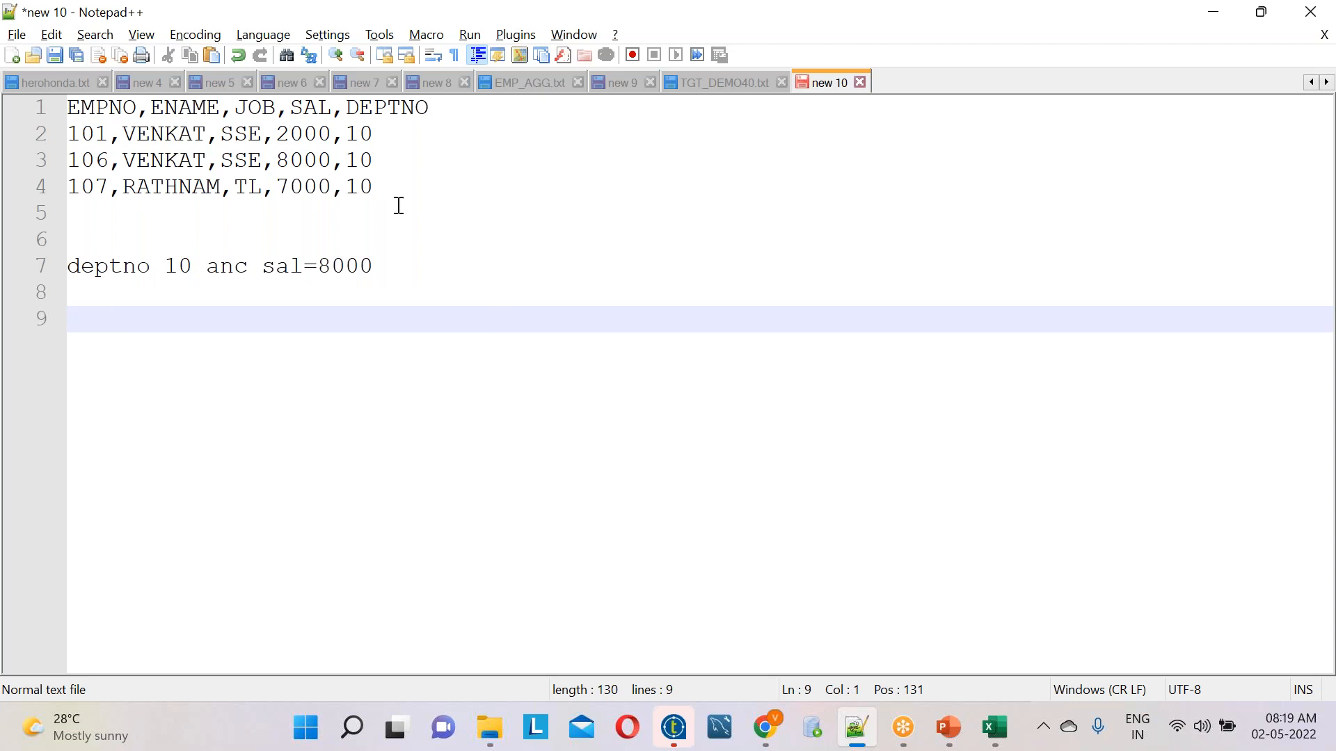
Highlight each of the three employee rows in turn to compare its salary with the noted condition
{"action": "double_click", "coordinate": [311, 135]}
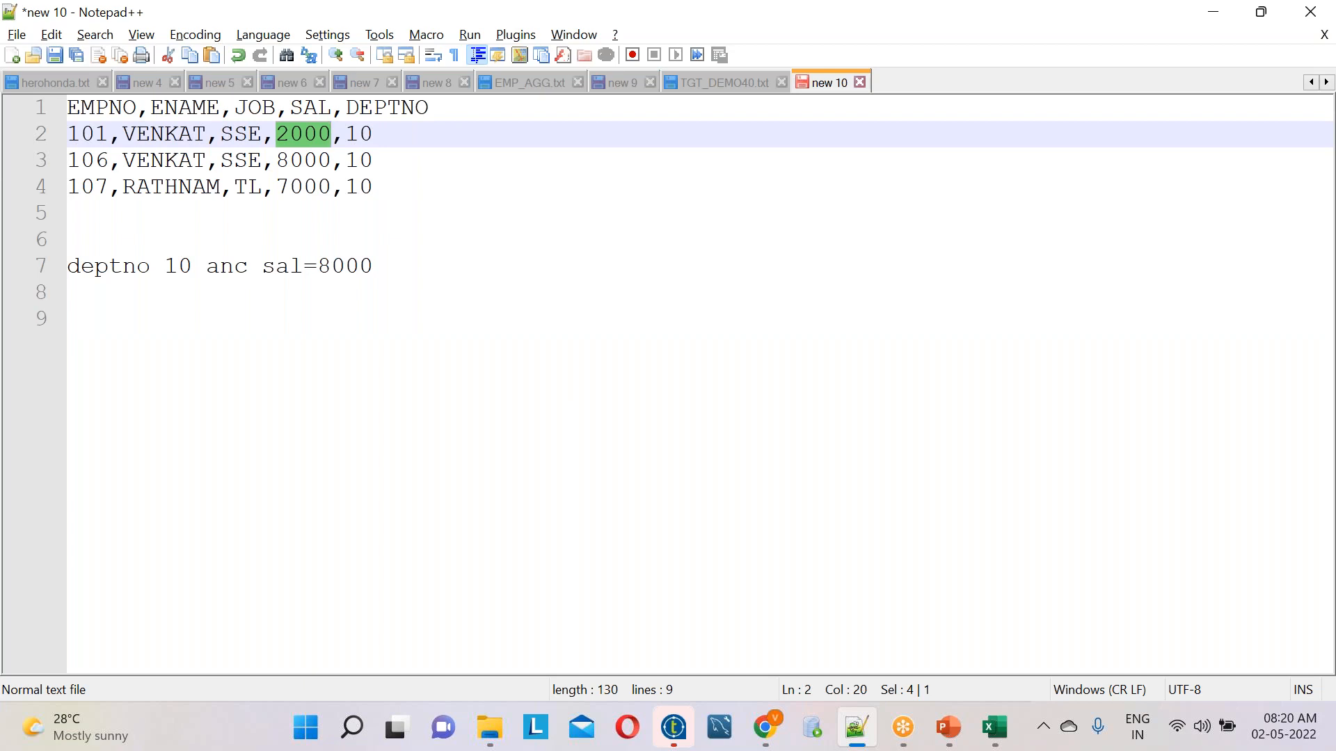
{"action": "left_click_drag", "start_coordinate": [397, 134], "coordinate": [30, 136]}
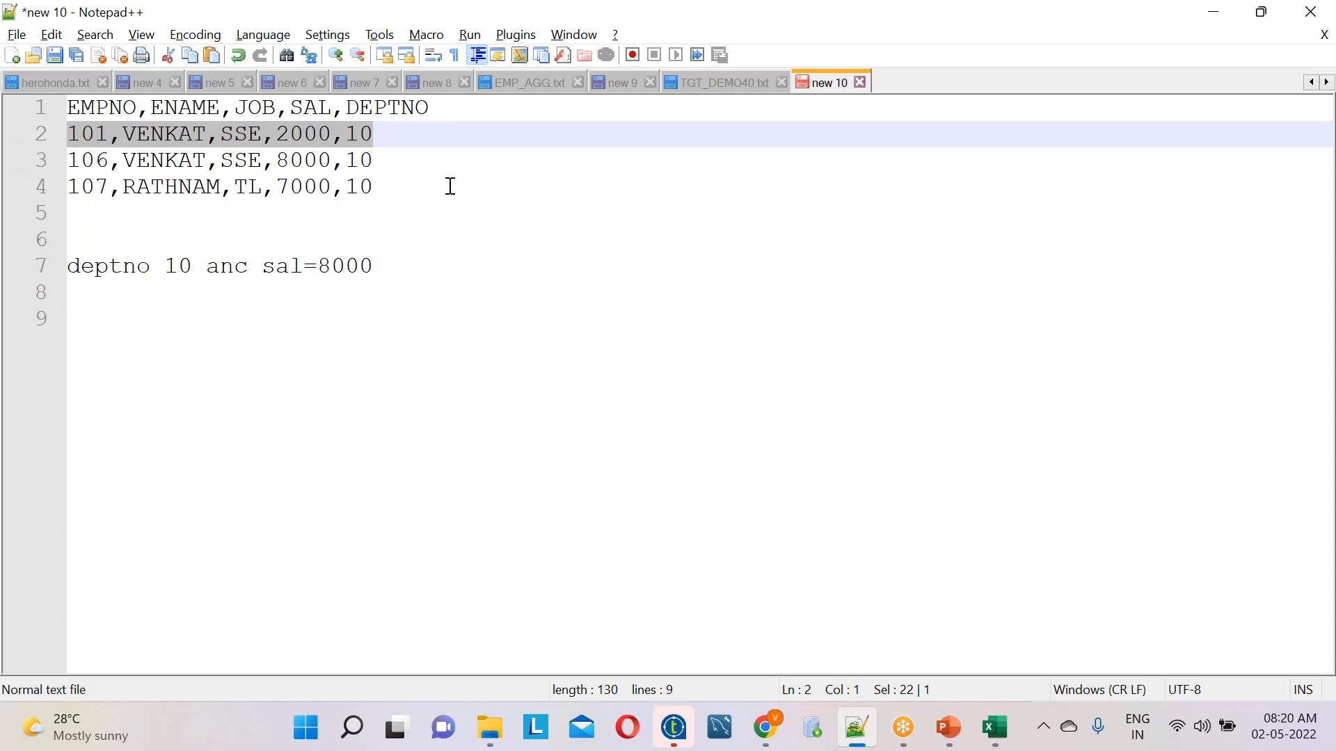
{"action": "left_click", "coordinate": [296, 159]}
{"action": "double_click", "coordinate": [295, 159]}
{"action": "left_click_drag", "start_coordinate": [382, 159], "coordinate": [48, 150]}
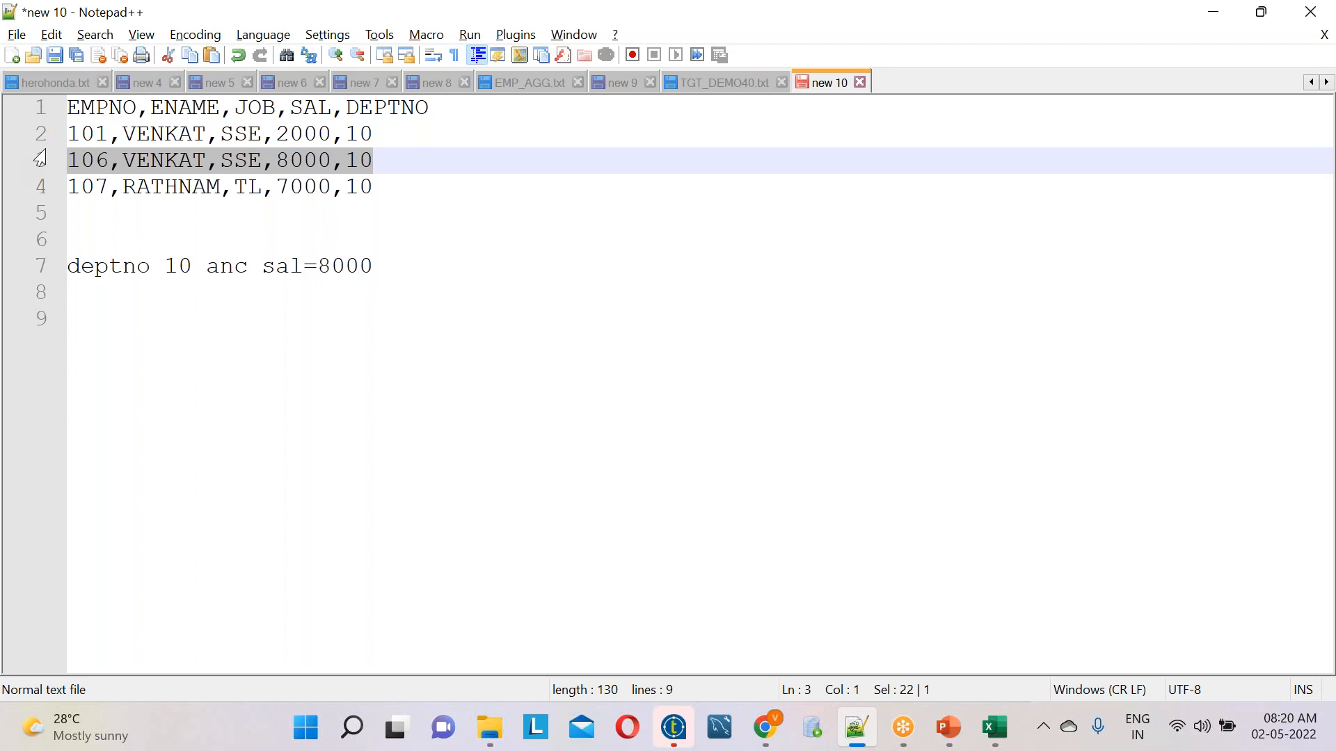
{"action": "left_click_drag", "start_coordinate": [381, 189], "coordinate": [50, 181]}
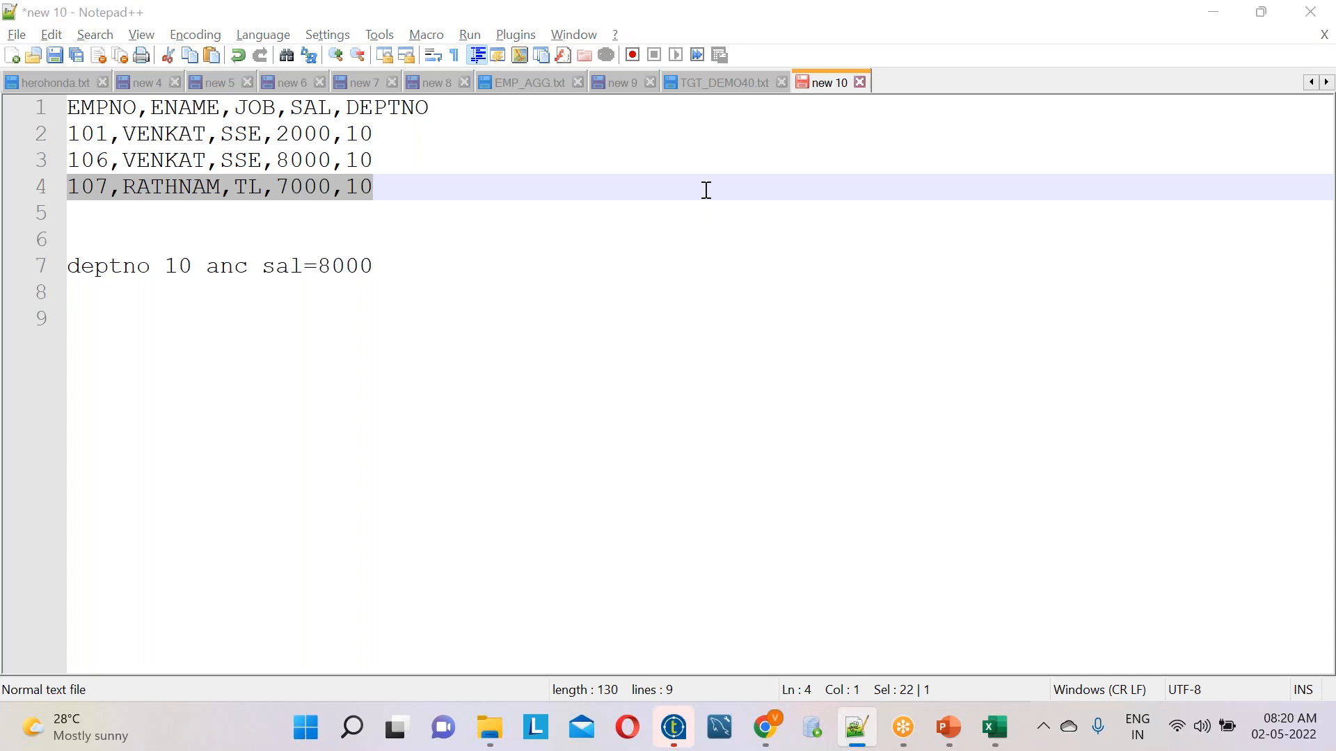
Switch to Talend Open Studio and add a second tFilterRow_1 condition, SAL Equals 8000
{"action": "key", "text": "alt+Tab"}
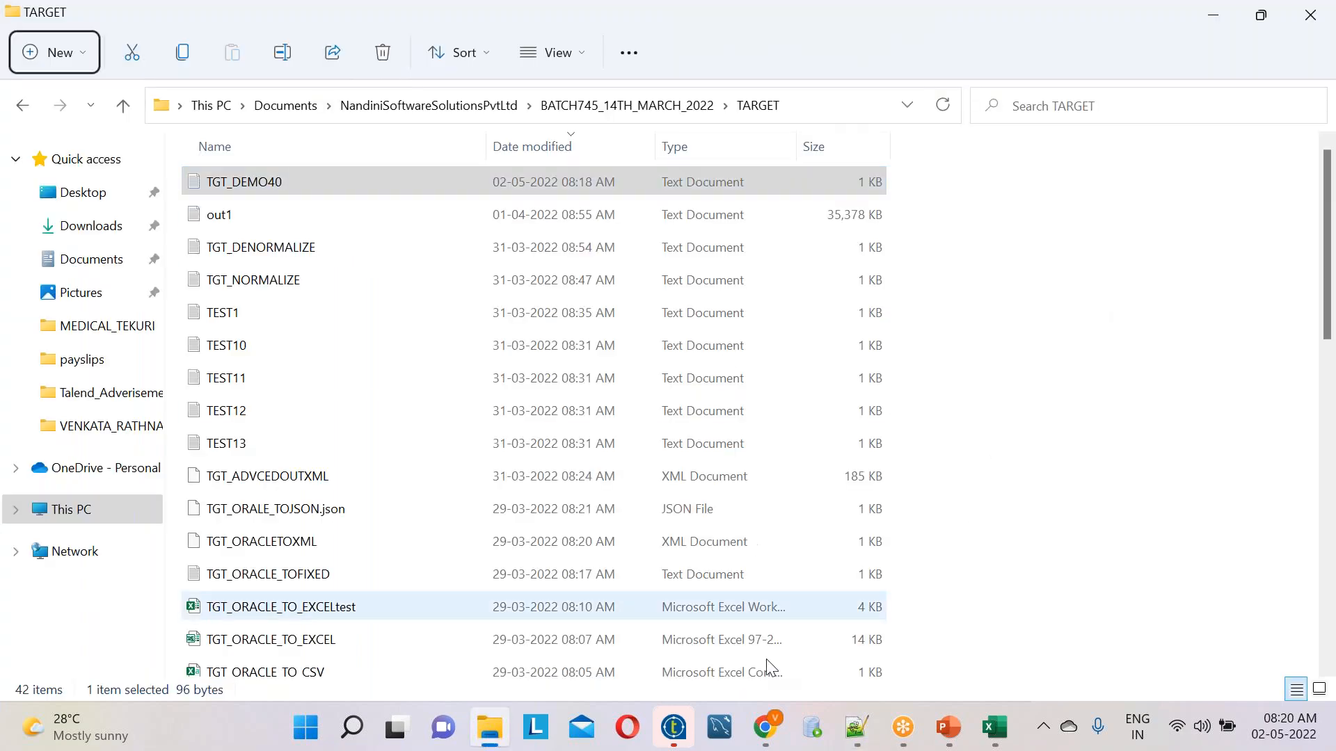
{"action": "left_click", "coordinate": [672, 728]}
{"action": "double_click", "coordinate": [731, 257]}
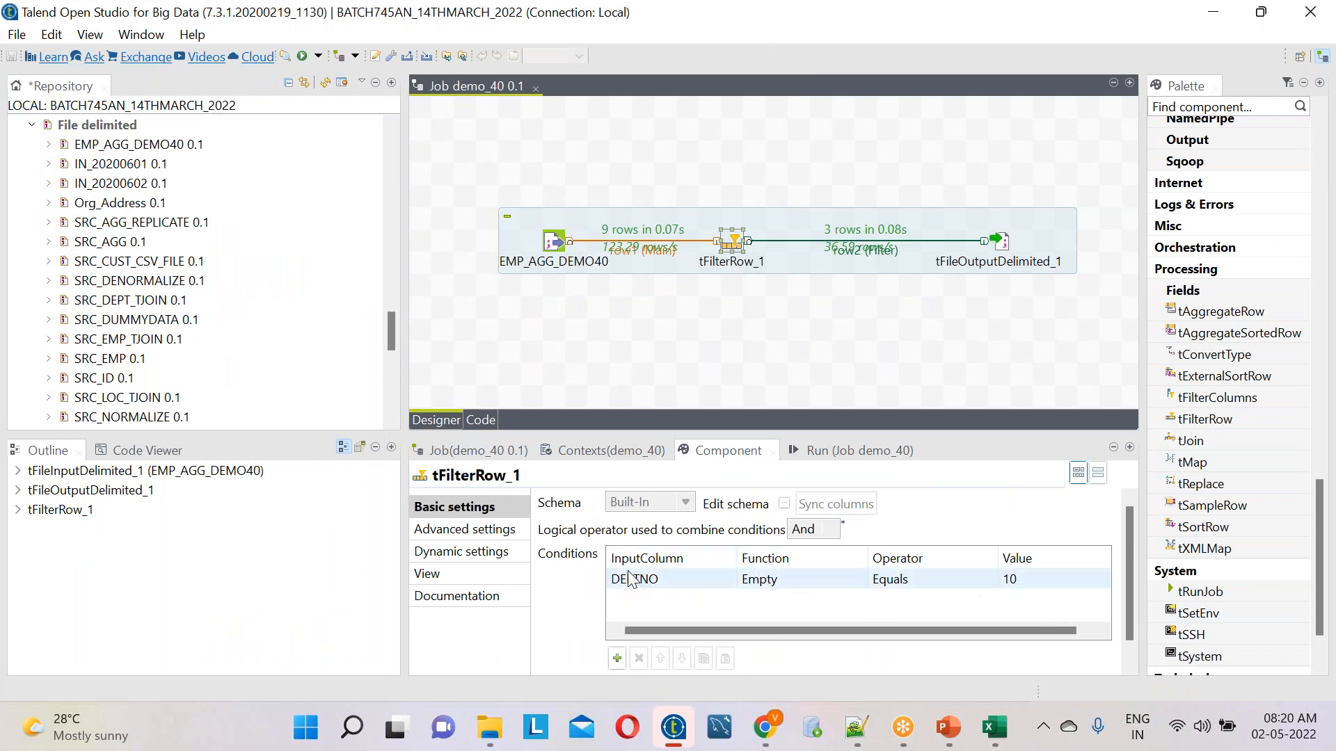
{"action": "scroll", "coordinate": [1130, 546], "scroll_direction": "down", "scroll_amount": 2}
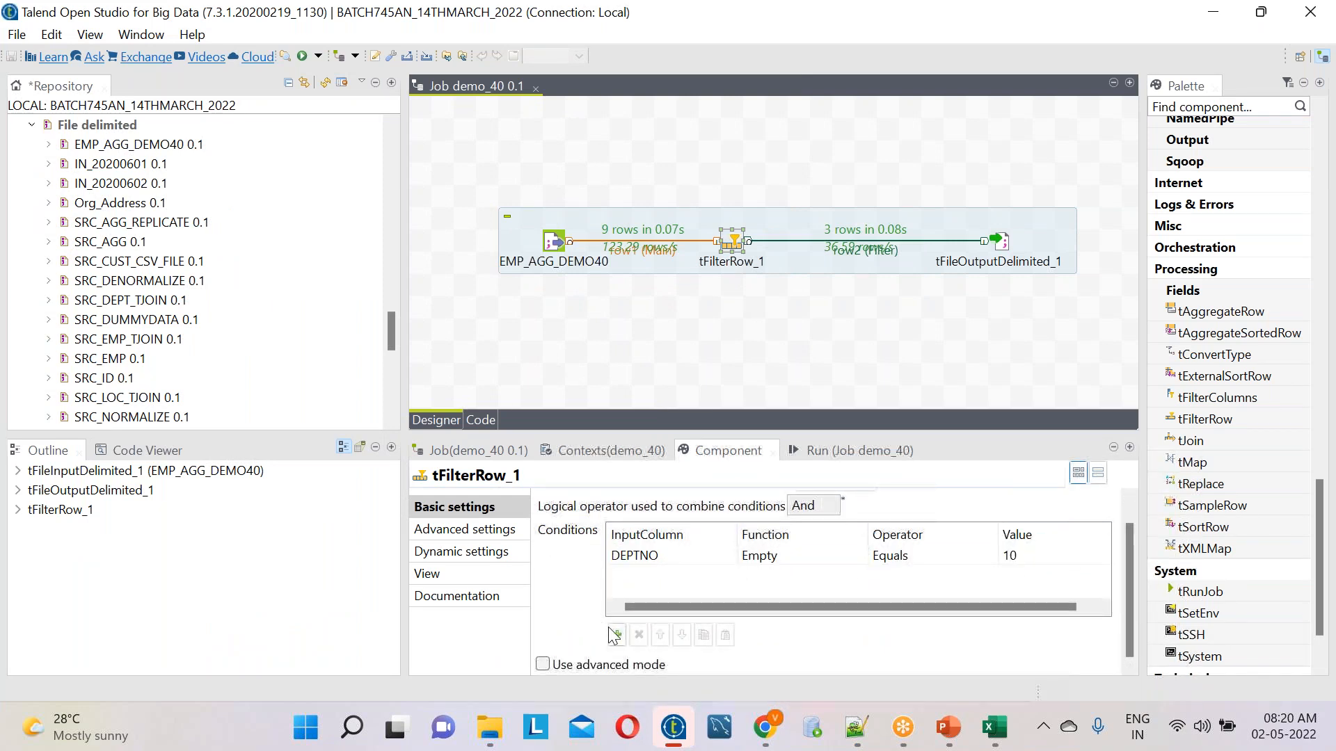
{"action": "left_click", "coordinate": [617, 635]}
{"action": "left_click", "coordinate": [663, 582]}
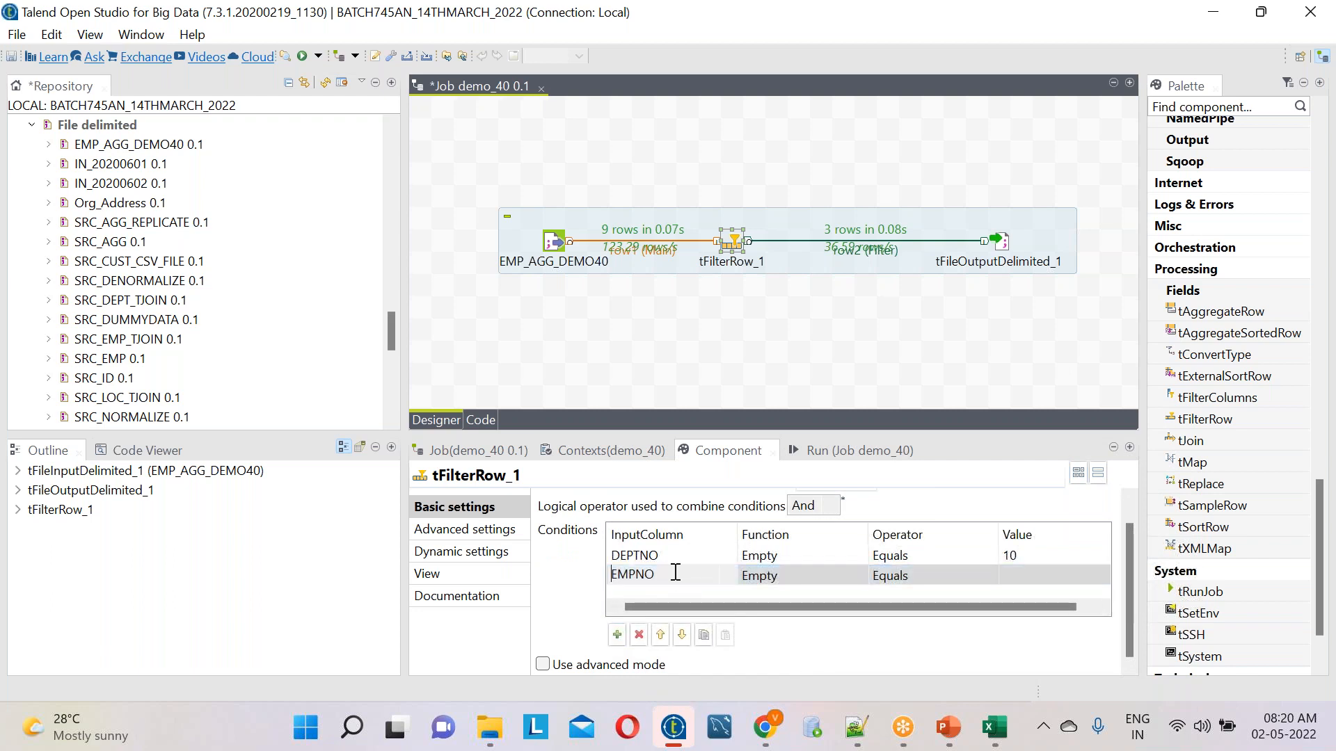
{"action": "left_click", "coordinate": [662, 582]}
{"action": "left_click", "coordinate": [629, 653]}
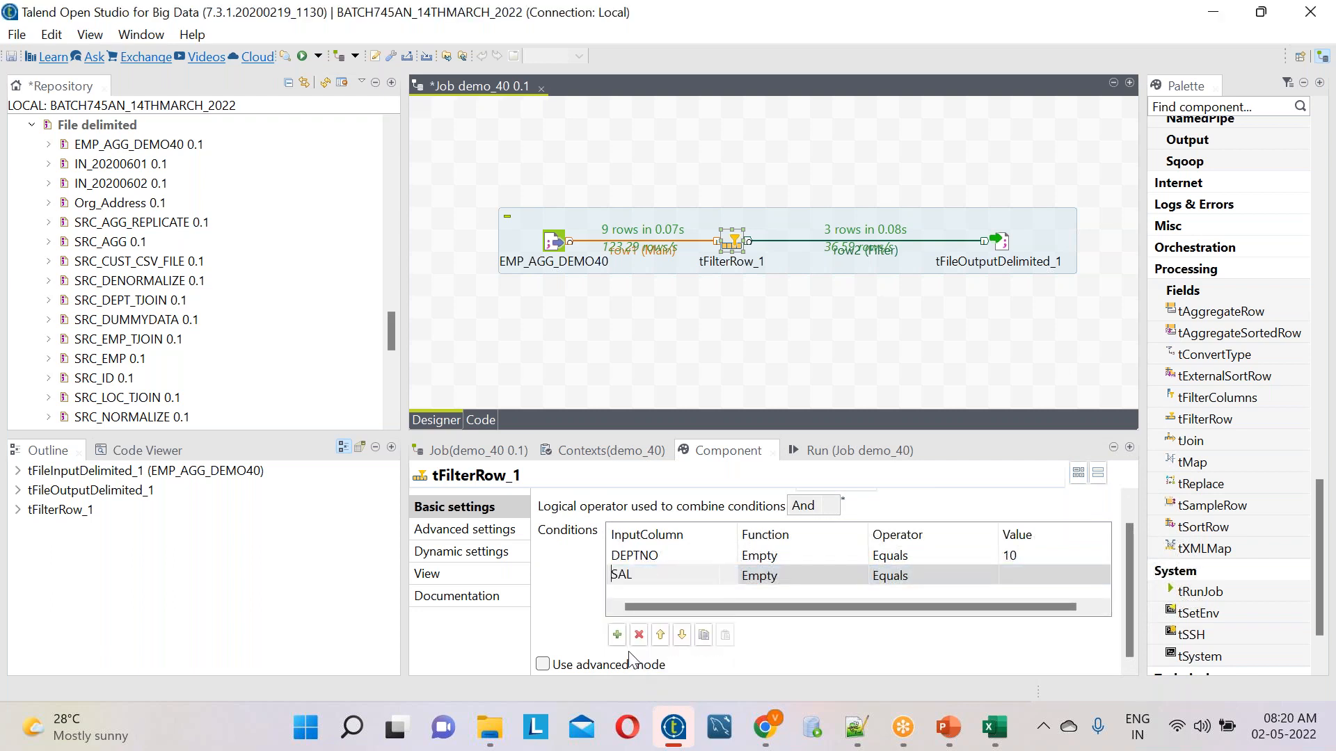
{"action": "left_click", "coordinate": [1068, 579]}
{"action": "type", "text": "8000"}
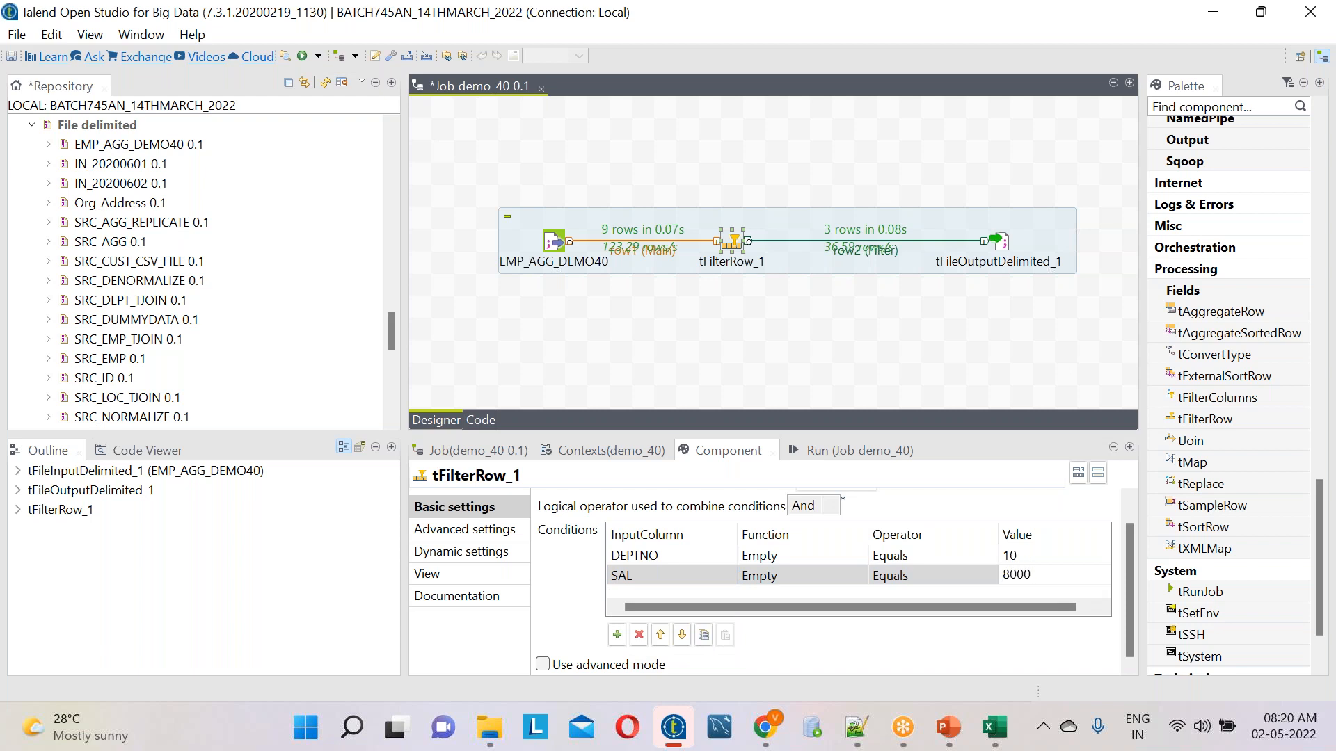
Change the output file name of tFileOutputDelimited_1 to TGT_DEMO41.txt
{"action": "left_click", "coordinate": [997, 252]}
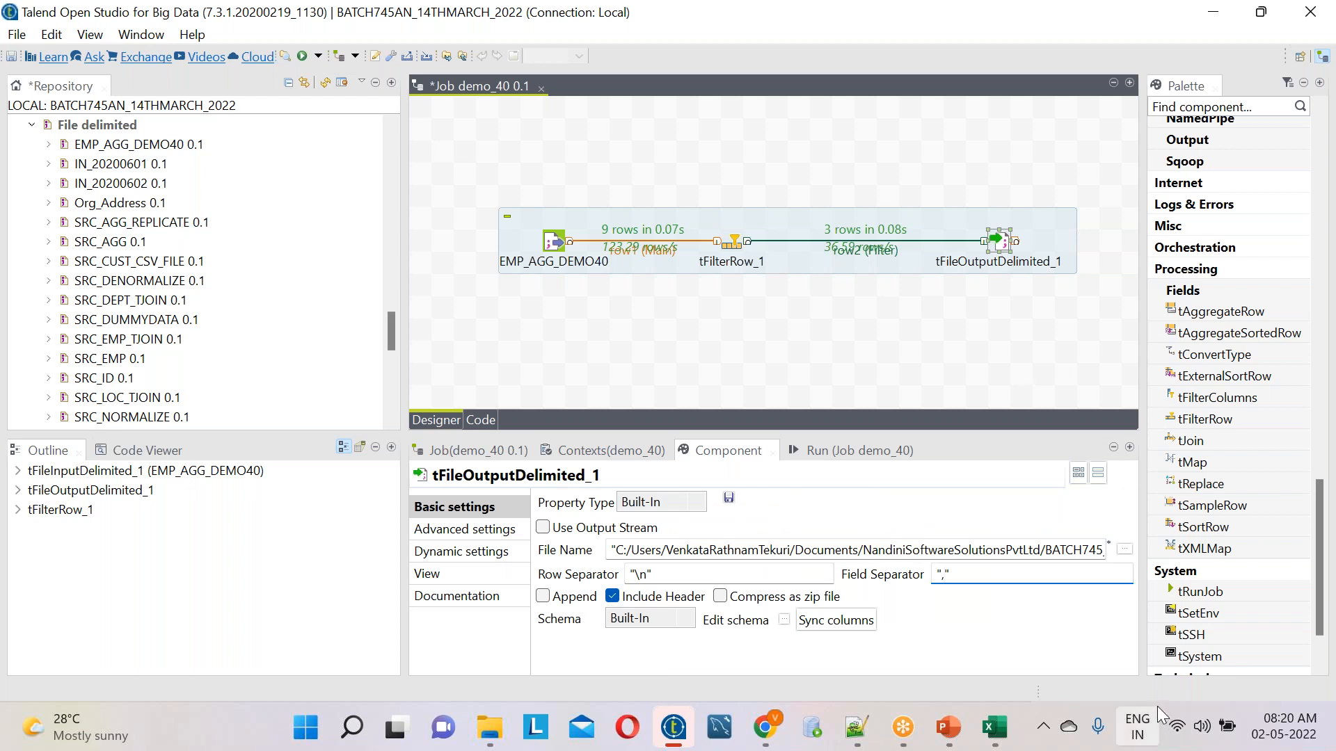
{"action": "left_click", "coordinate": [1062, 555]}
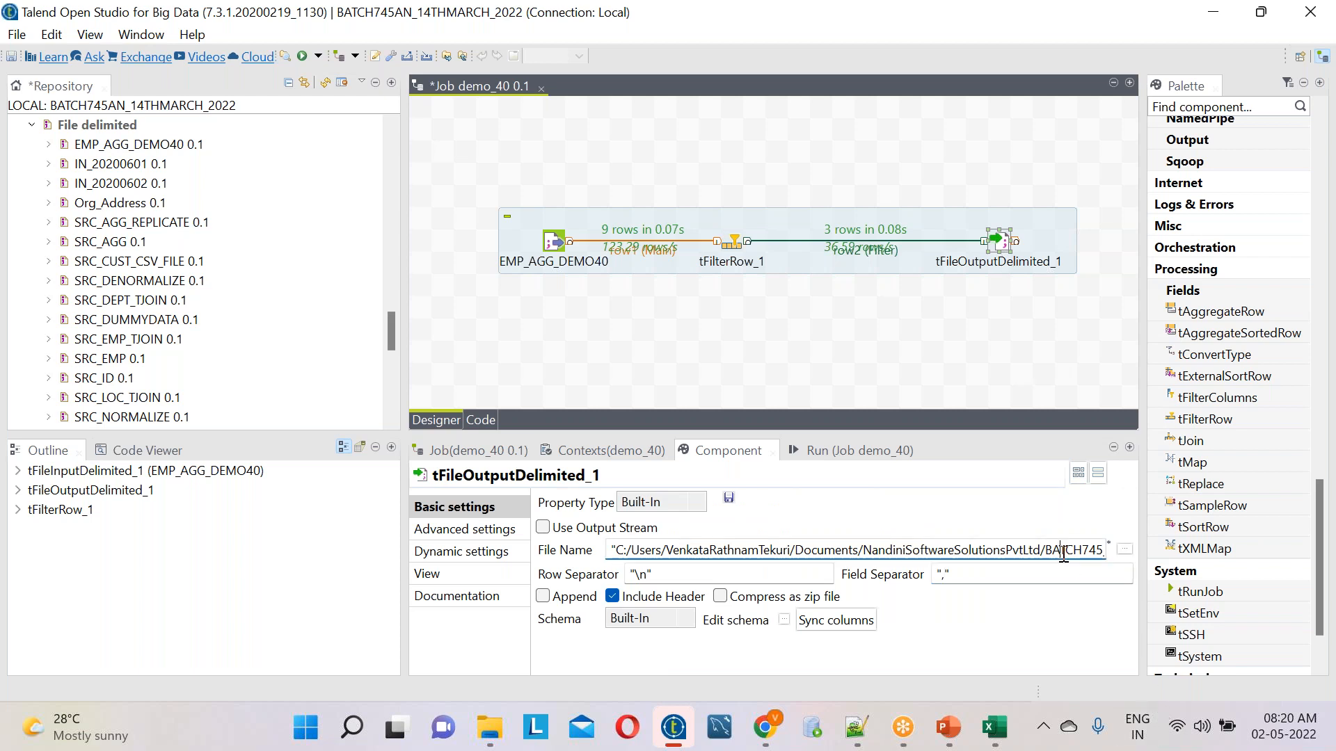
{"action": "key", "text": "Right"}
{"action": "key", "text": "Right"}
{"action": "key", "text": "Right"}
{"action": "key", "text": "Right"}
{"action": "key", "text": "Right"}
{"action": "key", "text": "Right"}
{"action": "key", "text": "Right"}
{"action": "key", "text": "Right"}
{"action": "key", "text": "Right"}
{"action": "key", "text": "Right"}
{"action": "key", "text": "Right"}
{"action": "key", "text": "Right"}
{"action": "key", "text": "Right"}
{"action": "key", "text": "Right"}
{"action": "key", "text": "Right"}
{"action": "key", "text": "Right"}
{"action": "key", "text": "Right"}
{"action": "key", "text": "Right"}
{"action": "key", "text": "Right"}
{"action": "key", "text": "Right"}
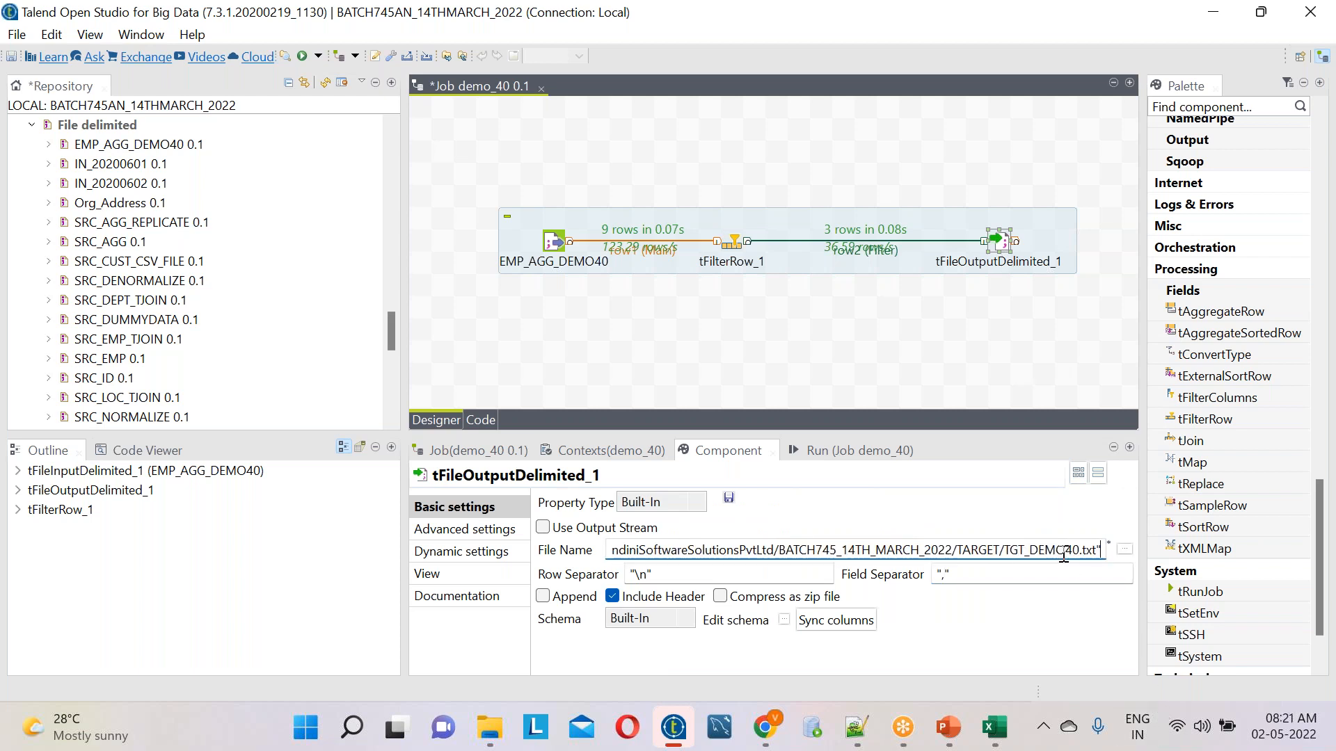
{"action": "left_click", "coordinate": [1072, 550]}
{"action": "key", "text": "BackSpace"}
{"action": "type", "text": "1"}
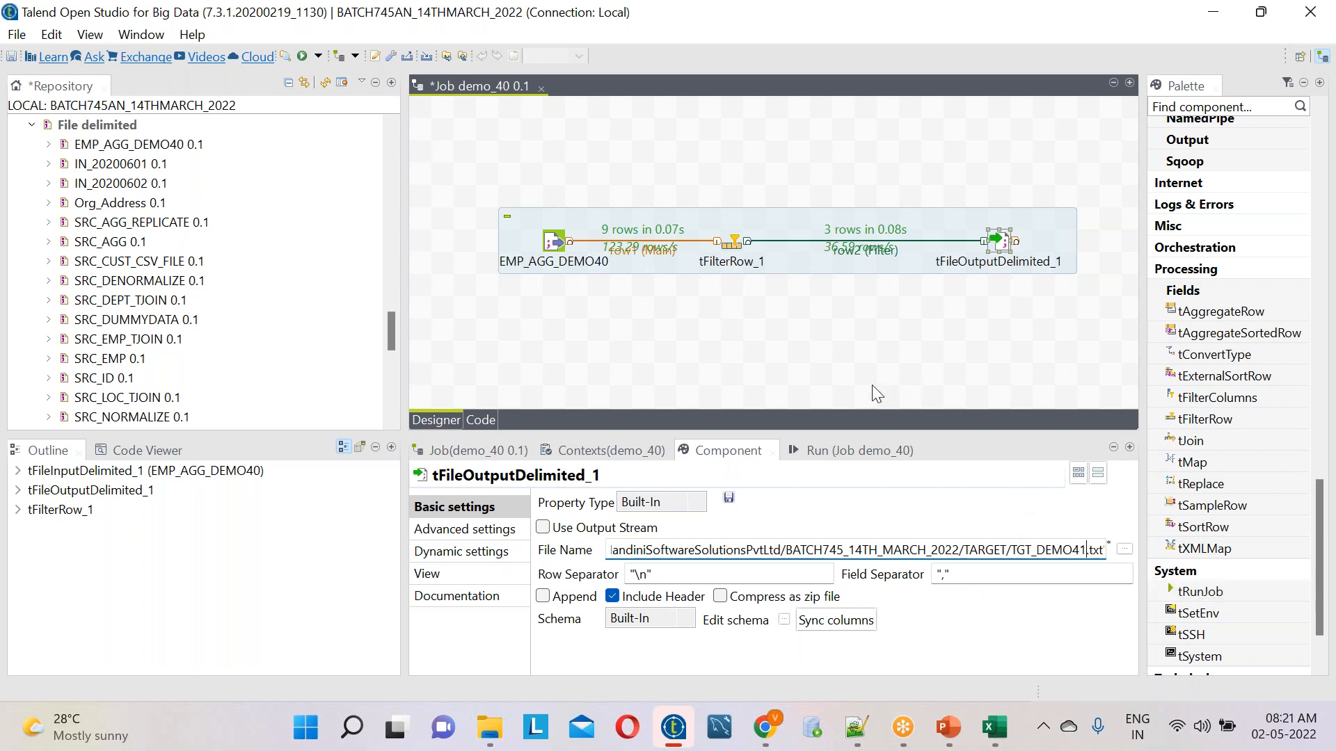
Save the job with its new filter condition and output file, and run it
{"action": "left_click", "coordinate": [11, 41]}
{"action": "left_click", "coordinate": [84, 115]}
{"action": "left_click", "coordinate": [832, 450]}
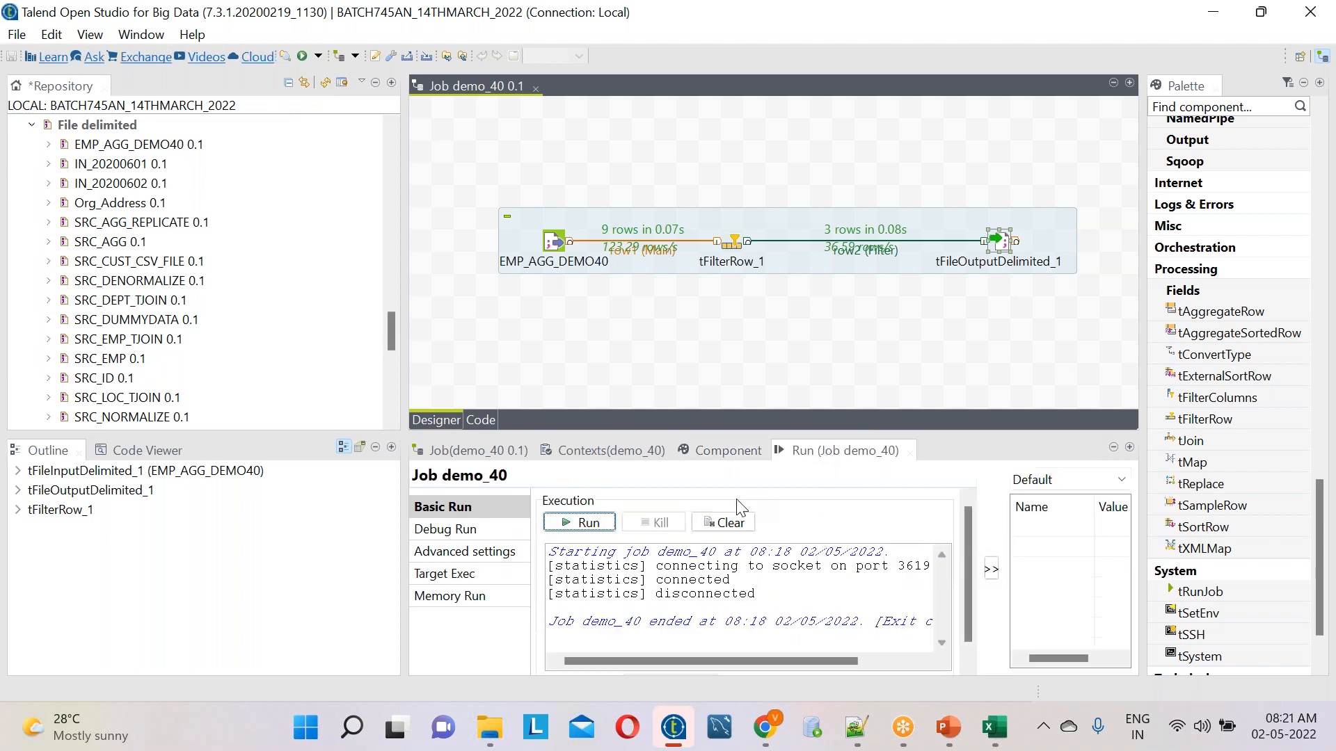
{"action": "left_click", "coordinate": [581, 523]}
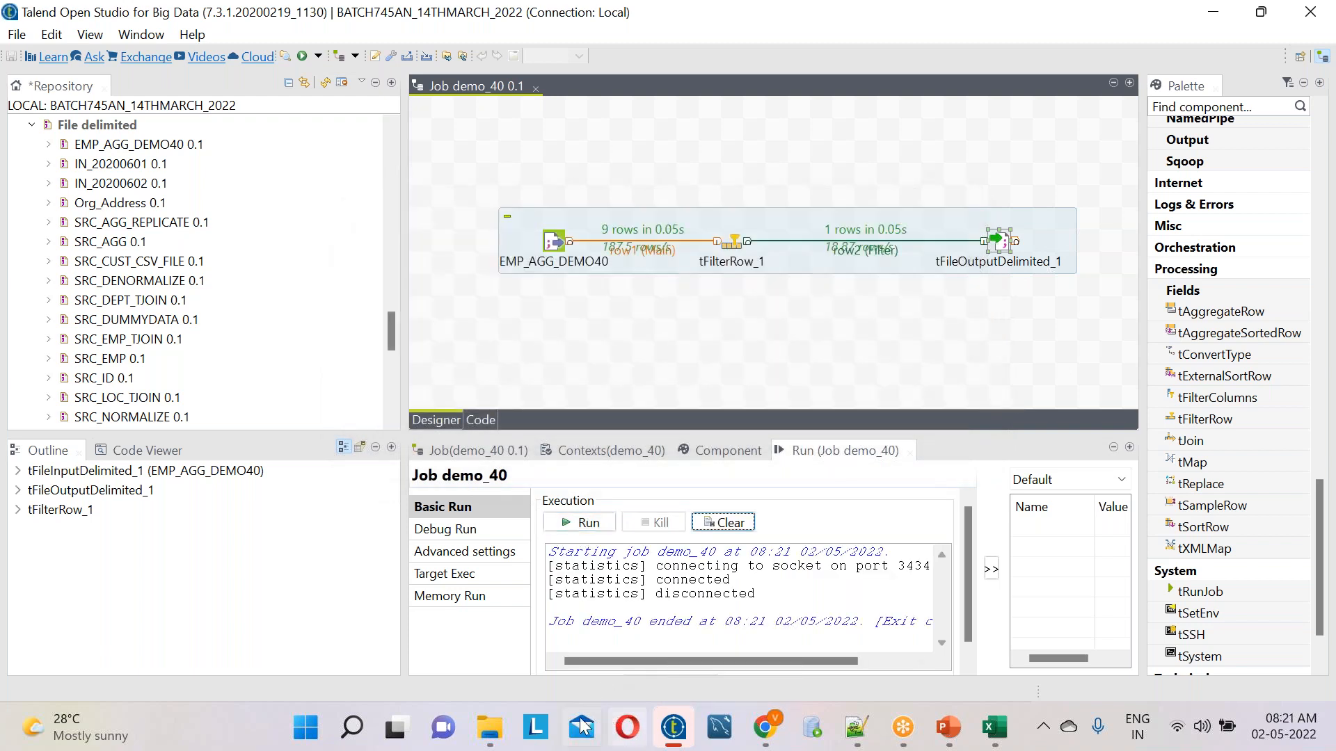
Switch to File Explorer and open the TGT_DEMO41 text file in Notepad++ to check the output
{"action": "left_click", "coordinate": [490, 728]}
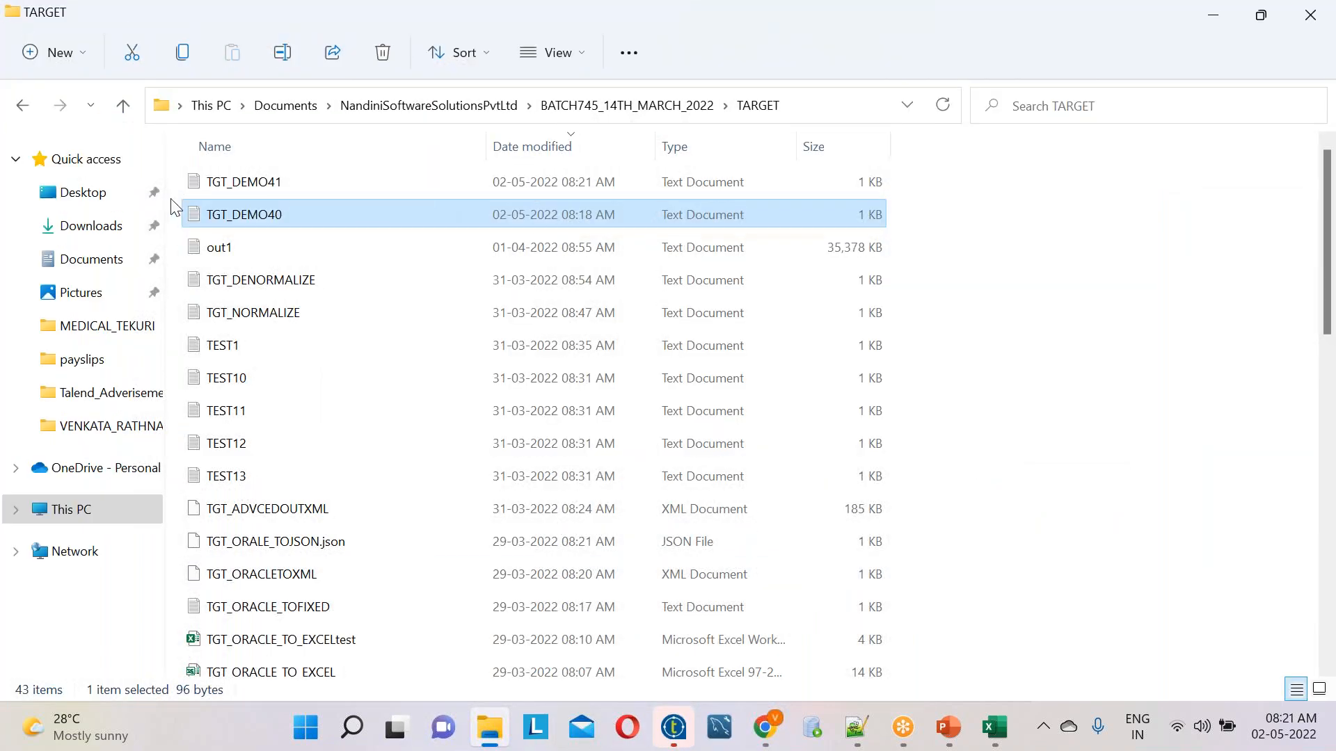
{"action": "left_click", "coordinate": [228, 191]}
{"action": "right_click", "coordinate": [229, 191]}
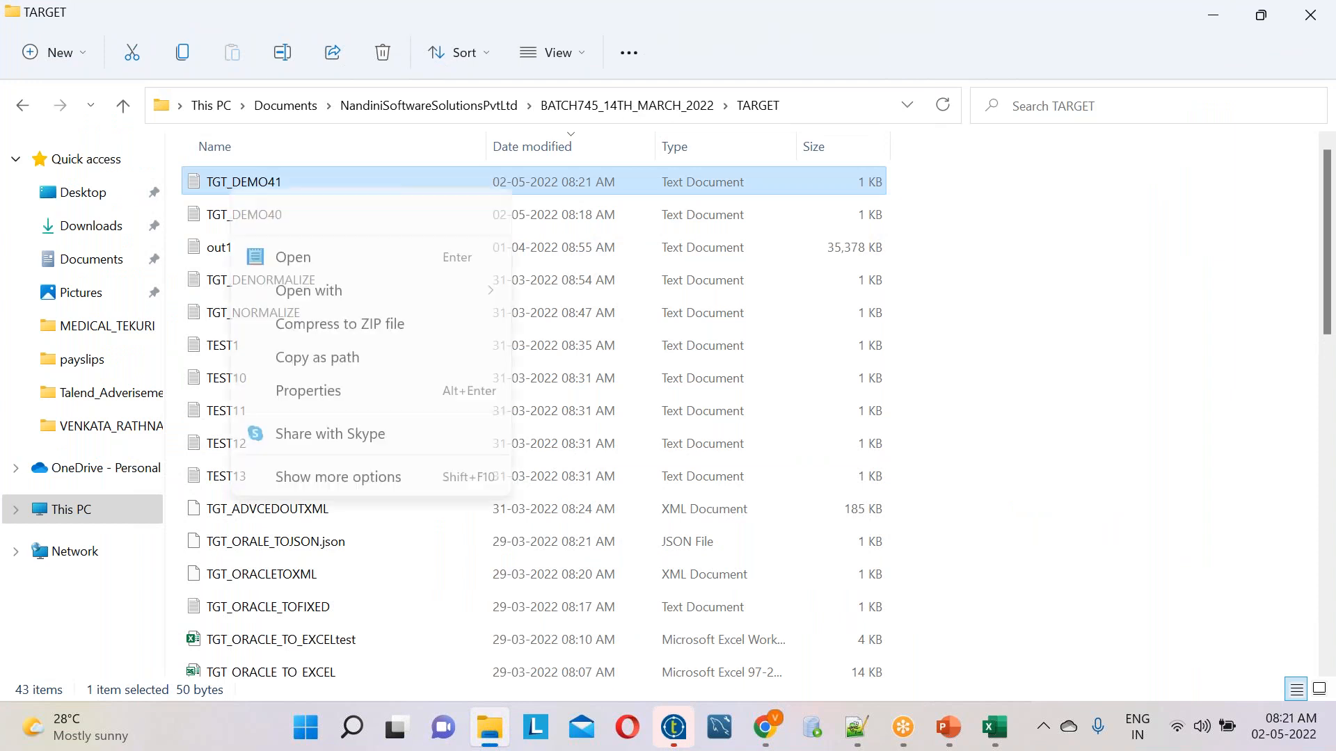
{"action": "left_click", "coordinate": [352, 519]}
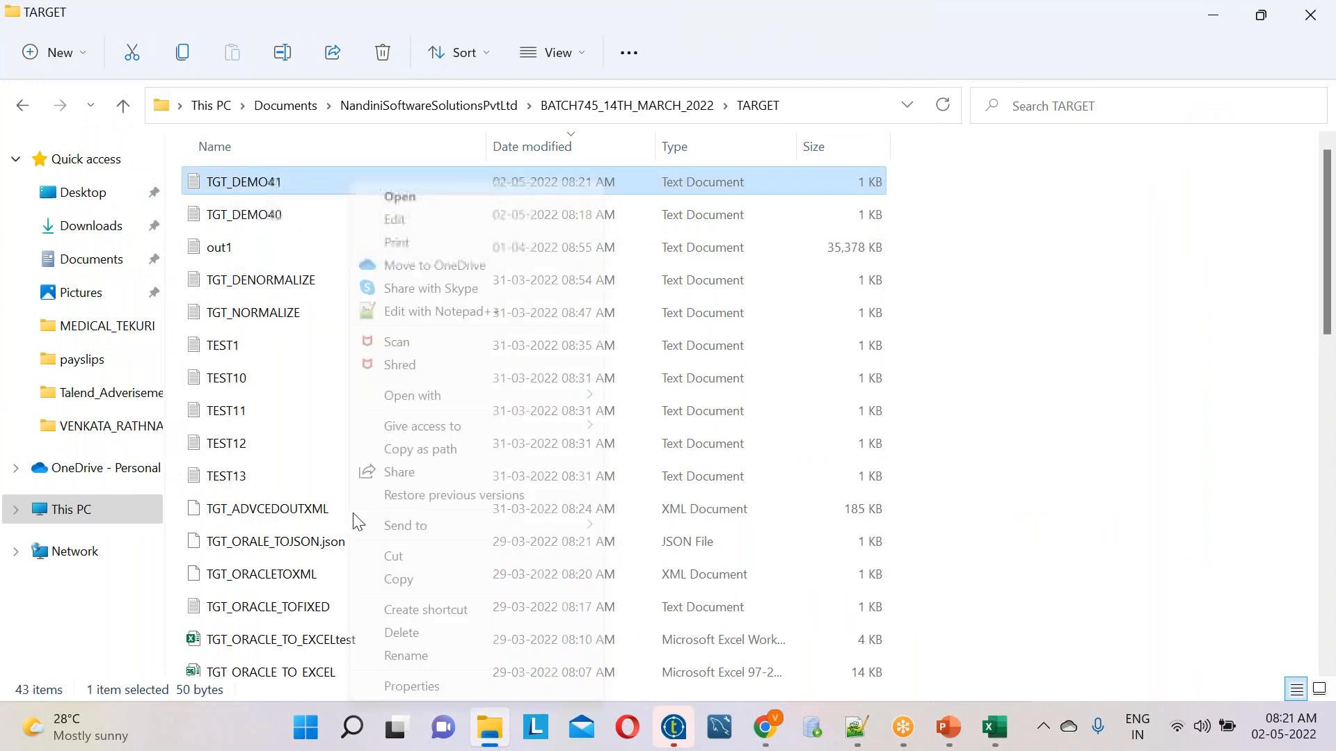
{"action": "left_click", "coordinate": [448, 311]}
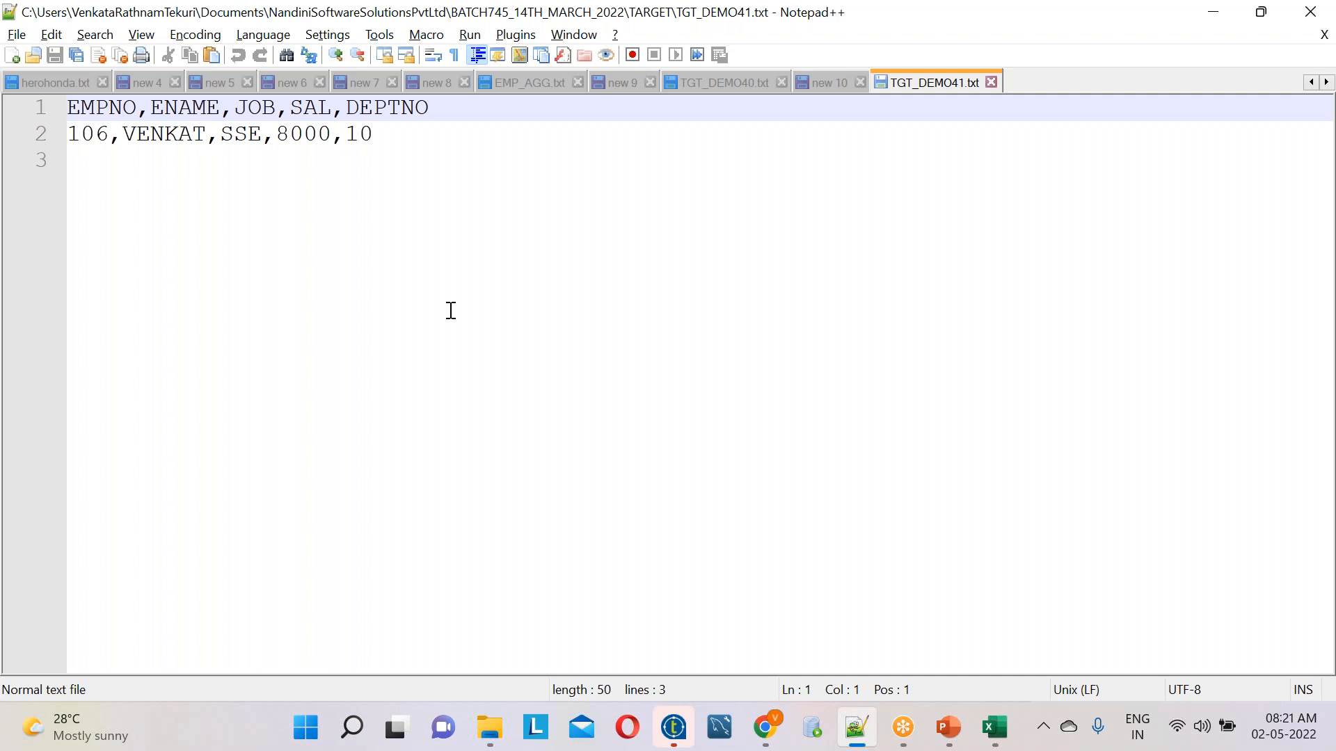
Switch back to Talend Open Studio and move tFileOutputDelimited_1 up, above the level of tFilterRow_1
{"action": "left_click", "coordinate": [674, 728]}
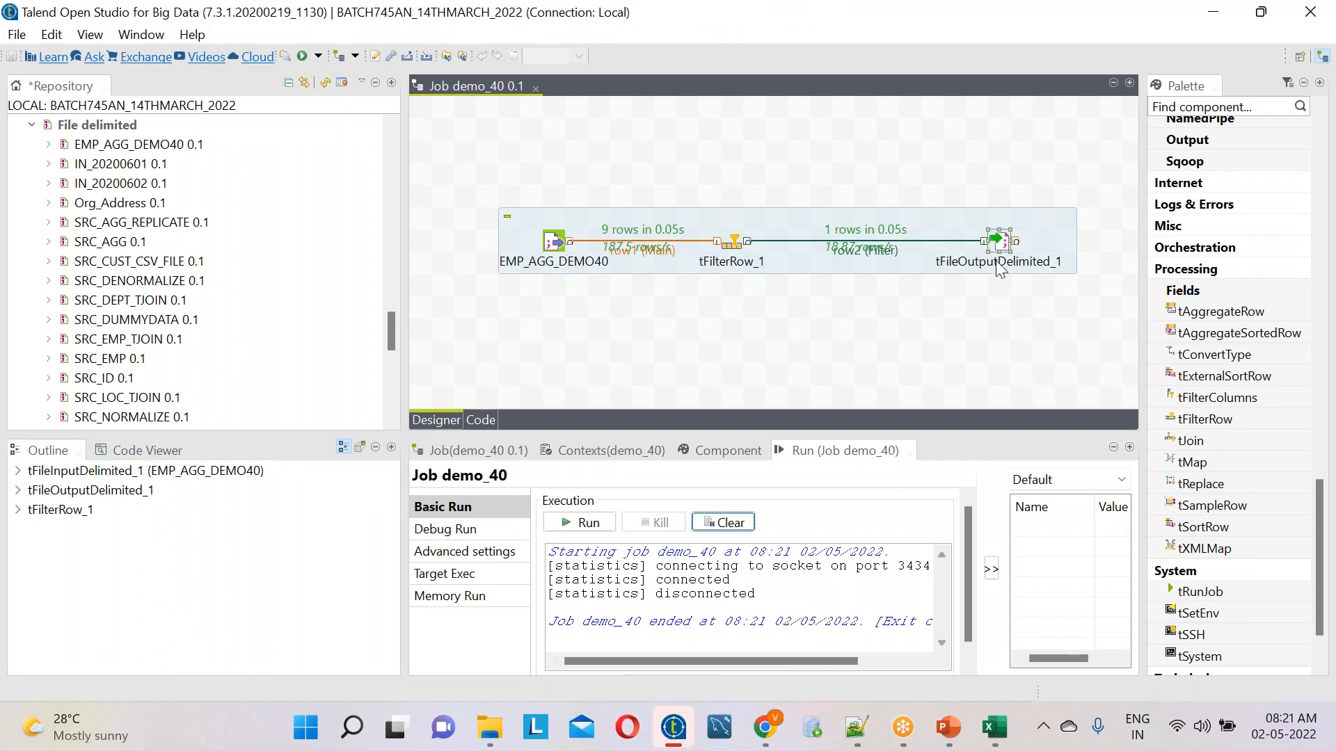
{"action": "left_click_drag", "start_coordinate": [1004, 241], "coordinate": [1005, 130]}
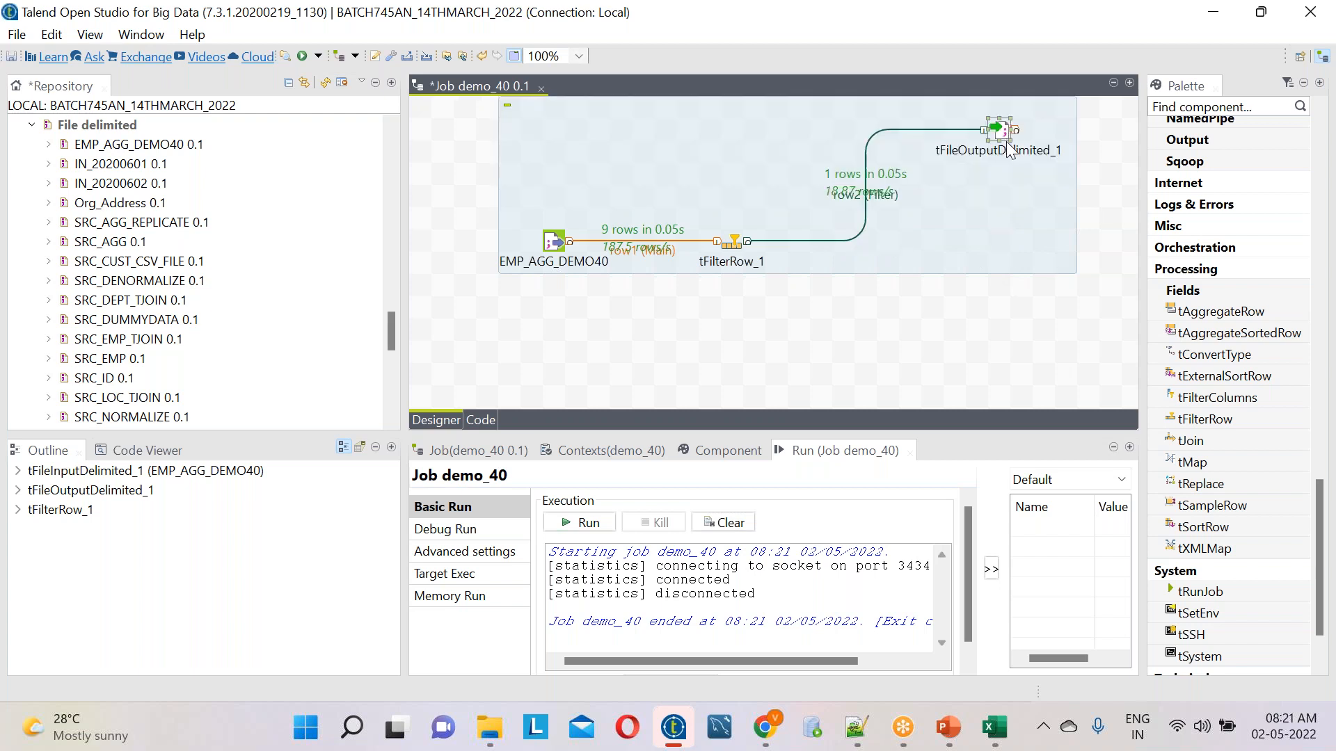
{"action": "left_click_drag", "start_coordinate": [982, 326], "coordinate": [1078, 382]}
{"action": "left_click_drag", "start_coordinate": [950, 302], "coordinate": [1050, 363]}
{"action": "type", "text": "t"}
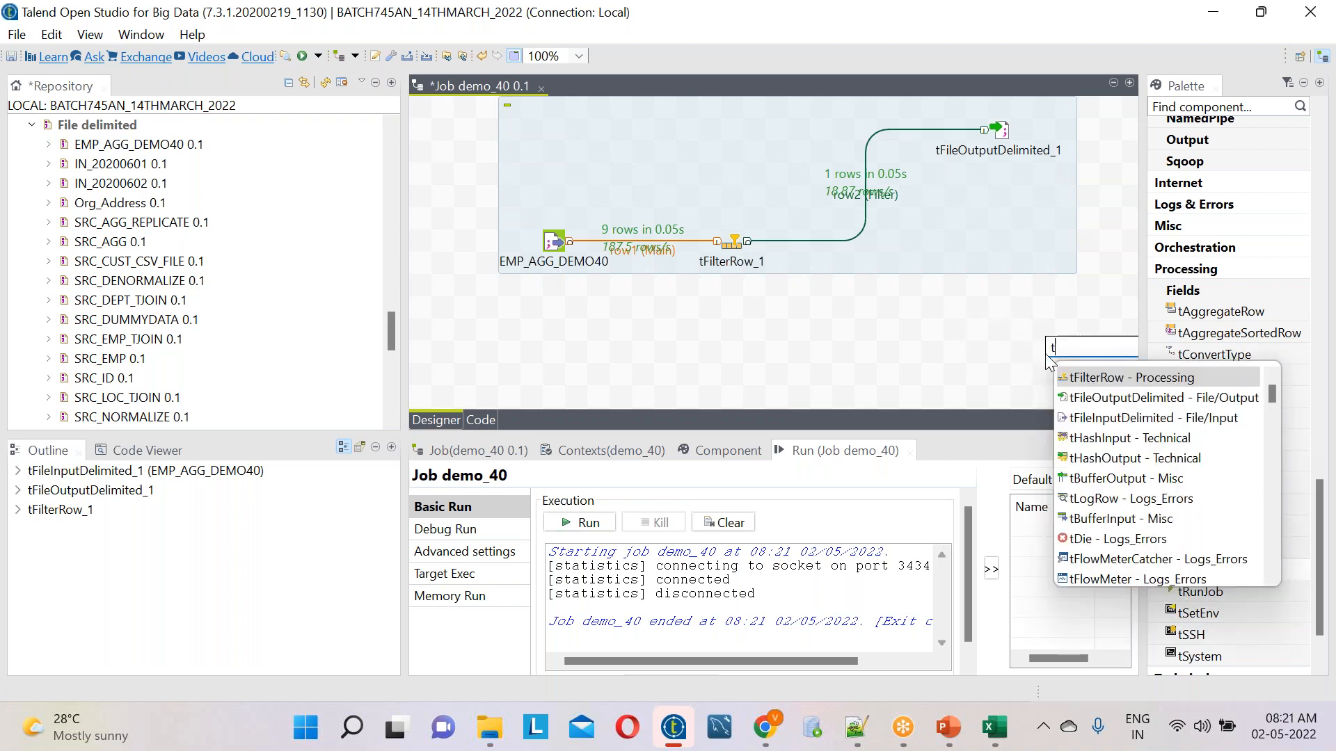
{"action": "key", "text": "BackSpace"}
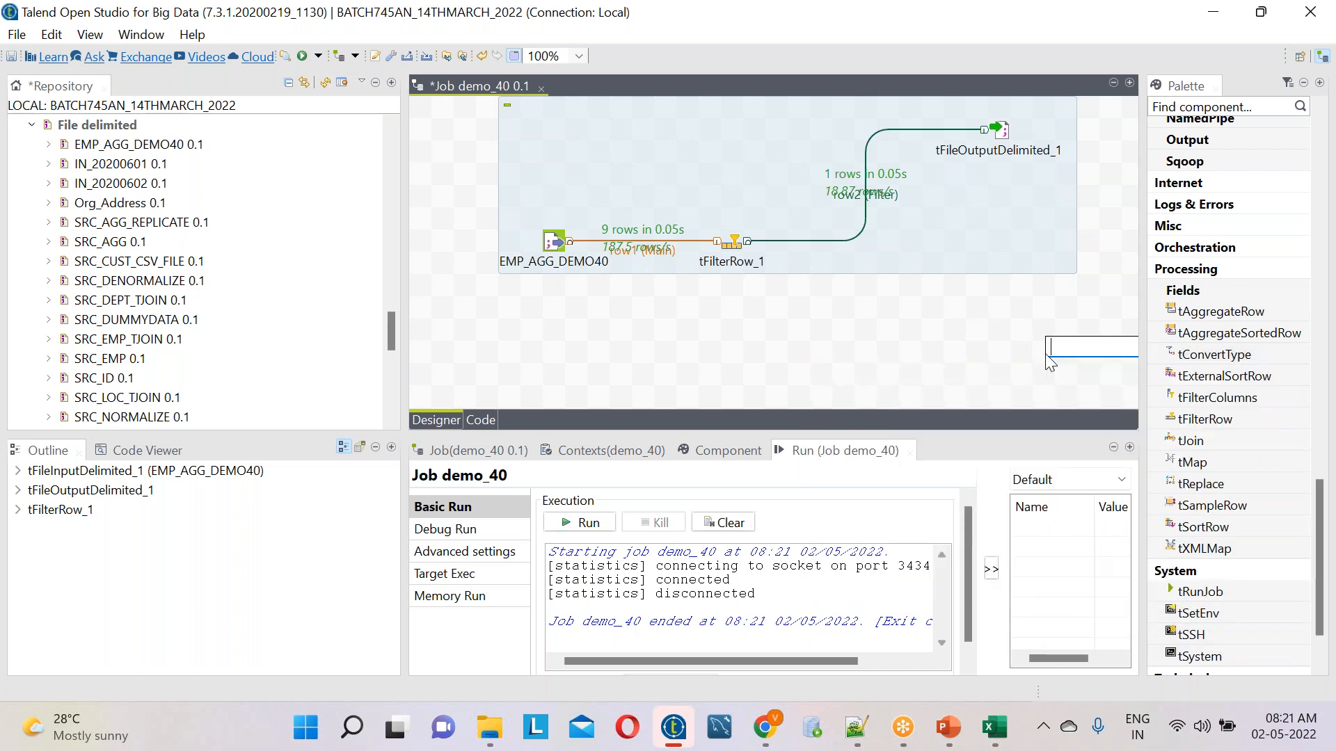
{"action": "key", "text": "Escape"}
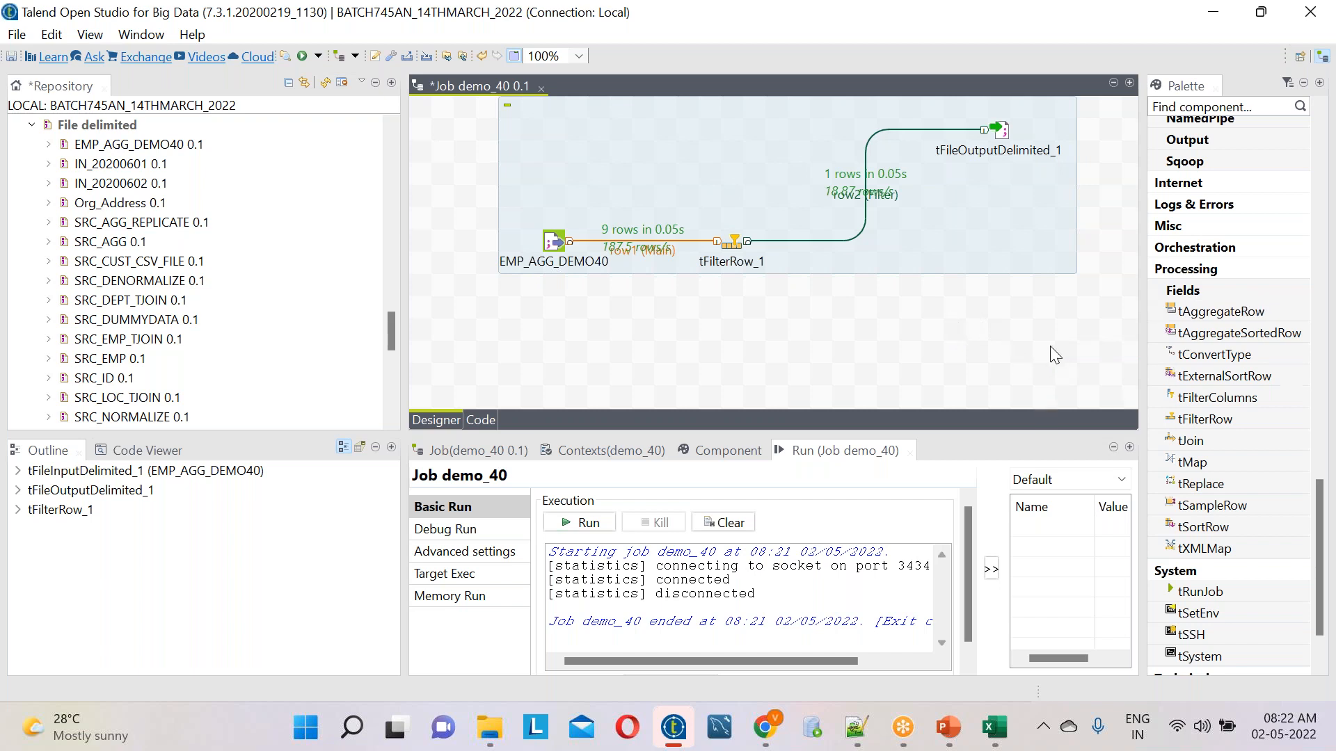
Add a second tFileOutputDelimited component to the job canvas, below and beyond tFilterRow_1
{"action": "type", "text": "tFile"}
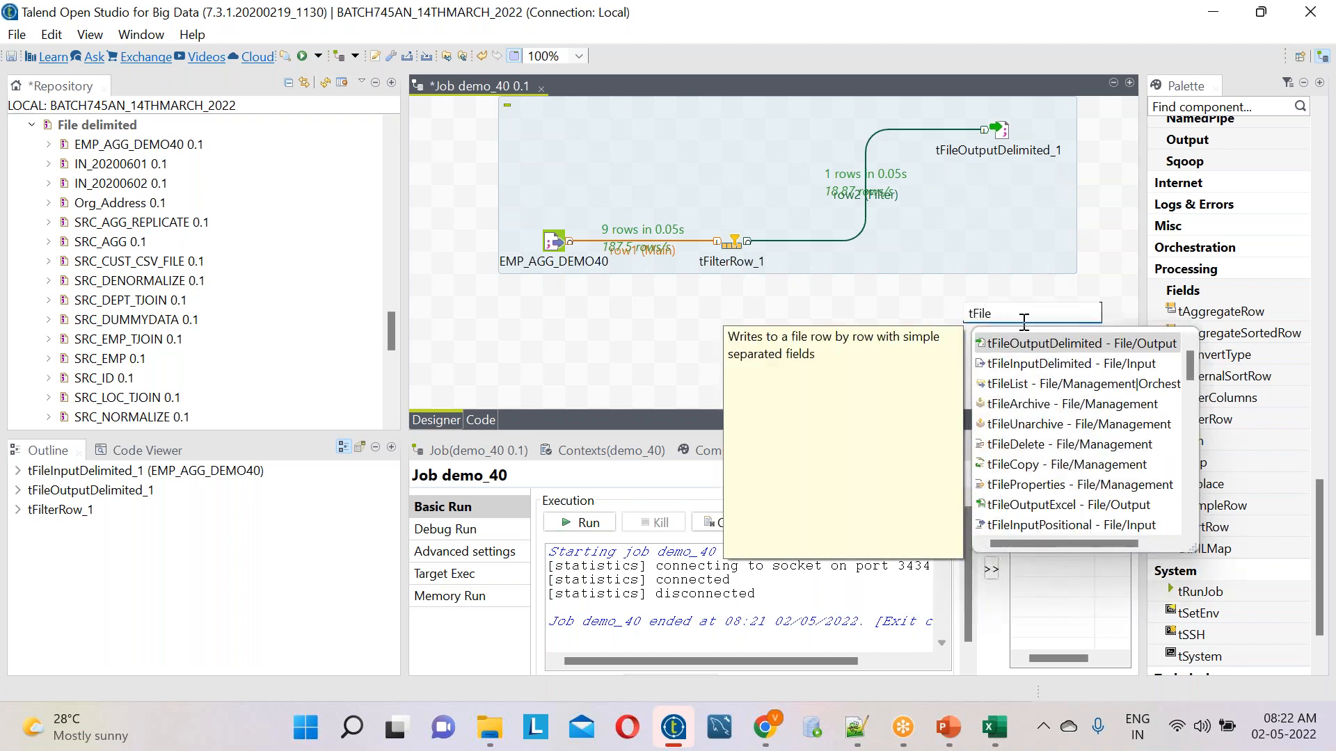
{"action": "double_click", "coordinate": [1031, 344]}
Connect tFilterRow_1 to tFileOutputDelimited_2 with a Reject row
{"action": "right_click", "coordinate": [736, 247]}
{"action": "mouse_move", "coordinate": [783, 259]}
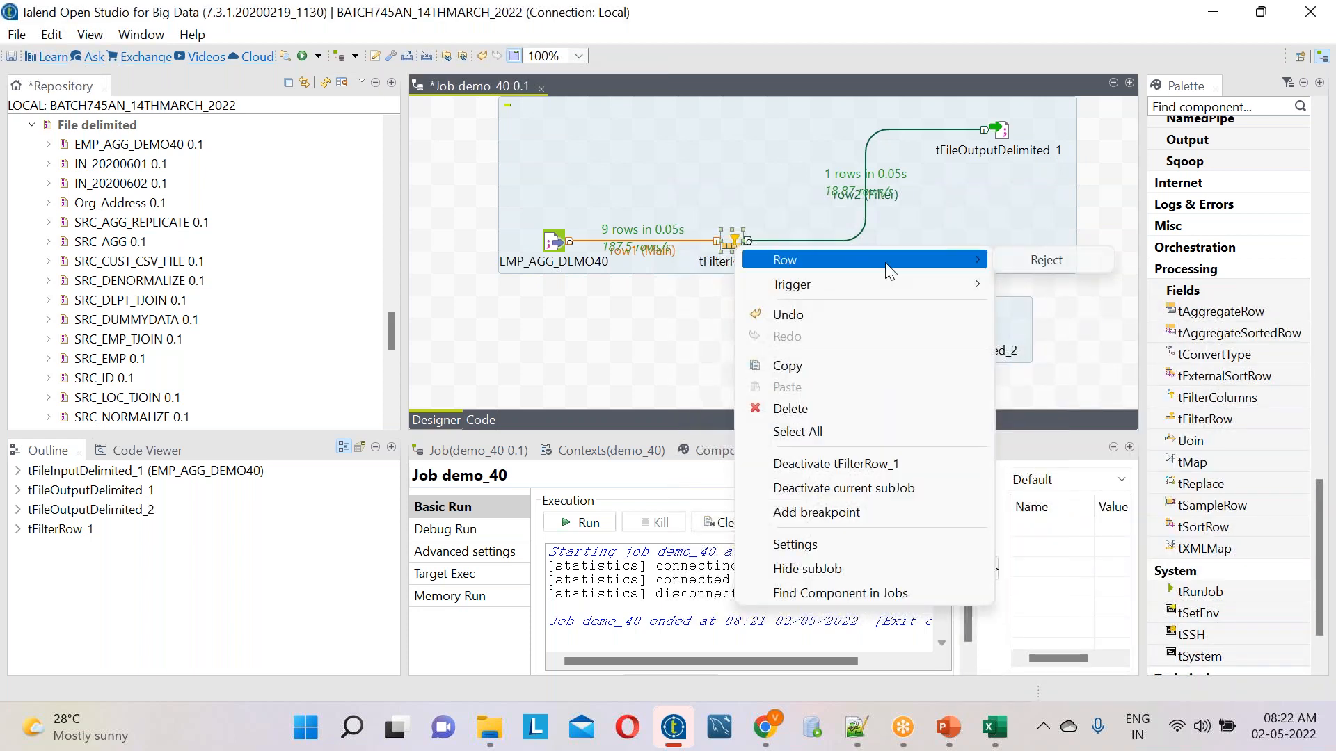
{"action": "left_click", "coordinate": [1054, 260]}
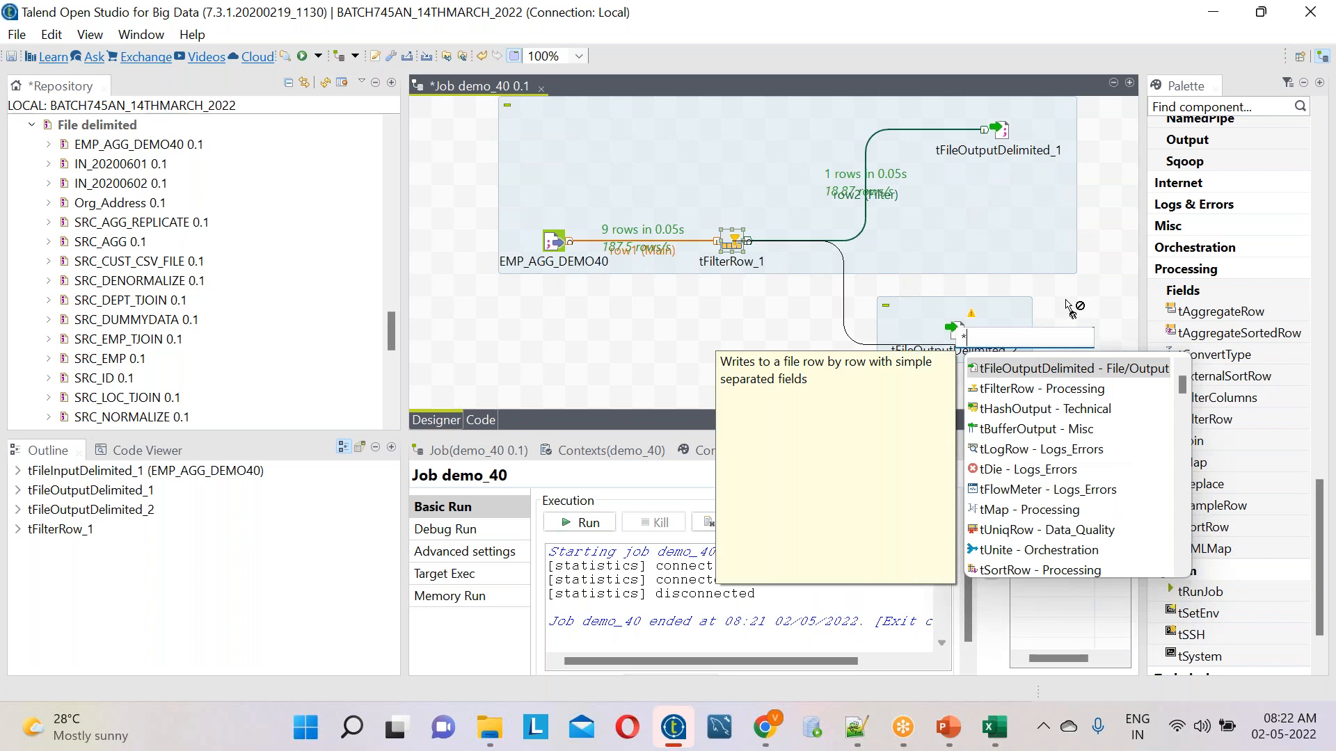
{"action": "left_click", "coordinate": [1082, 293]}
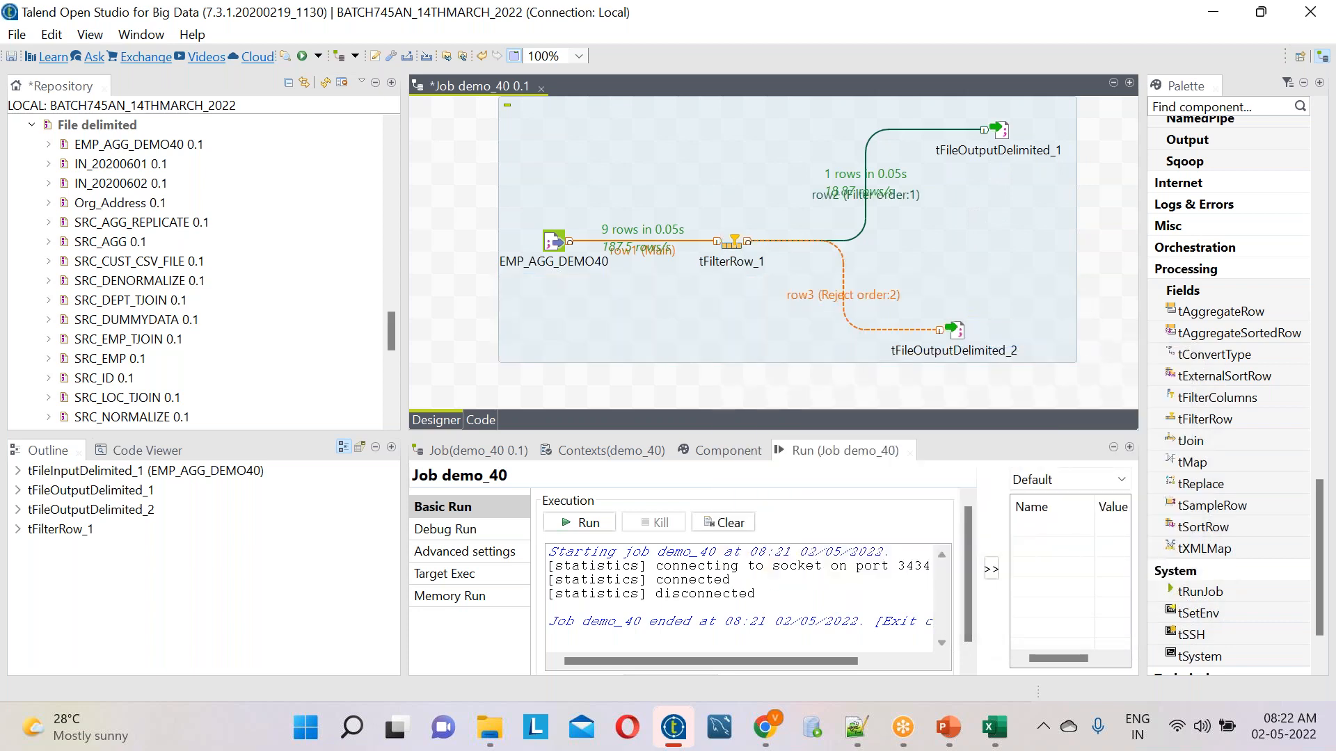
Browse for tFileOutputDelimited_2's output file location in Documents/NandiniSoftwareSolutionsPvtLtd/BATCH745_14TH_MARCH_2022/TARGET
{"action": "left_click", "coordinate": [962, 330]}
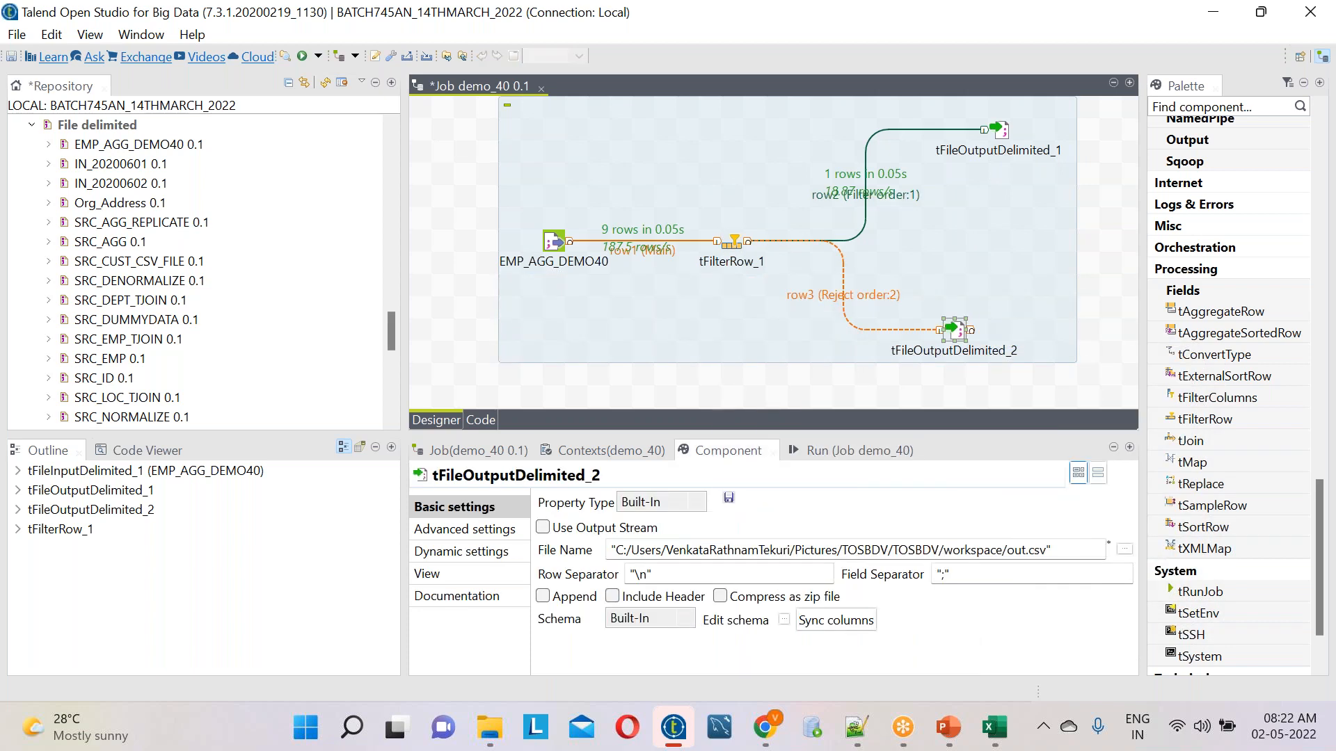
{"action": "left_click", "coordinate": [1125, 549]}
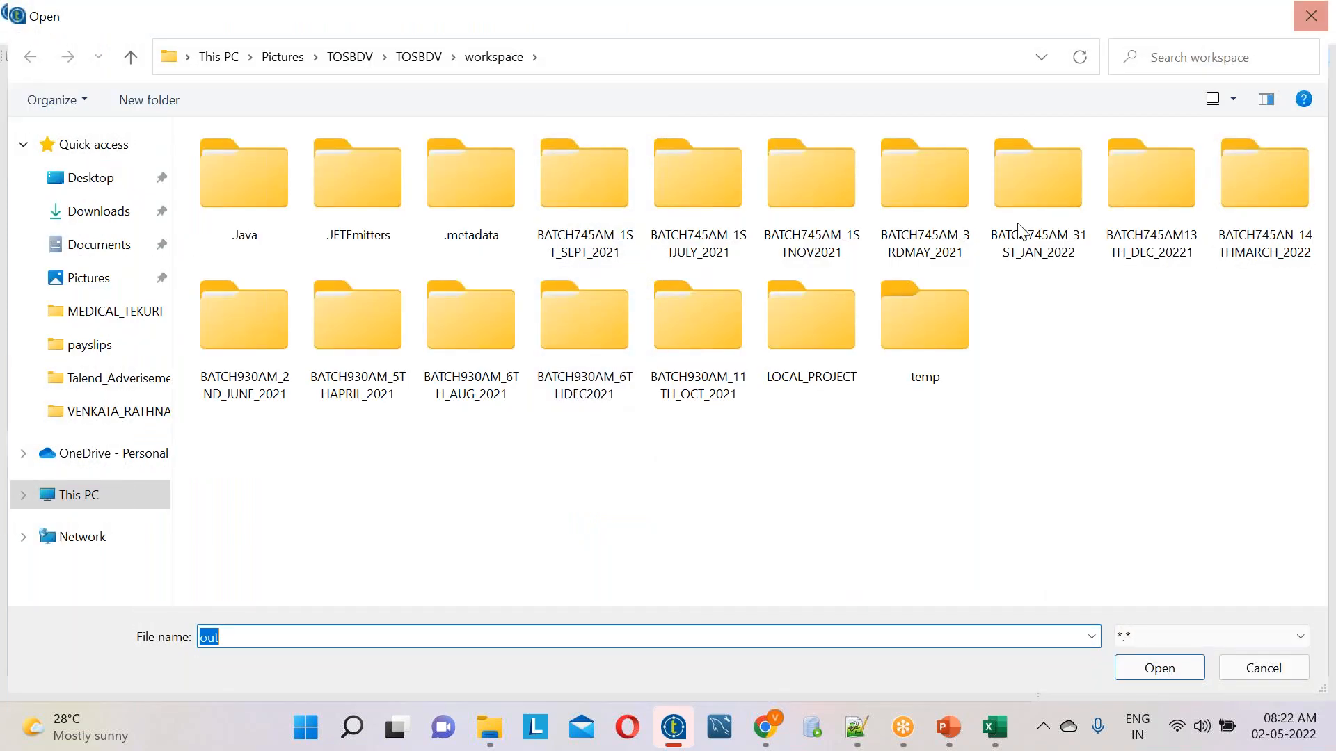
{"action": "left_click", "coordinate": [105, 259]}
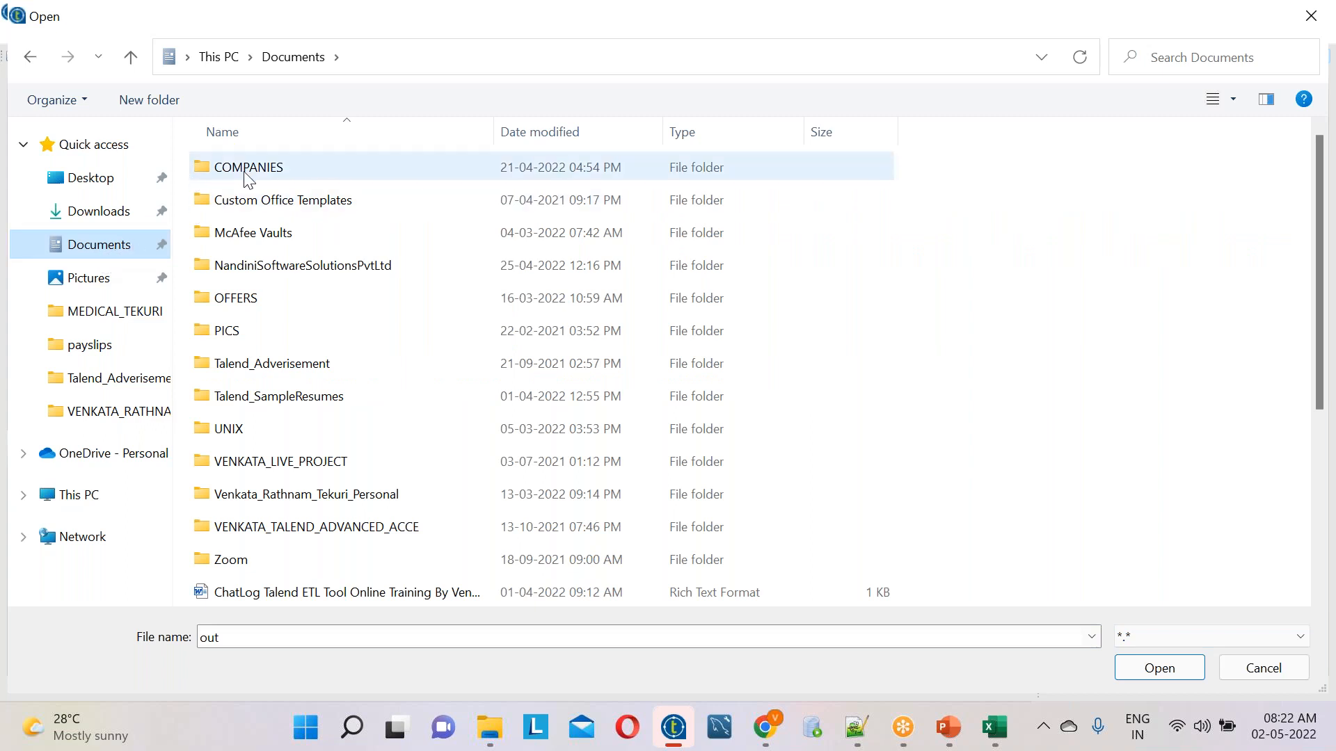
{"action": "double_click", "coordinate": [271, 278]}
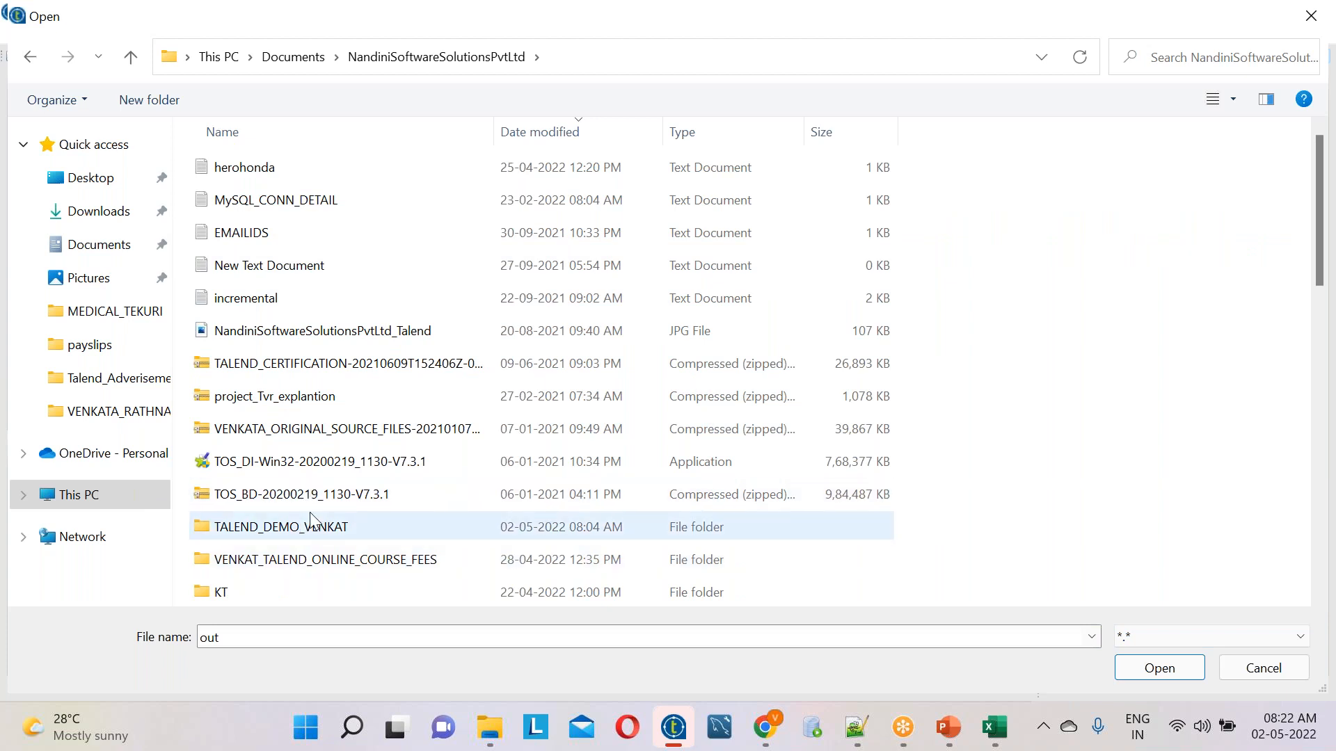
{"action": "scroll", "coordinate": [310, 511], "scroll_direction": "down", "scroll_amount": 3}
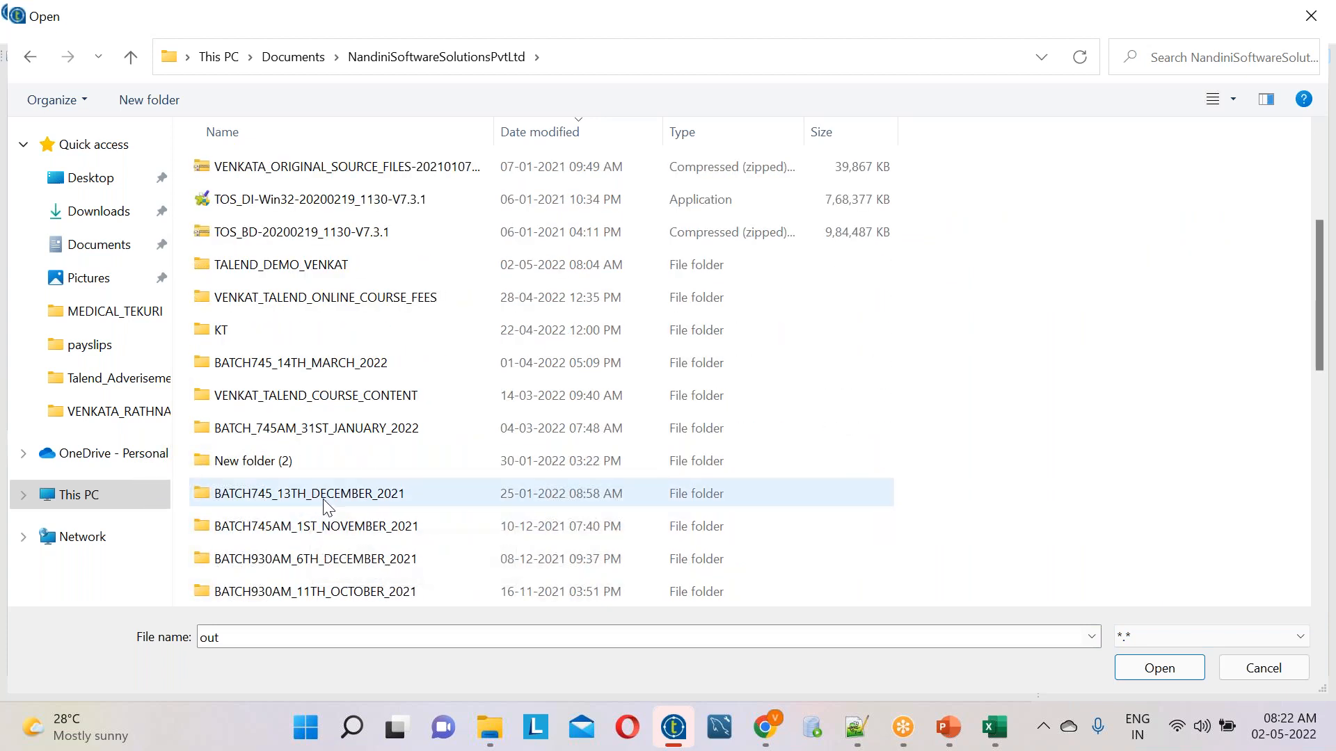
{"action": "double_click", "coordinate": [345, 363]}
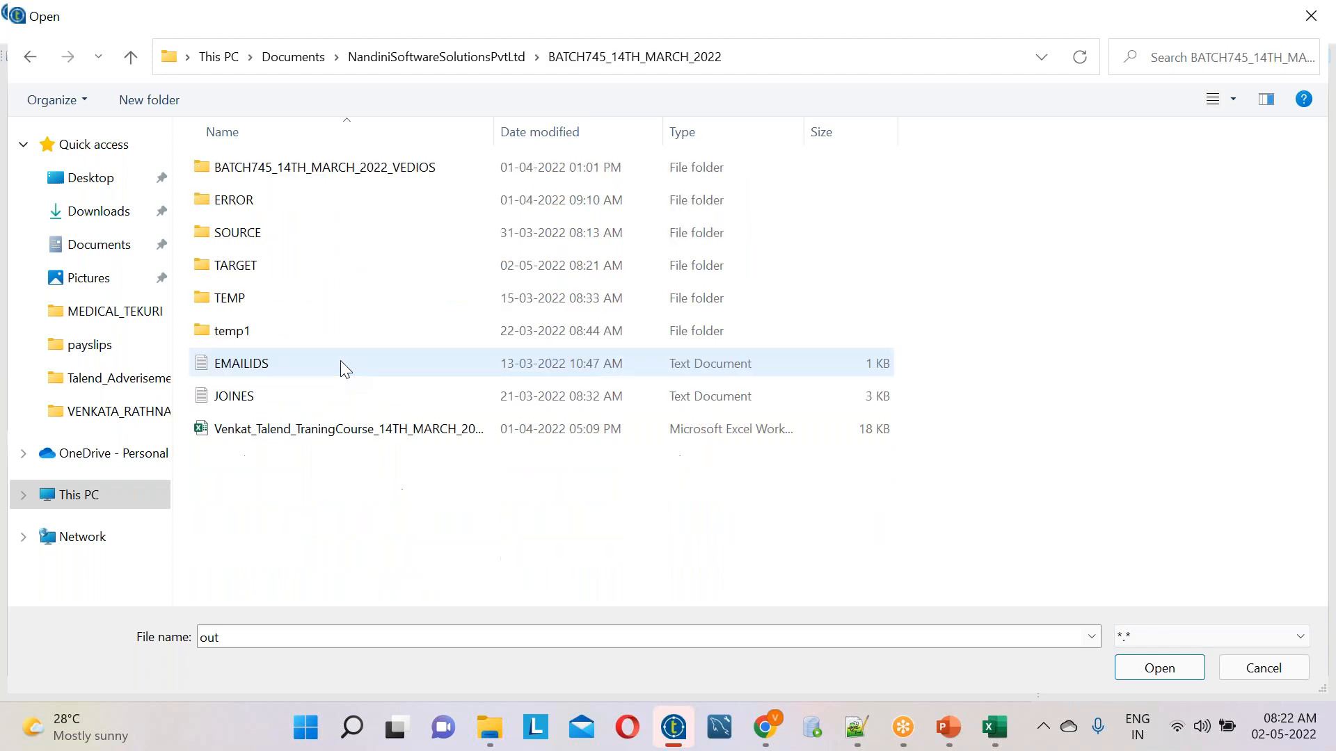
{"action": "double_click", "coordinate": [239, 266]}
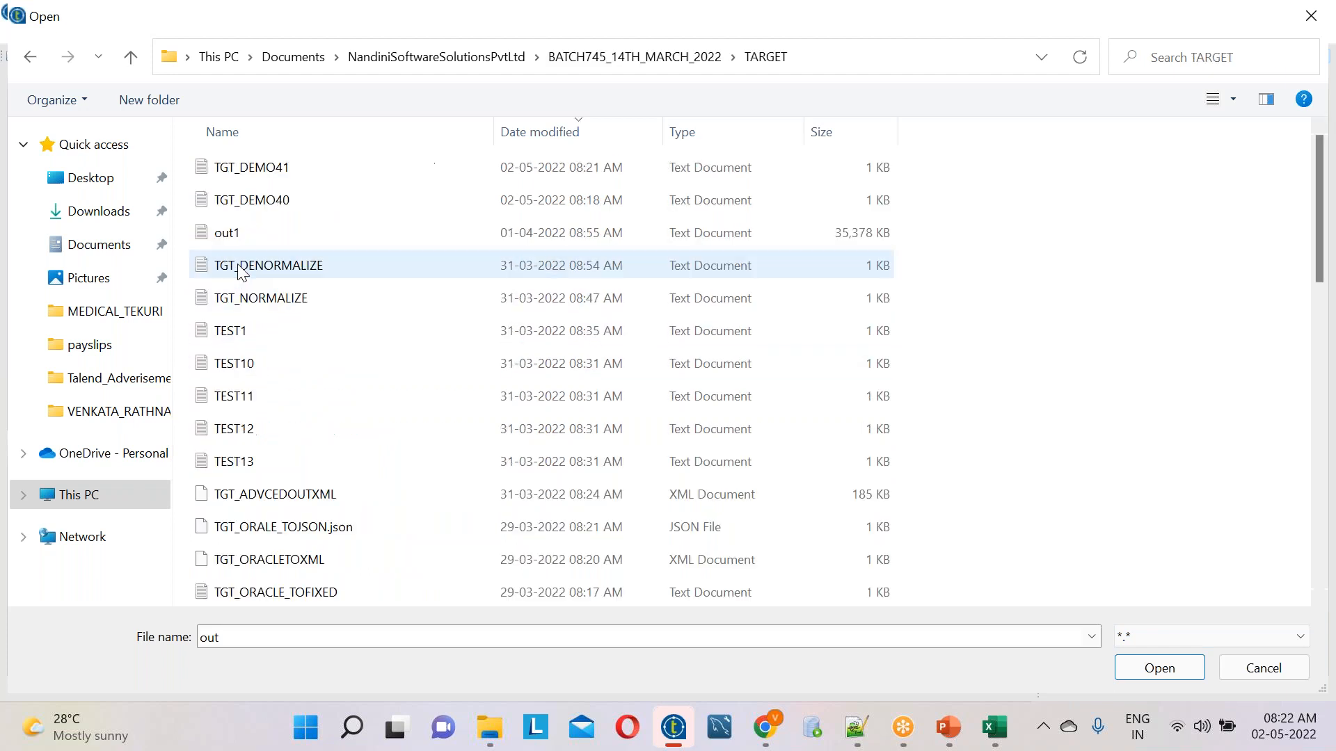
Name the reject output file REJECTEDDATADEMO42.txt in the TARGET folder and confirm it
{"action": "left_click", "coordinate": [243, 637]}
{"action": "type", "text": "R"}
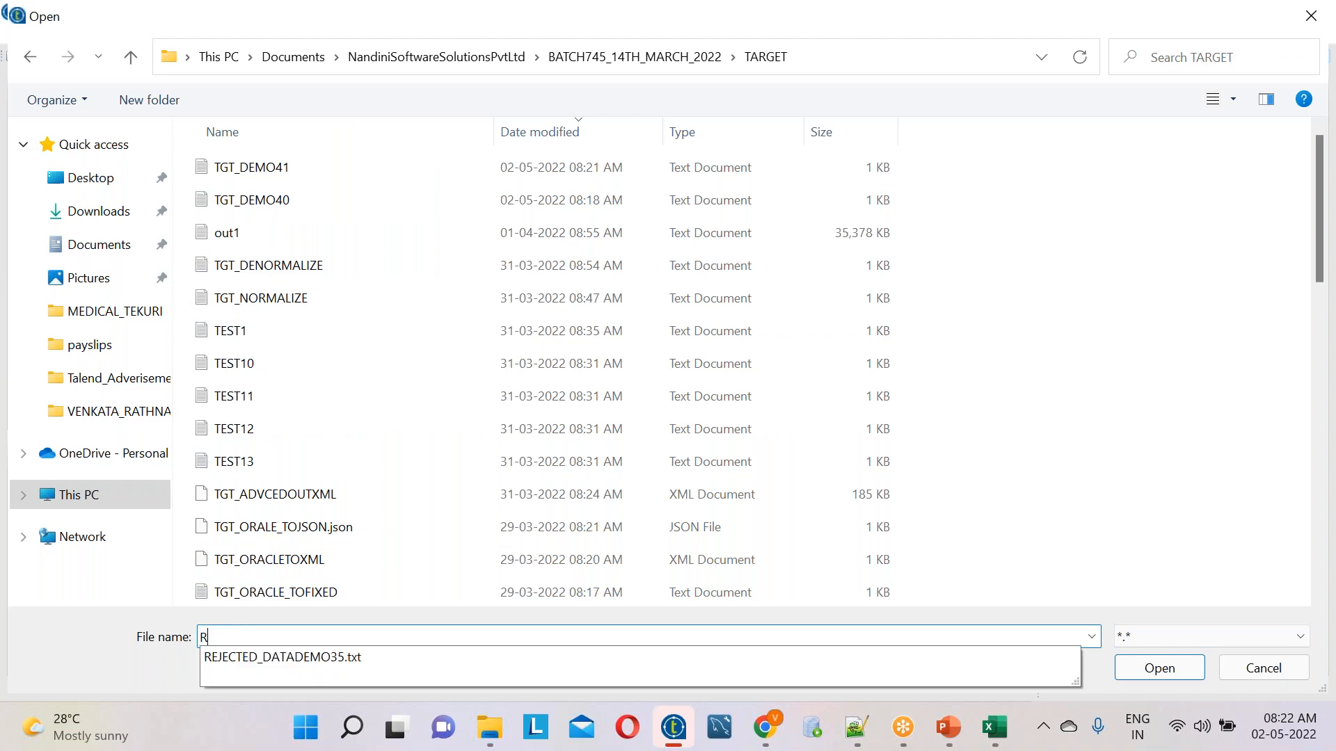
{"action": "type", "text": "EJECTEDDA"}
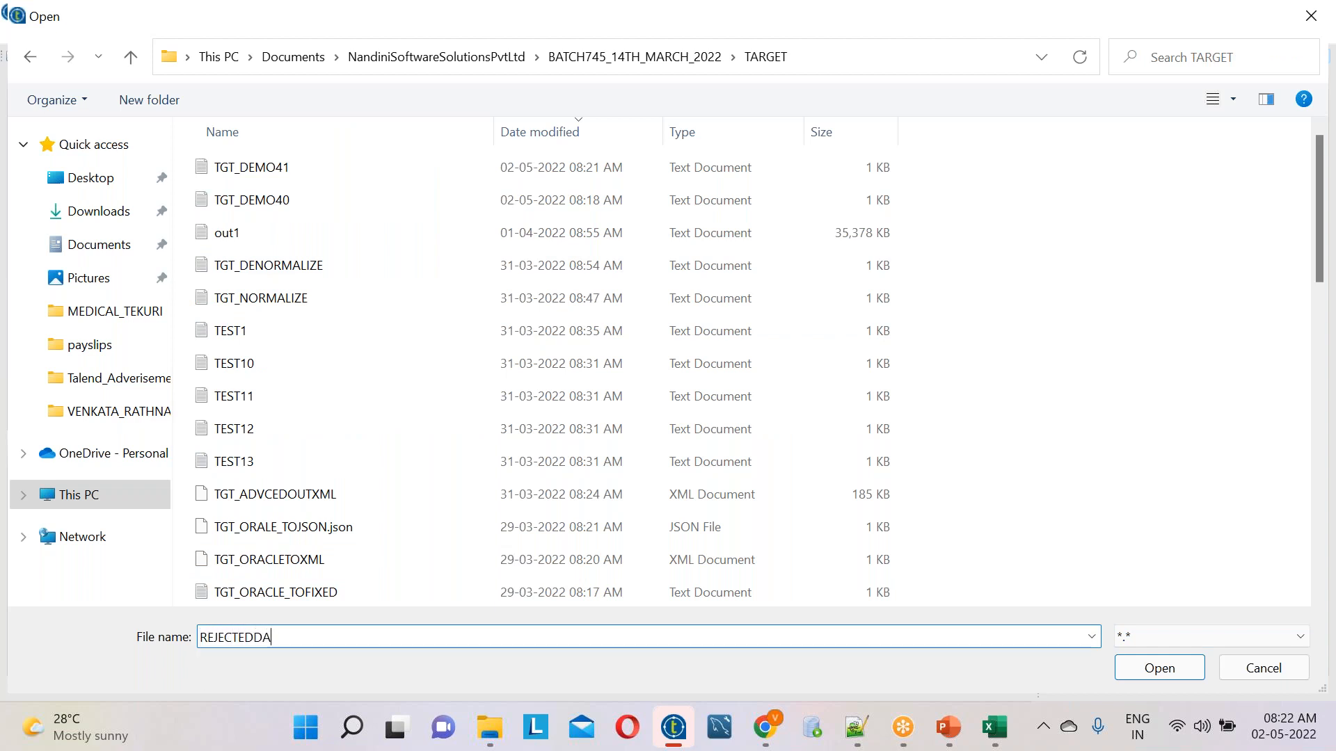
{"action": "type", "text": "TADEMO42.T"}
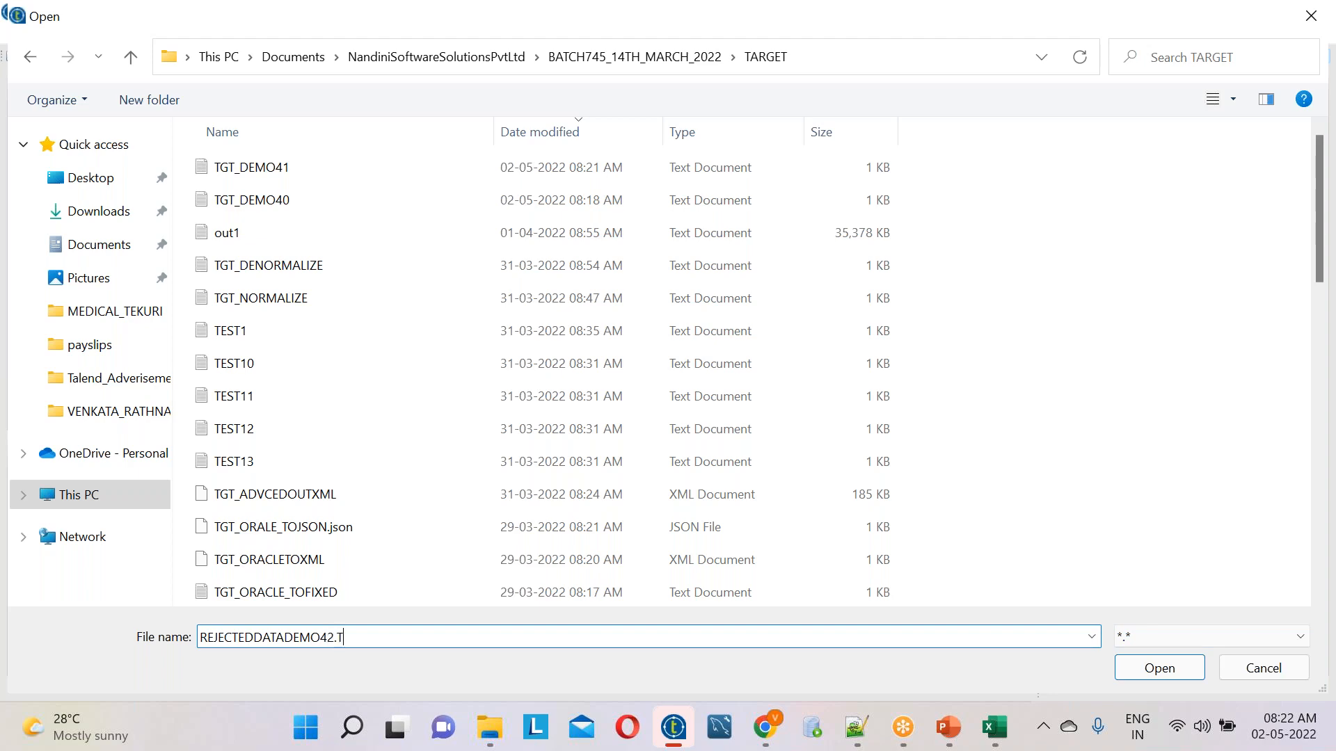
{"action": "key", "text": "BackSpace"}
{"action": "key", "text": "BackSpace"}
{"action": "type", "text": "txt"}
{"action": "key", "text": "Return"}
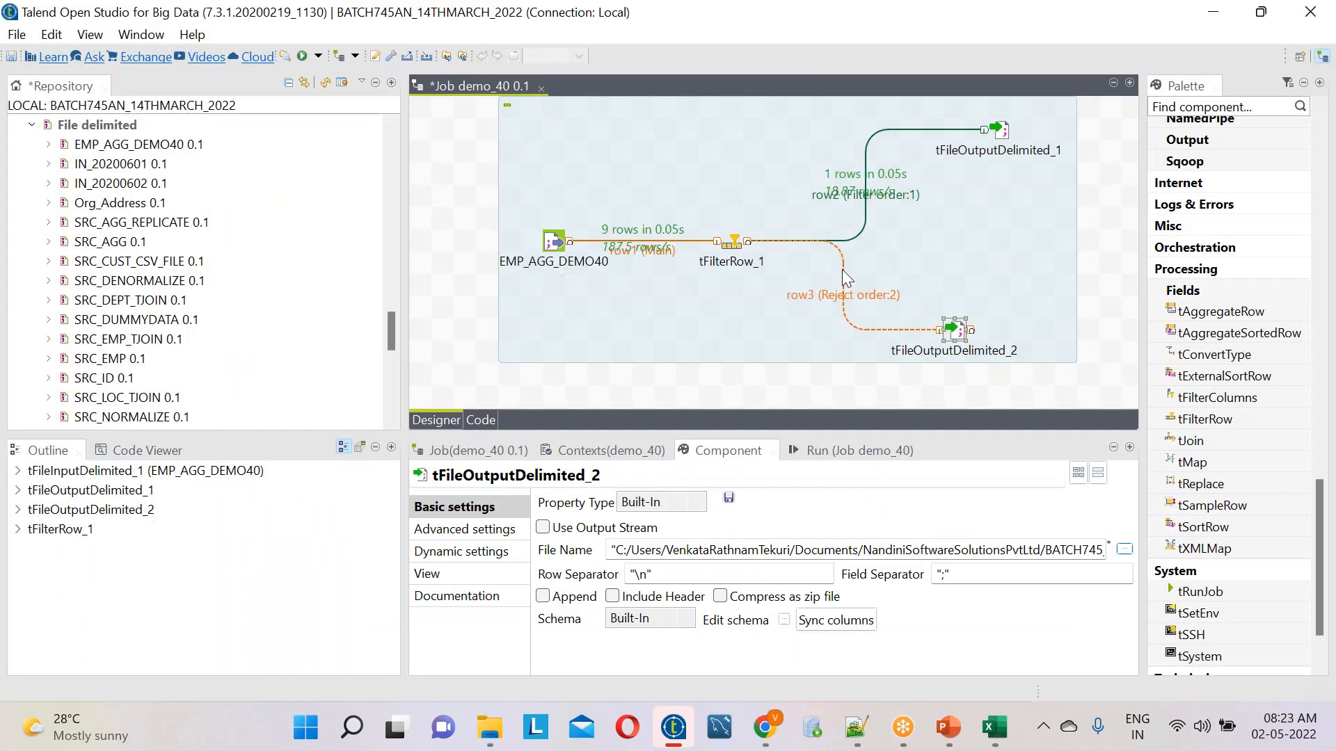
Change the output file name of tFileOutputDelimited_1 to TGT_DEMO42.txt
{"action": "left_click", "coordinate": [1001, 131]}
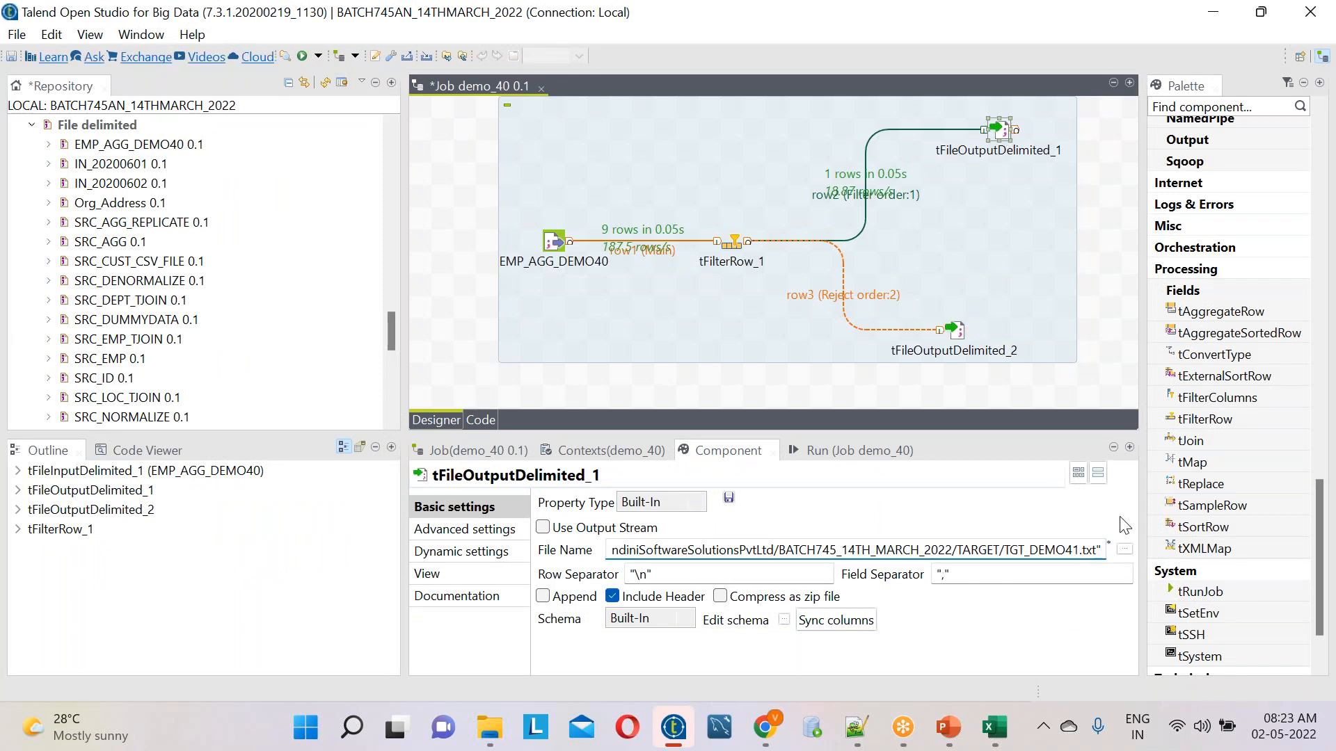
{"action": "key", "text": "BackSpace"}
{"action": "type", "text": "2"}
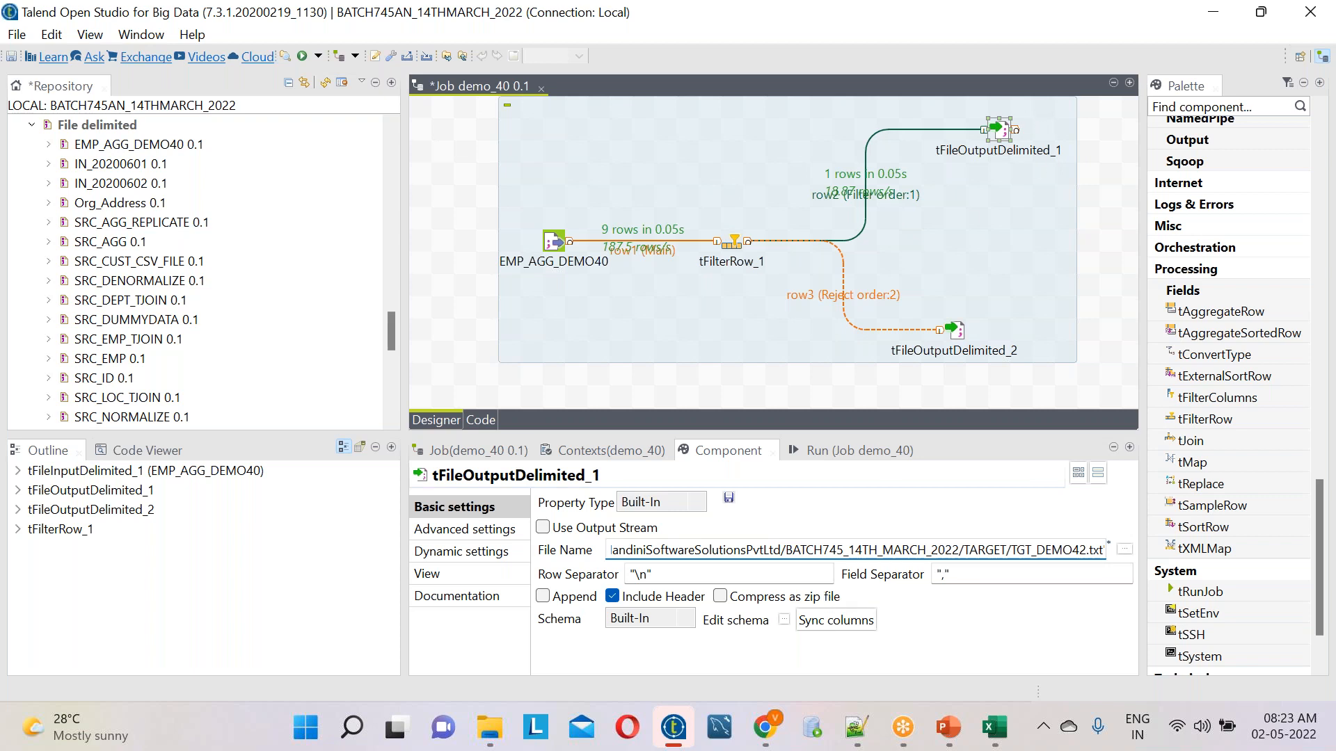
{"action": "left_click", "coordinate": [817, 451]}
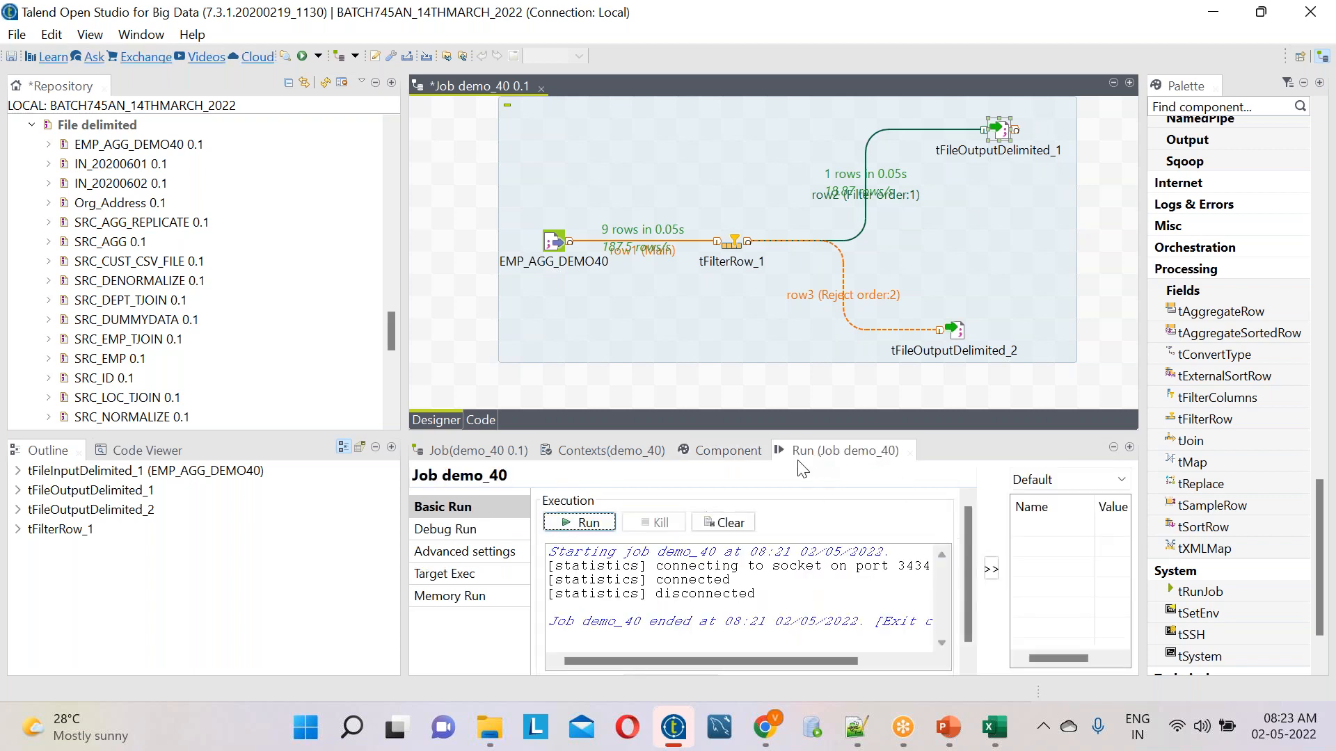
Set tFileOutputDelimited_2's field separator to a comma and include the header in its output
{"action": "left_click", "coordinate": [958, 337]}
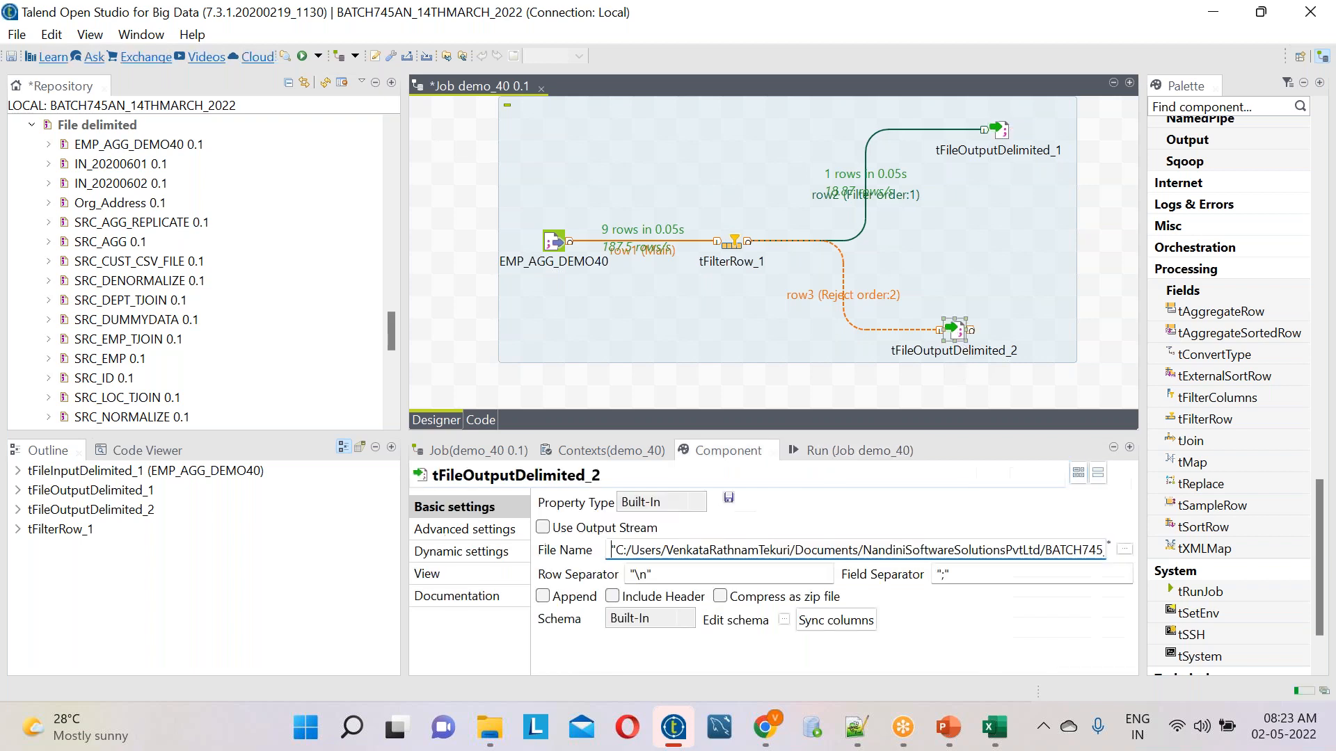
{"action": "left_click", "coordinate": [944, 574]}
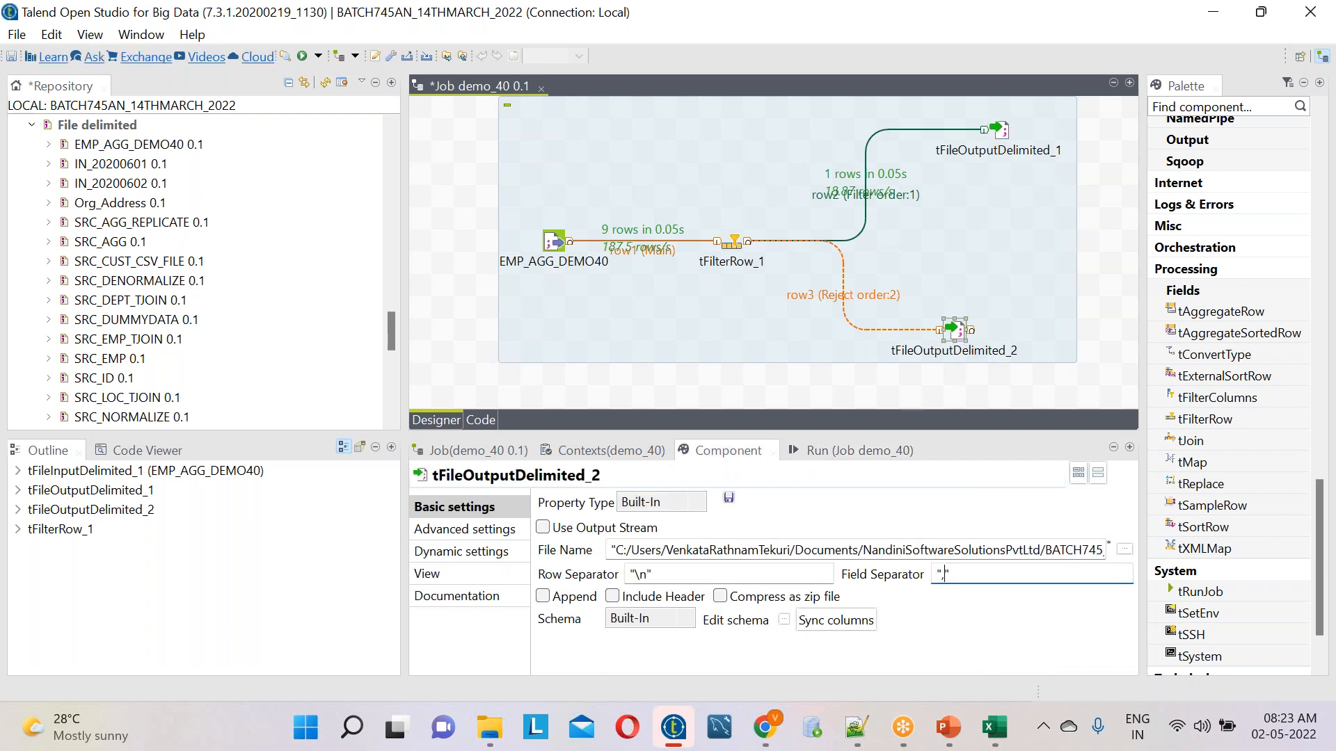
{"action": "left_click", "coordinate": [654, 598]}
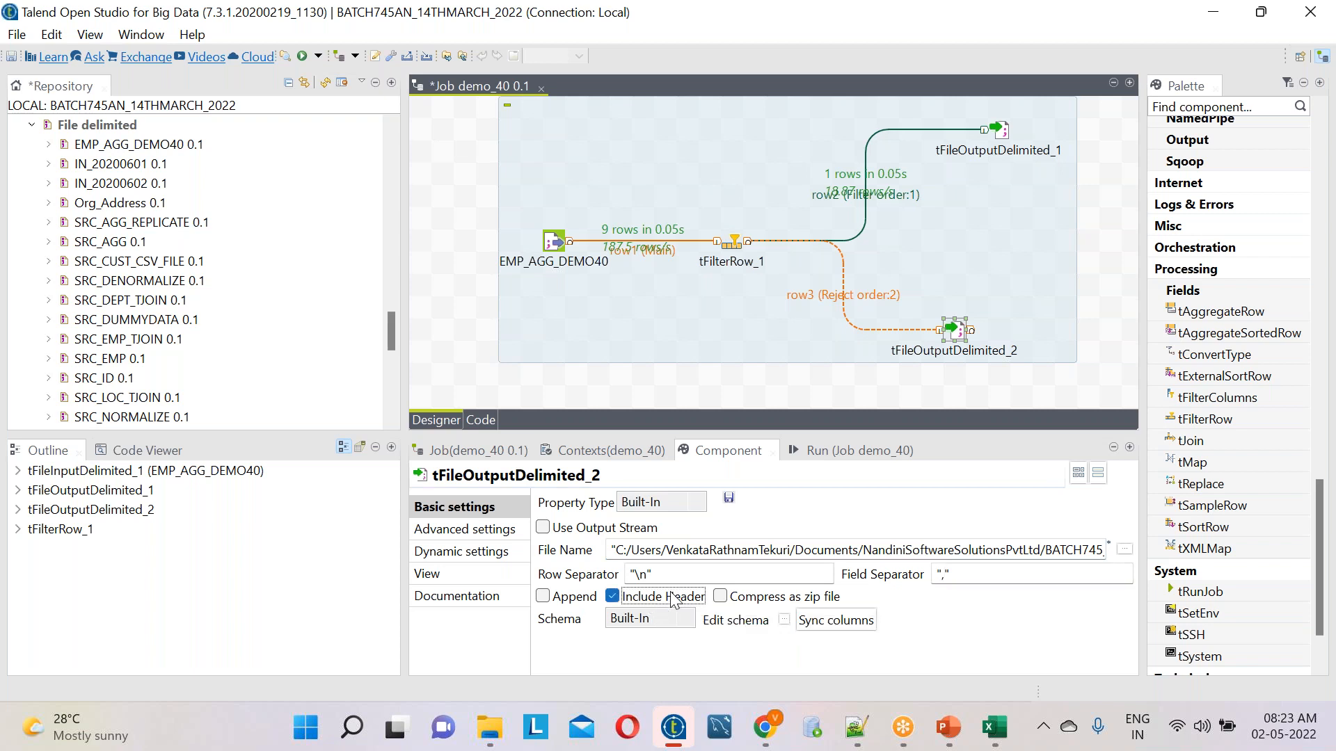
Clear the previous execution log and run job demo_40 with both outputs
{"action": "left_click", "coordinate": [853, 451]}
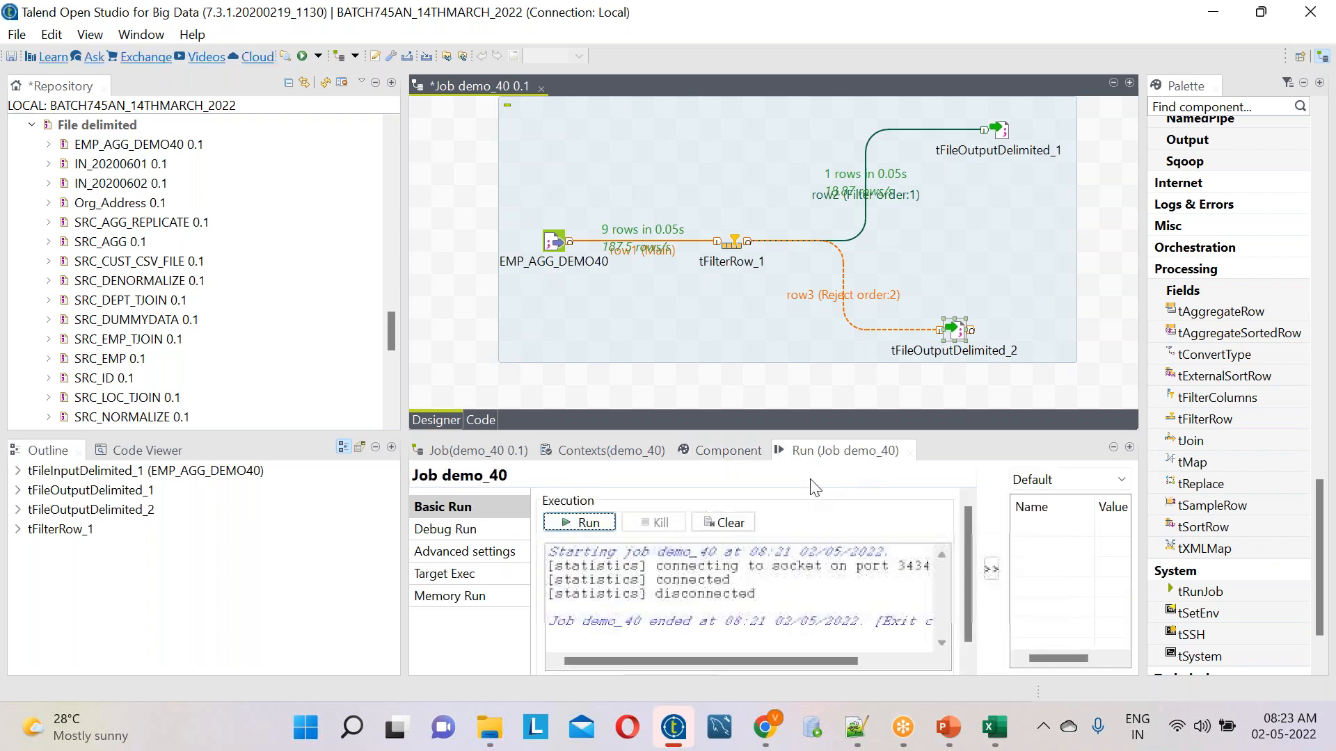
{"action": "left_click", "coordinate": [713, 527]}
{"action": "left_click", "coordinate": [595, 523]}
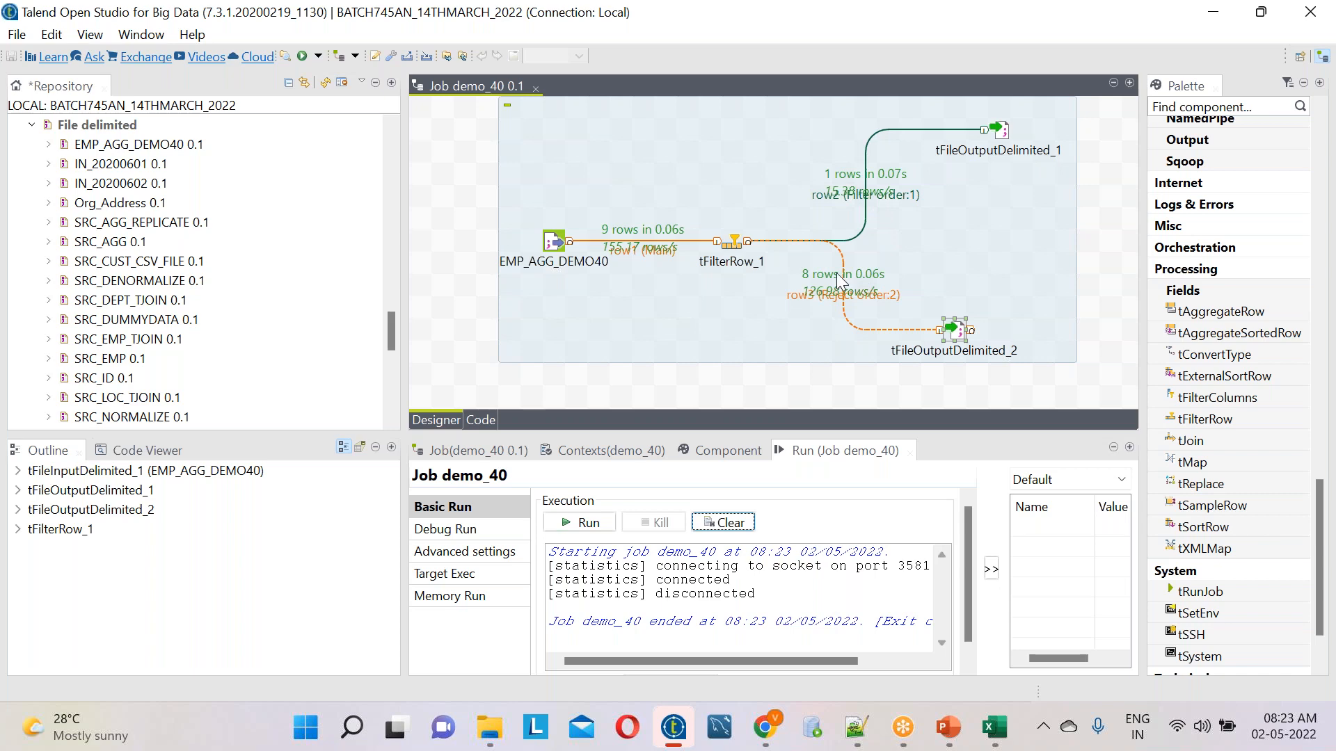
Switch to File Explorer, open the TGT_DEMO42 text file in Notepad++ to check the filtered output, and return to the TARGET folder
{"action": "left_click", "coordinate": [491, 705]}
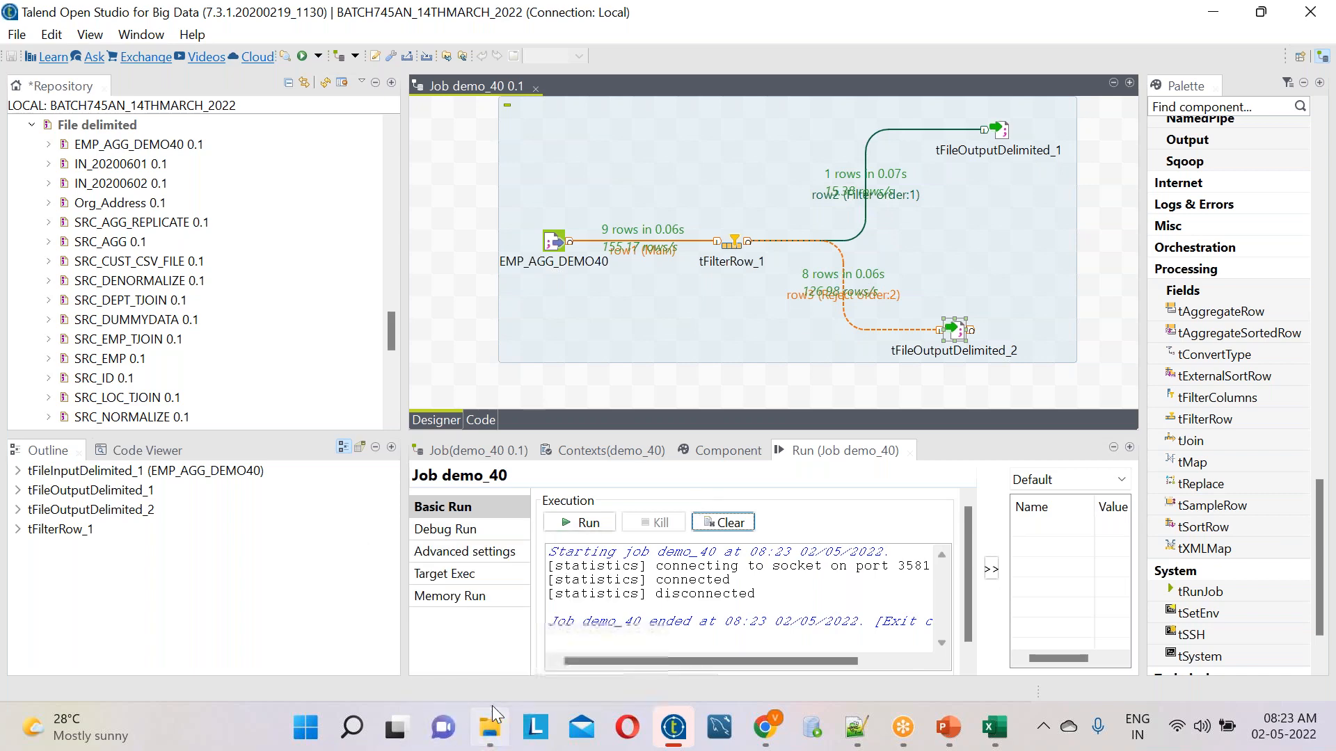
{"action": "left_click", "coordinate": [260, 221]}
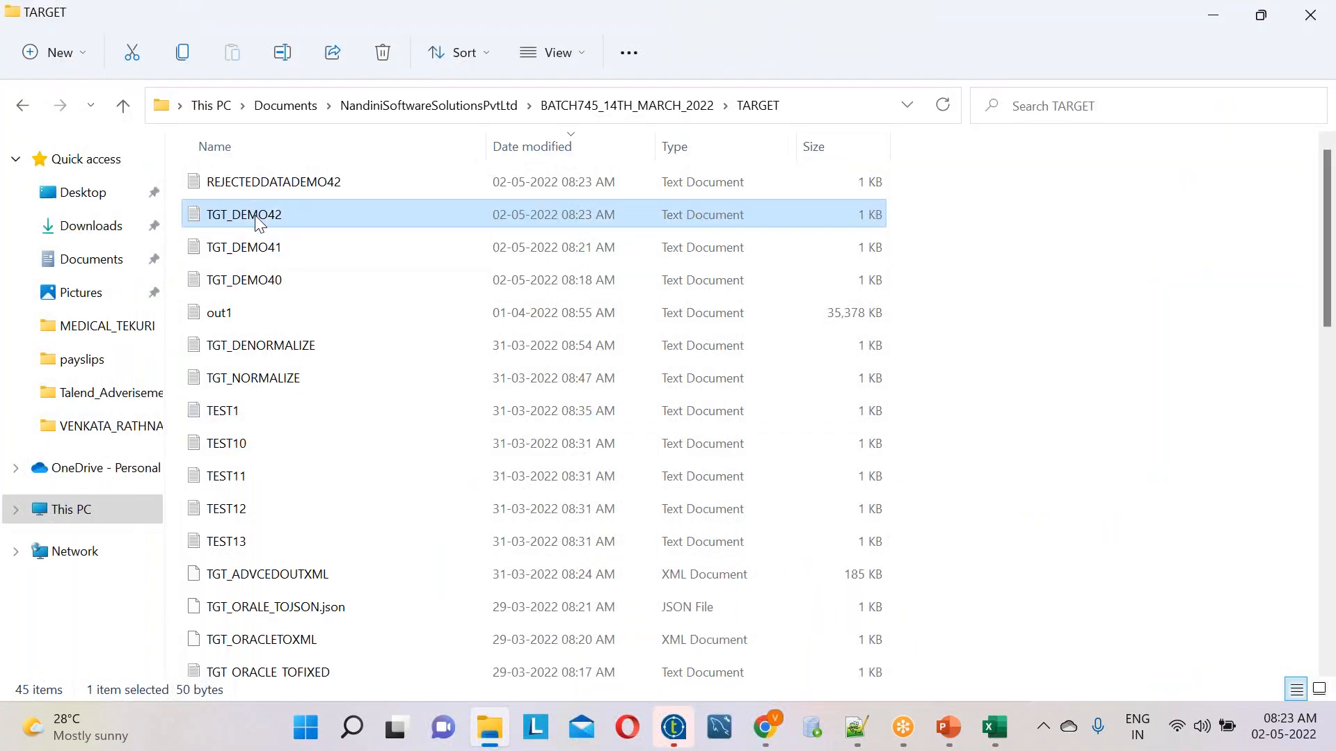
{"action": "right_click", "coordinate": [259, 221]}
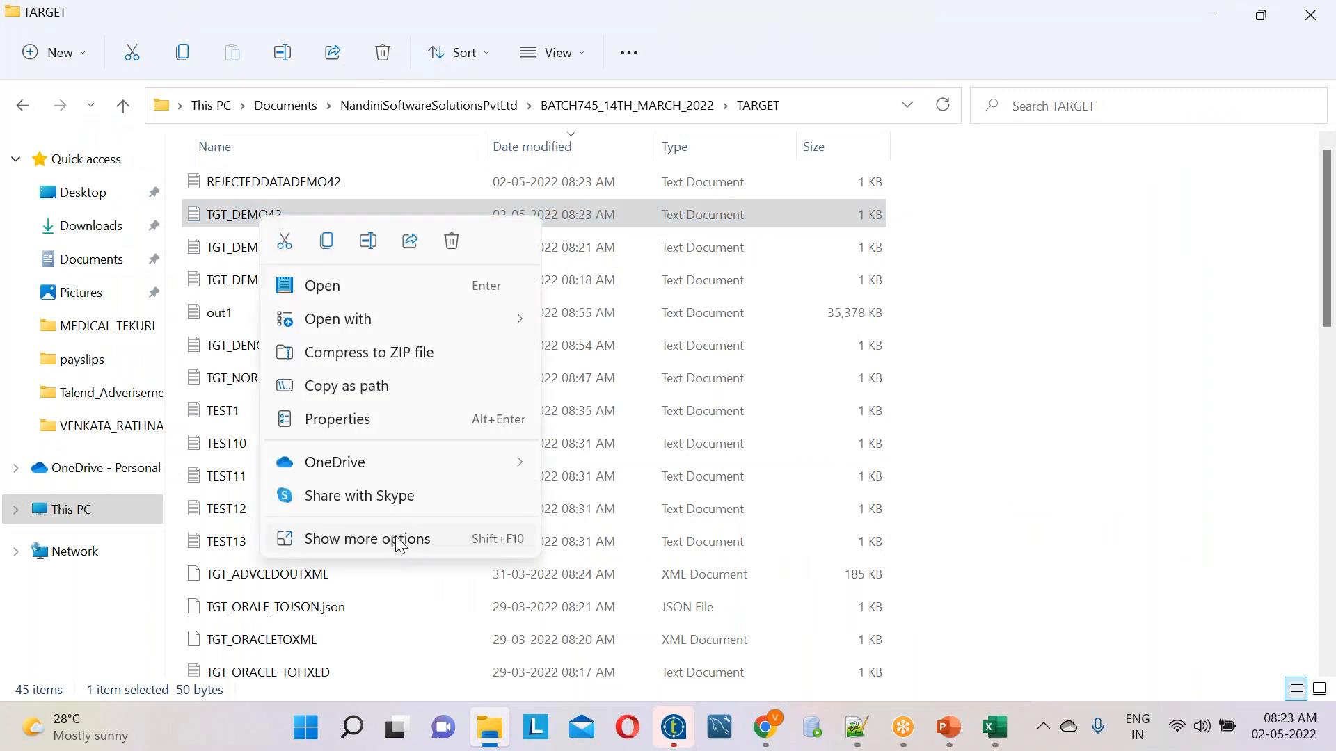
{"action": "left_click", "coordinate": [389, 540]}
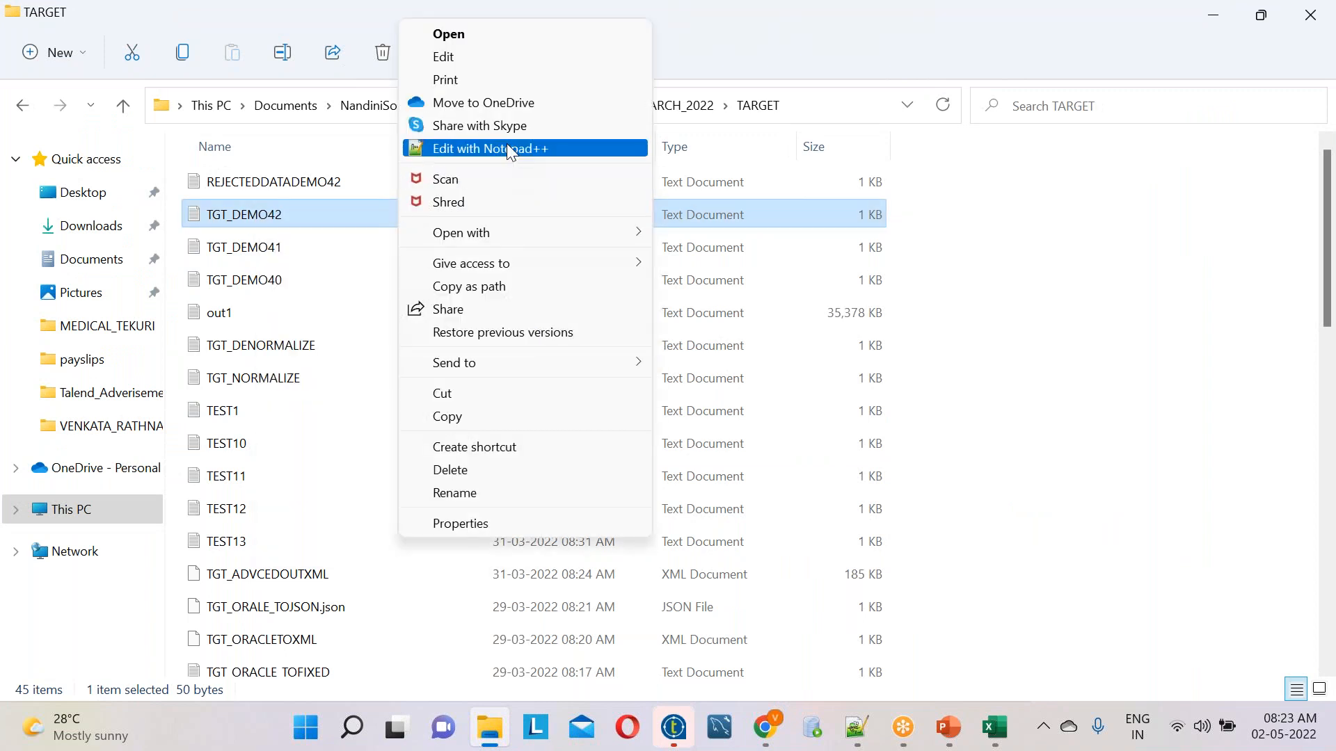
{"action": "left_click", "coordinate": [513, 152]}
{"action": "left_click_drag", "start_coordinate": [501, 221], "coordinate": [81, 10]}
{"action": "key", "text": "alt+Tab"}
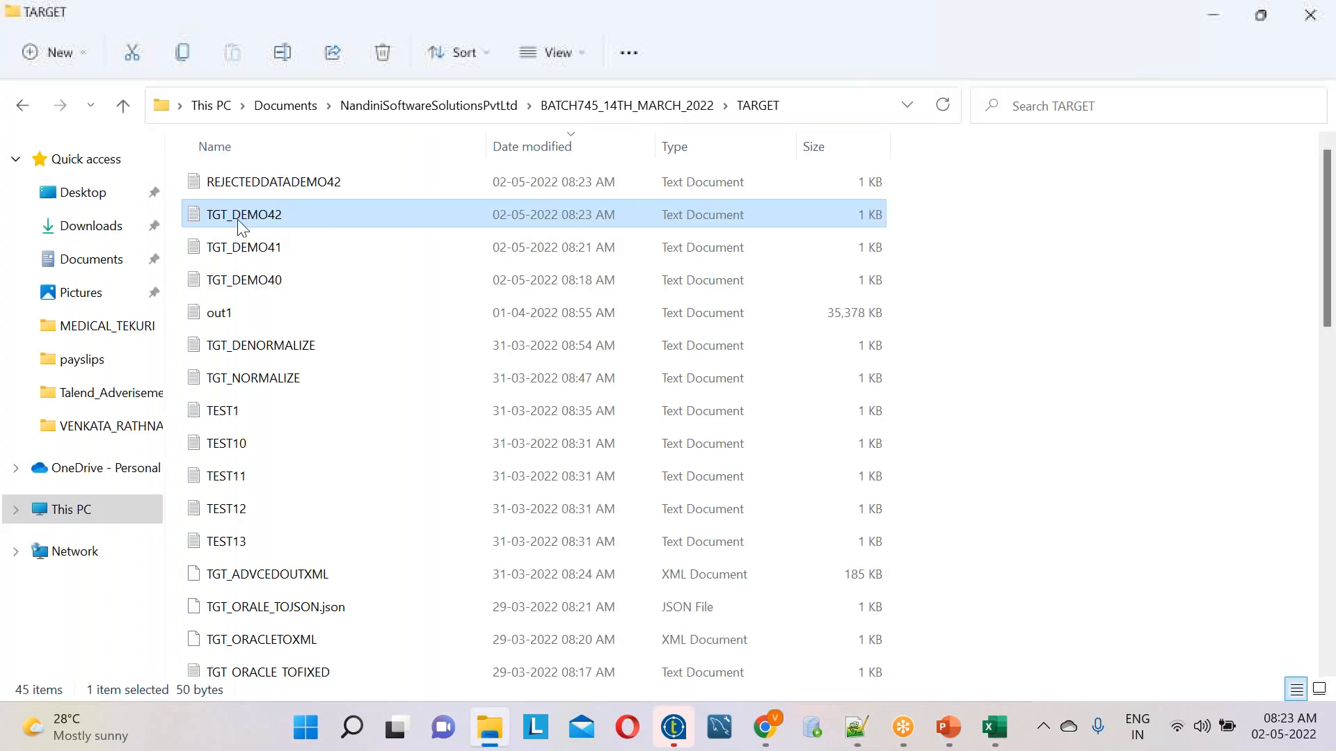
Open the REJECTEDDATADEMO42 text file in Notepad++, examine its errorMessage column, and switch back to Talend Open Studio
{"action": "left_click", "coordinate": [237, 187]}
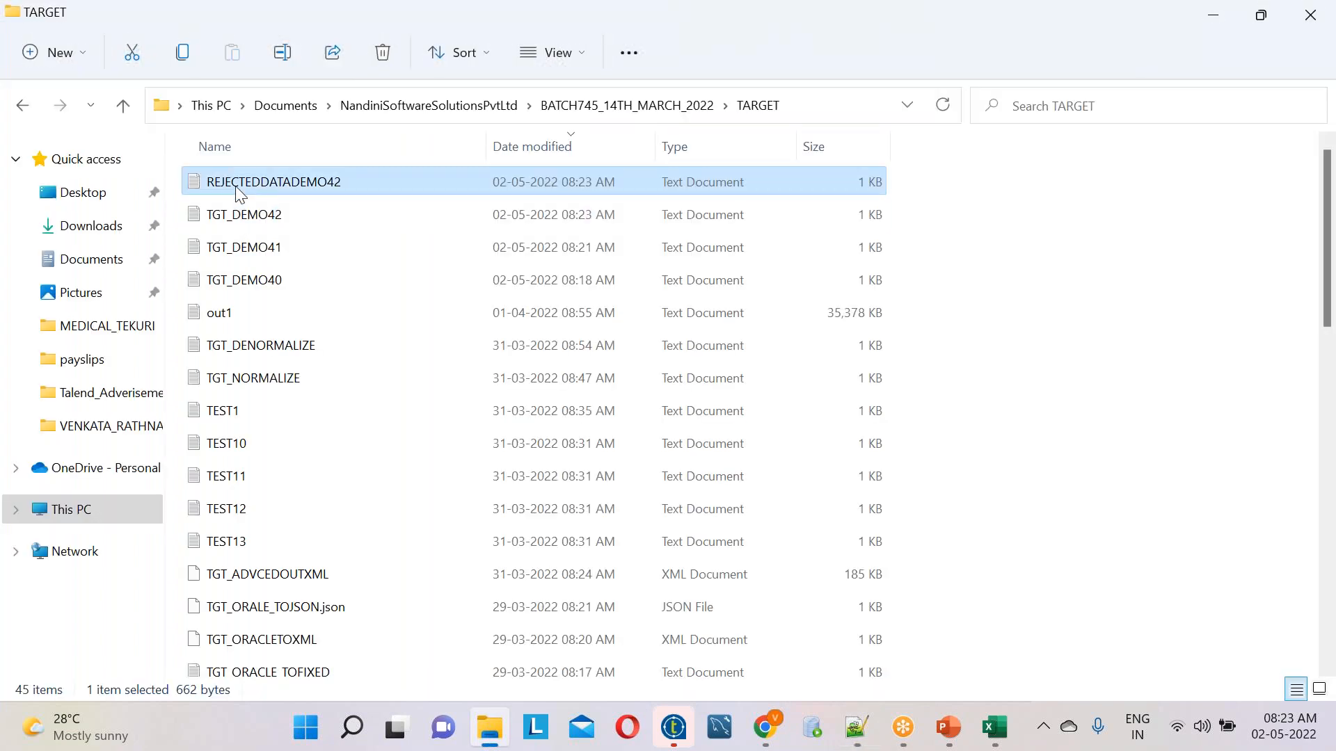
{"action": "right_click", "coordinate": [239, 193]}
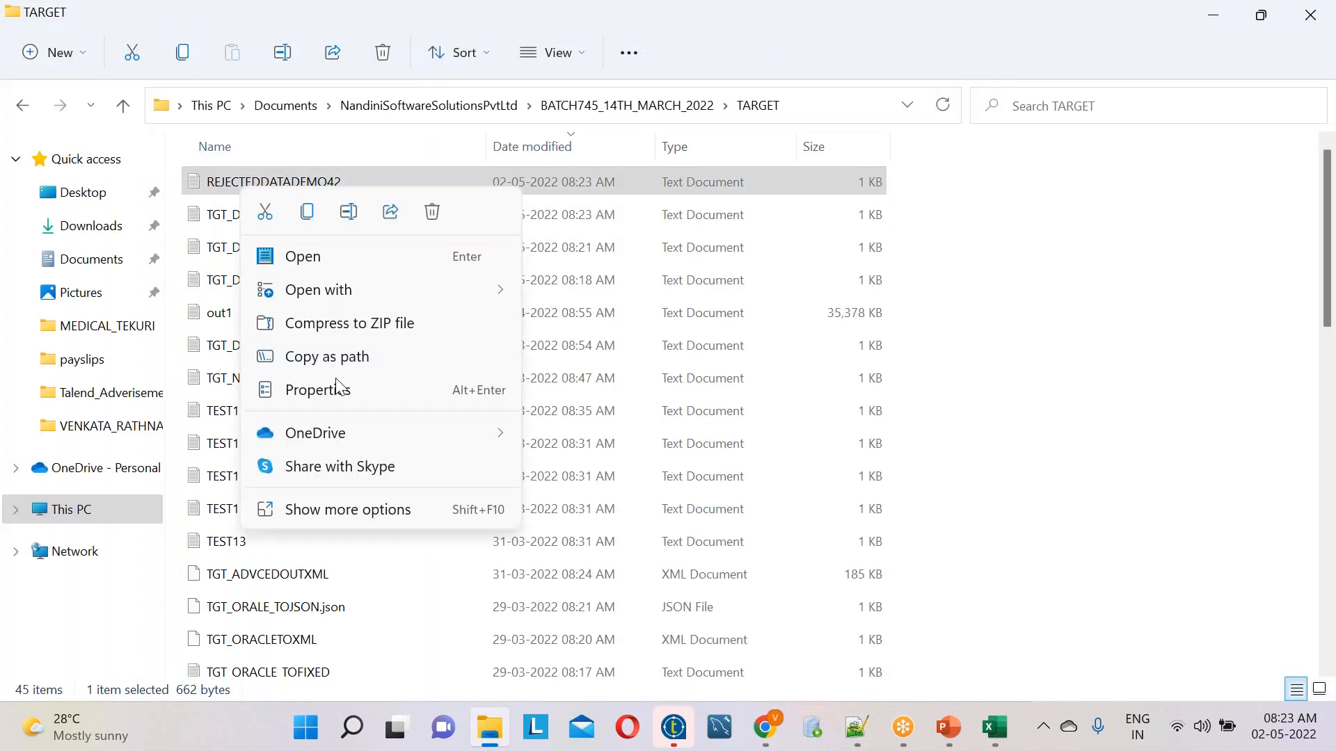
{"action": "left_click", "coordinate": [363, 511]}
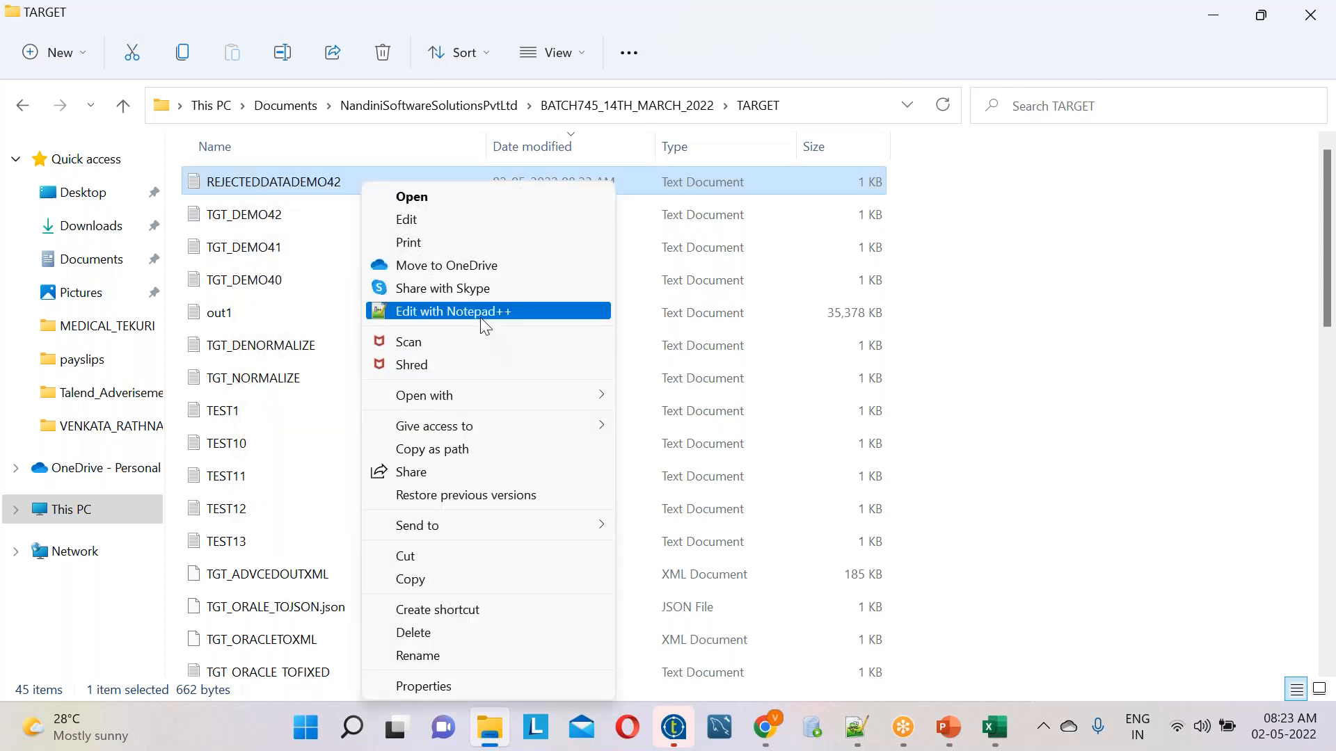
{"action": "left_click", "coordinate": [484, 324]}
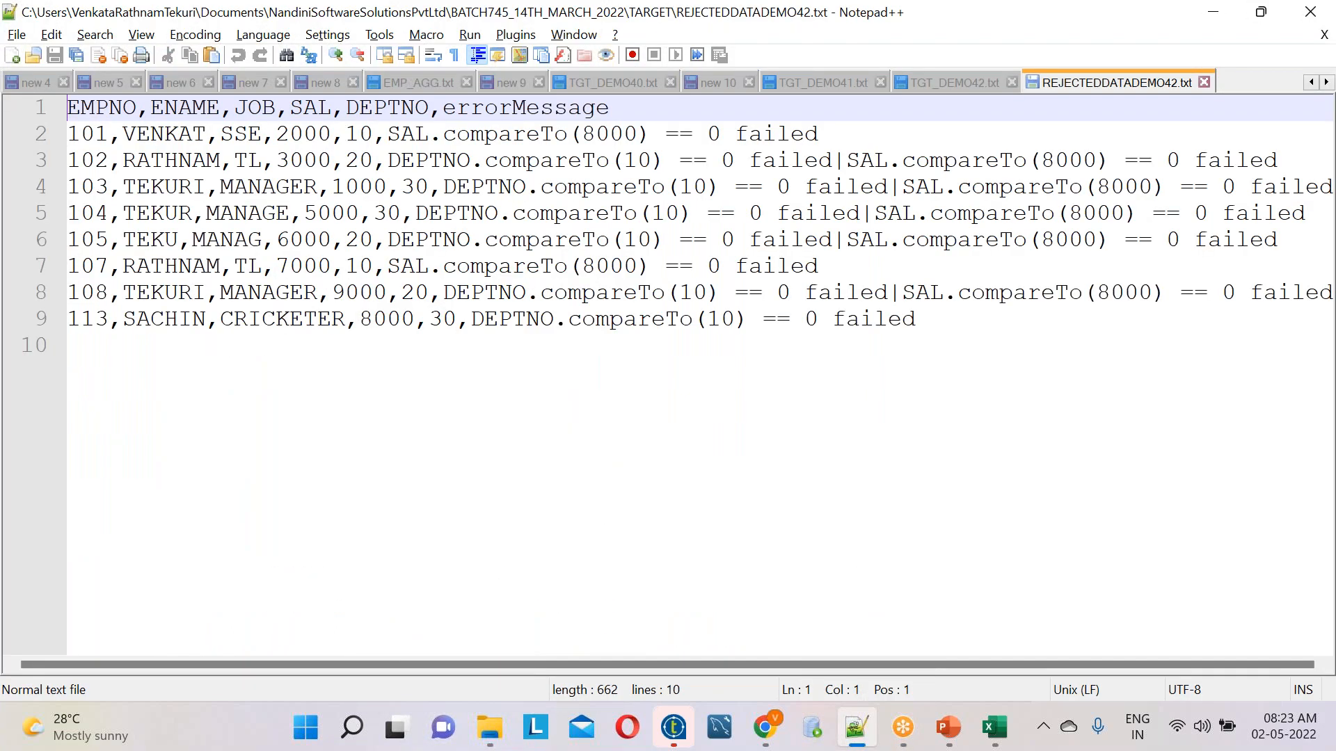
{"action": "left_click_drag", "start_coordinate": [443, 111], "coordinate": [867, 126]}
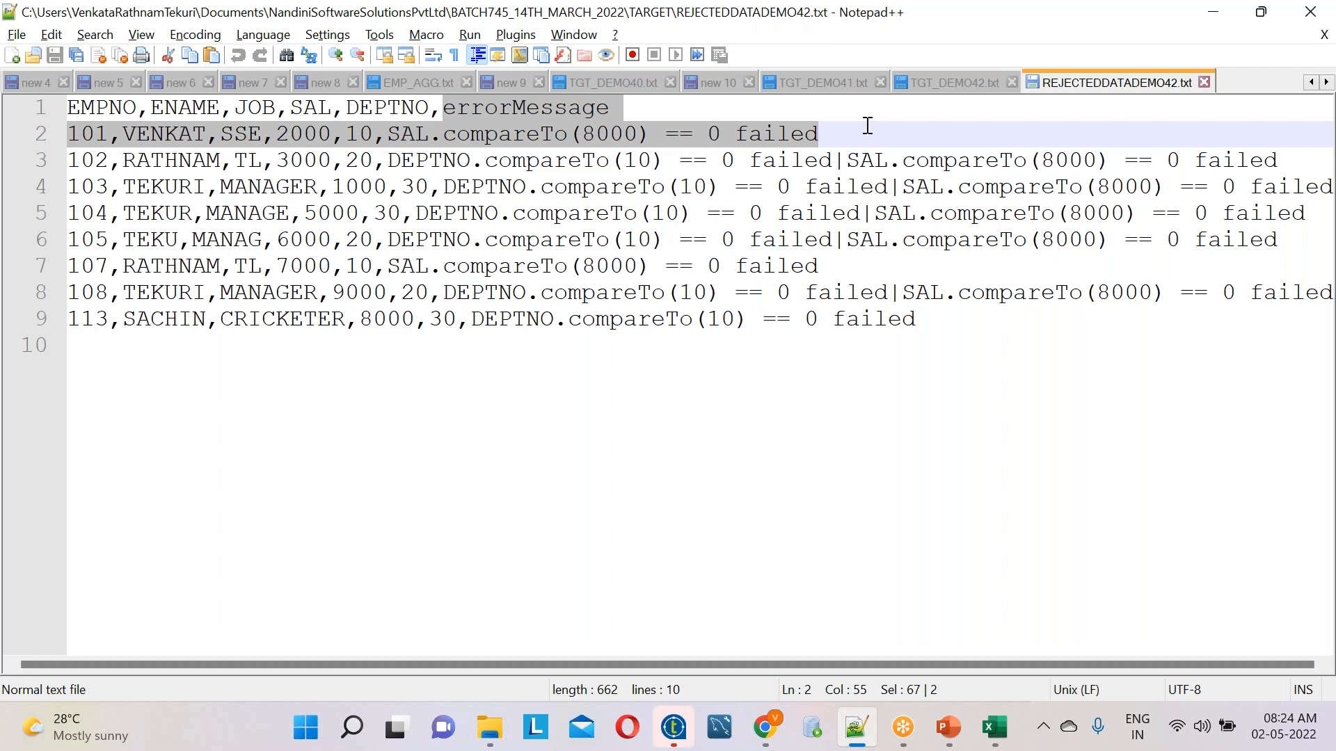
{"action": "left_click", "coordinate": [904, 728]}
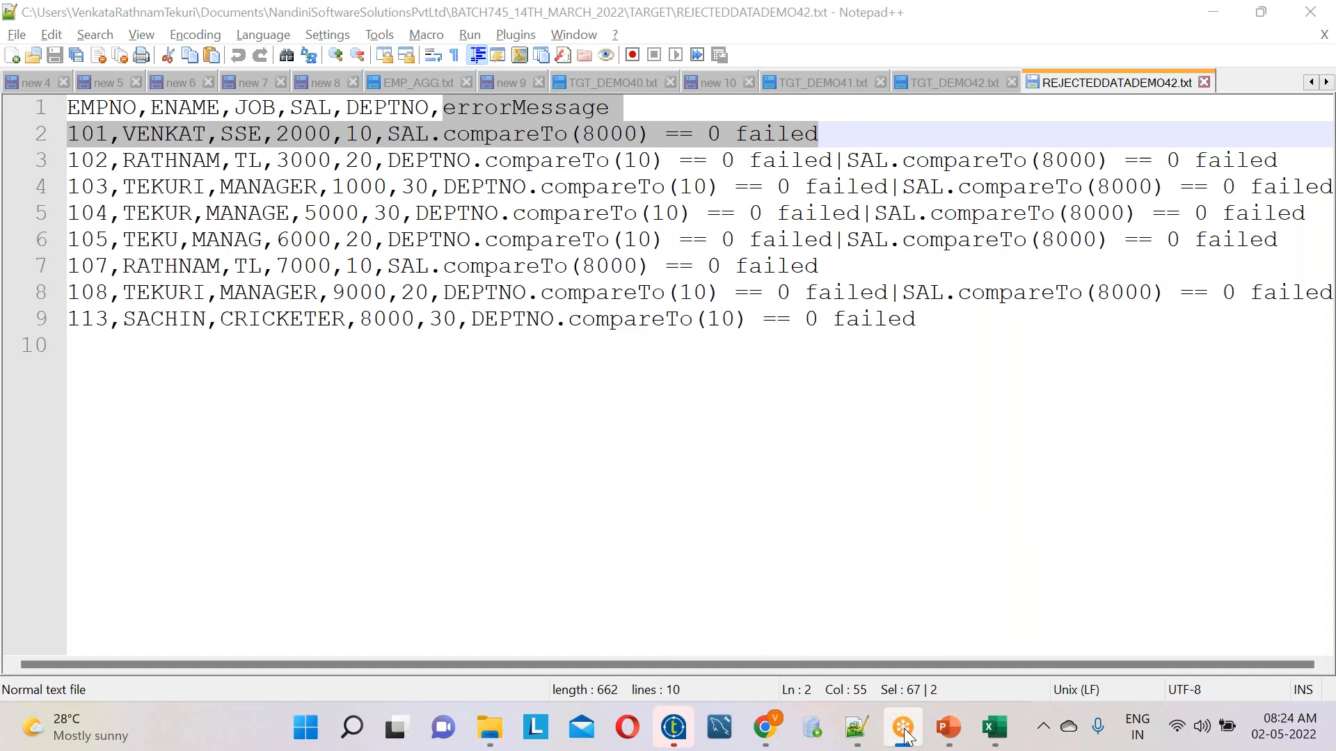
{"action": "left_click", "coordinate": [687, 733]}
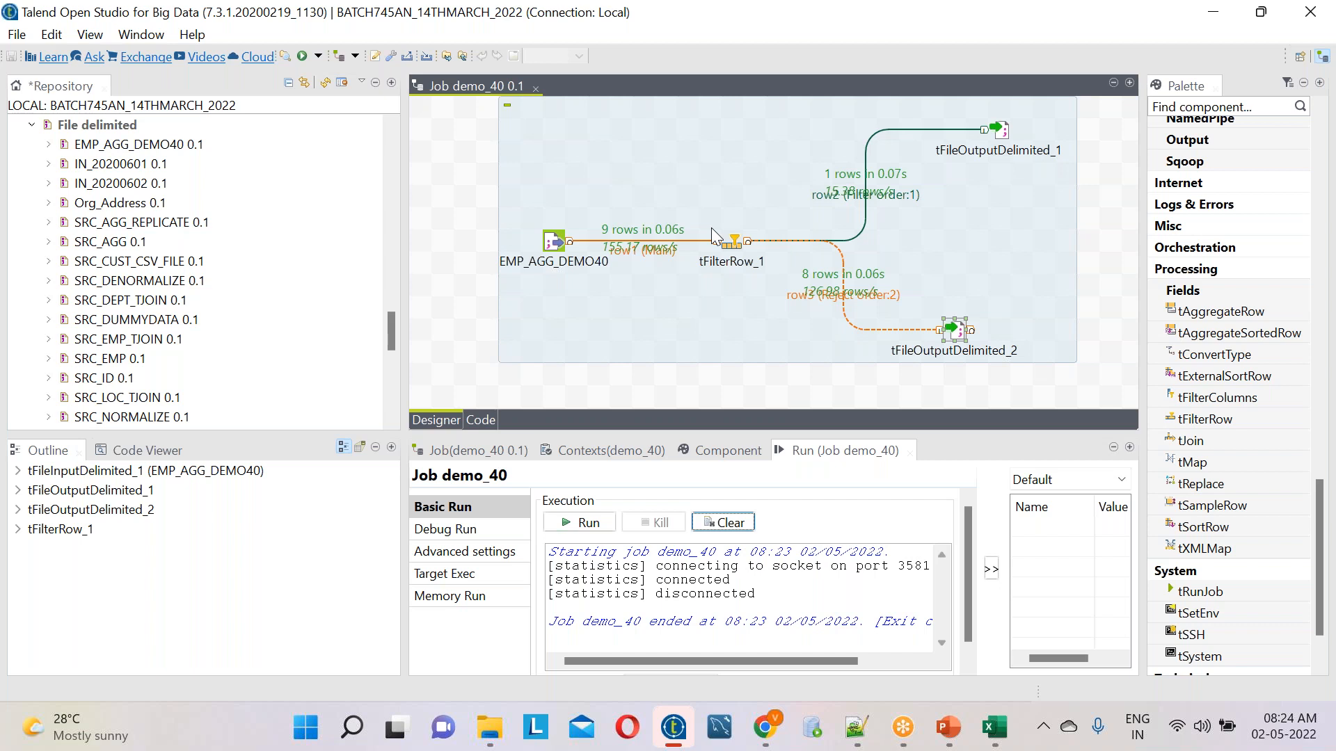
Review the settings of the EMP_AGG_DEMO40 input, tFileOutputDelimited_1 and the tFilterRow_1 conditions in job demo_40
{"action": "left_click", "coordinate": [557, 240]}
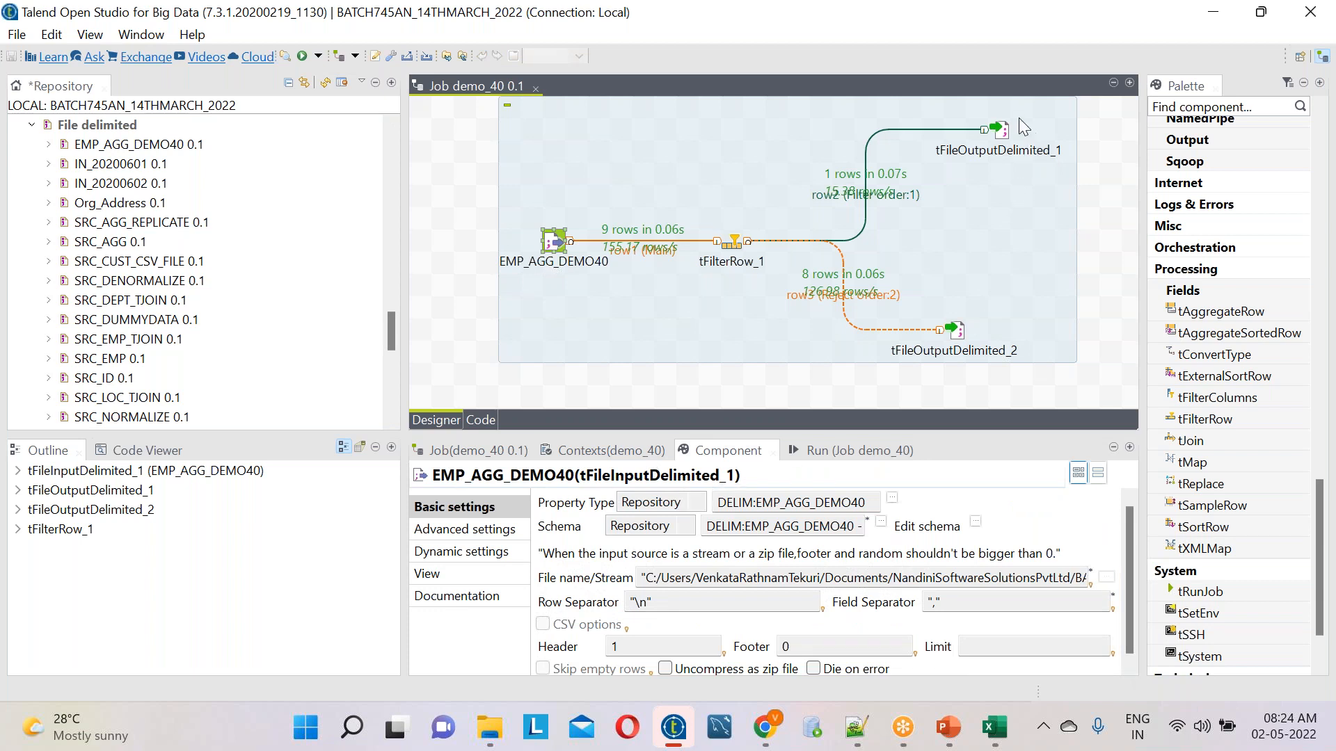
{"action": "left_click", "coordinate": [1001, 130]}
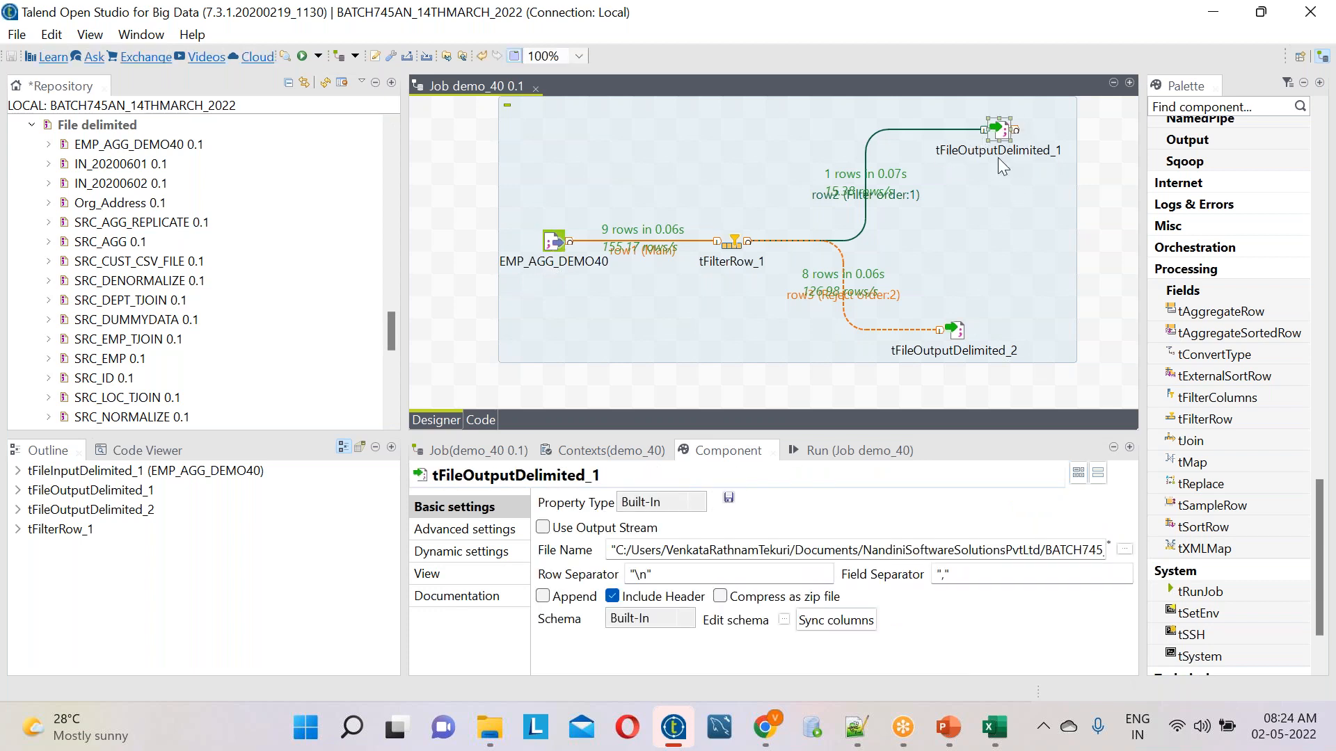
{"action": "left_click", "coordinate": [731, 244]}
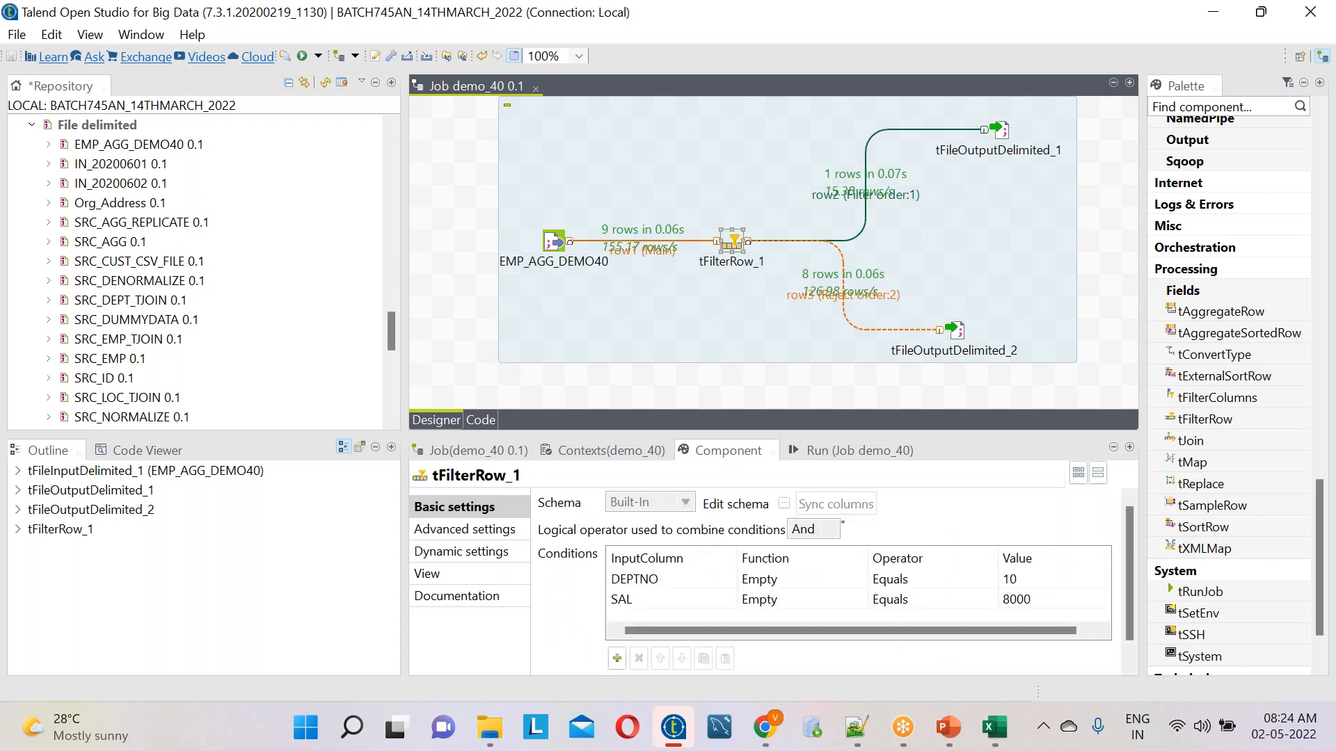
{"action": "left_click", "coordinate": [915, 31]}
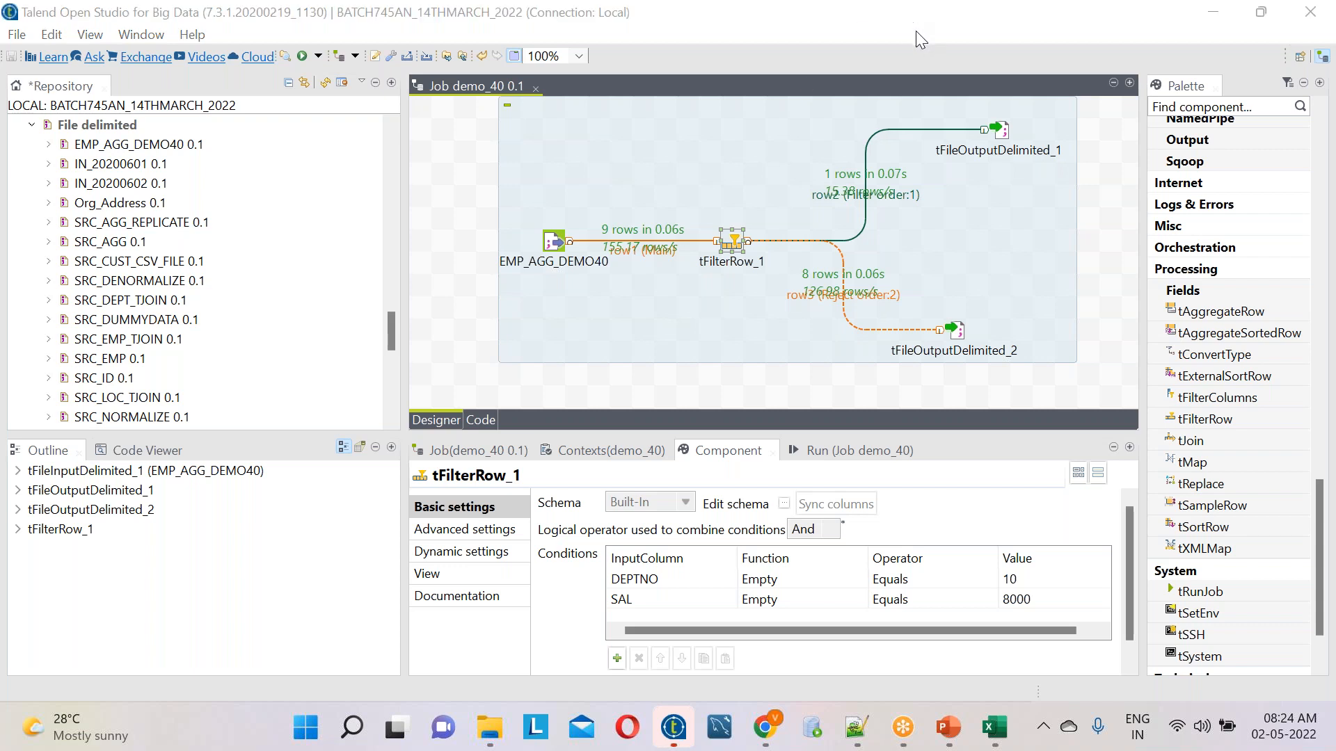
Switch to Notepad++, create a new document and write "each class recording i will provide" followed by two line breaks
{"action": "left_click", "coordinate": [857, 734]}
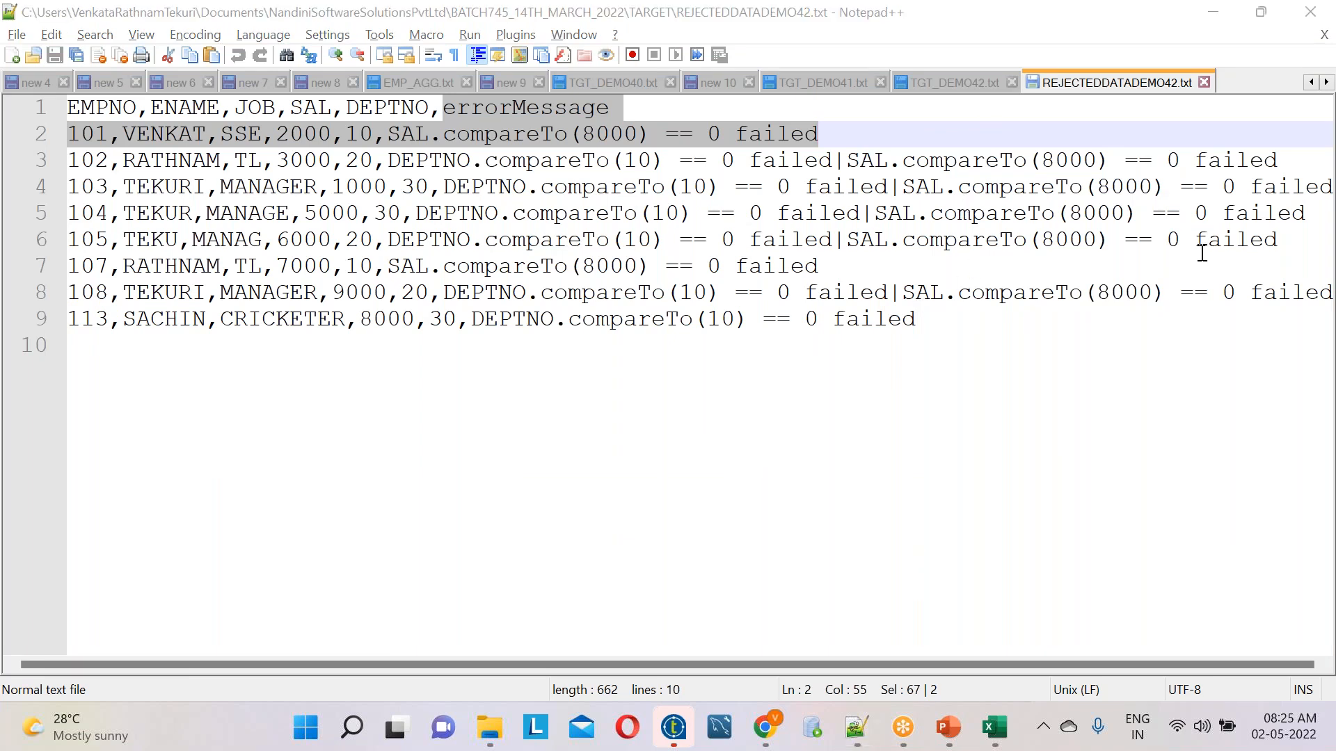
{"action": "left_click", "coordinate": [489, 727]}
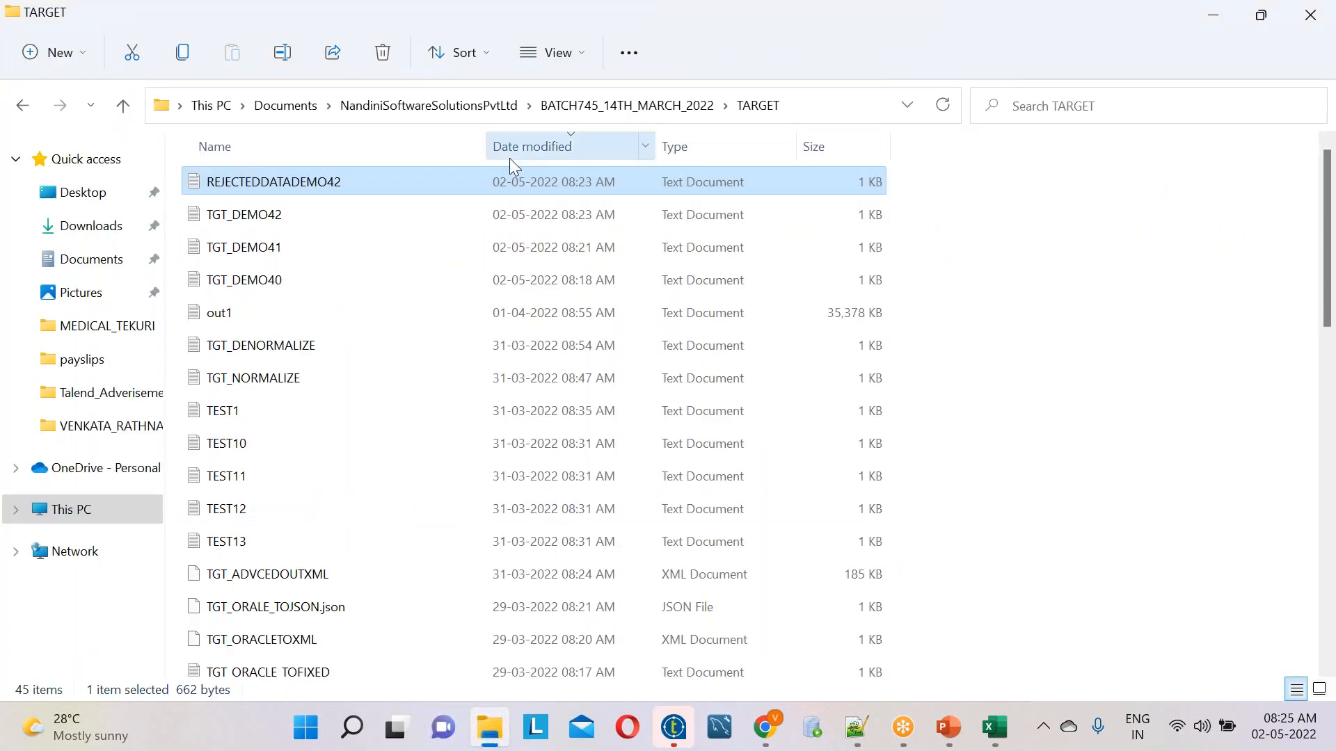
{"action": "left_click", "coordinate": [855, 727]}
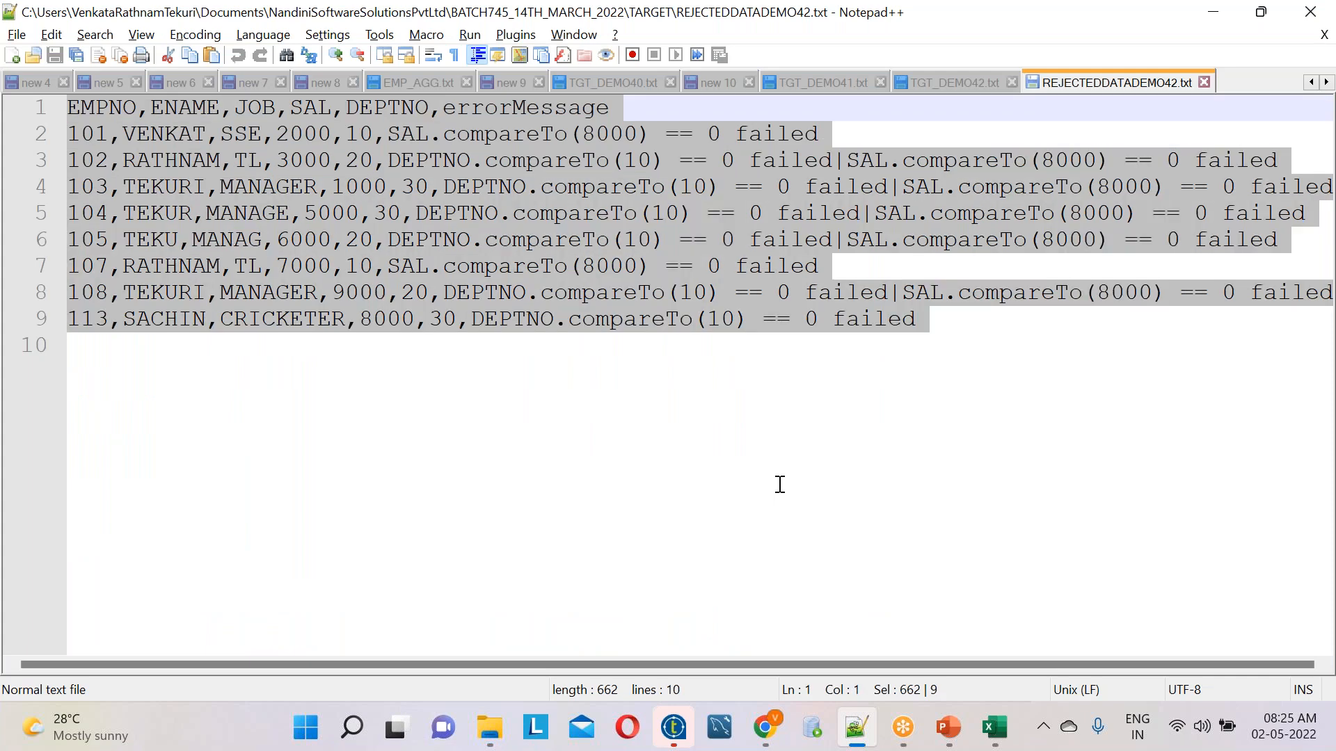
{"action": "key", "text": "ctrl+n"}
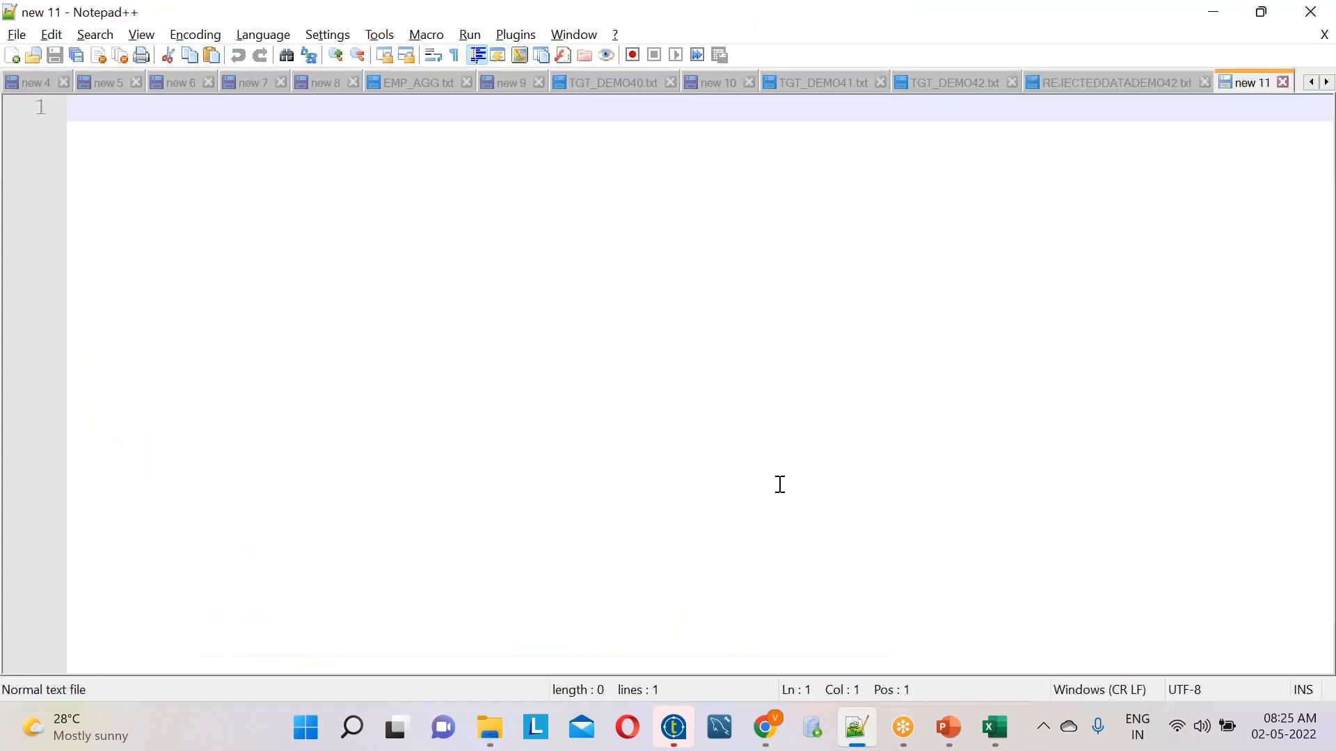
{"action": "type", "text": "each "}
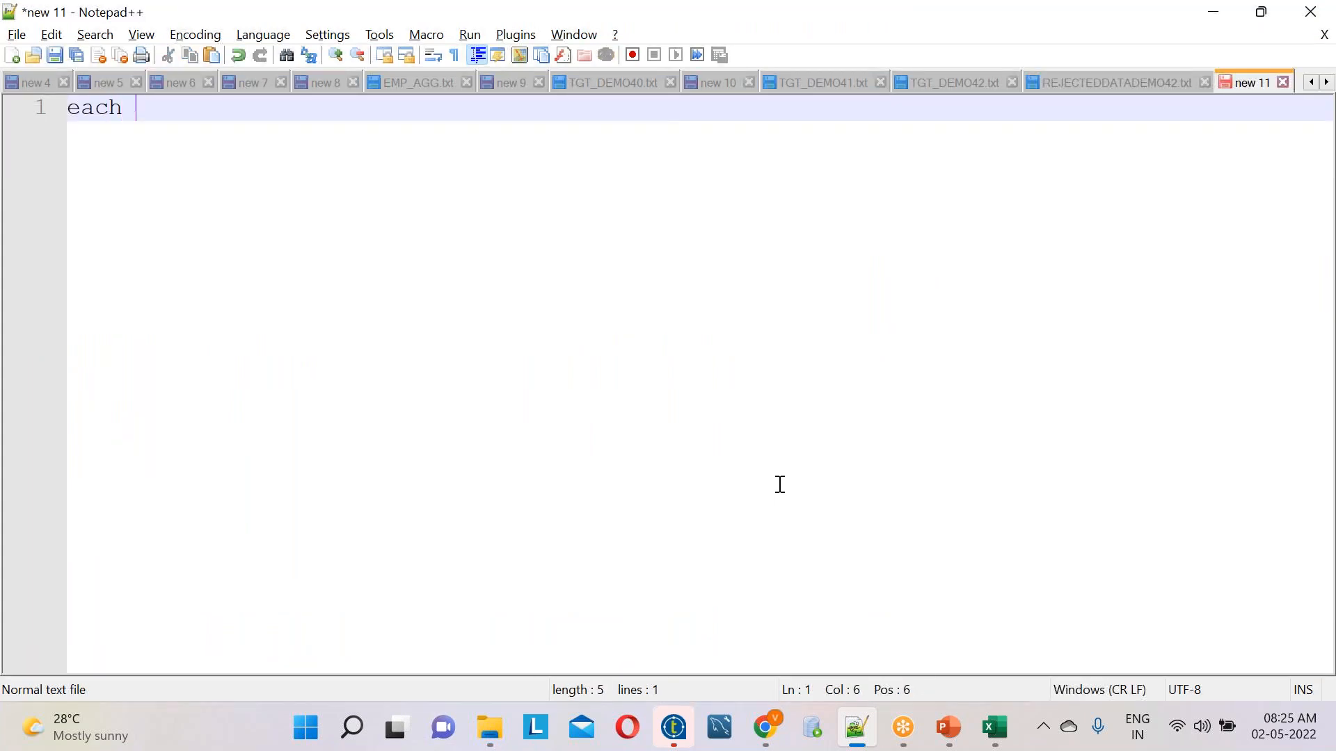
{"action": "type", "text": "class reco"}
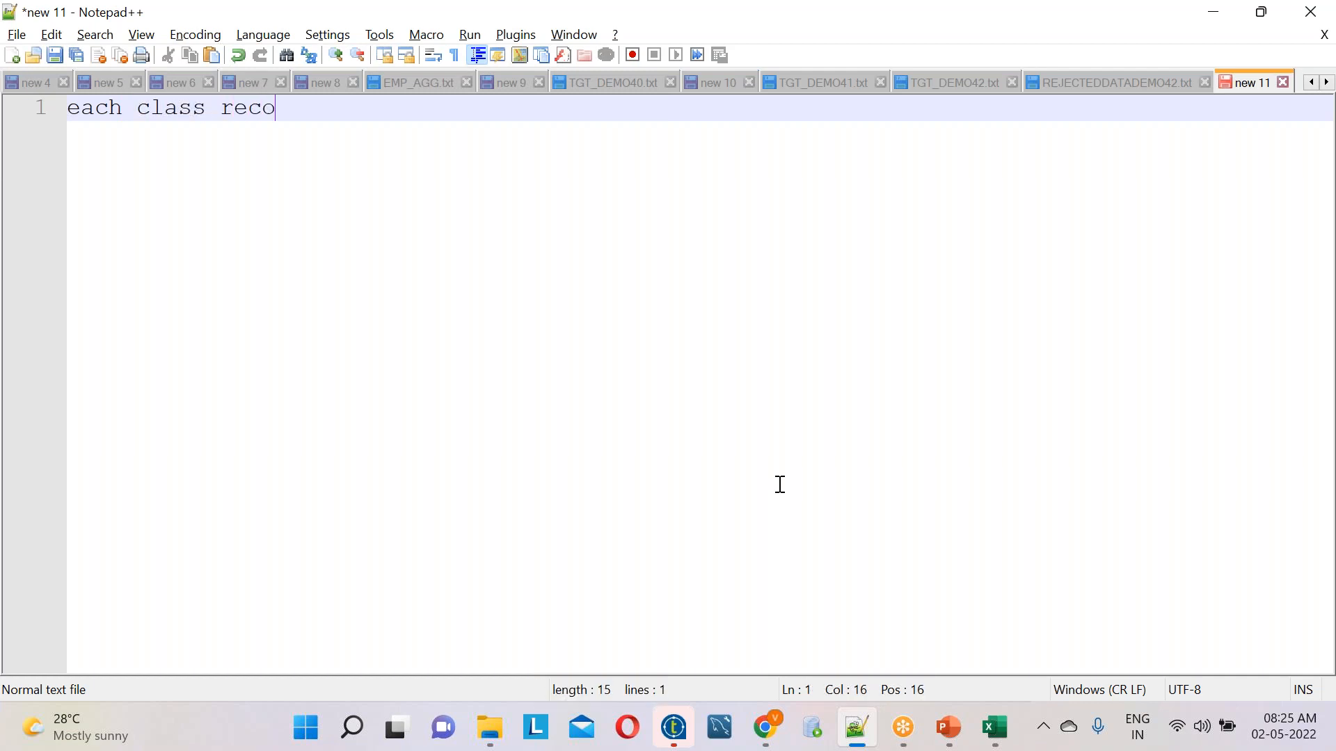
{"action": "type", "text": "rding i "}
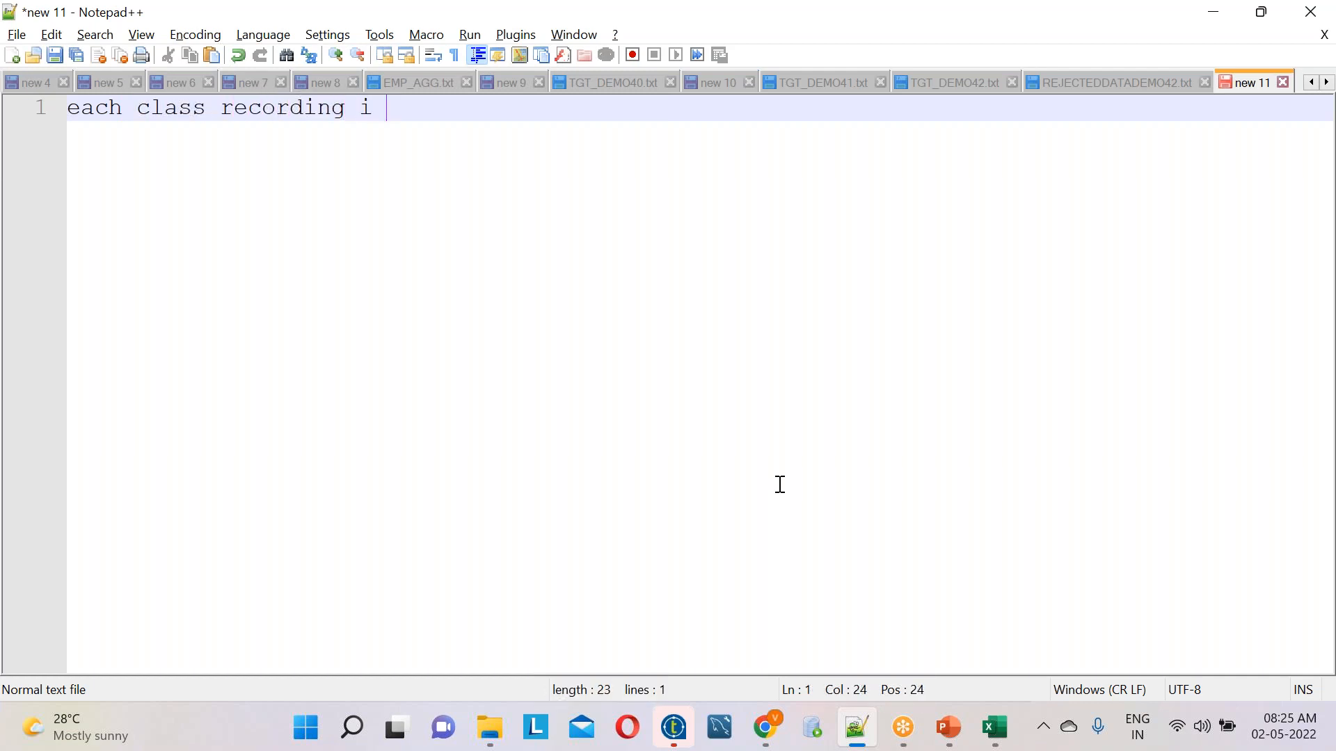
{"action": "type", "text": "will provide"}
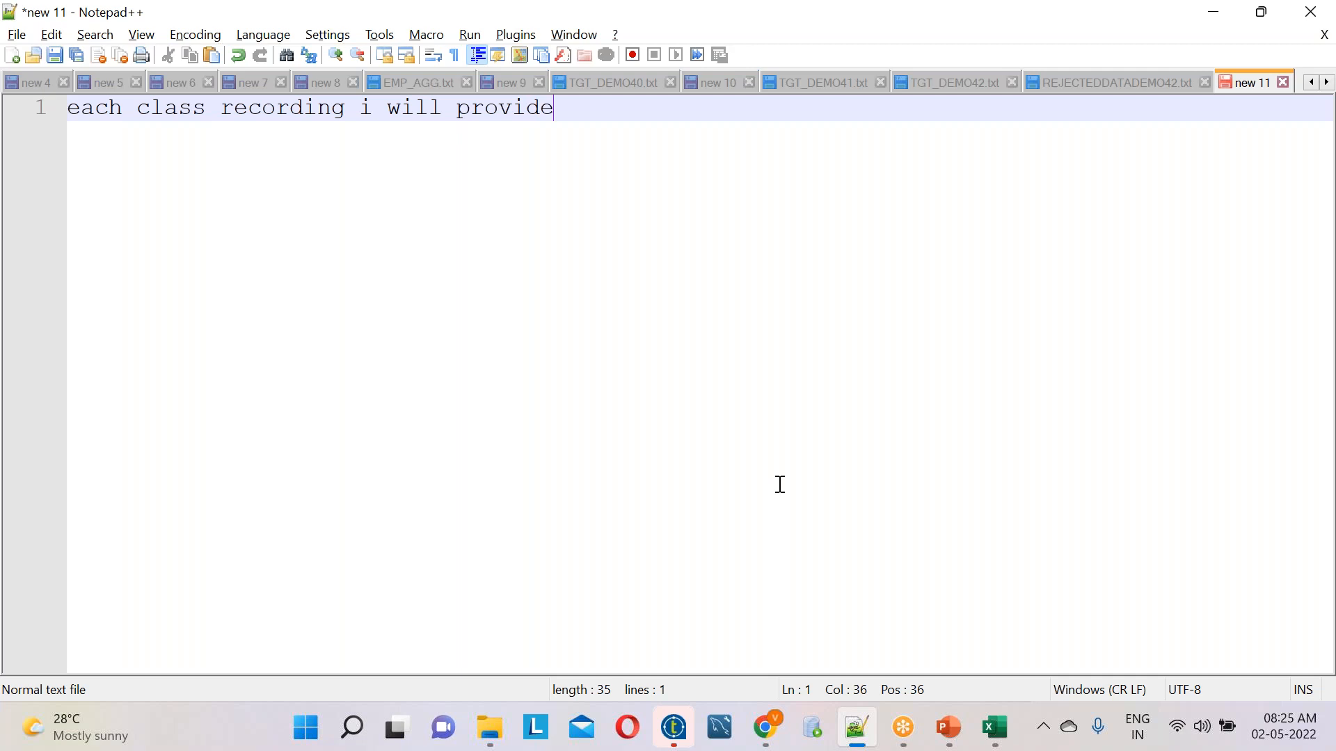
{"action": "key", "text": "Return"}
{"action": "key", "text": "Return"}
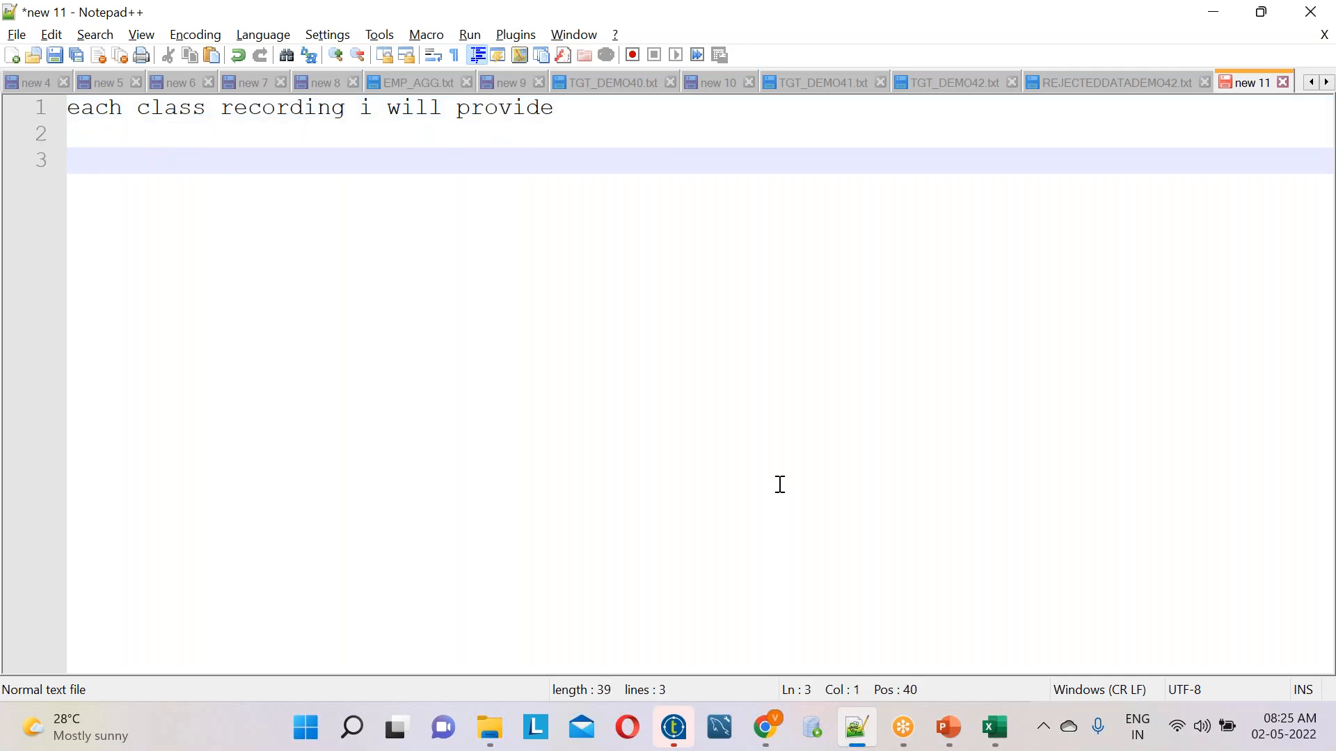
Switch to File Explorer and, under NandiniSoftwareSolutionsPvtLtd, open the Talend documents subfolder inside the trainer's prepared documents folder
{"action": "key", "text": "alt+Tab"}
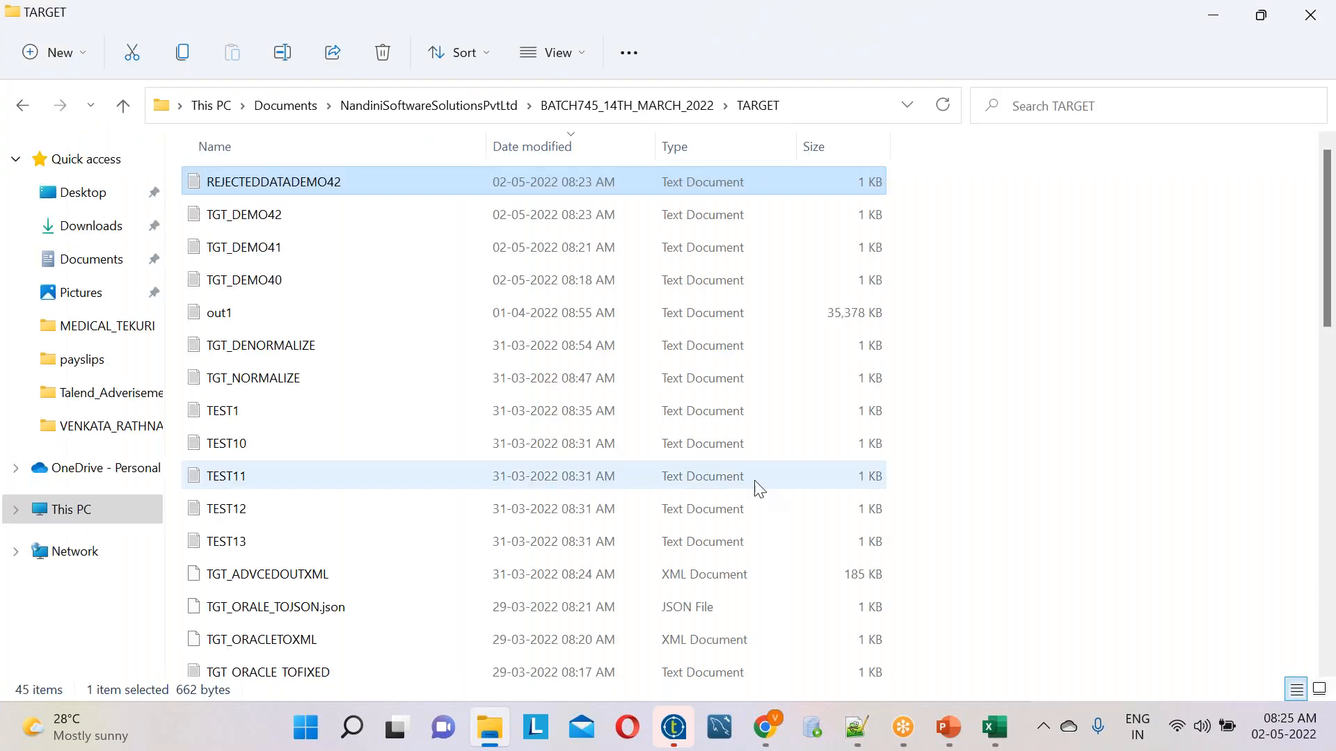
{"action": "left_click", "coordinate": [466, 105]}
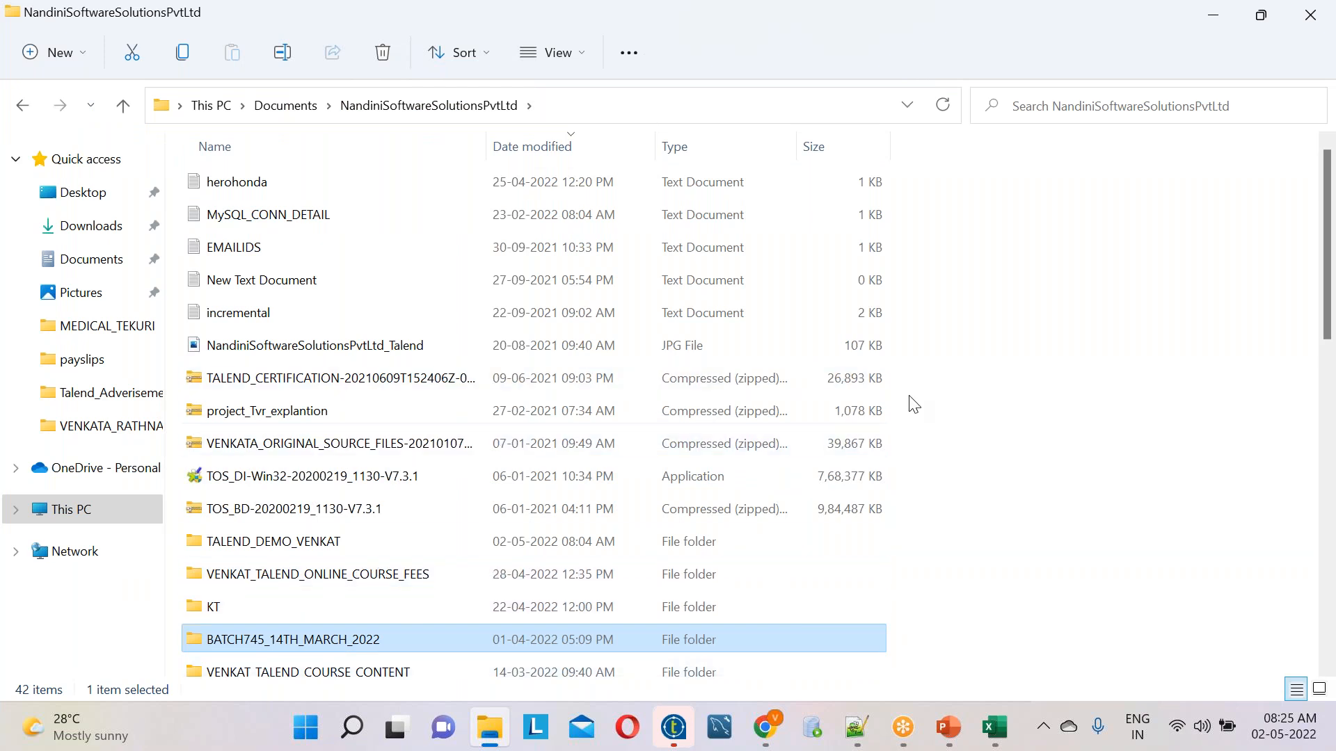
{"action": "left_click_drag", "start_coordinate": [1329, 192], "coordinate": [1328, 288]}
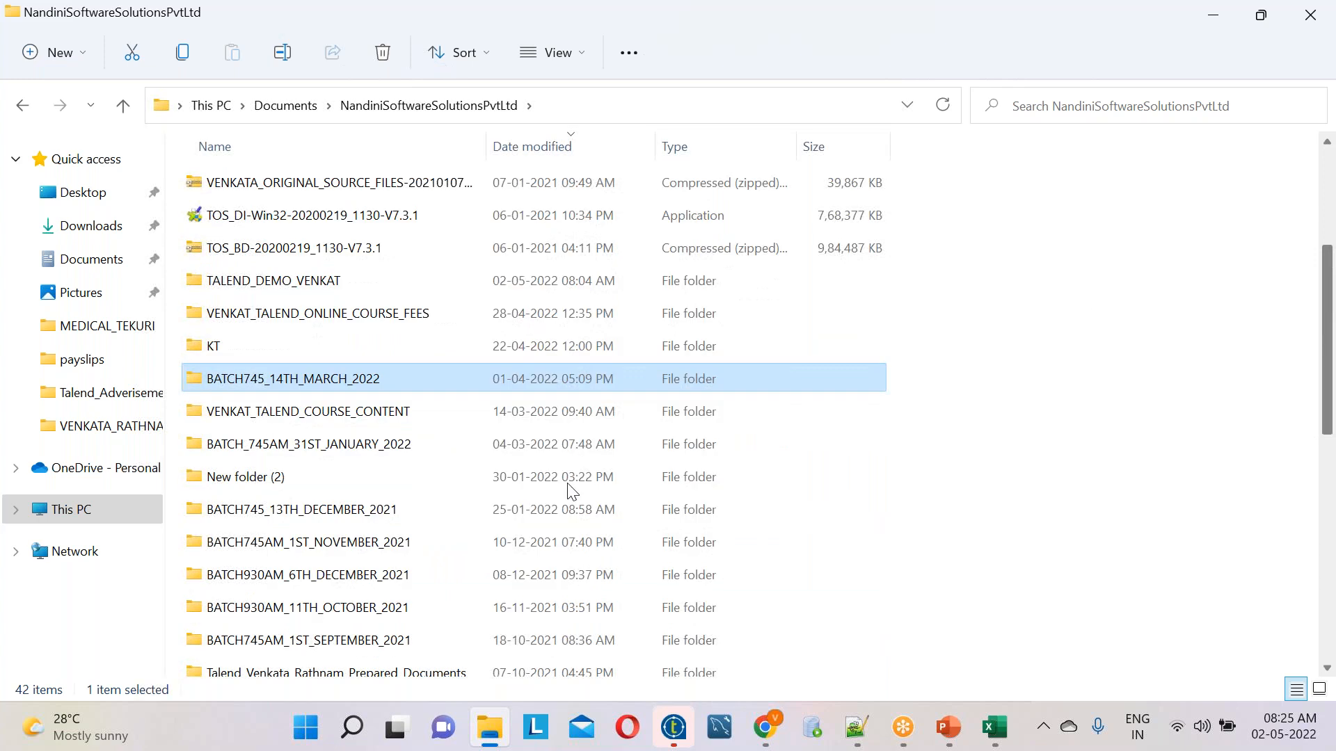
{"action": "left_click", "coordinate": [367, 672]}
{"action": "double_click", "coordinate": [367, 671]}
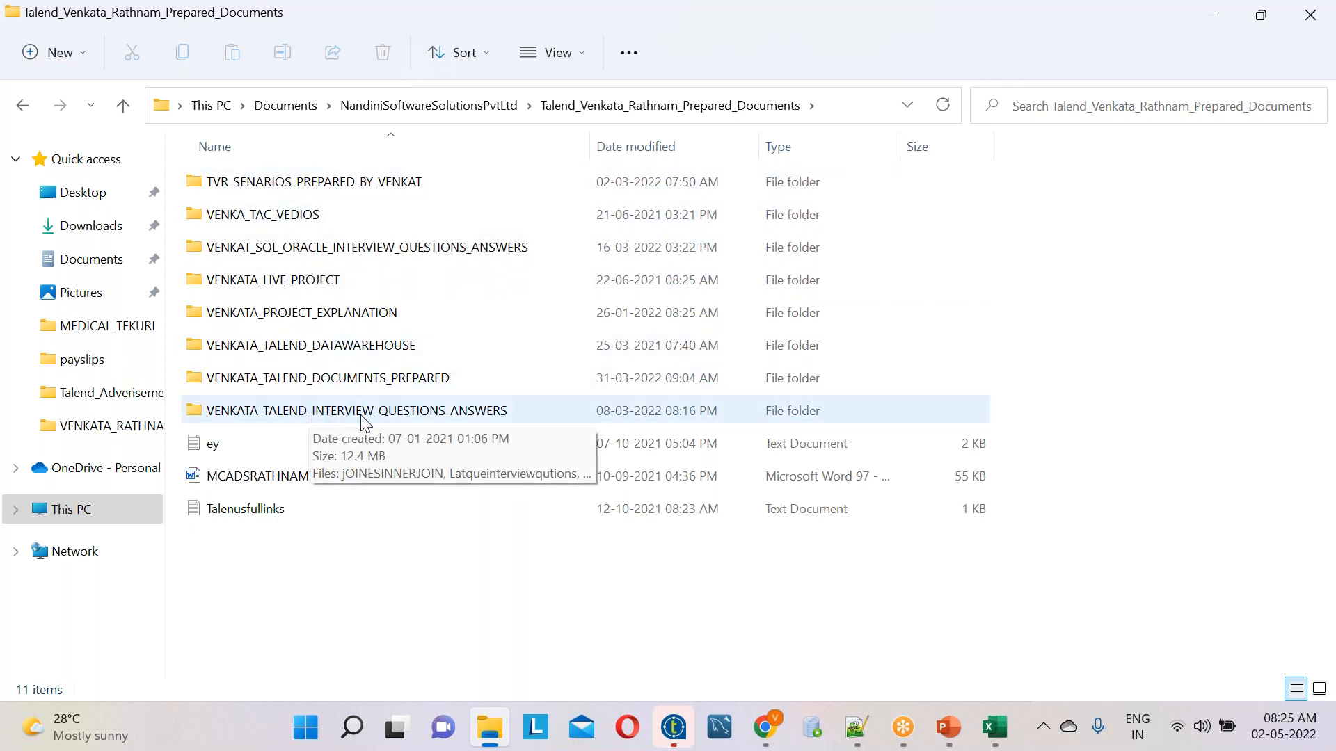
{"action": "left_click", "coordinate": [314, 379]}
{"action": "key", "text": "Return"}
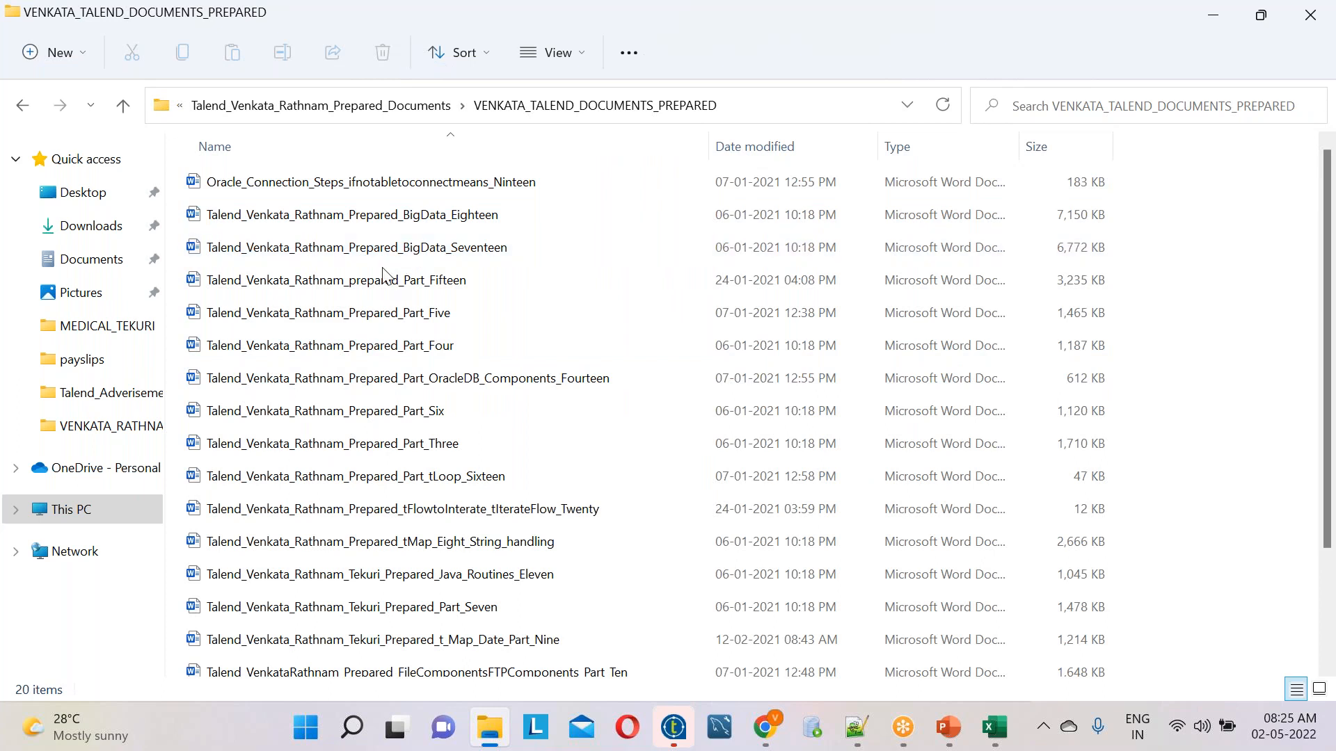
Open the Part_Fifteen tutorial document in Word, skim its tFileList content, and close it
{"action": "left_click", "coordinate": [373, 283]}
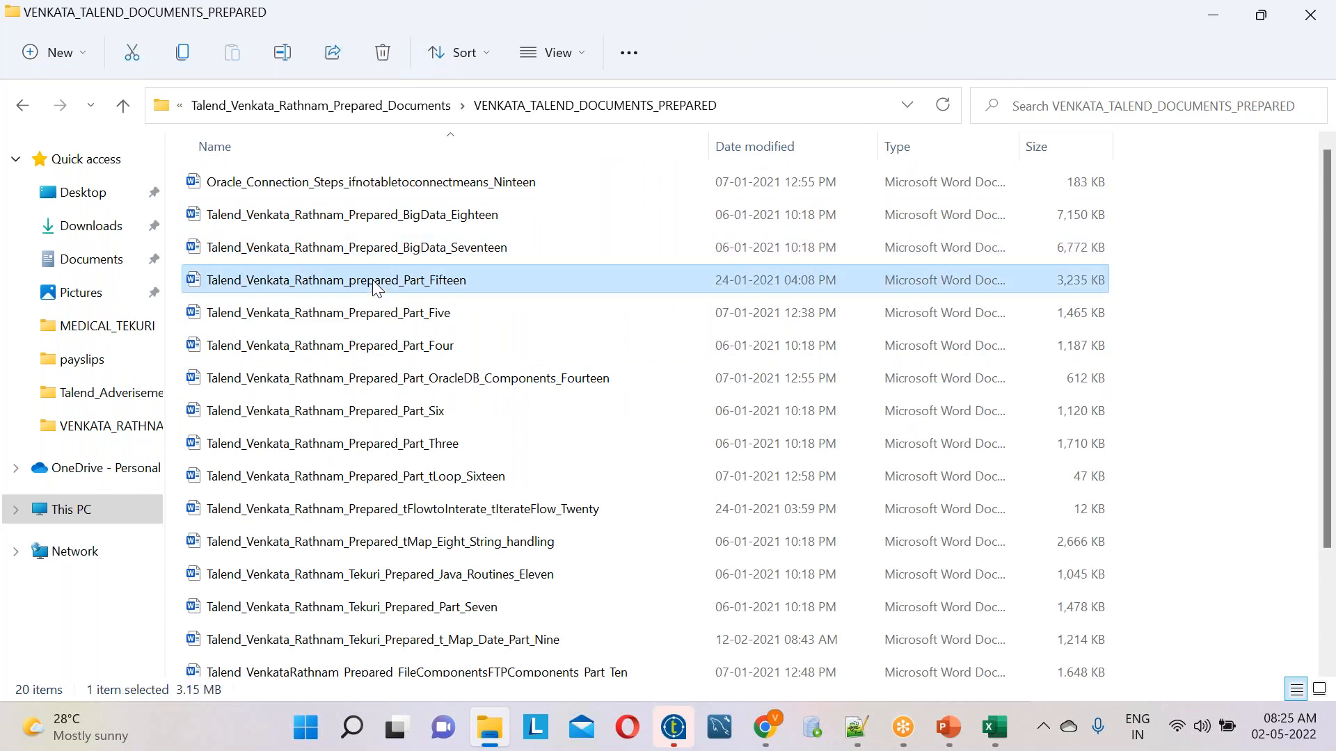
{"action": "key", "text": "Return"}
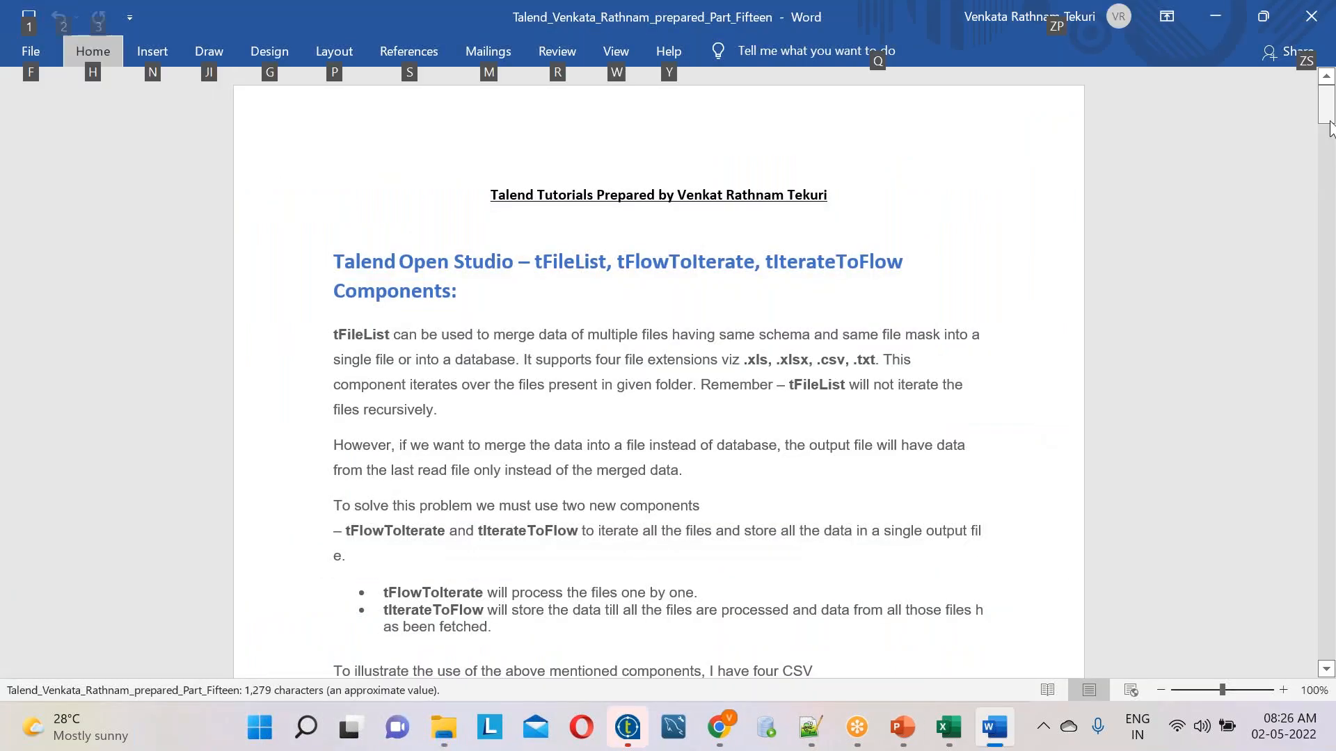
{"action": "left_click_drag", "start_coordinate": [1329, 132], "coordinate": [1322, 90]}
{"action": "left_click", "coordinate": [1314, 12]}
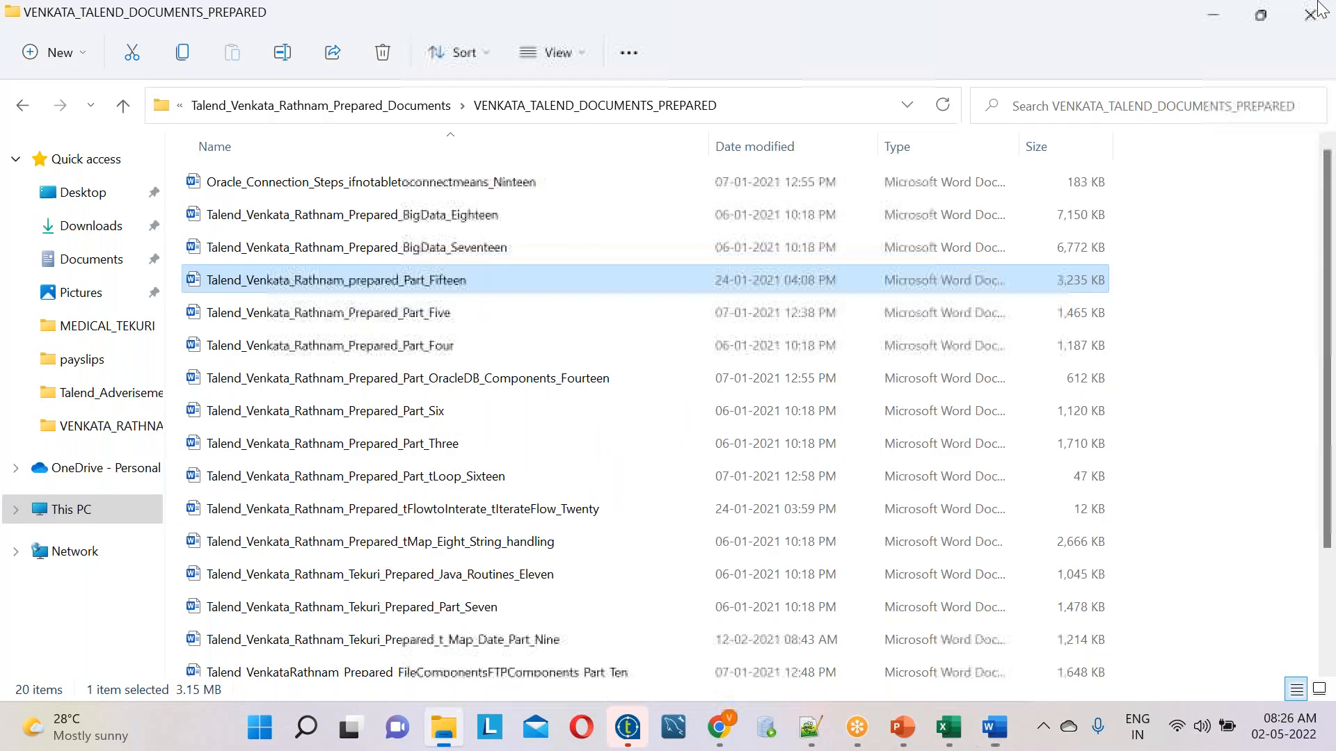
Open the Part_One tutorial document in Word and browse its delimited file and tUniqRow examples
{"action": "left_click", "coordinate": [382, 411]}
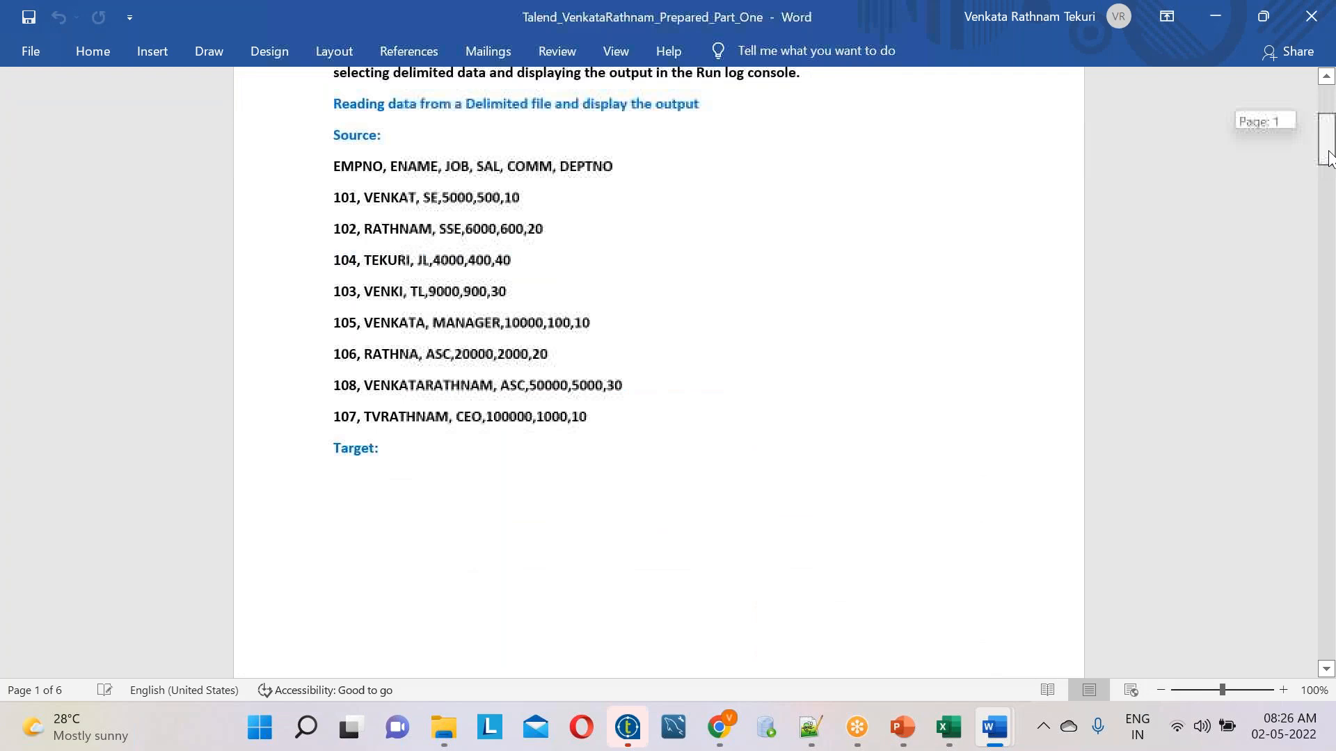
{"action": "left_click_drag", "start_coordinate": [1329, 157], "coordinate": [1328, 596]}
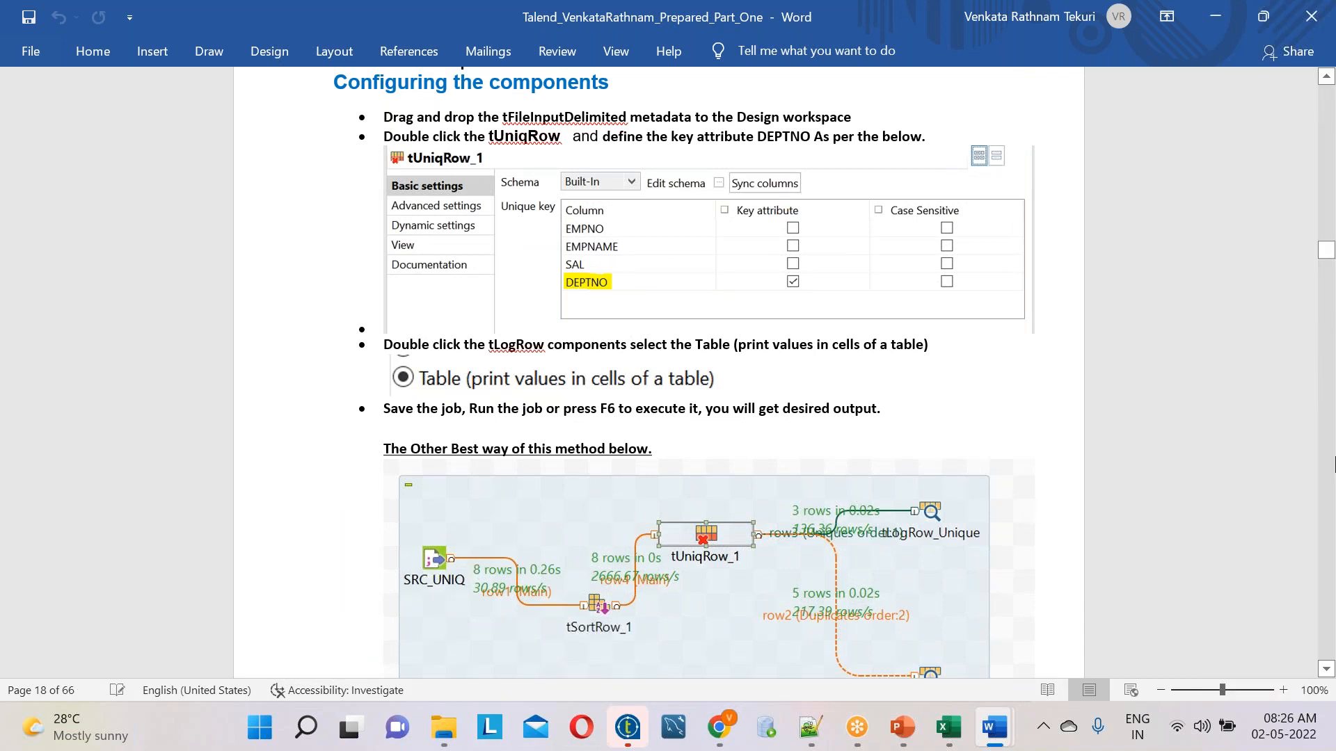
{"action": "left_click_drag", "start_coordinate": [1331, 251], "coordinate": [1331, 237]}
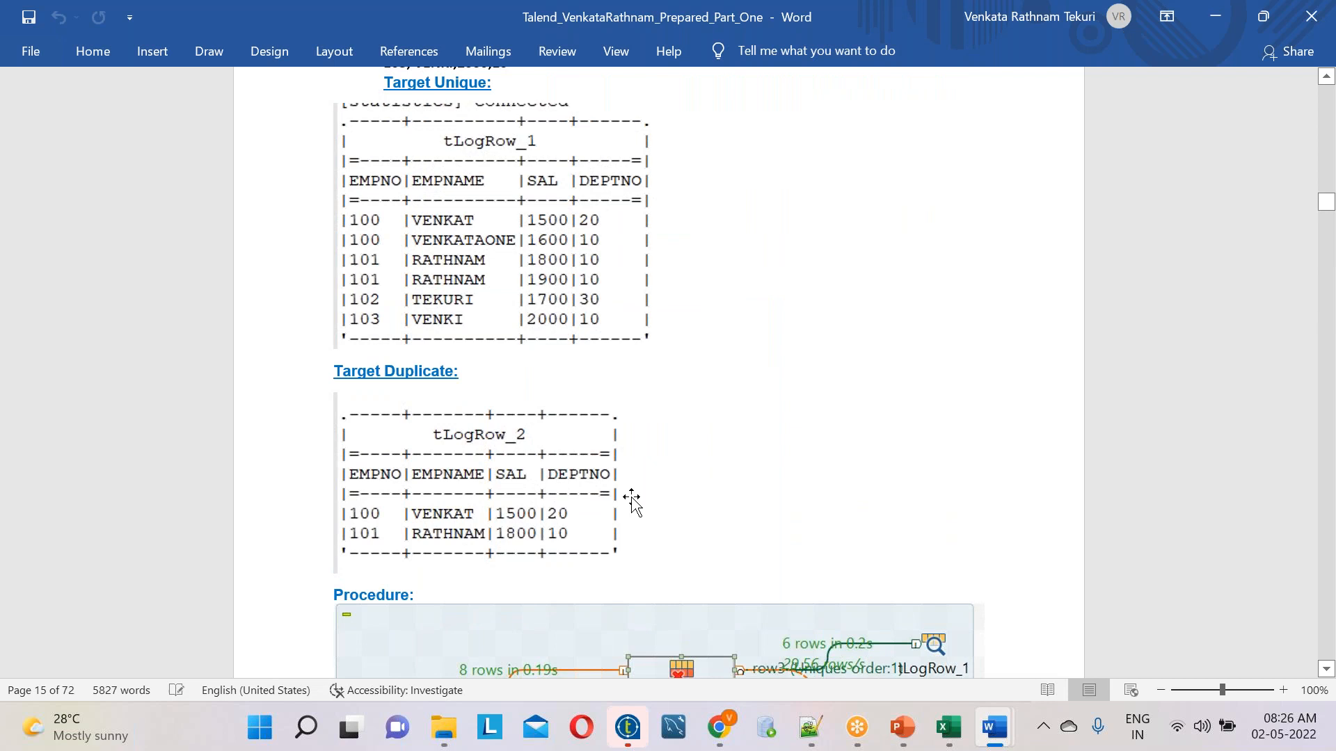
Return to File Explorer and open the NandiniSoftwareSolutionsPvtLtd_Talend image from the Talend_Adverisement folder
{"action": "mouse_move", "coordinate": [445, 733]}
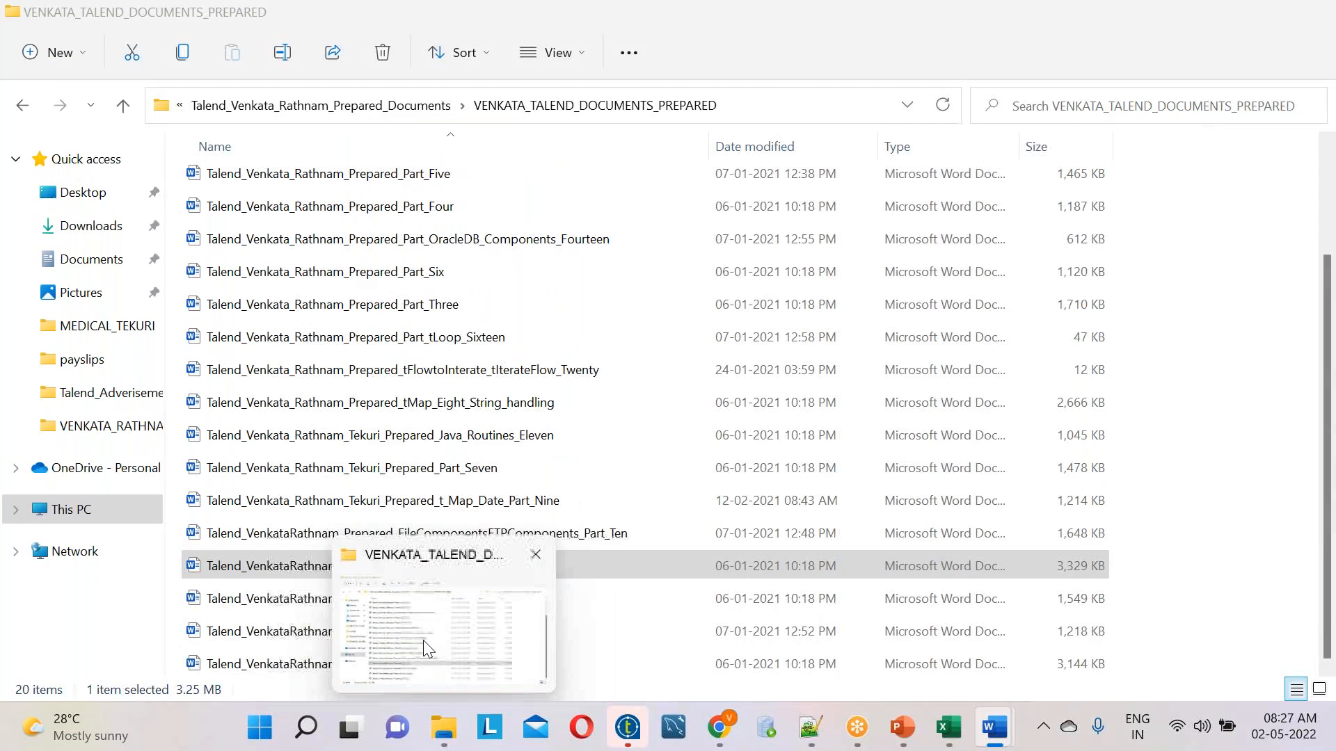
{"action": "left_click", "coordinate": [425, 643]}
{"action": "left_click", "coordinate": [150, 393]}
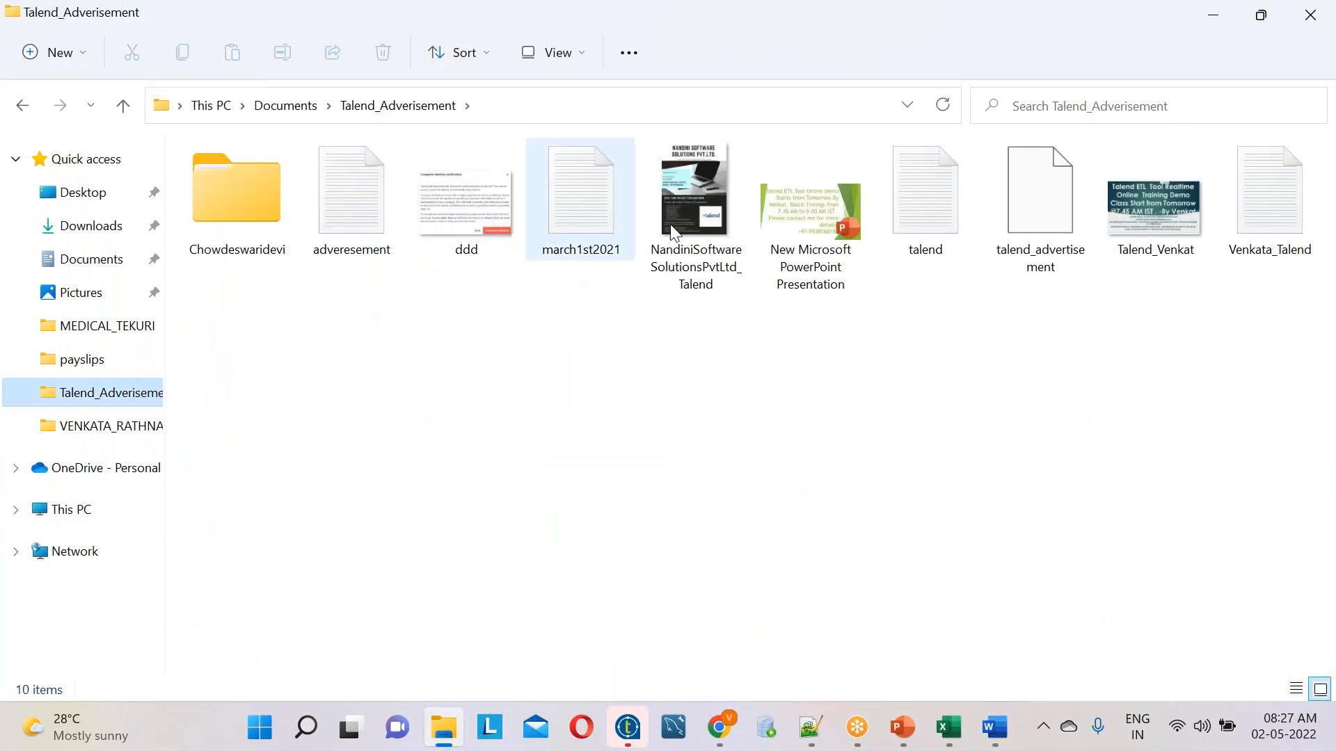
{"action": "left_click", "coordinate": [695, 208]}
{"action": "double_click", "coordinate": [724, 203]}
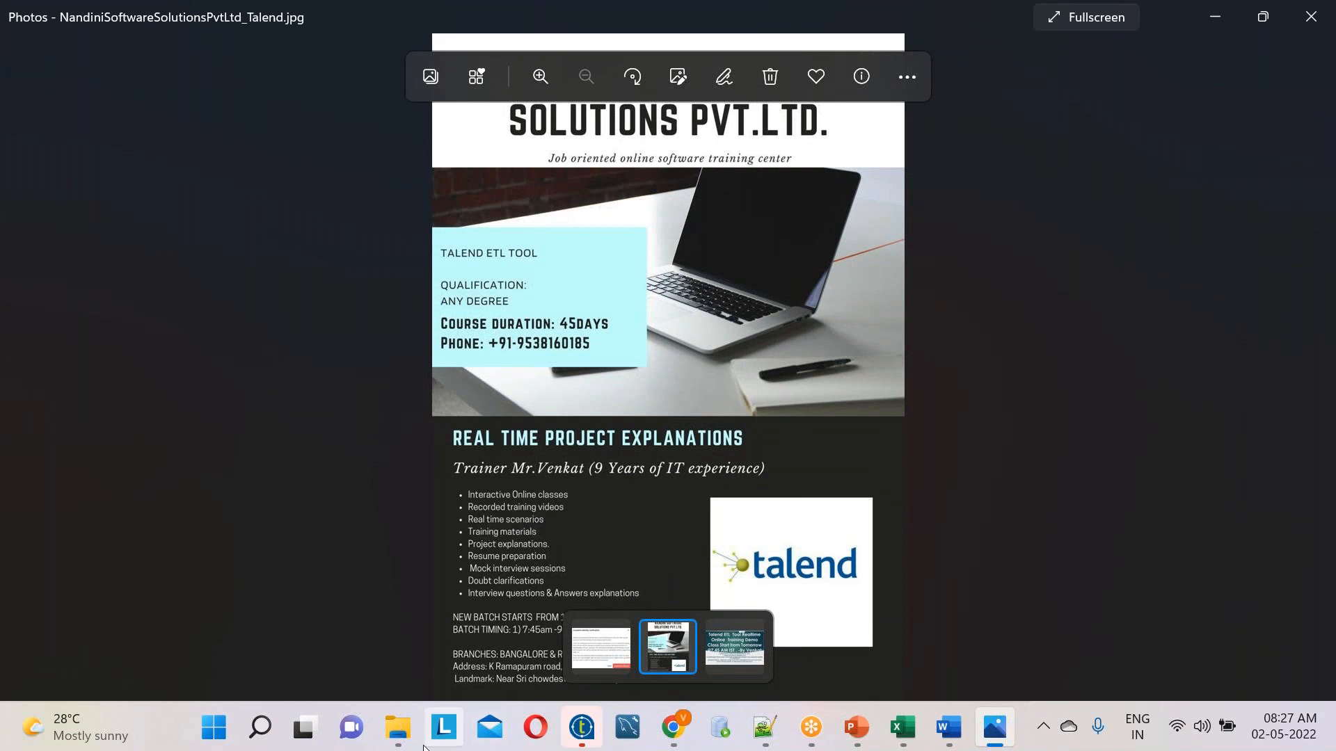
Go back to File Explorer and open the trainer's prepared documents folder through Documents and NandiniSoftwareSolutionsPvtLtd
{"action": "left_click", "coordinate": [397, 727]}
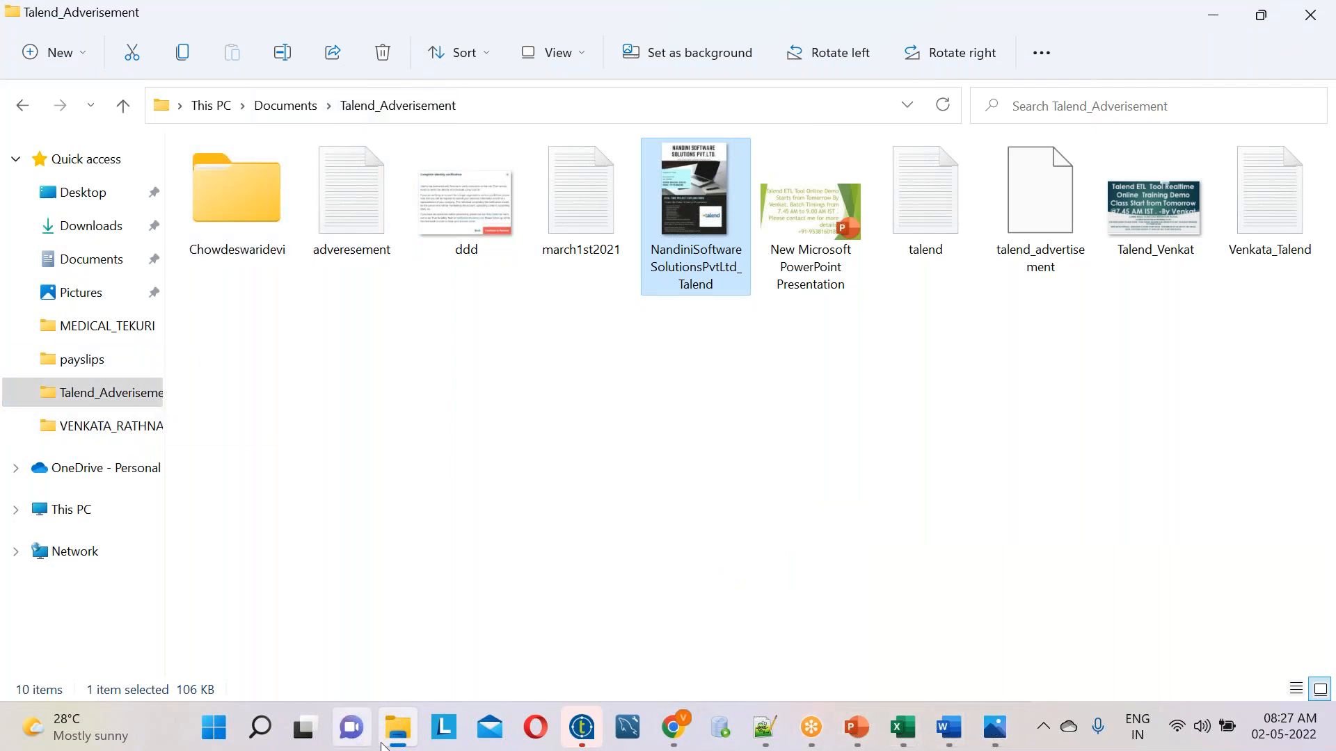
{"action": "mouse_move", "coordinate": [405, 745]}
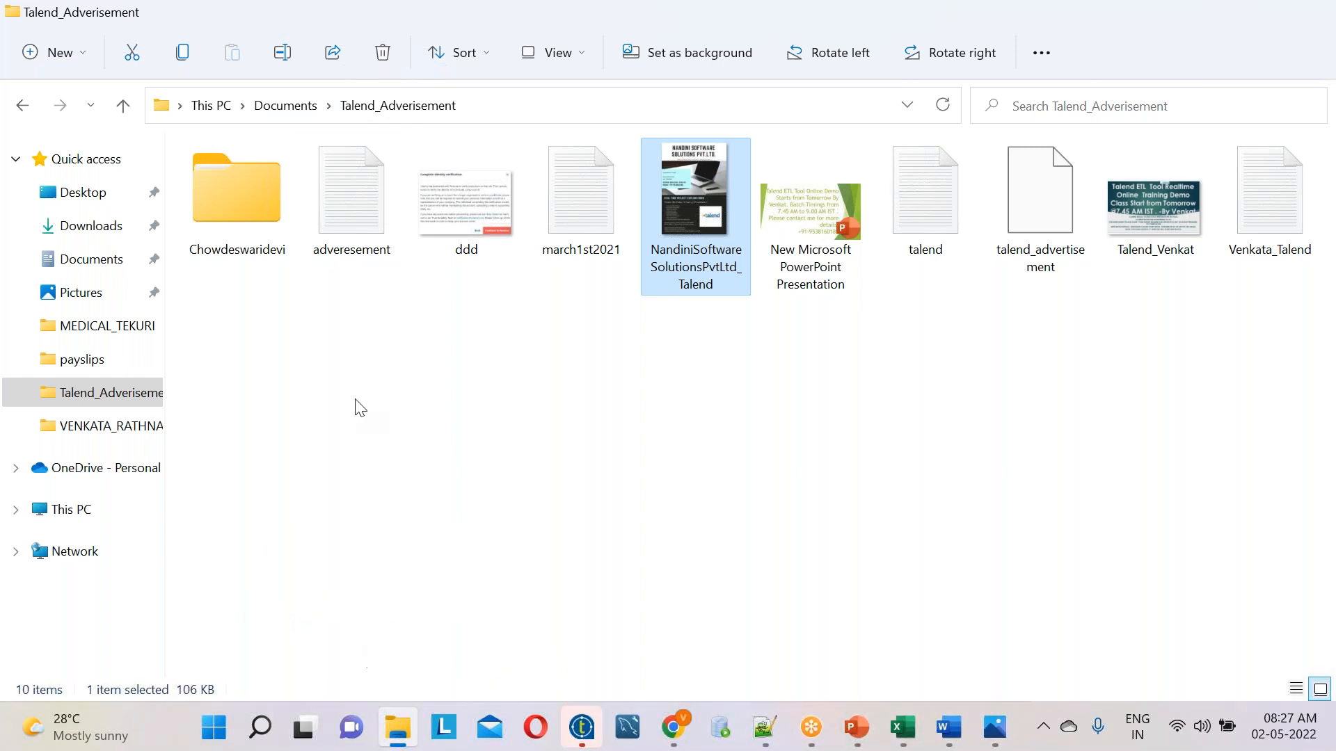
{"action": "left_click", "coordinate": [79, 269]}
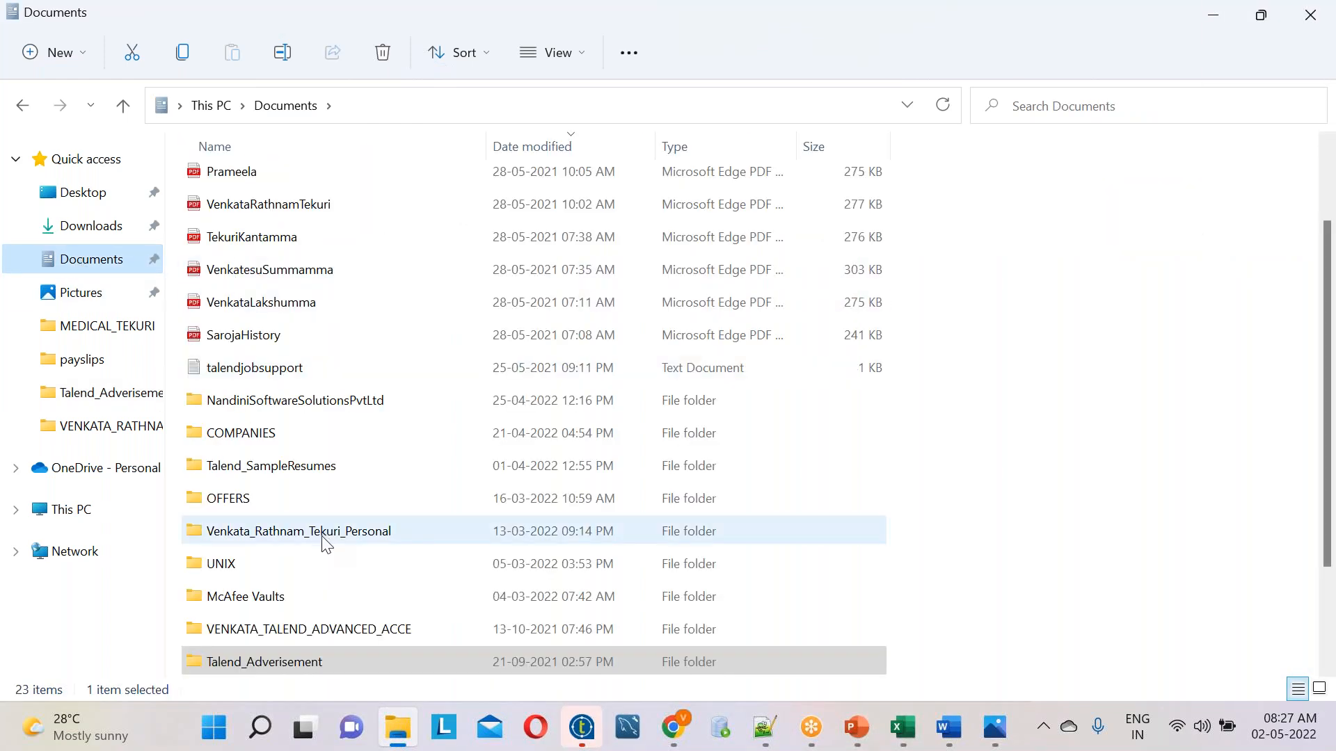
{"action": "double_click", "coordinate": [282, 401]}
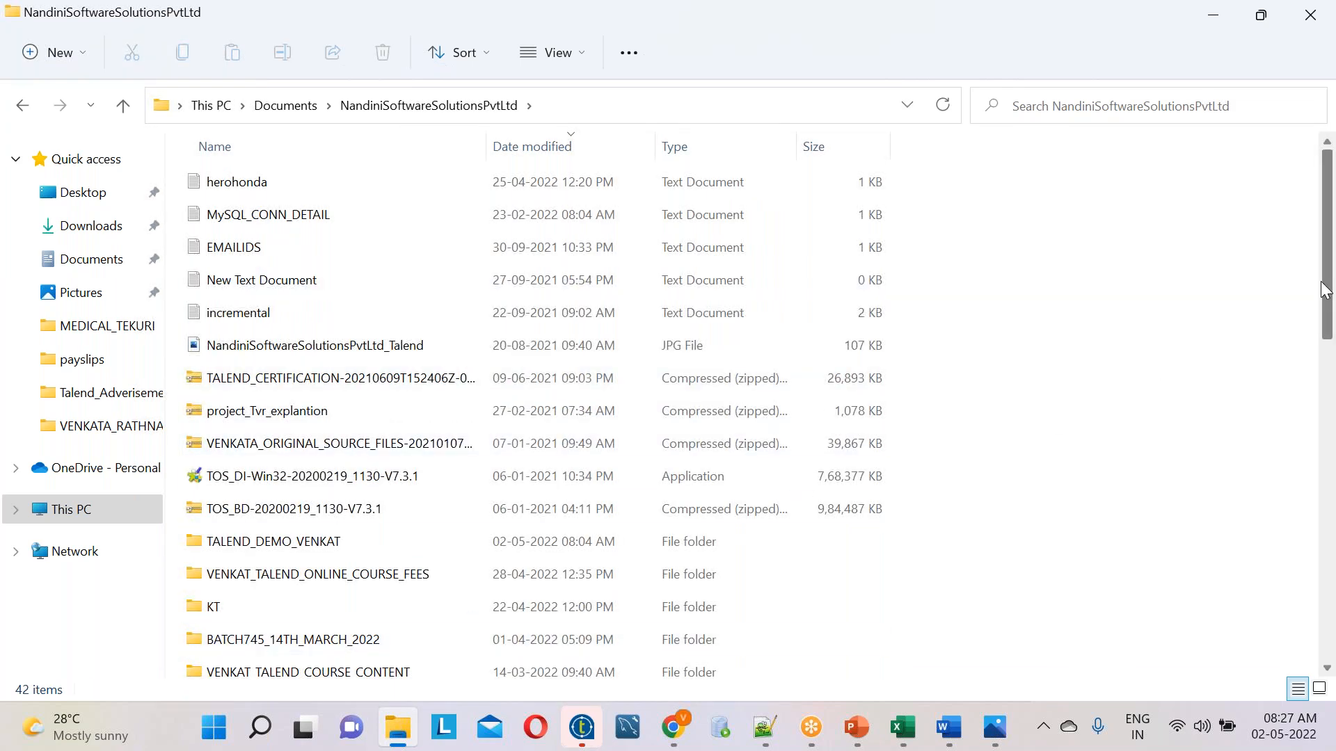
{"action": "left_click_drag", "start_coordinate": [1325, 292], "coordinate": [1322, 414]}
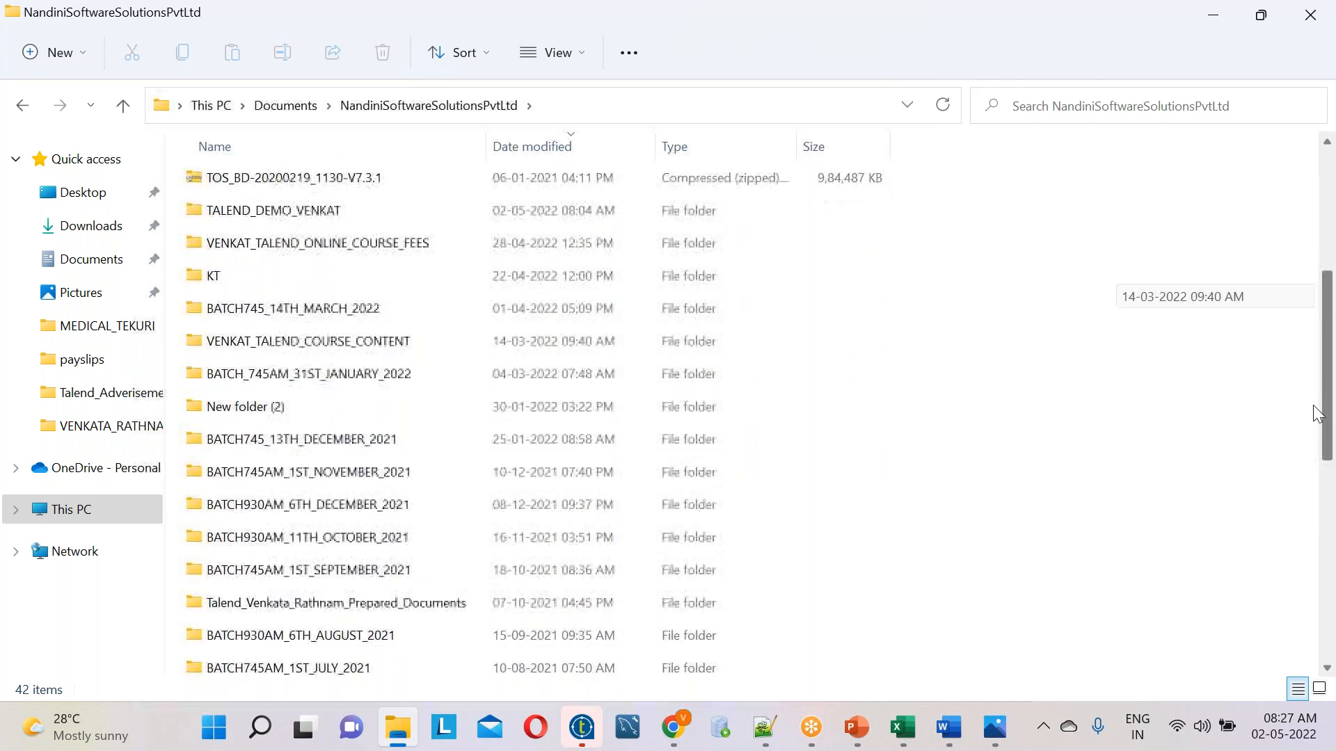
{"action": "double_click", "coordinate": [410, 605]}
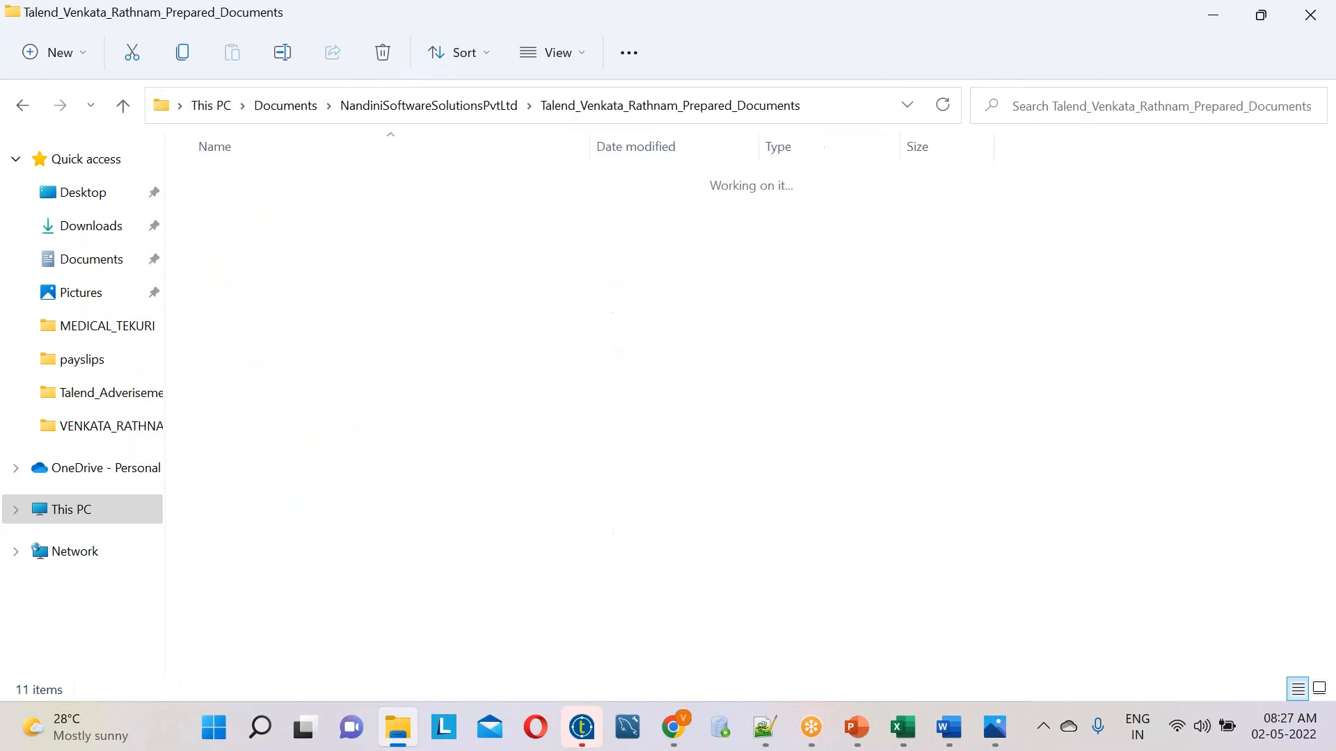
Open the TVR scenarios folder, open its Part_One scenarios document, and check the Word window
{"action": "double_click", "coordinate": [307, 193]}
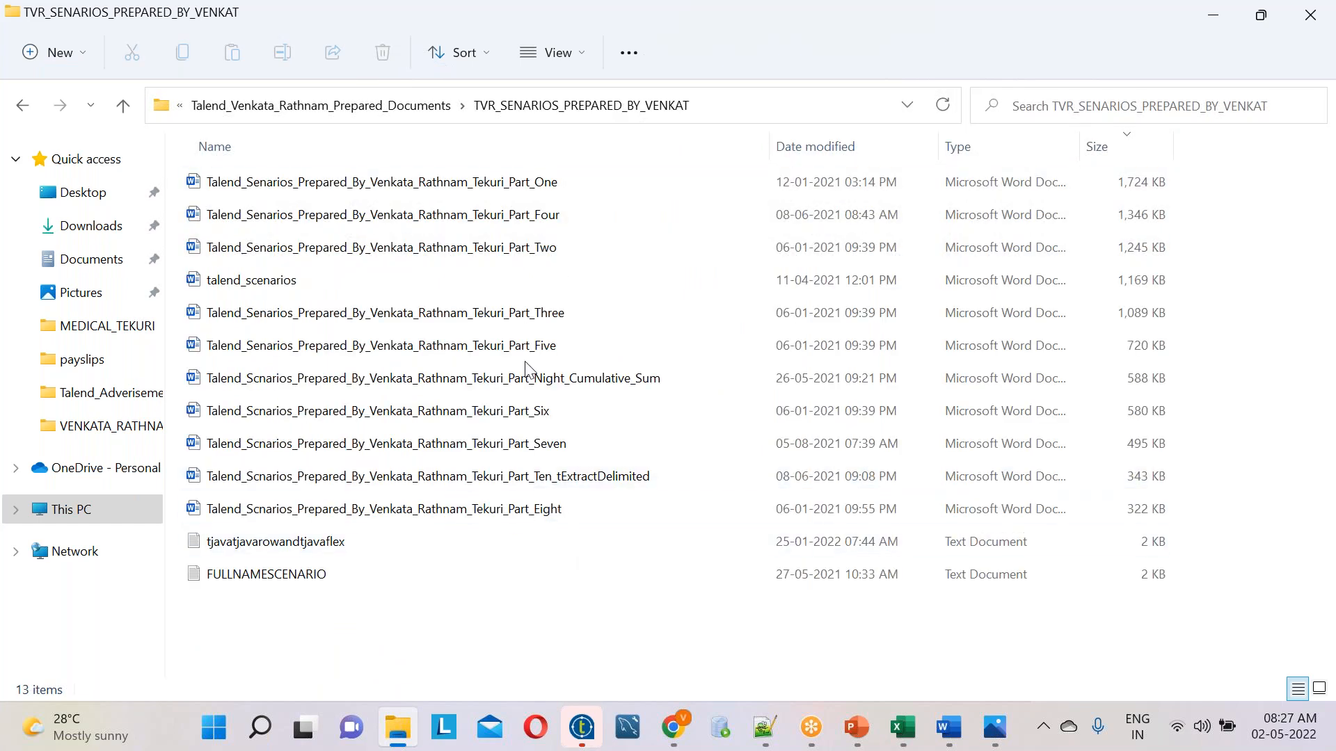
{"action": "left_click", "coordinate": [449, 199]}
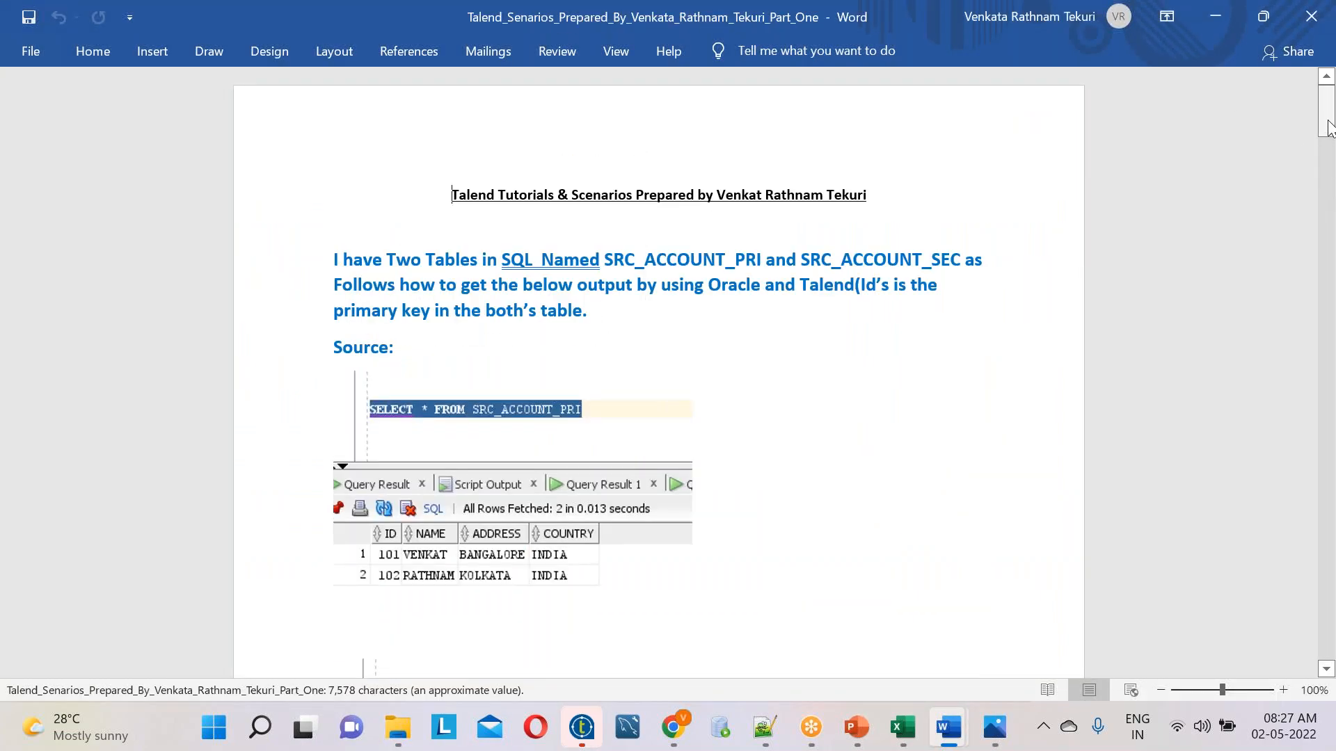
{"action": "left_click_drag", "start_coordinate": [1327, 129], "coordinate": [1304, 504]}
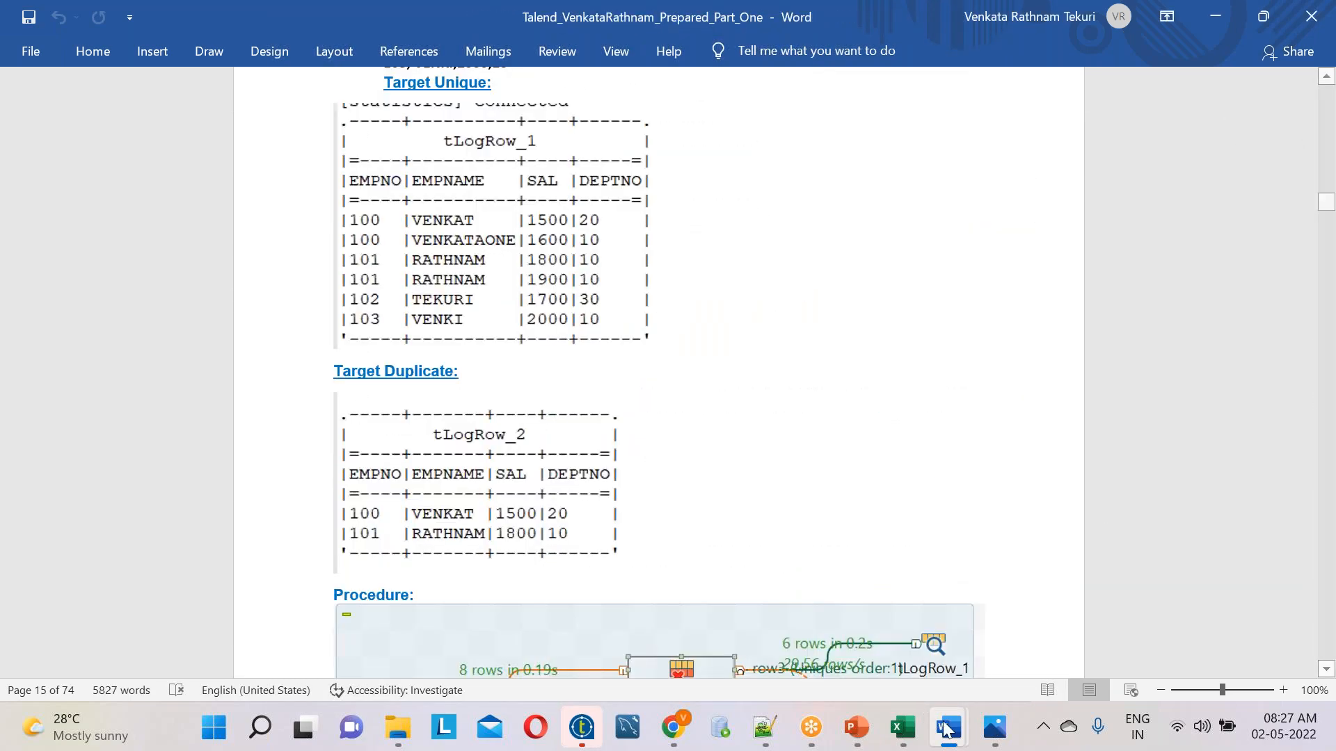
View the course flyer in Photos again and return to the TVR scenarios folder in File Explorer
{"action": "mouse_move", "coordinate": [994, 727]}
{"action": "left_click", "coordinate": [987, 626]}
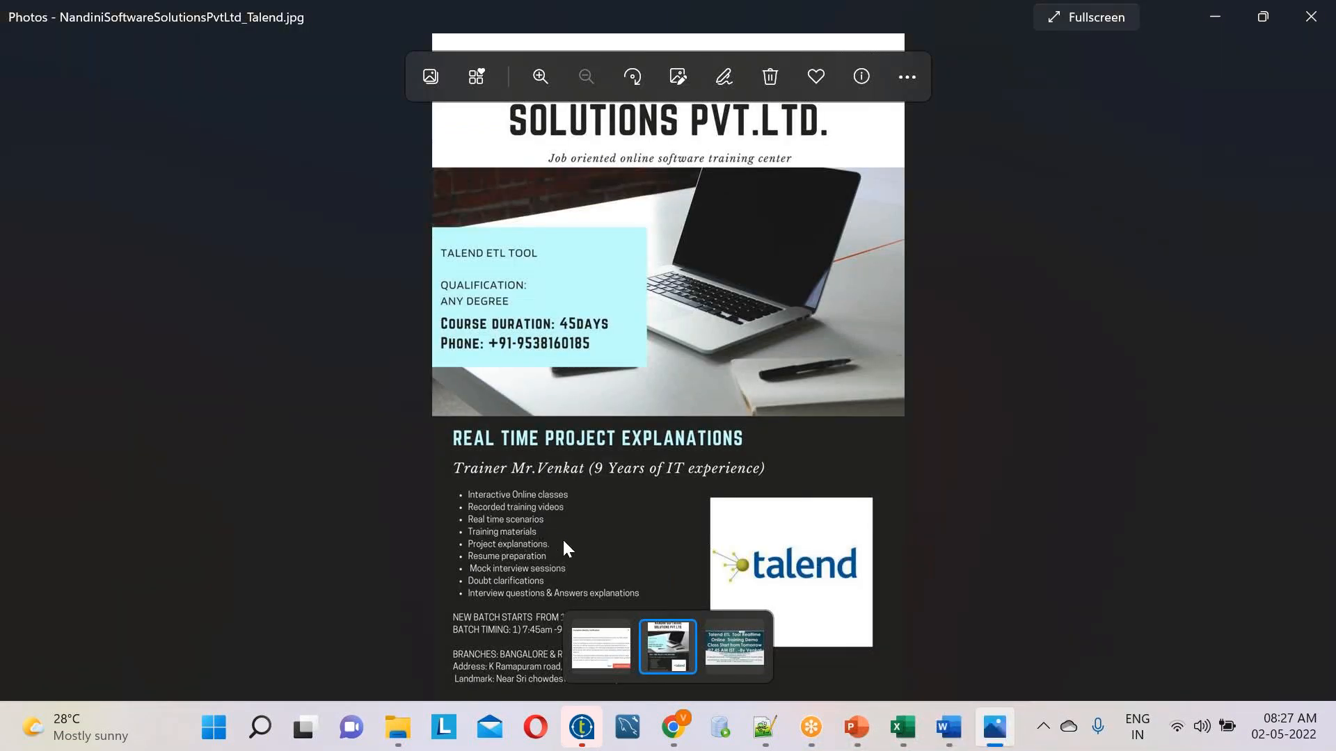
{"action": "mouse_move", "coordinate": [391, 732]}
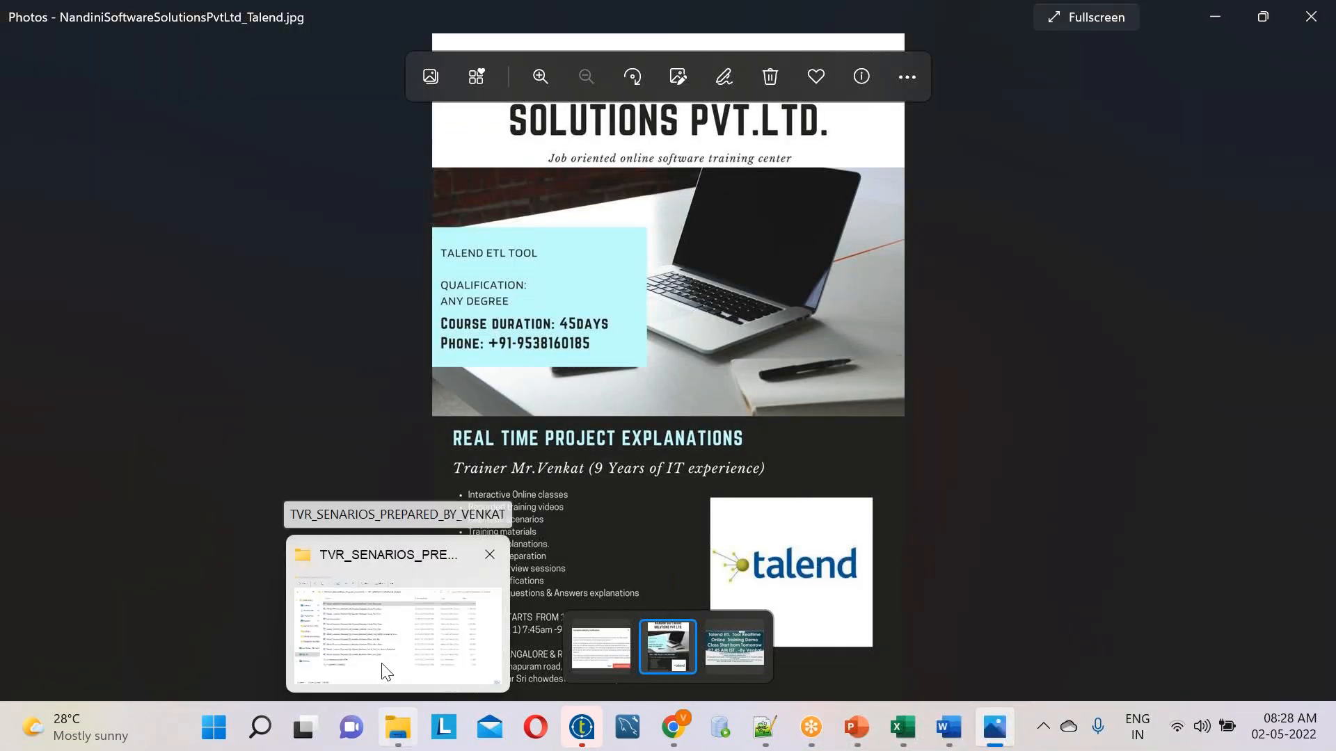
{"action": "mouse_move", "coordinate": [374, 638]}
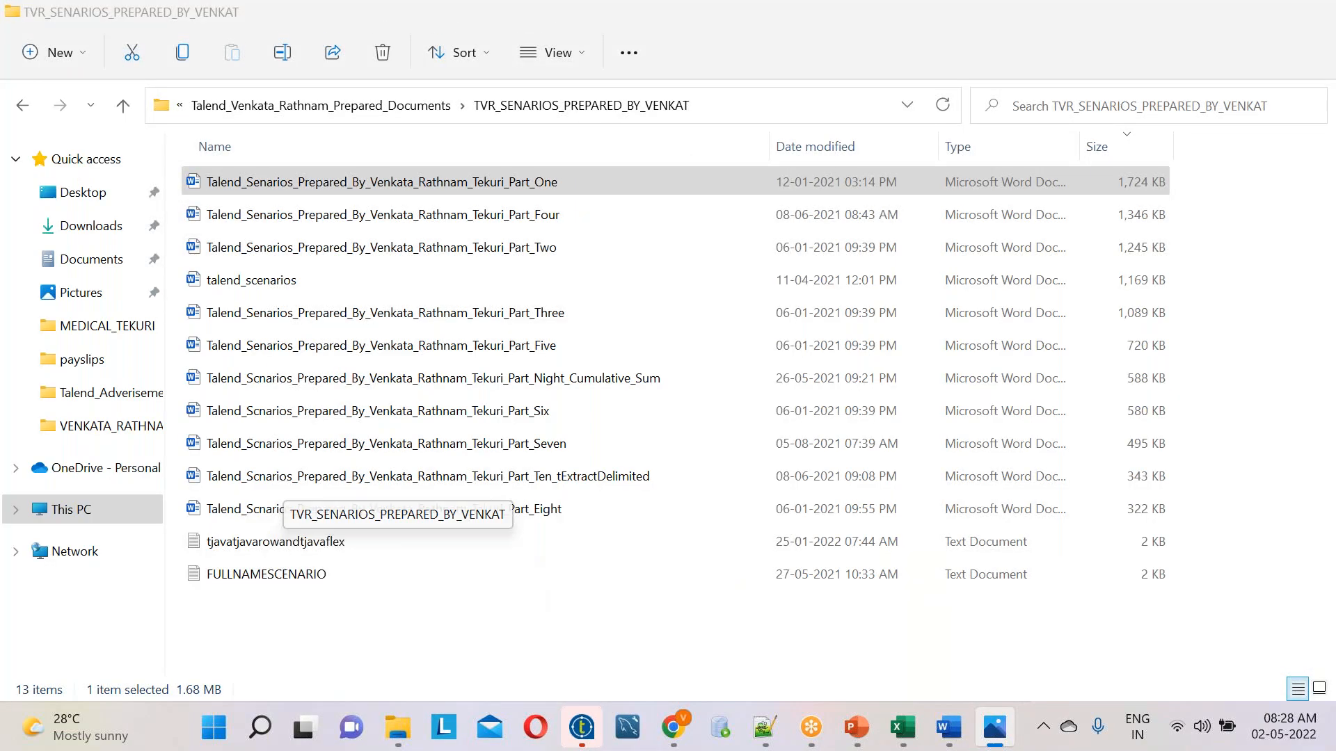